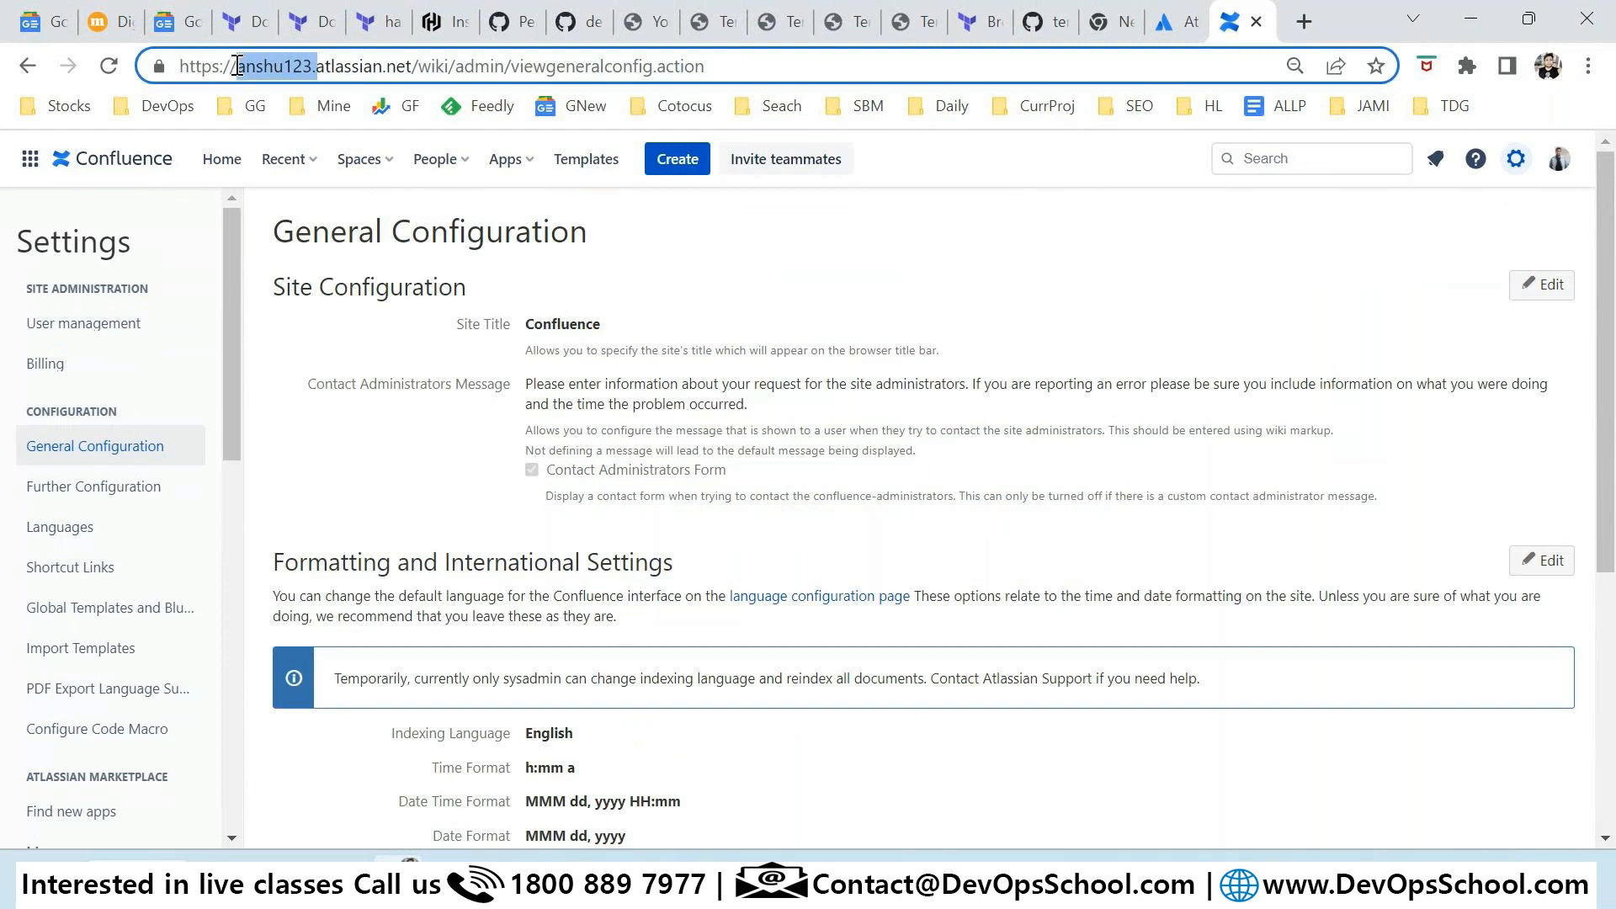
{"action": "left_click", "coordinate": [257, 71]}
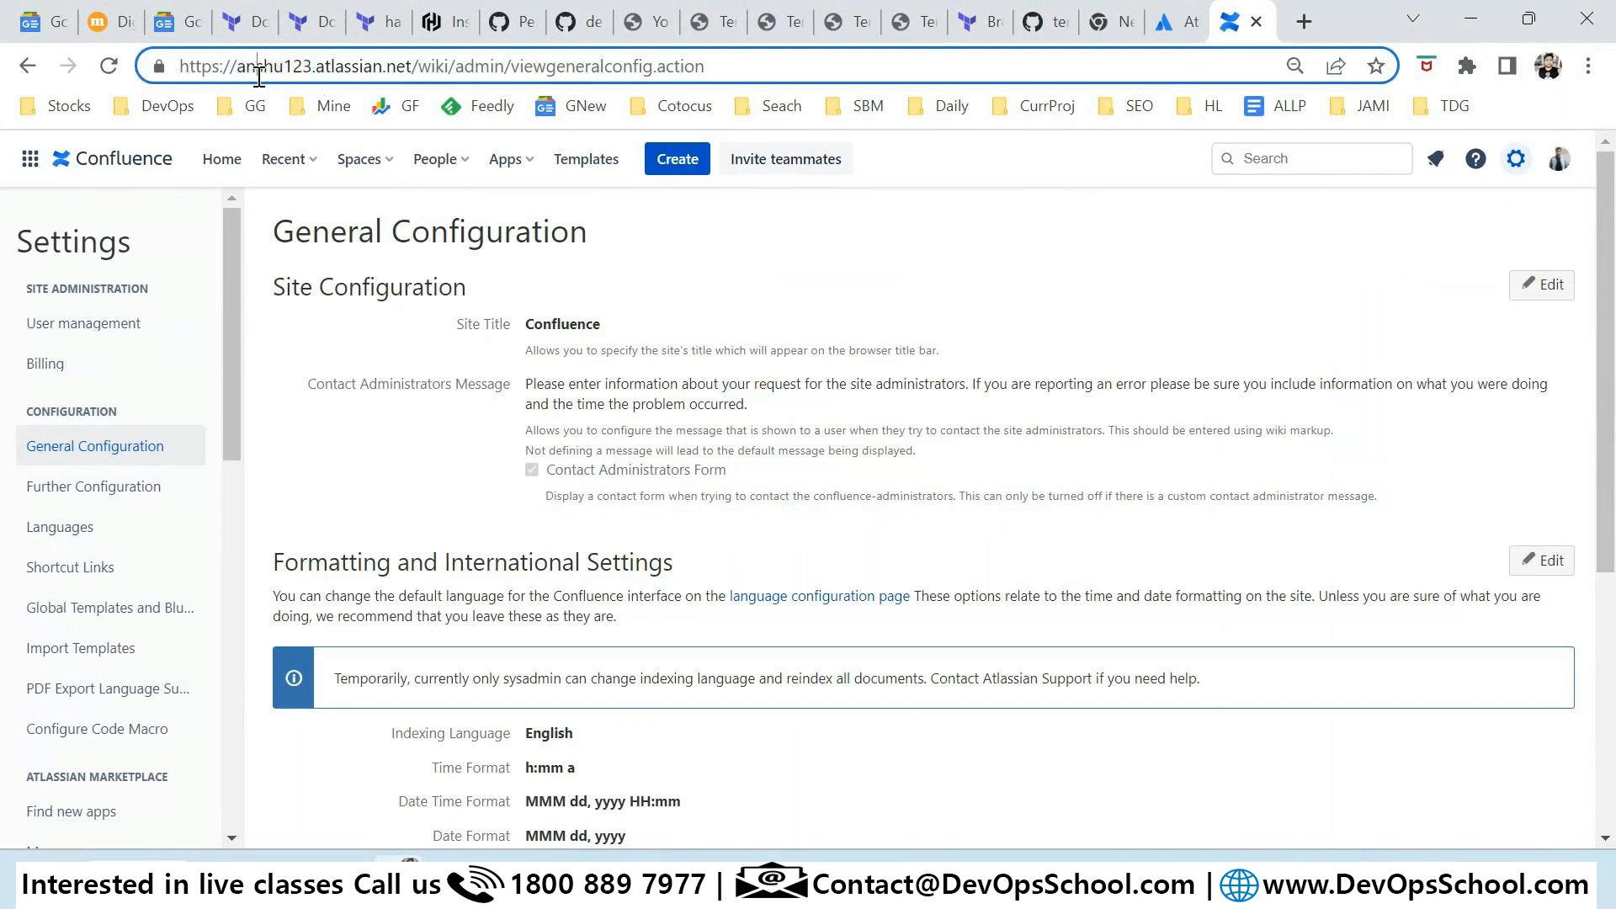
{"action": "double_click", "coordinate": [258, 71]}
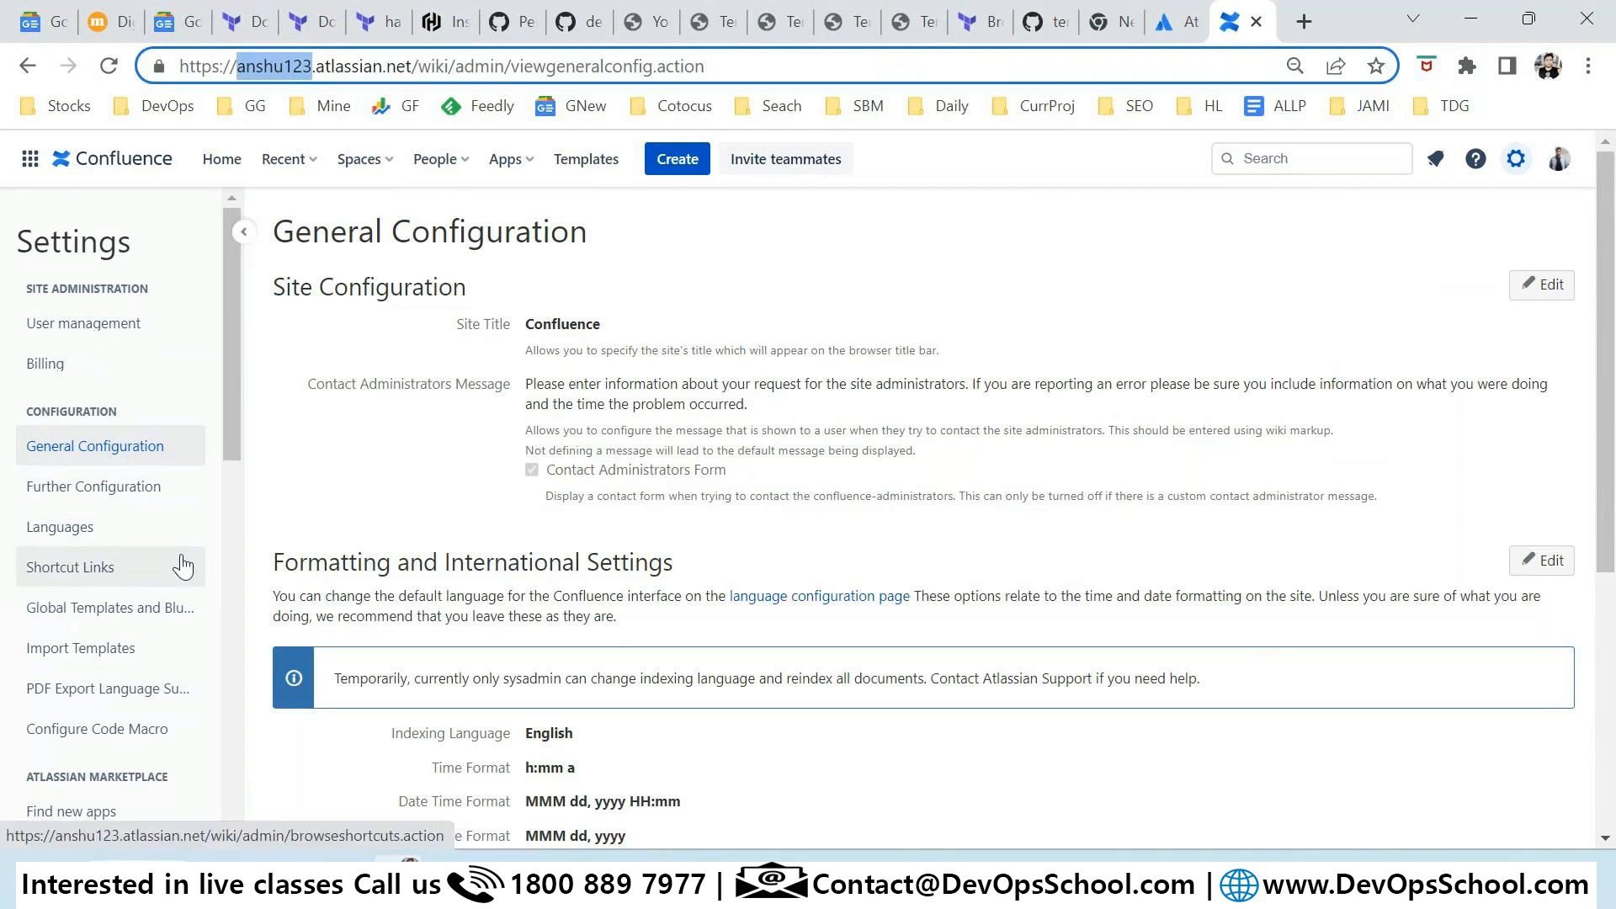
{"action": "scroll", "coordinate": [142, 680], "scroll_direction": "down", "scroll_amount": 4}
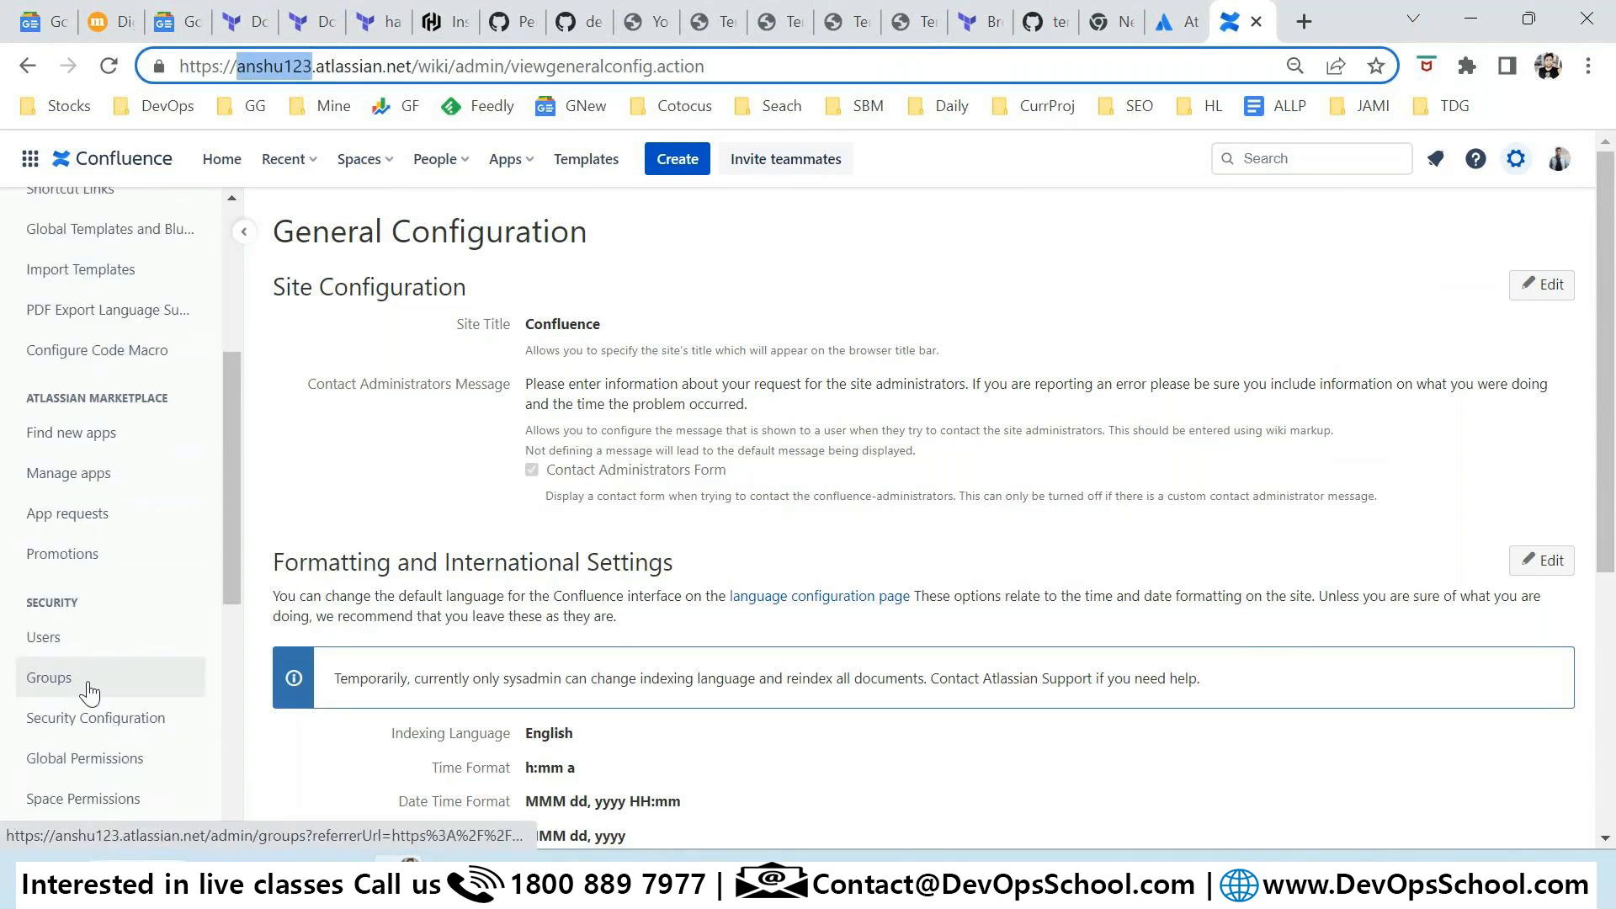
{"action": "scroll", "coordinate": [88, 692], "scroll_direction": "down", "scroll_amount": 2}
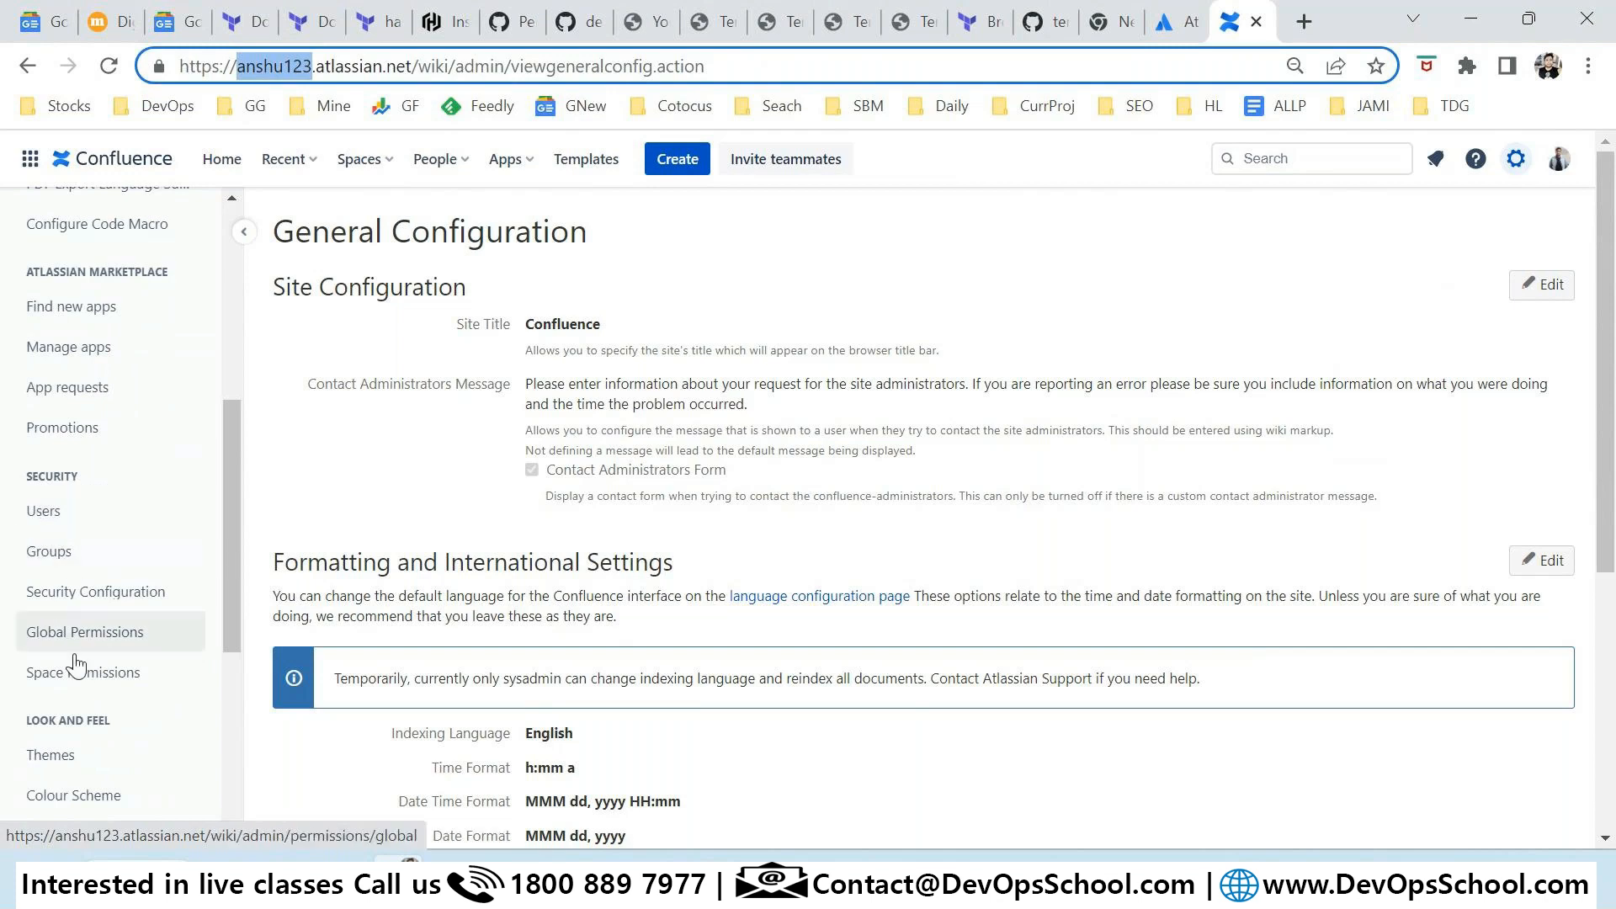
Step: Open the SUNDY space and view its space settings
{"action": "left_click", "coordinate": [386, 166]}
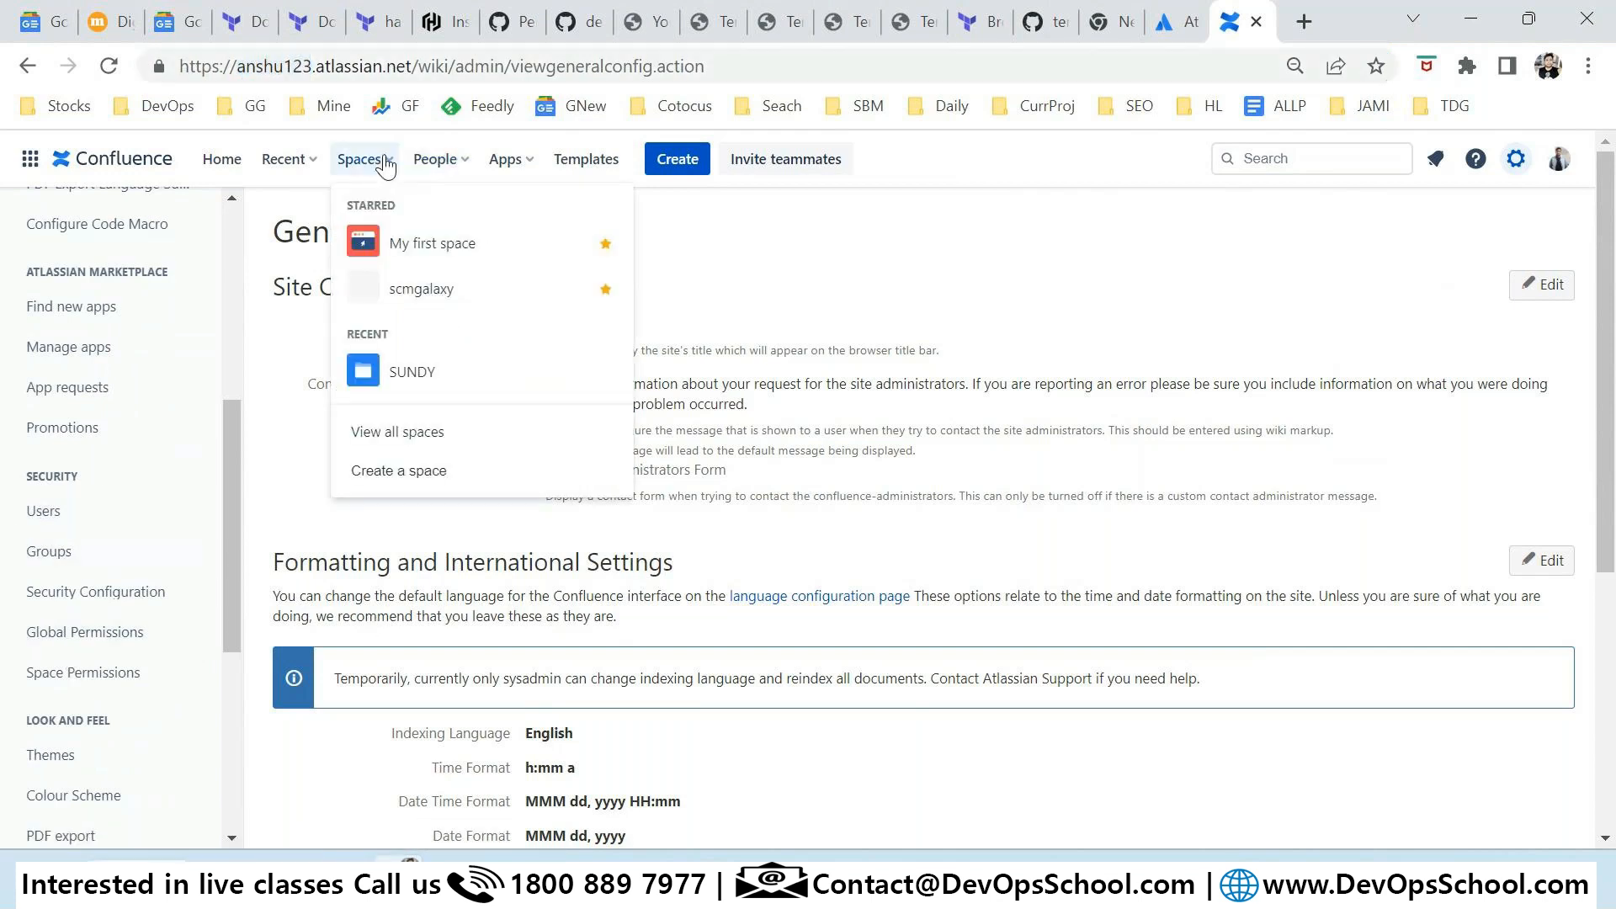
{"action": "left_click", "coordinate": [423, 373]}
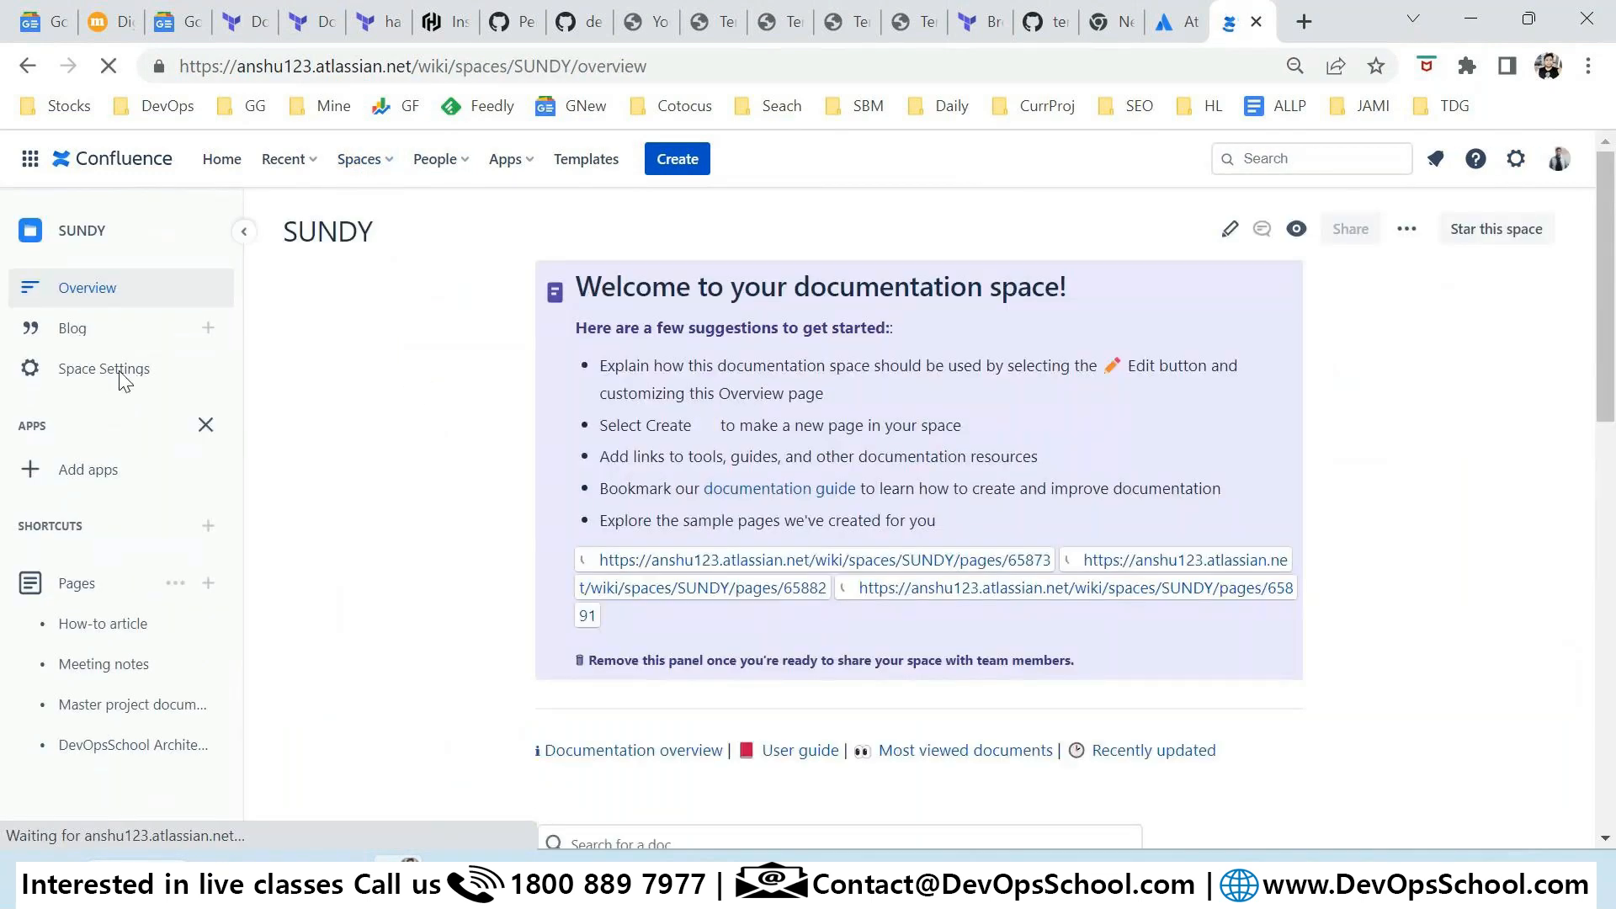
{"action": "left_click", "coordinate": [105, 372]}
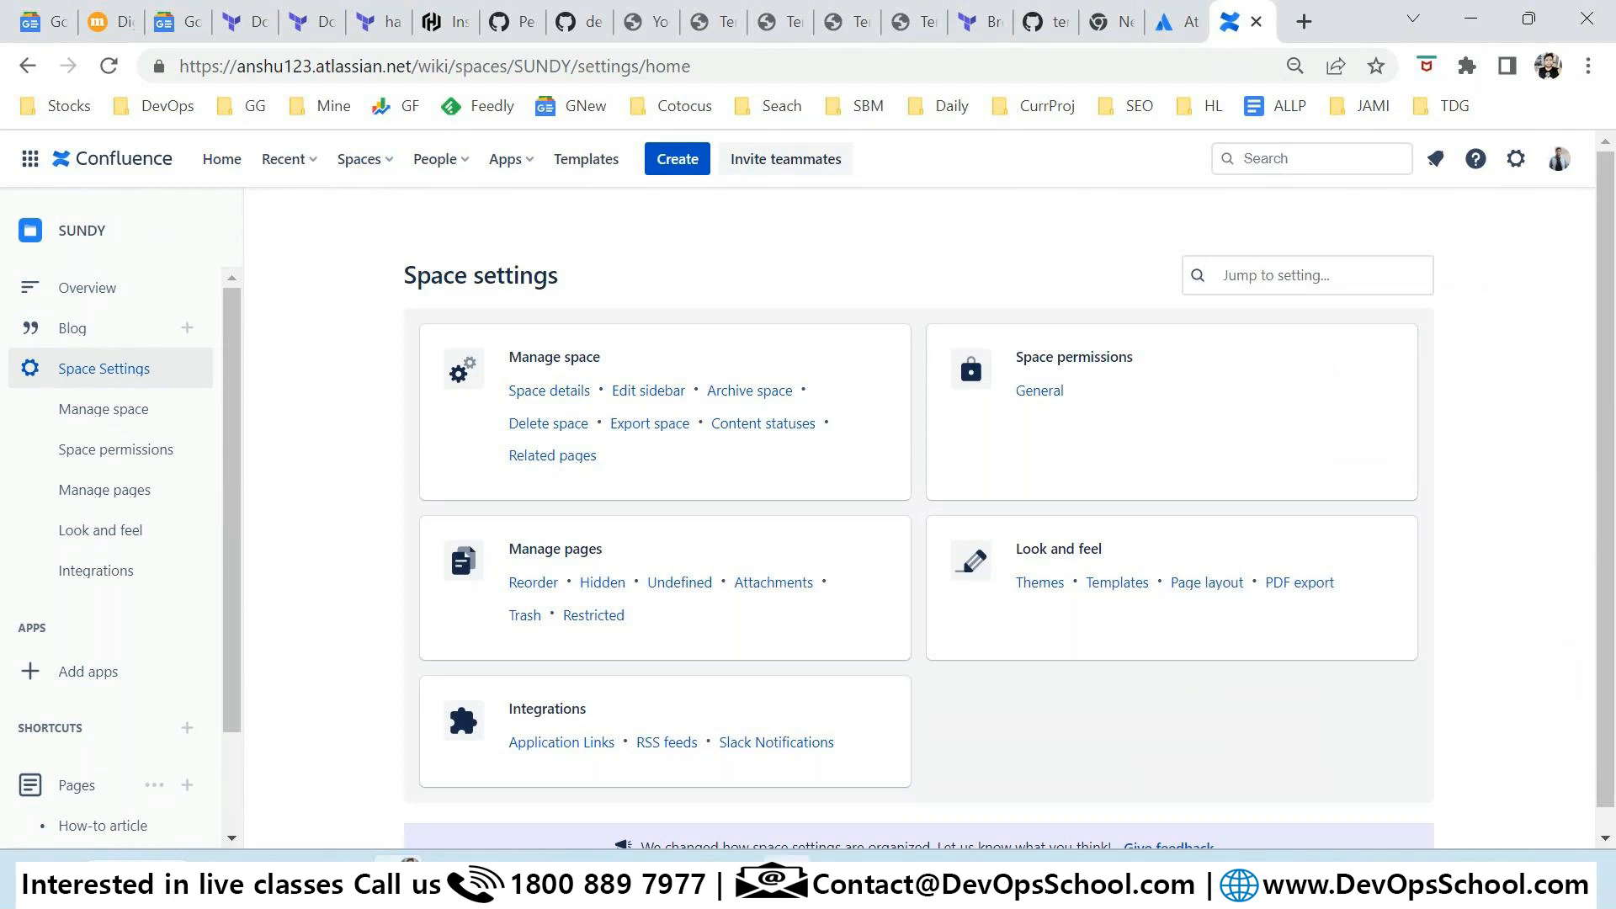
Step: Switch to the PowerPoint presentation, view the slide show through to the Creating Spaces demo slide, and exit the show
{"action": "key", "text": "alt+Tab"}
{"action": "key", "text": "shift+F5"}
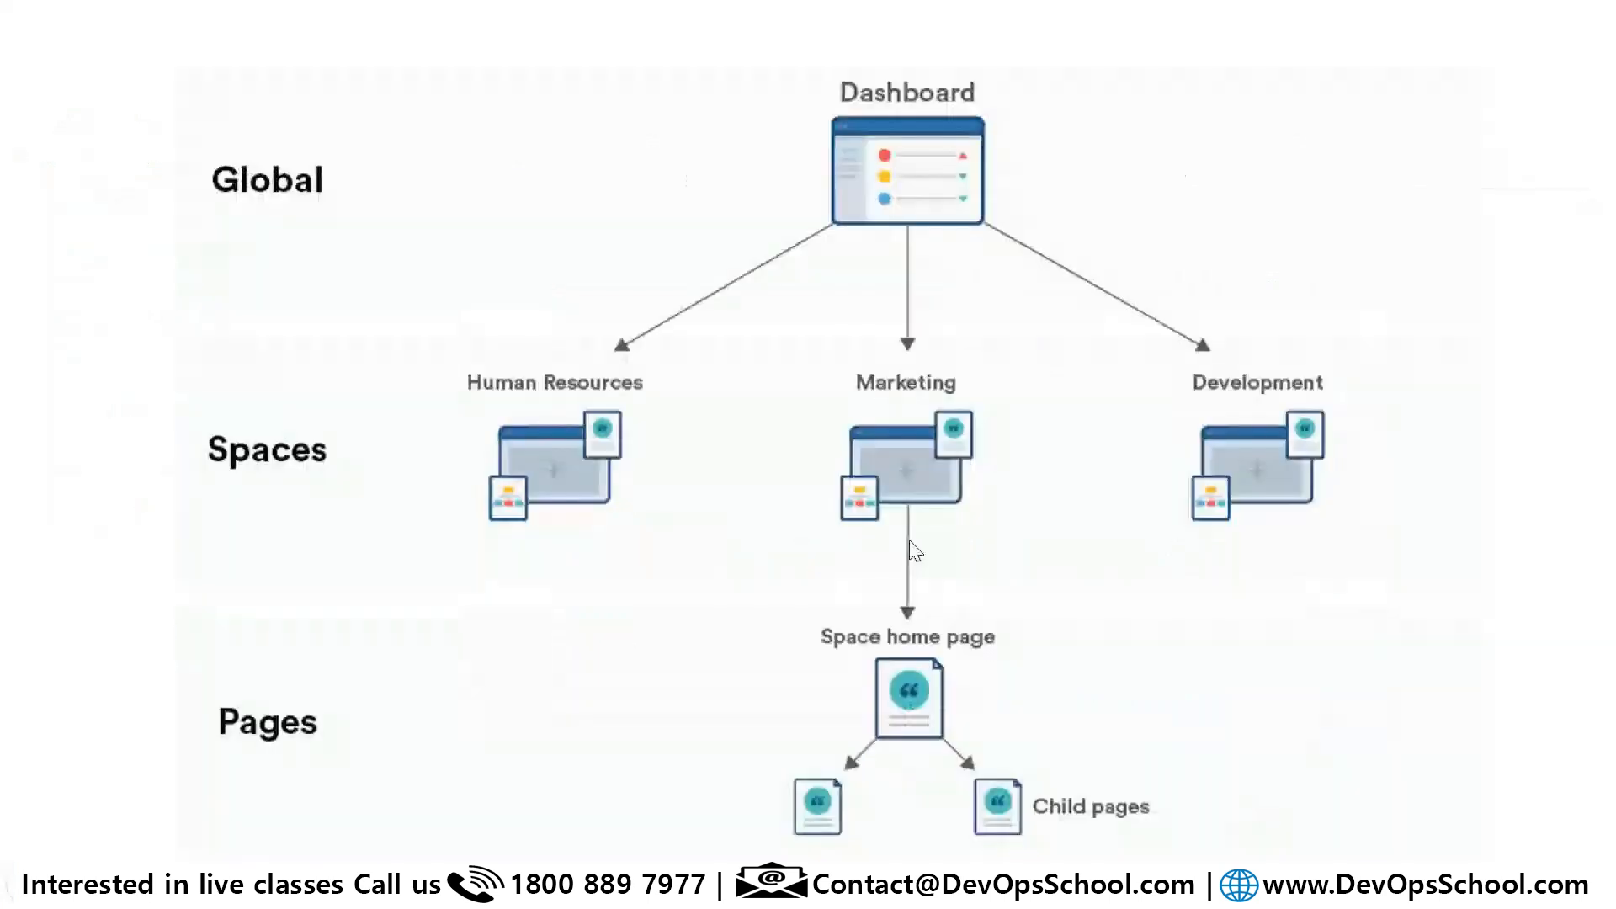
{"action": "left_click", "coordinate": [910, 538]}
{"action": "left_click", "coordinate": [909, 539]}
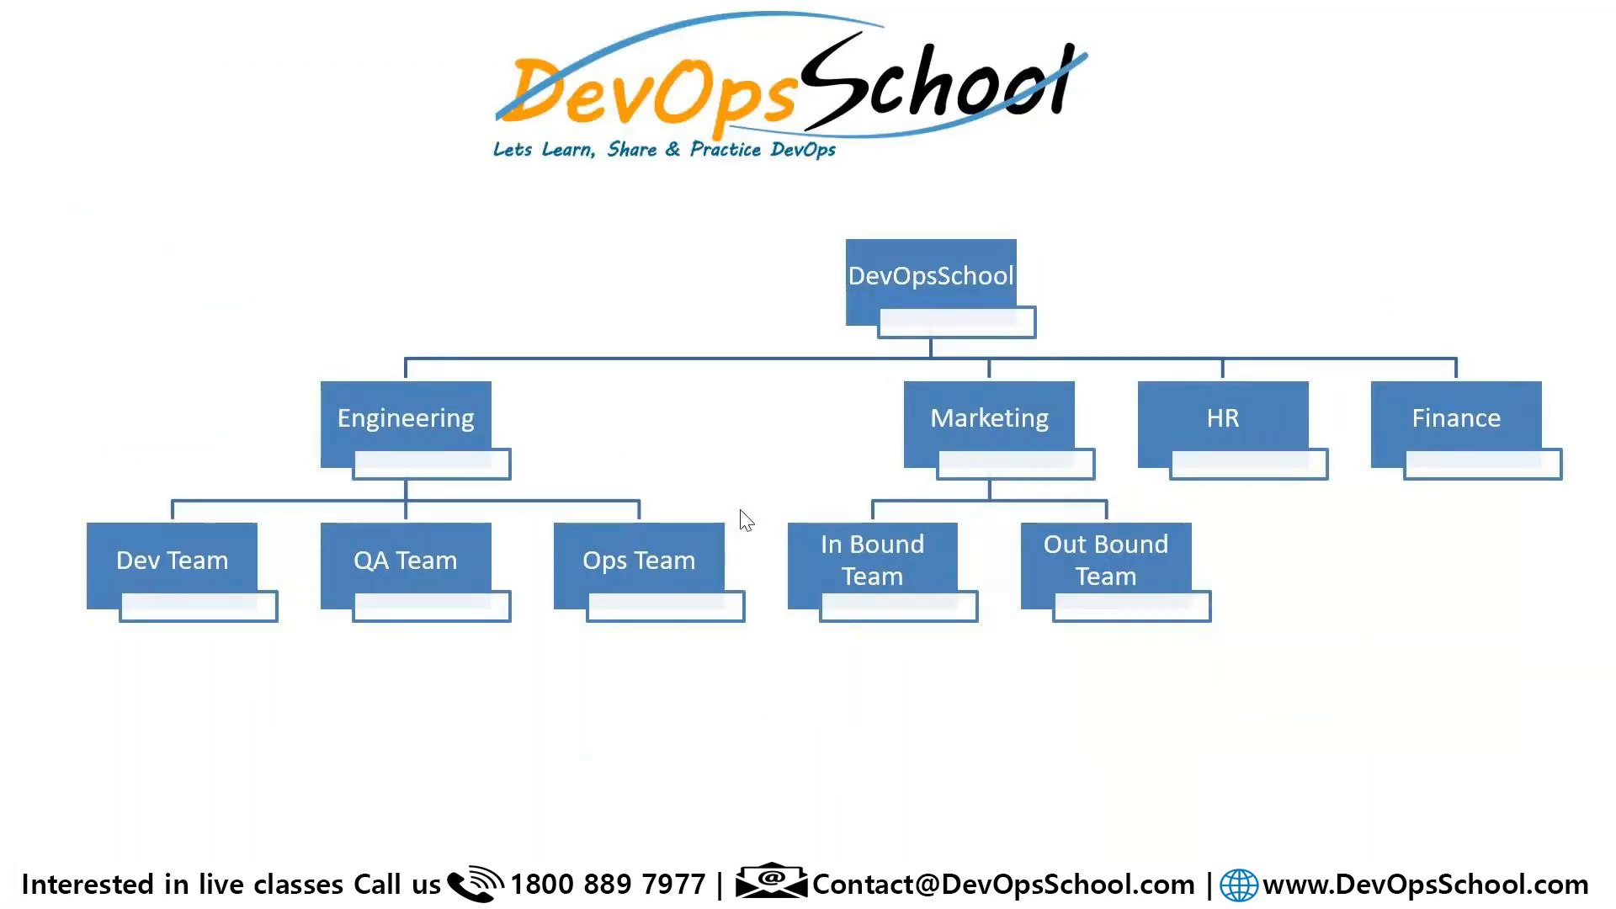
{"action": "left_click", "coordinate": [741, 554]}
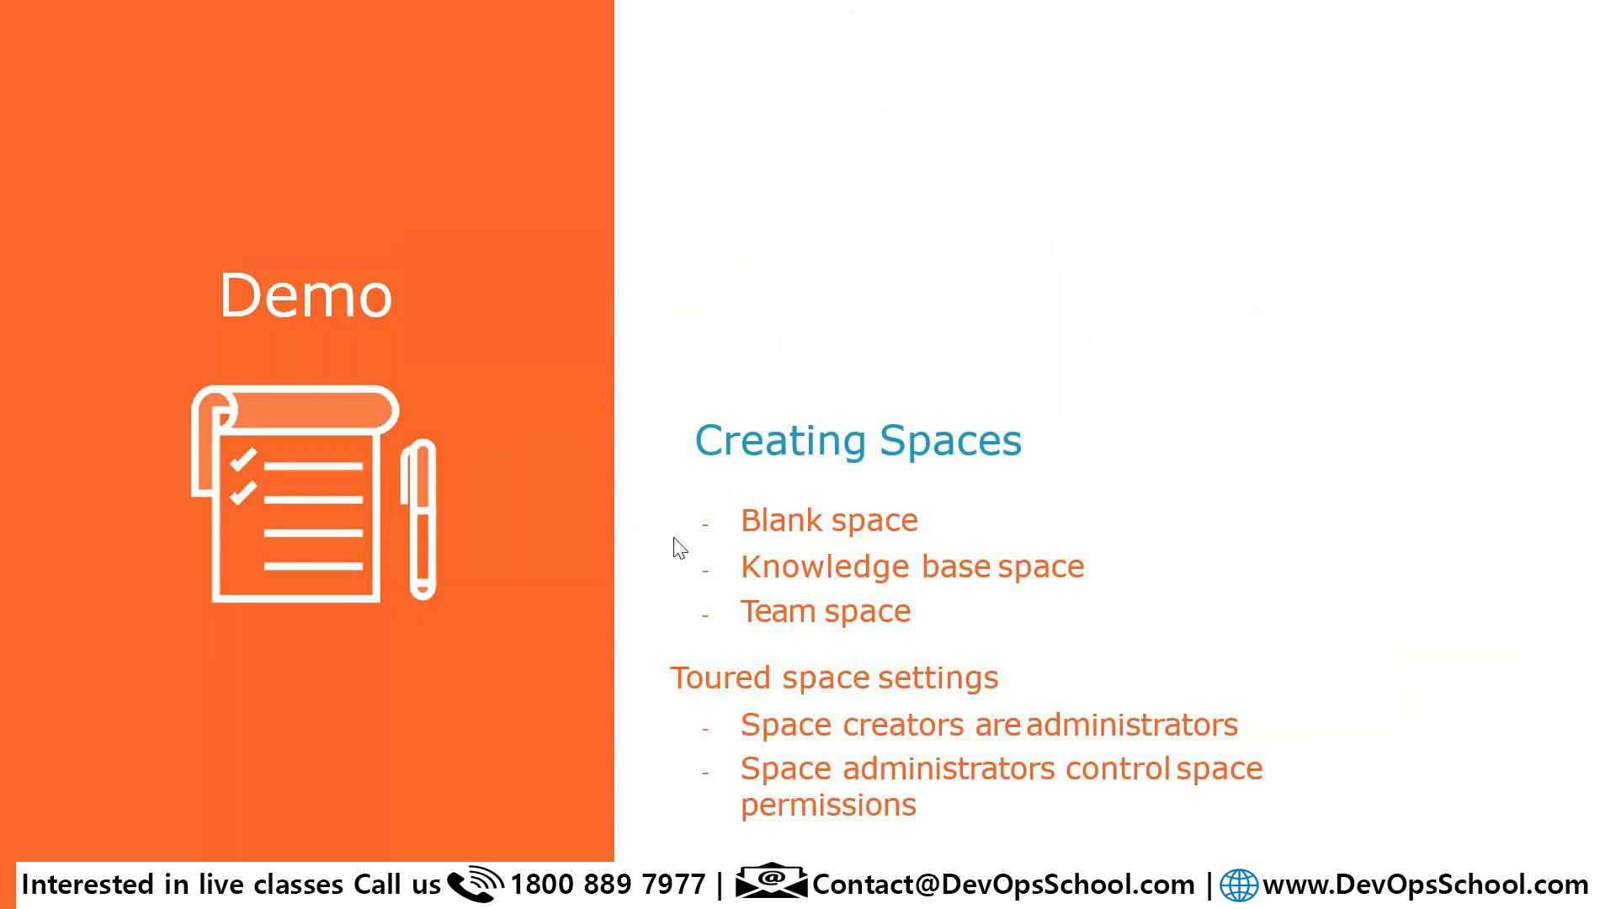
{"action": "key", "text": "Escape"}
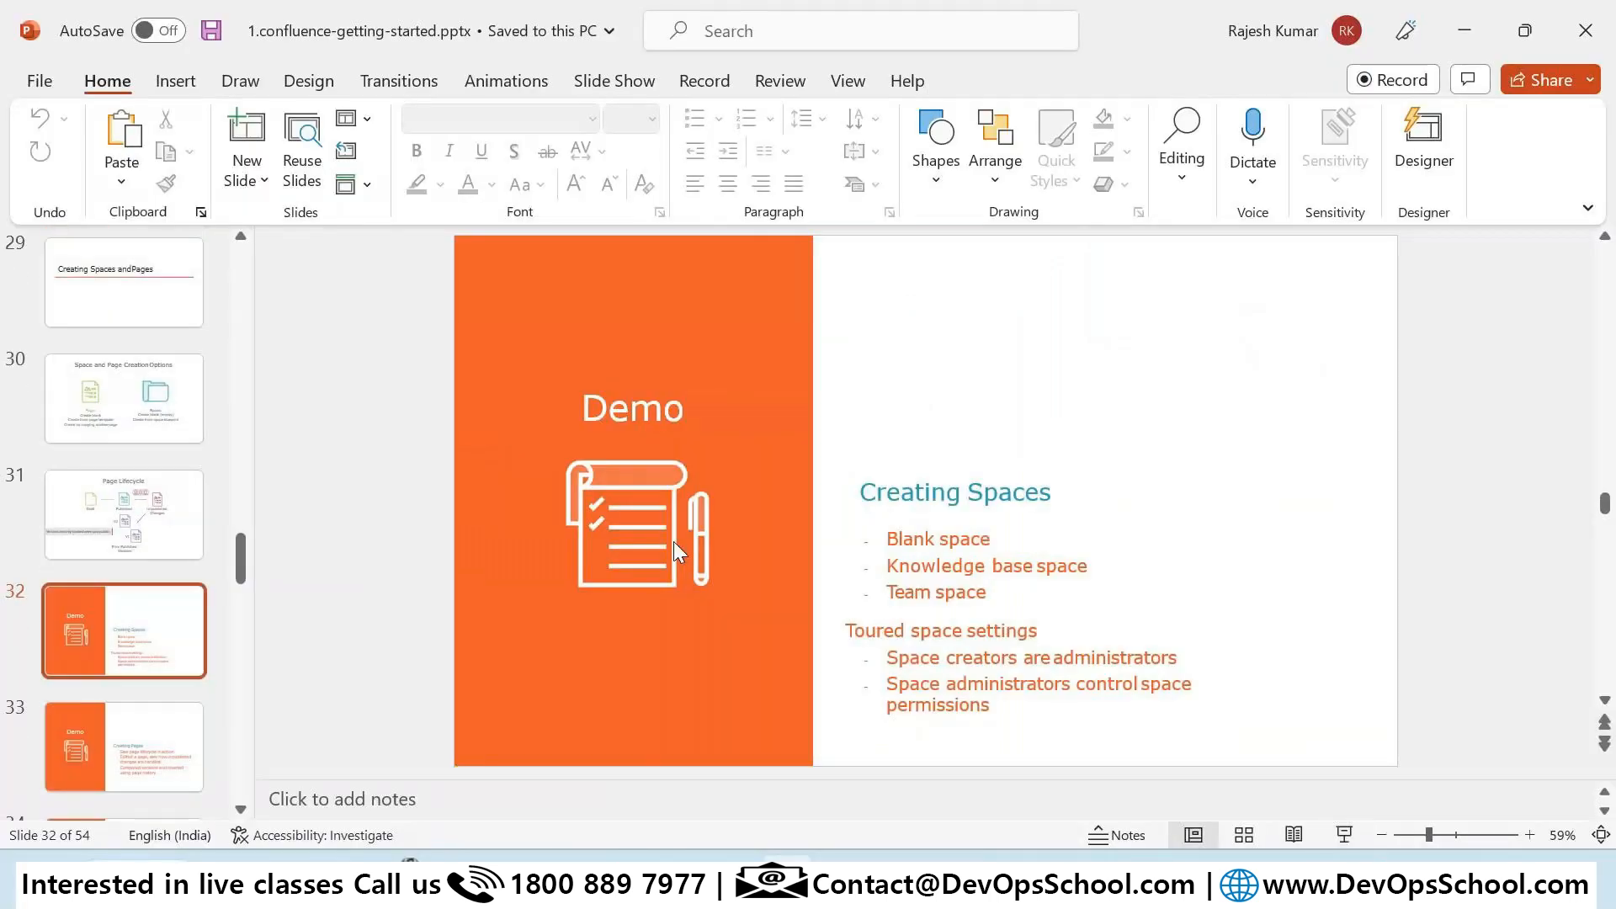
Step: Switch back to Confluence in the browser and open the DevOpsSchool Architecture page of the SUNDY space
{"action": "key", "text": "alt+Tab"}
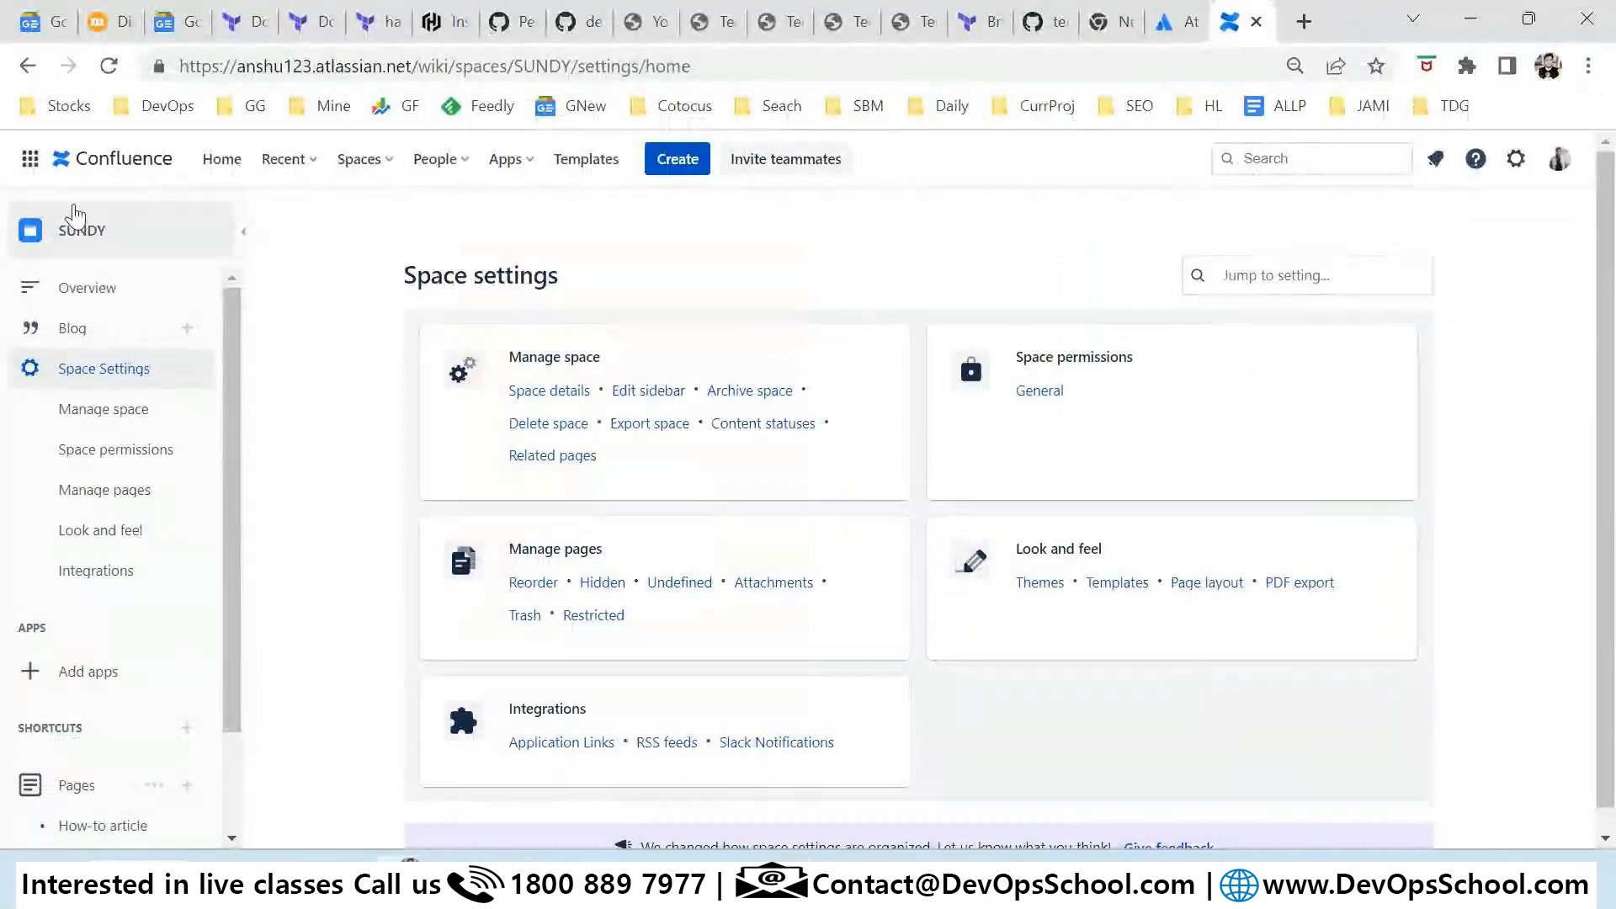
{"action": "left_click", "coordinate": [89, 229]}
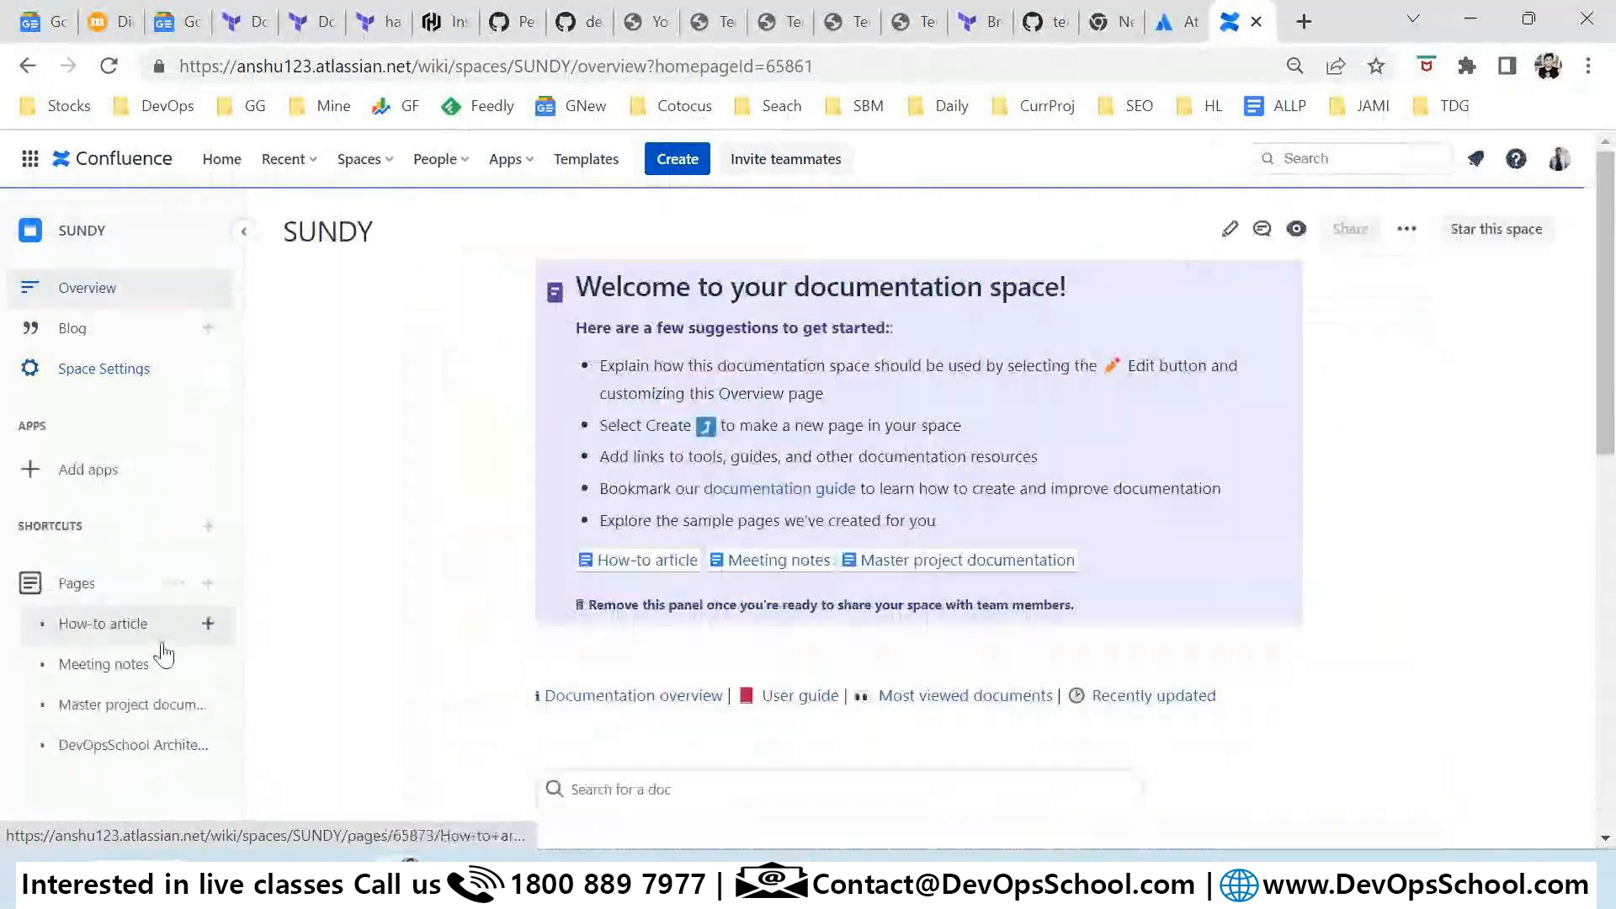
{"action": "left_click", "coordinate": [105, 745]}
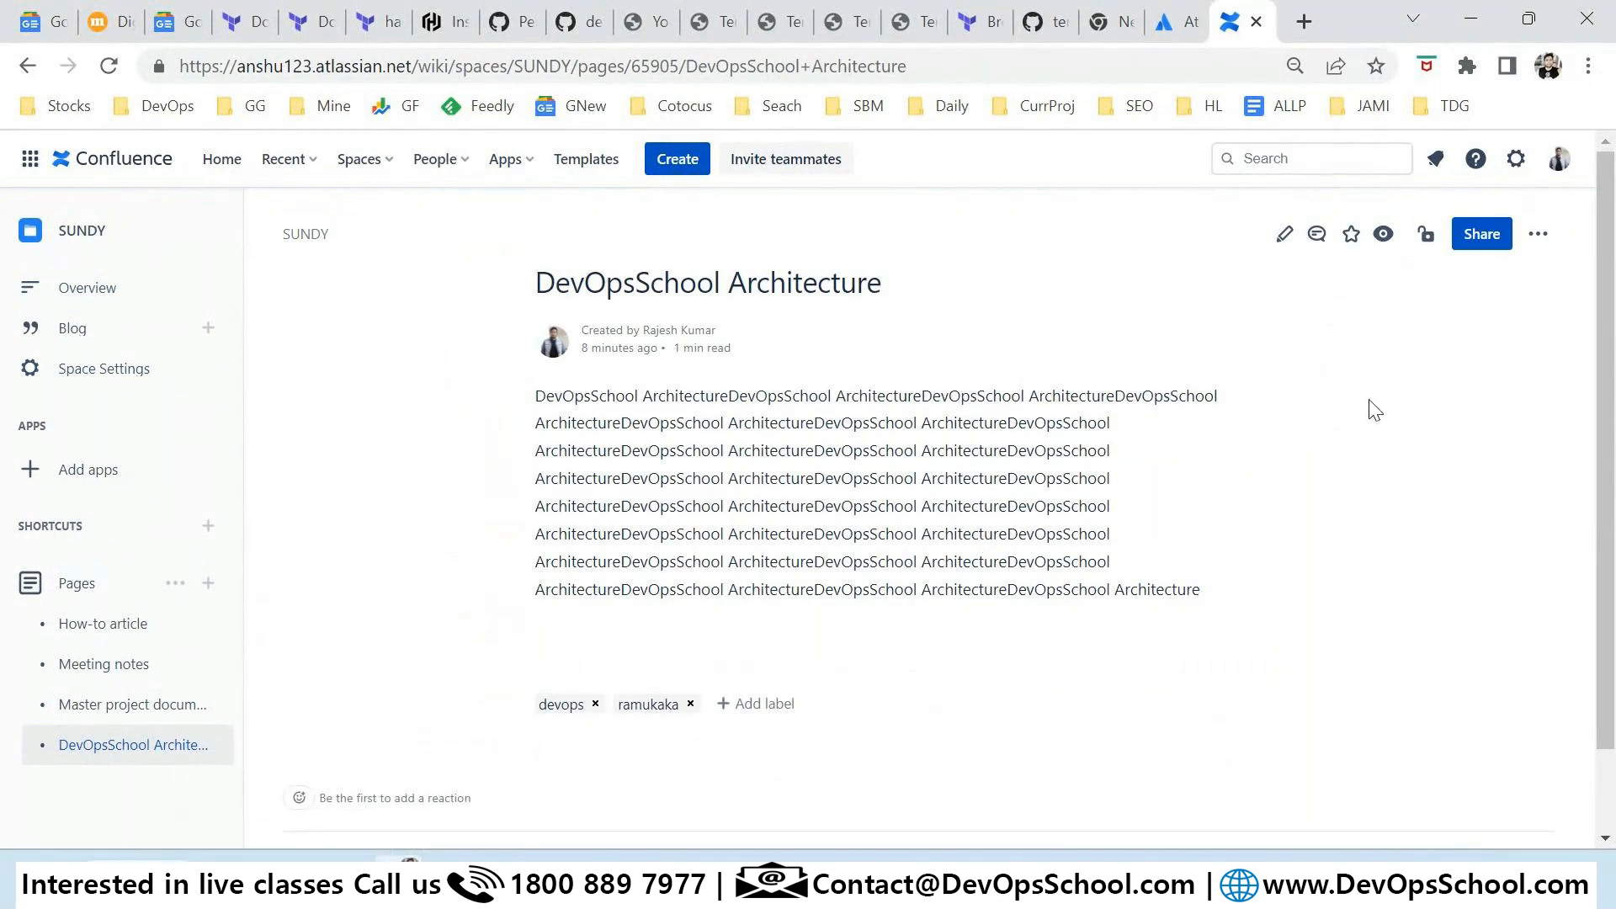
{"action": "left_click", "coordinate": [1538, 234]}
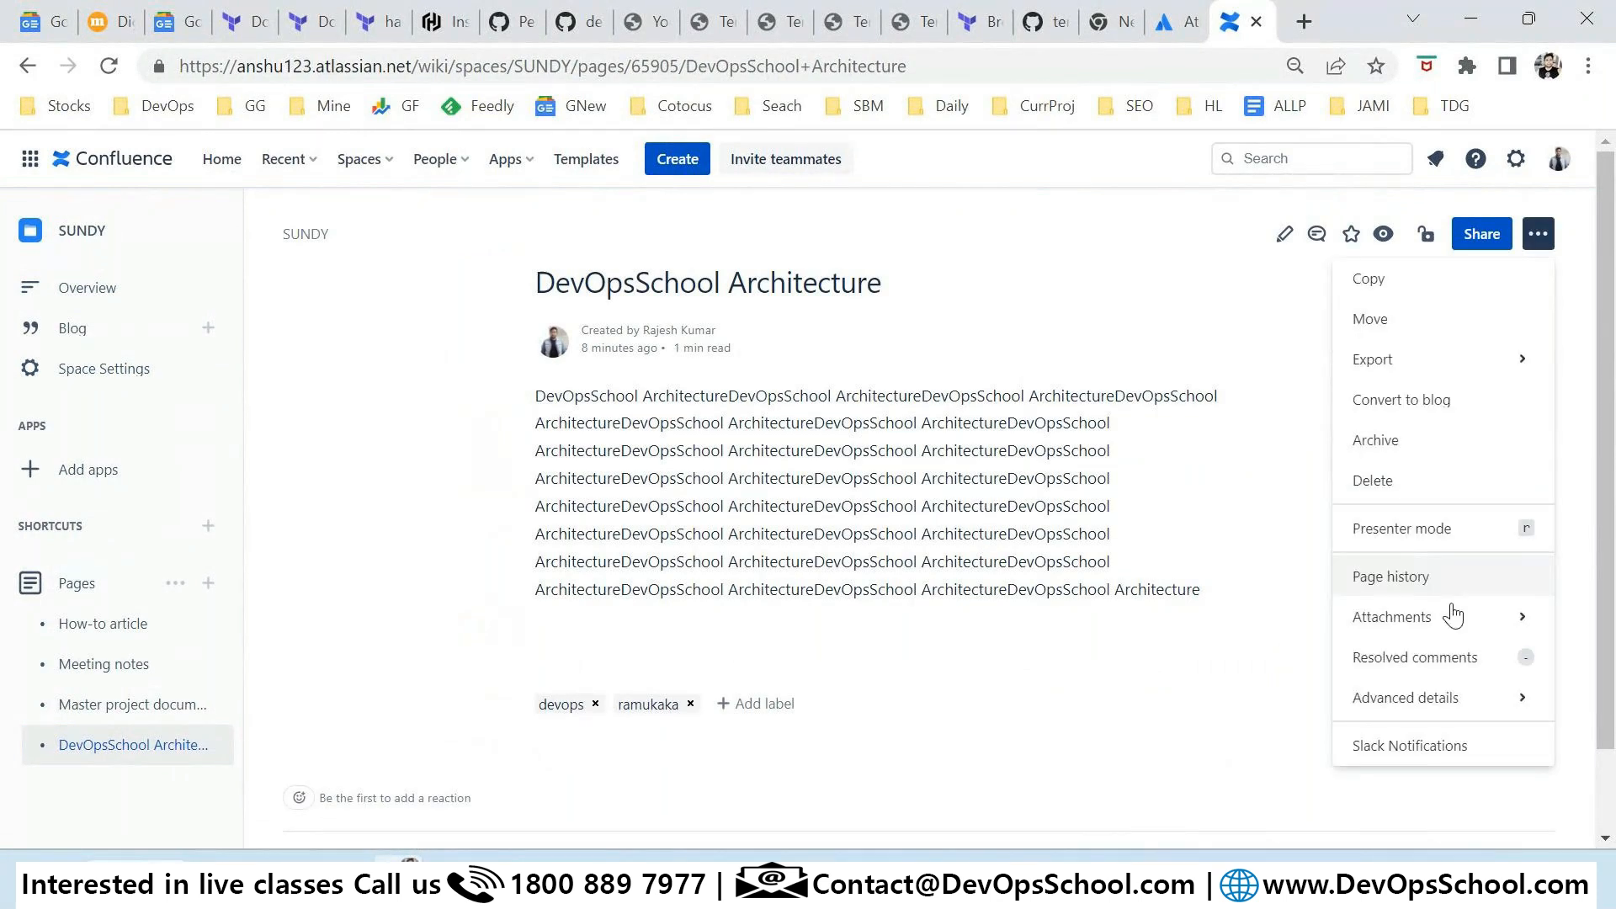
{"action": "mouse_move", "coordinate": [1431, 697]}
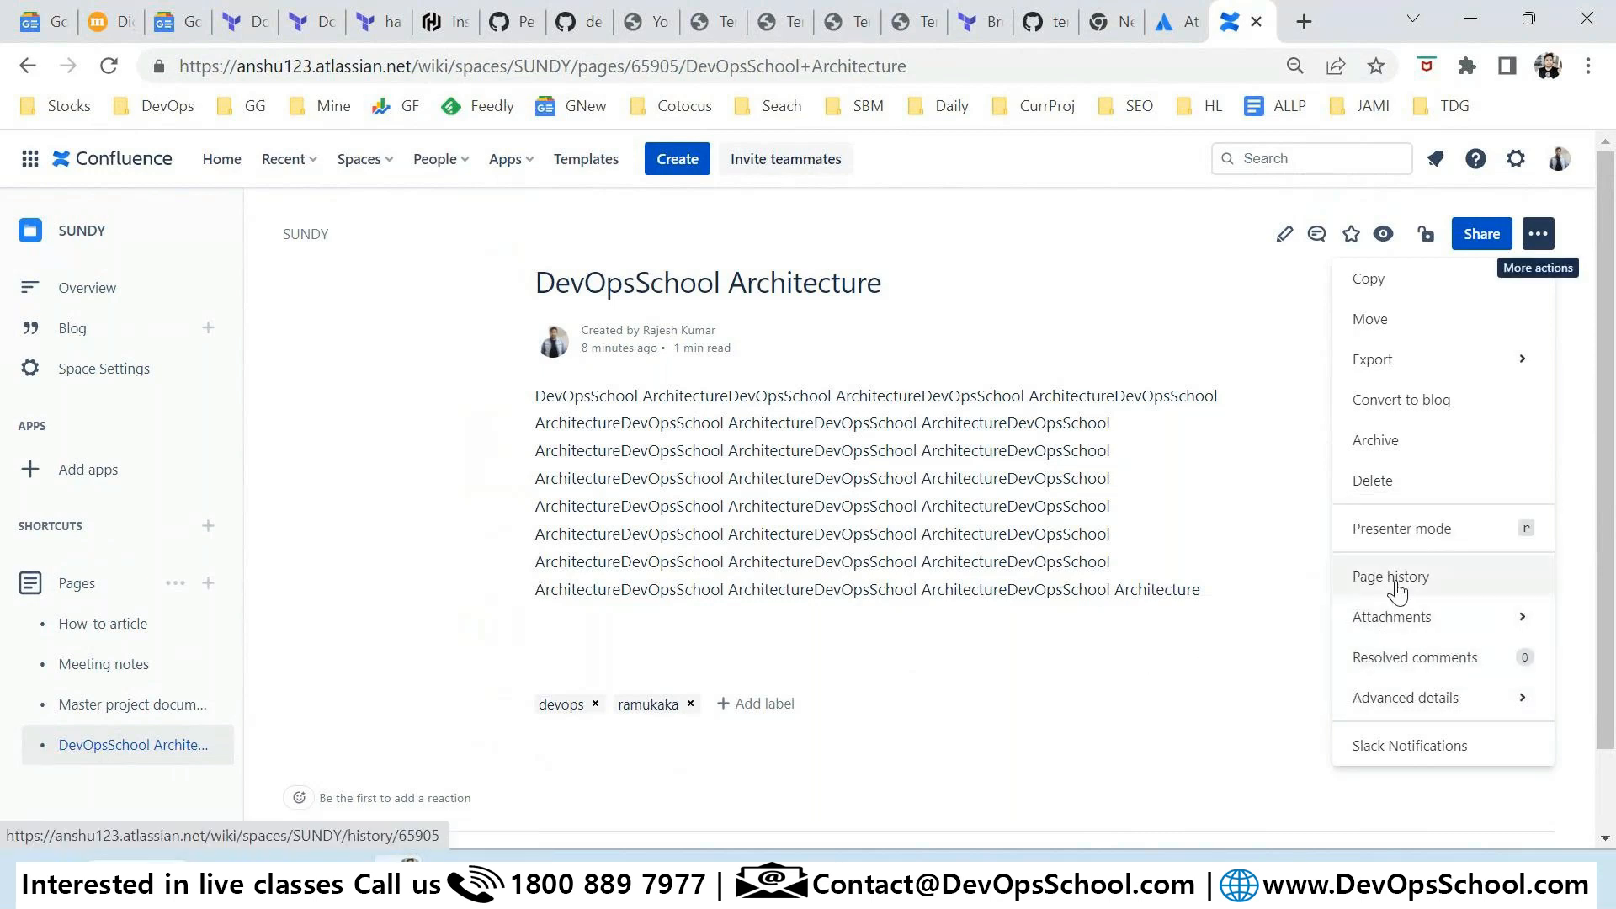
{"action": "mouse_move", "coordinate": [1399, 636]}
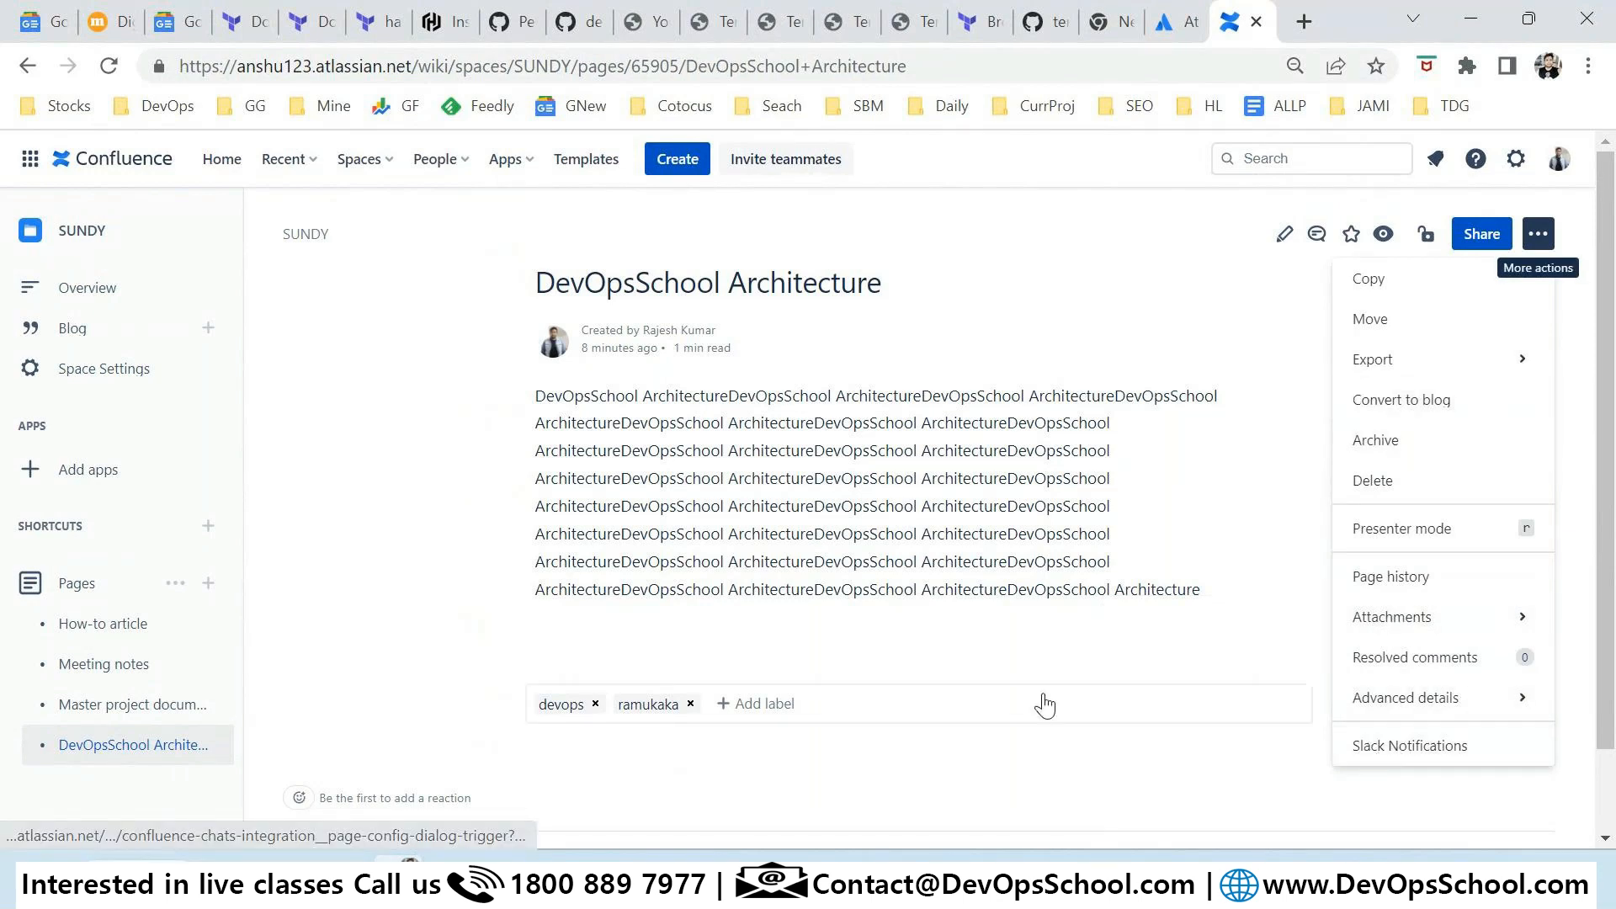
{"action": "left_click", "coordinate": [1027, 671]}
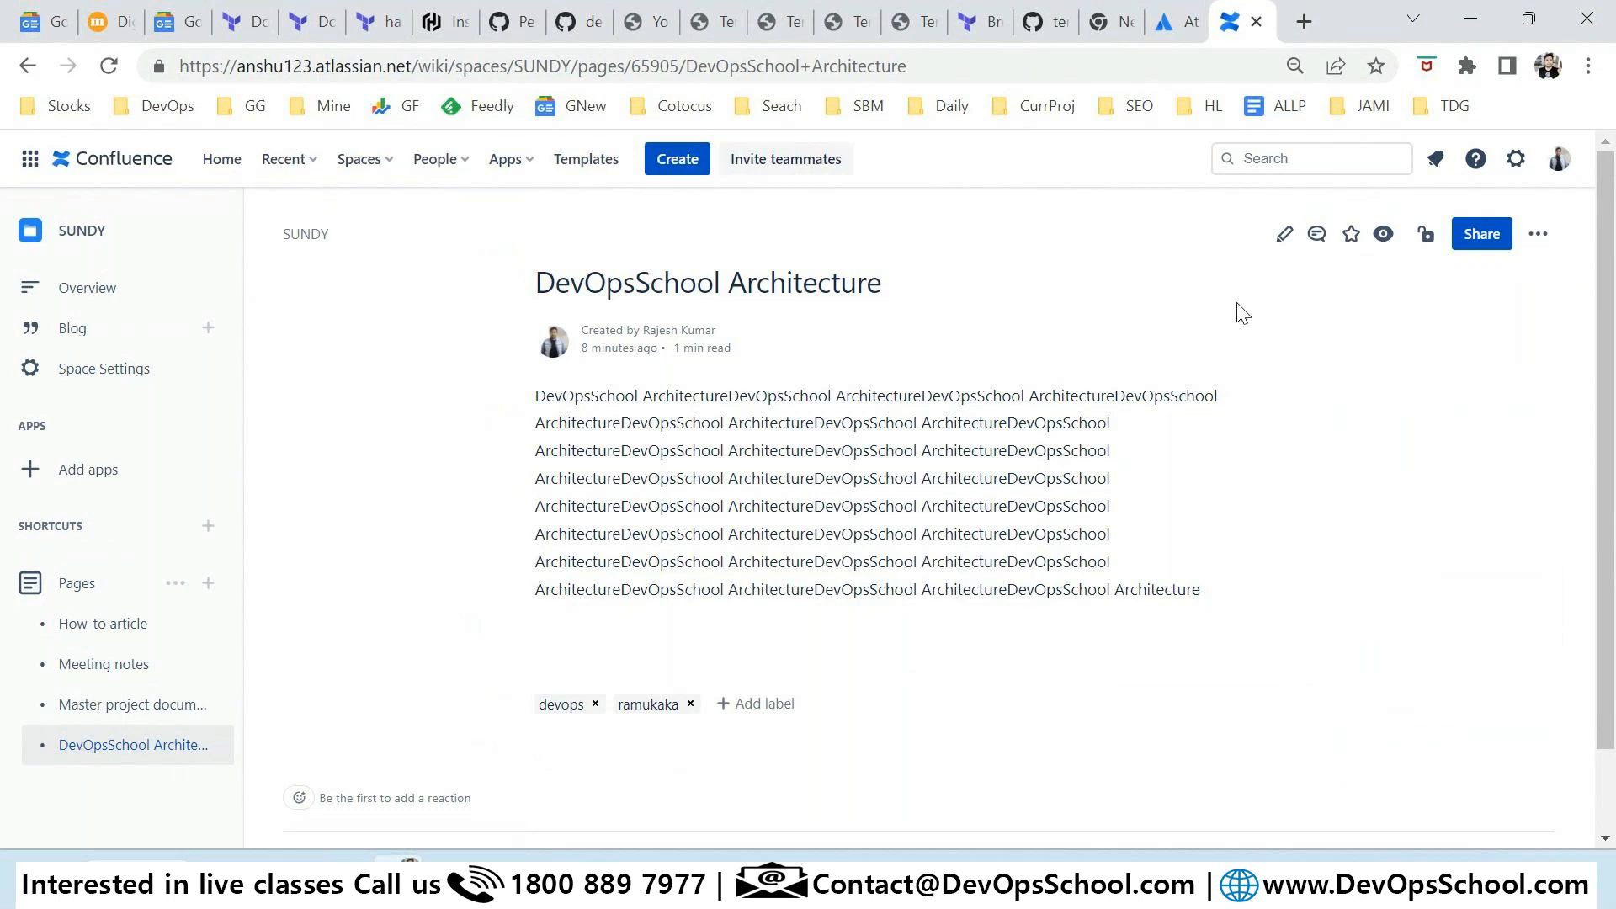
Step: Open the DevOpsSchool Architecture page for editing and delete all of its body text
{"action": "left_click", "coordinate": [1287, 234]}
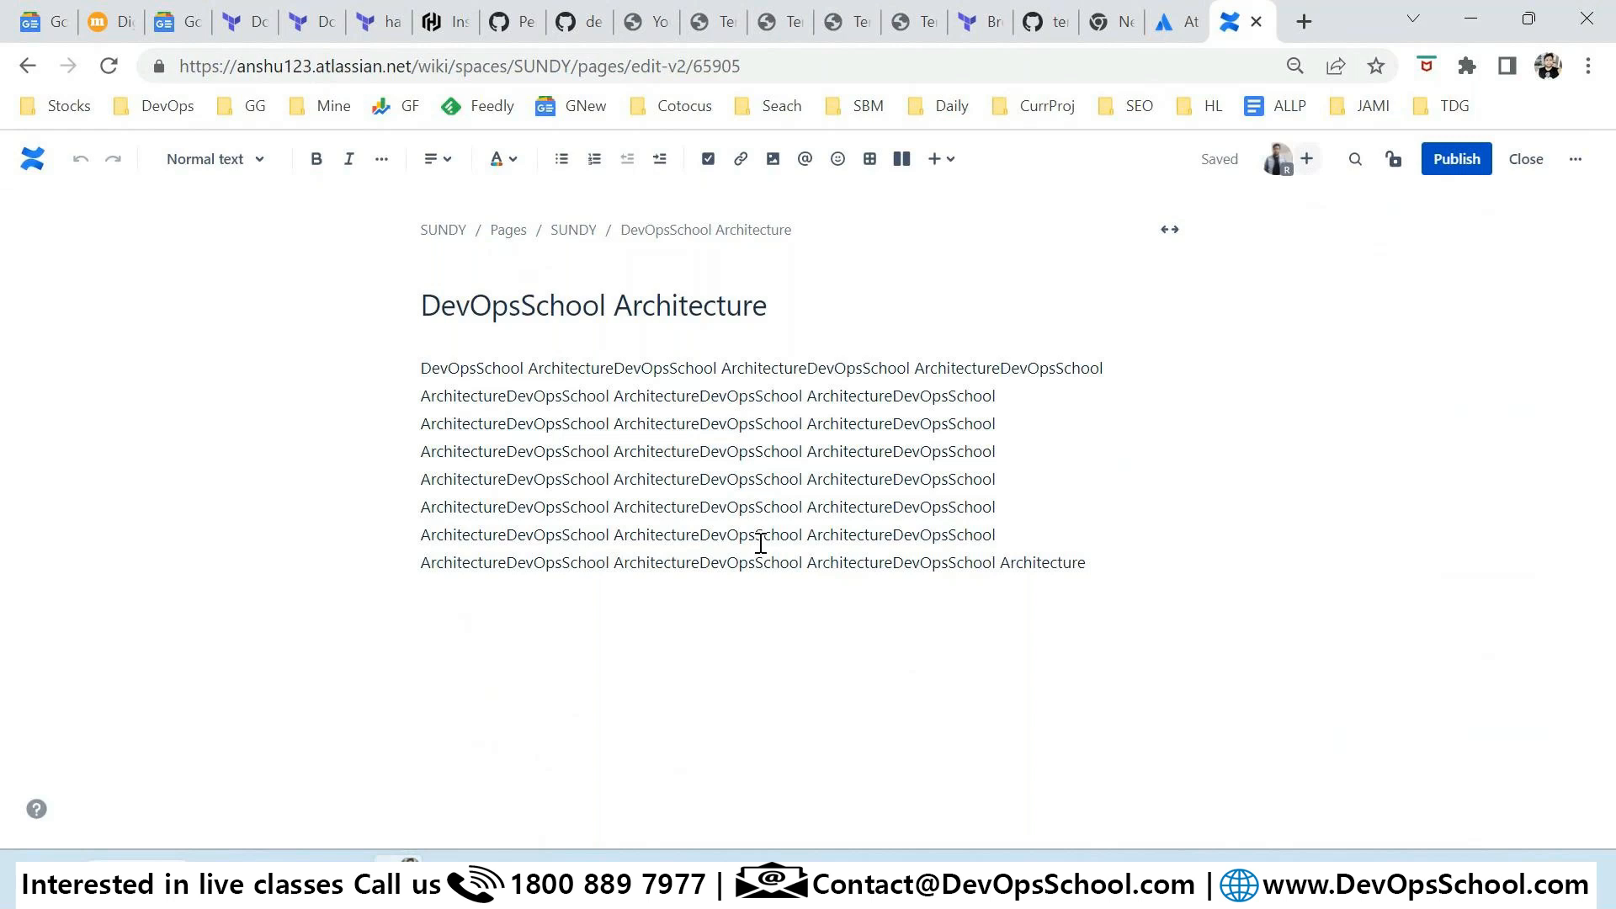
{"action": "left_click", "coordinate": [941, 163]}
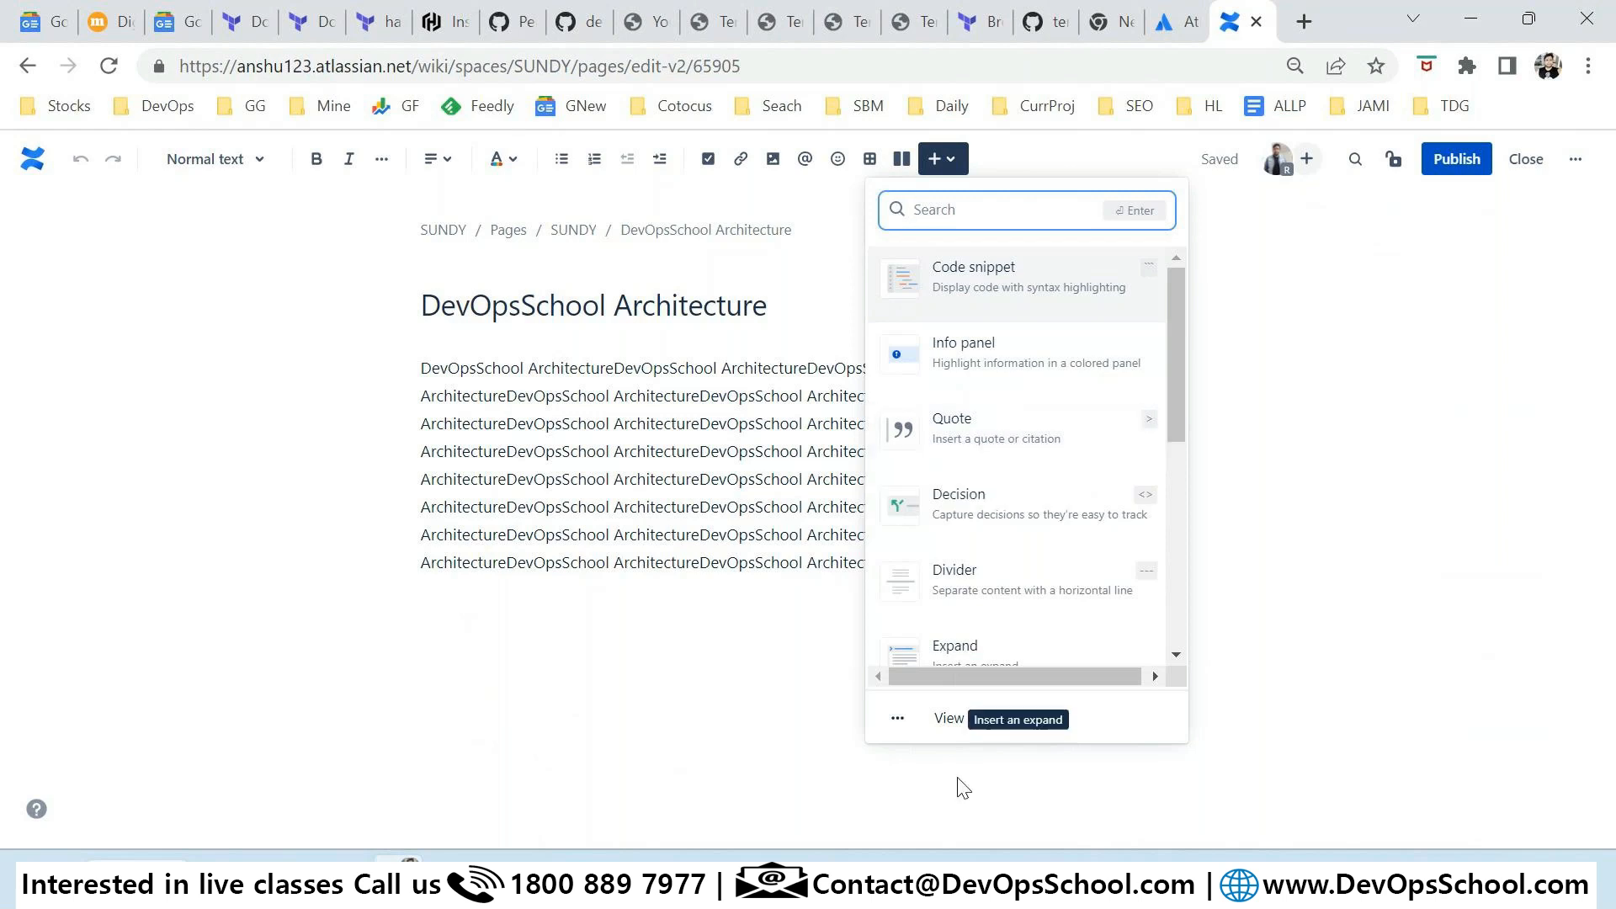
{"action": "left_click", "coordinate": [590, 459]}
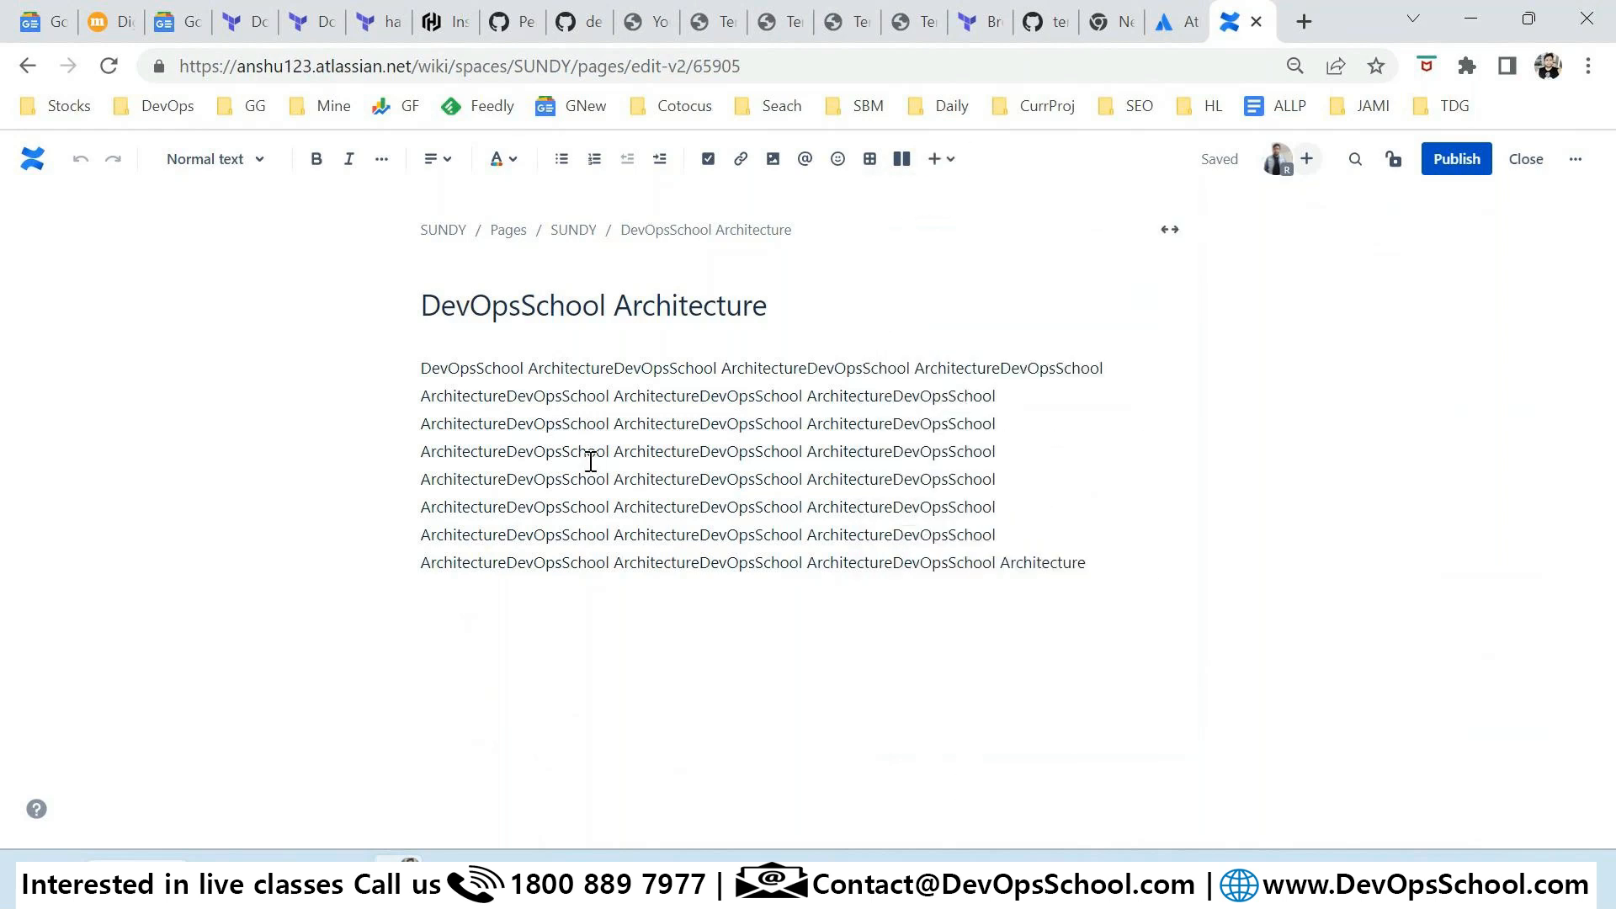
{"action": "key", "text": "ctrl+a"}
{"action": "key", "text": "BackSpace"}
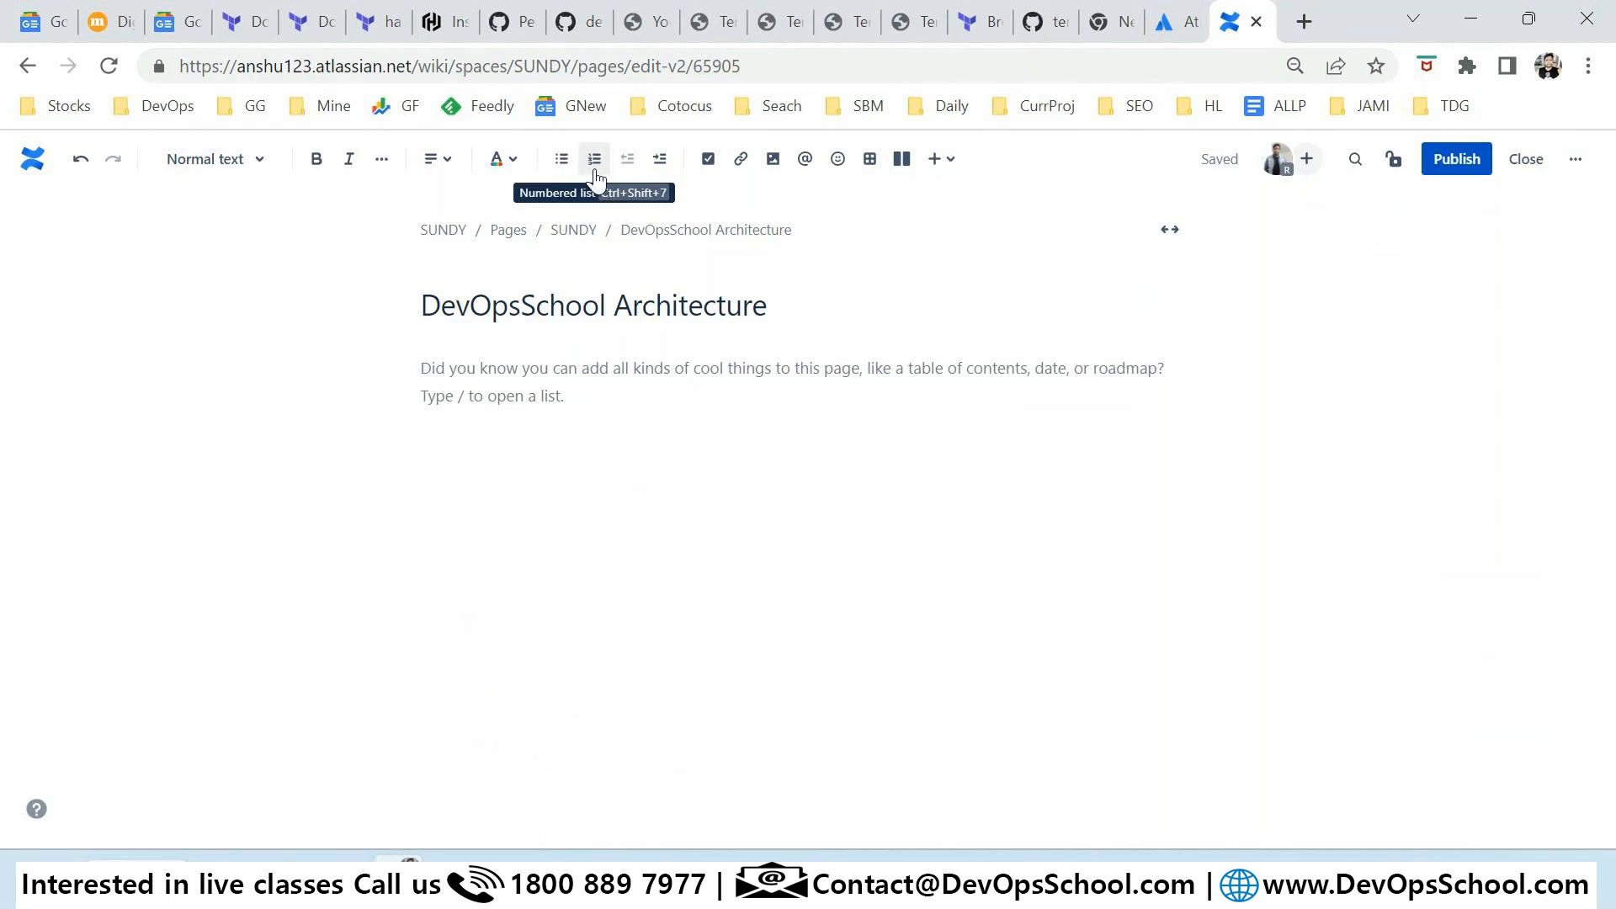
Step: Insert an action item reading "This is work" in the page body and assign it to the account owner with a mention
{"action": "left_click", "coordinate": [709, 160]}
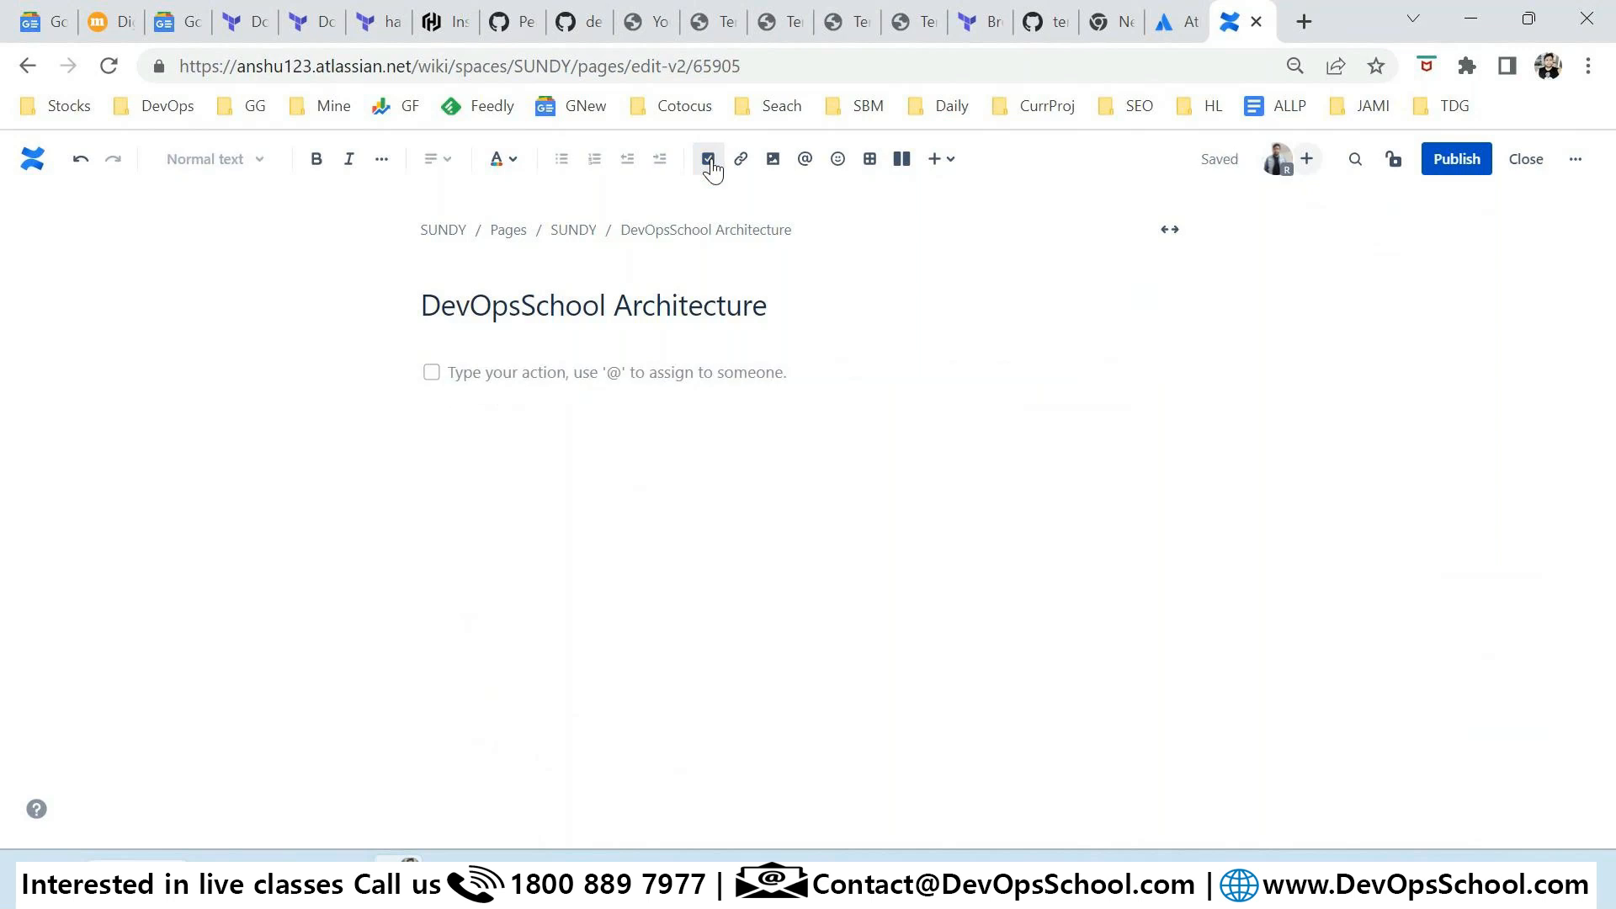
{"action": "left_click", "coordinate": [1577, 161]}
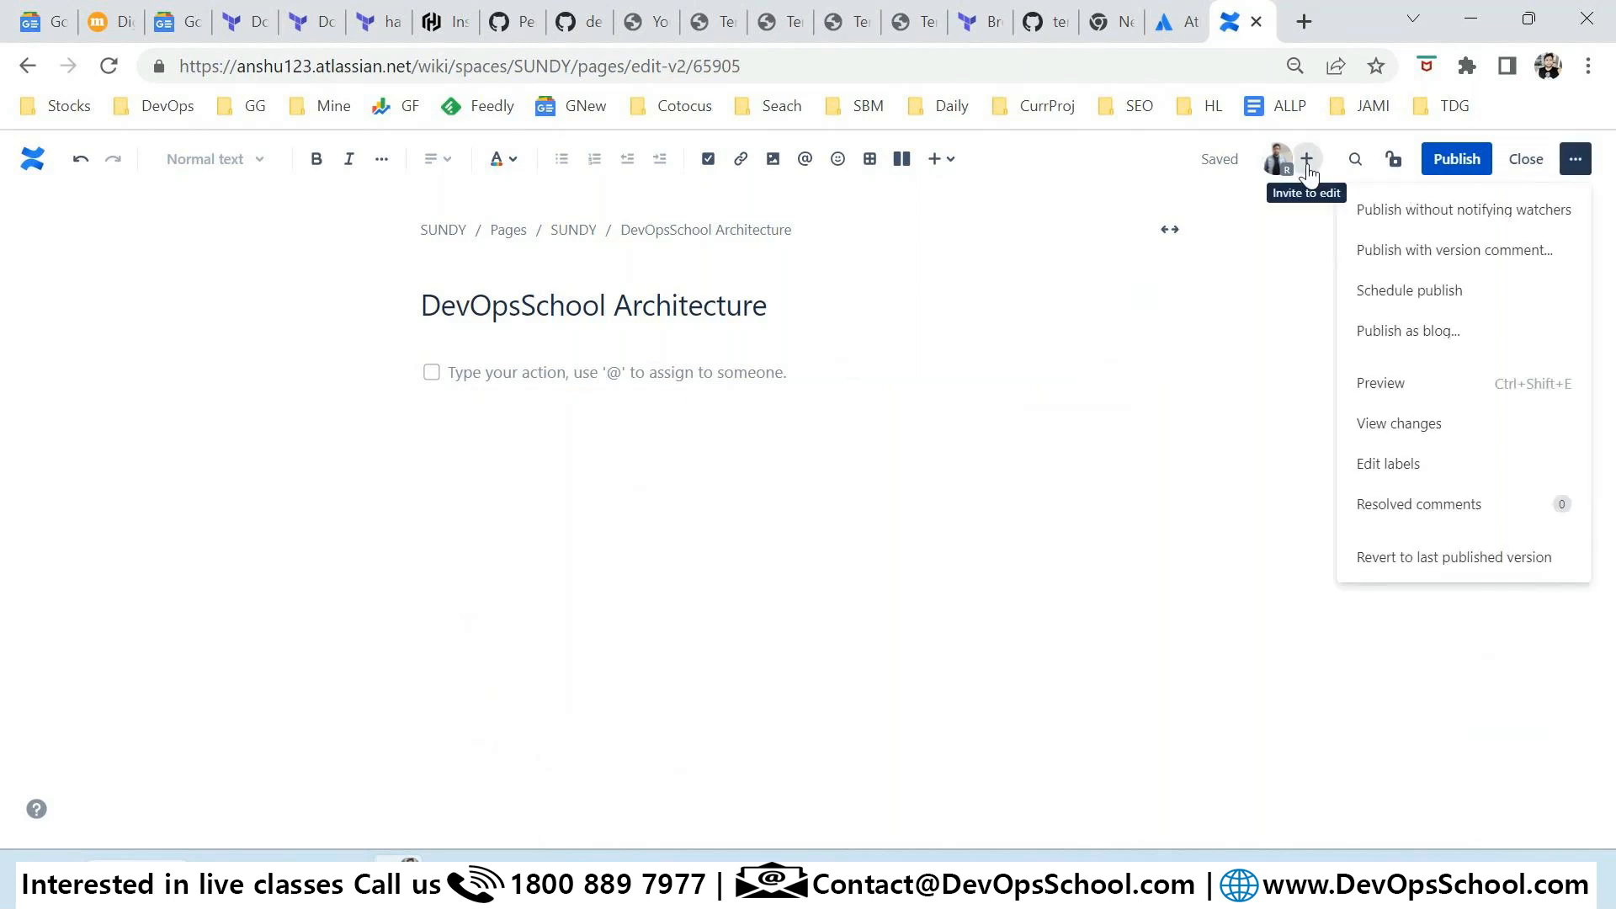
{"action": "left_click", "coordinate": [487, 367]}
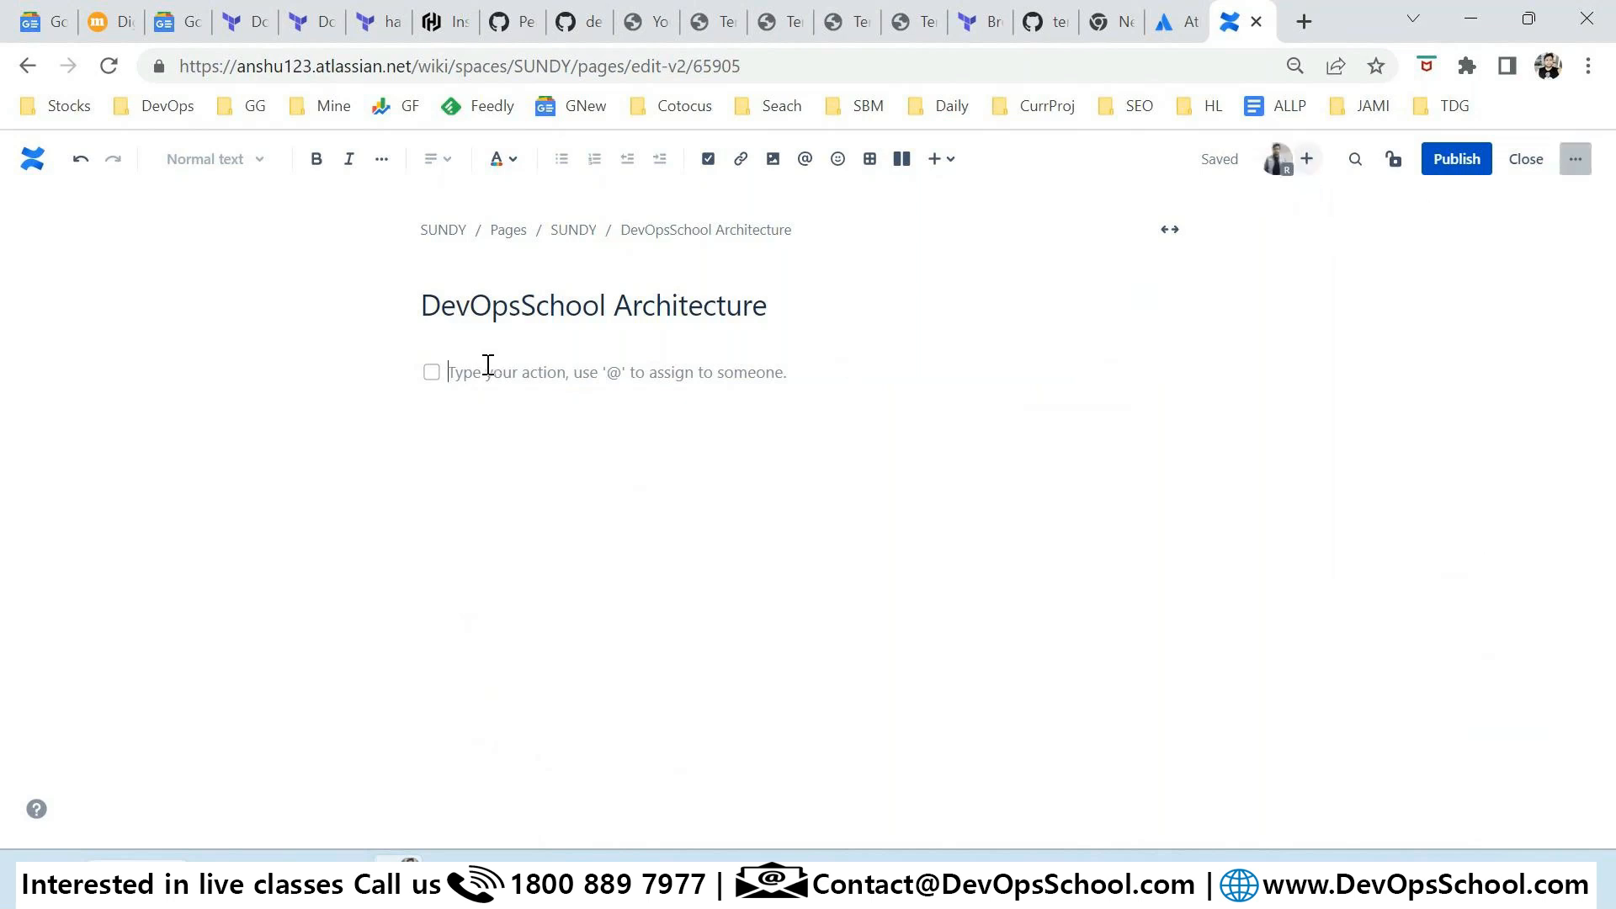
{"action": "type", "text": "@"}
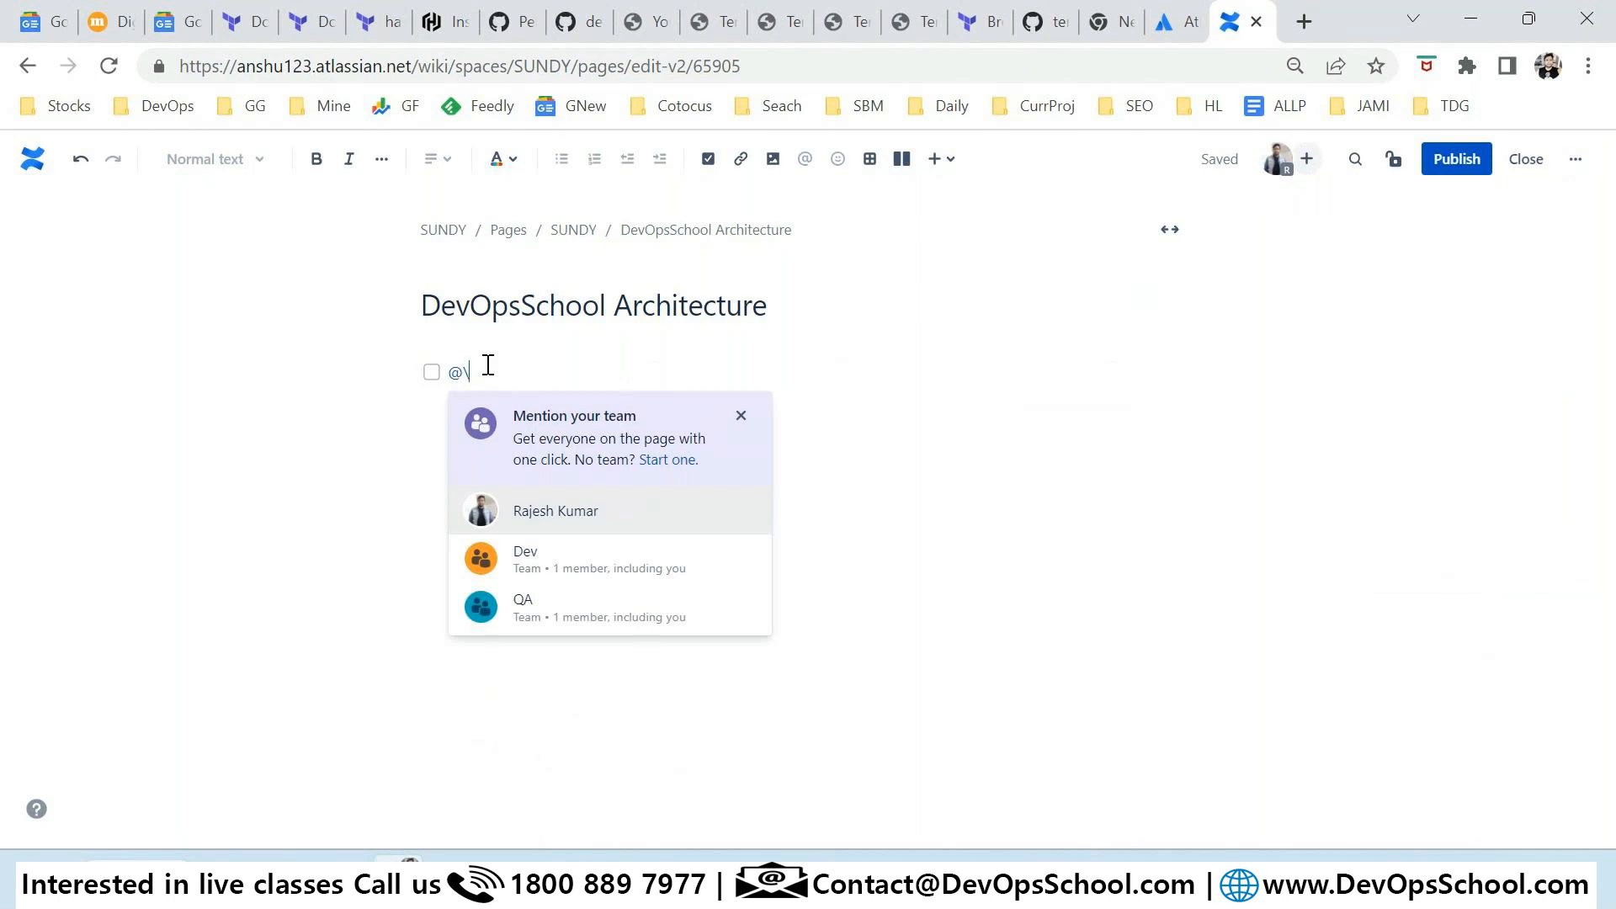
{"action": "key", "text": "BackSpace"}
{"action": "type", "text": "Thi"}
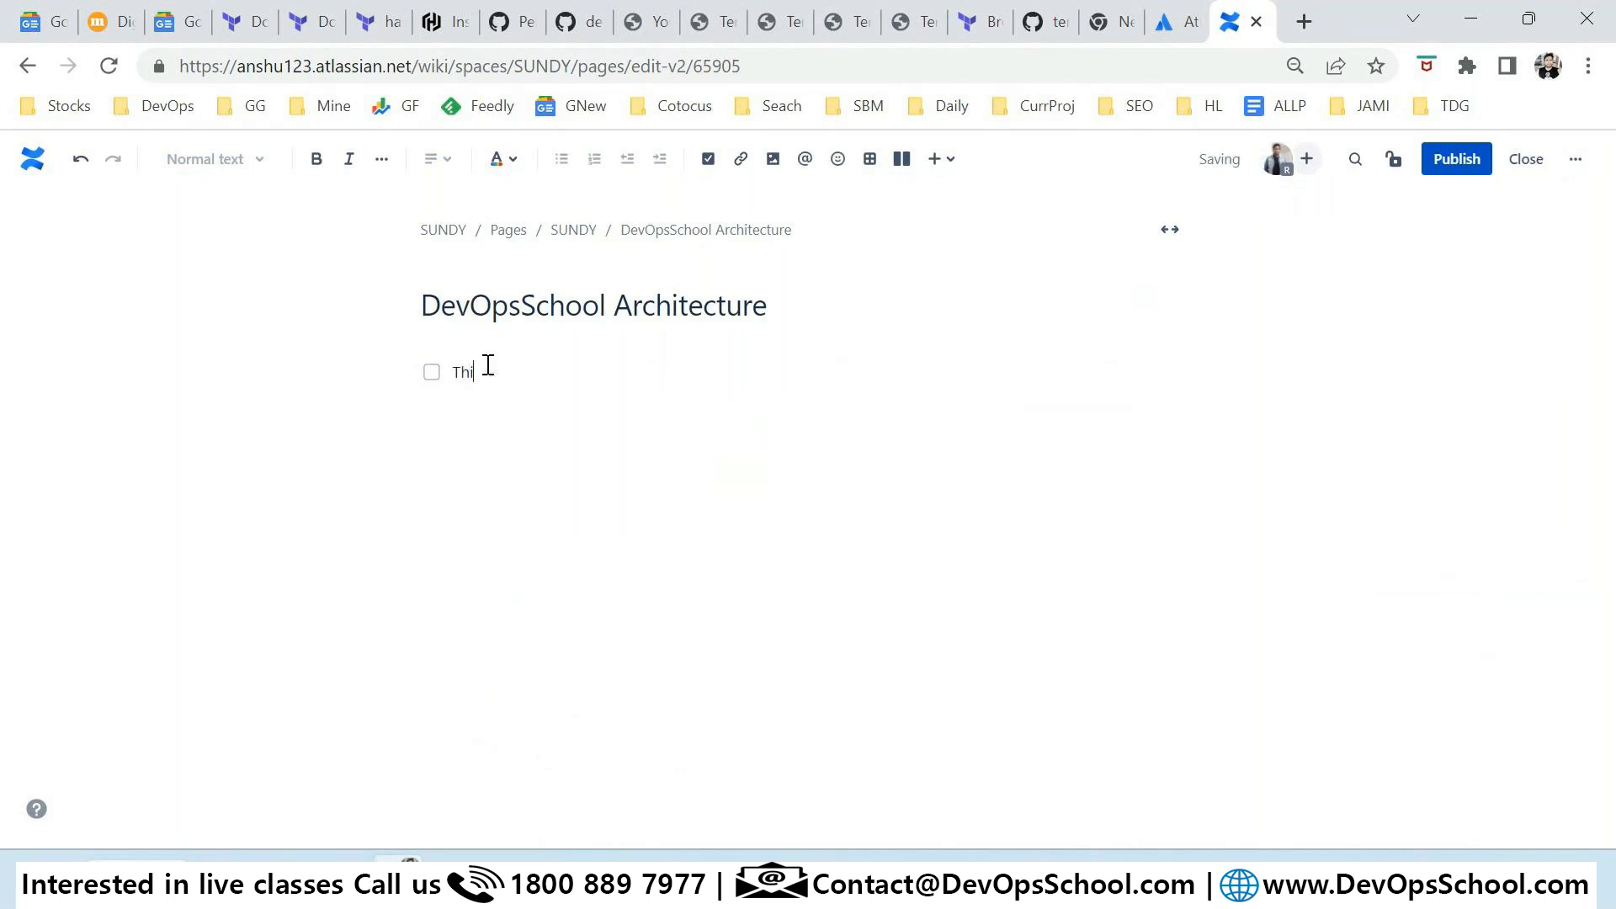
{"action": "type", "text": "s is work @r"}
{"action": "key", "text": "BackSpace"}
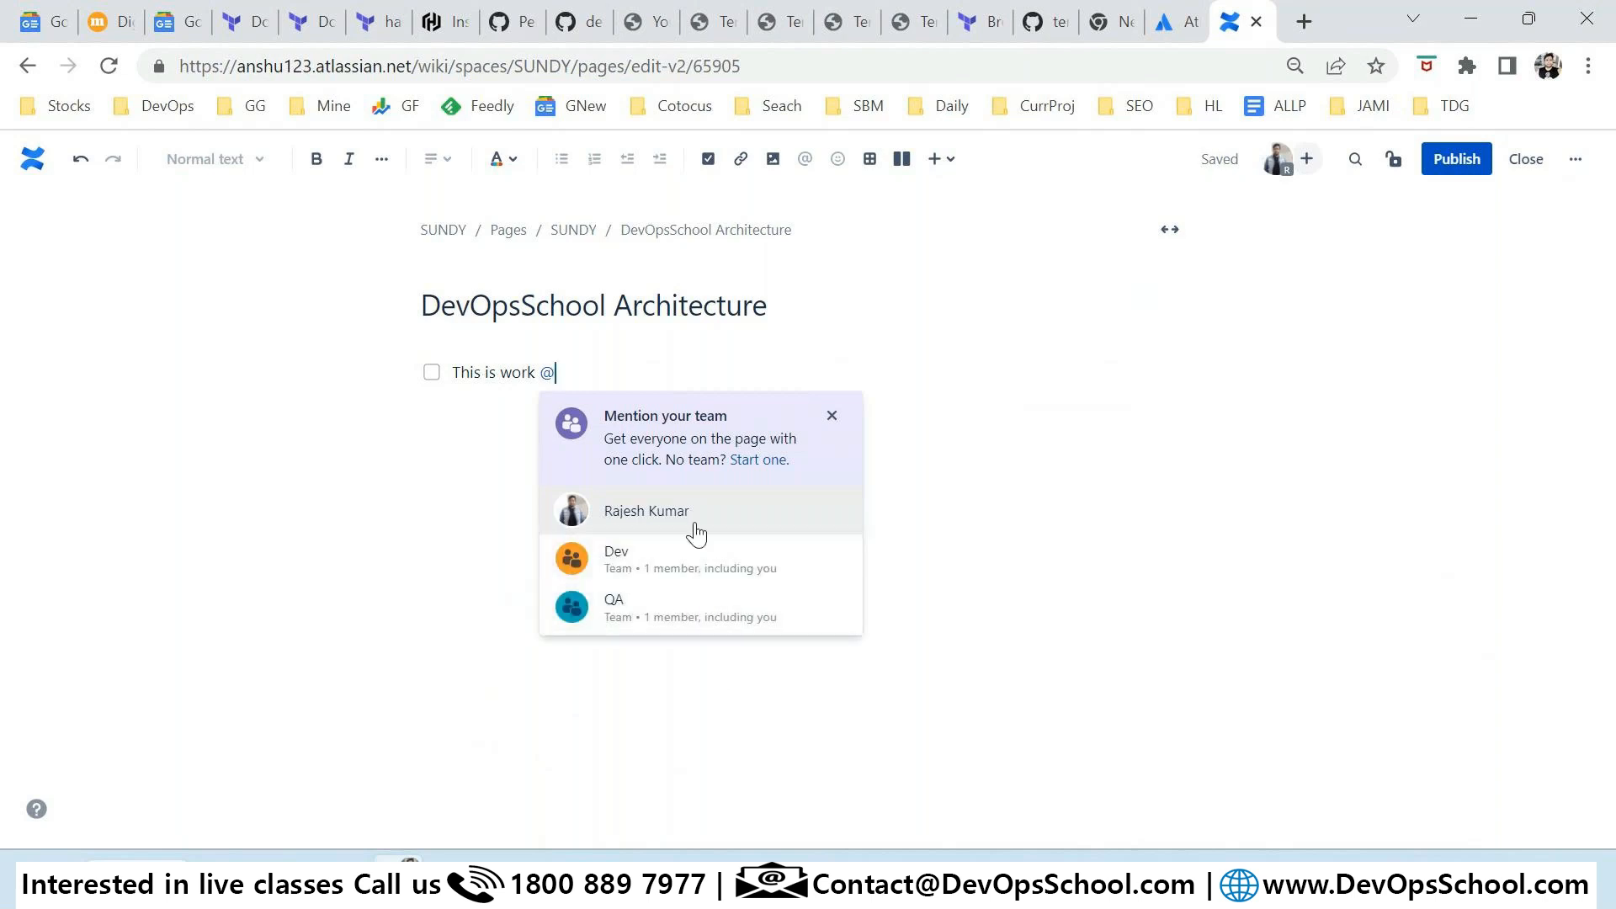
{"action": "left_click", "coordinate": [660, 515]}
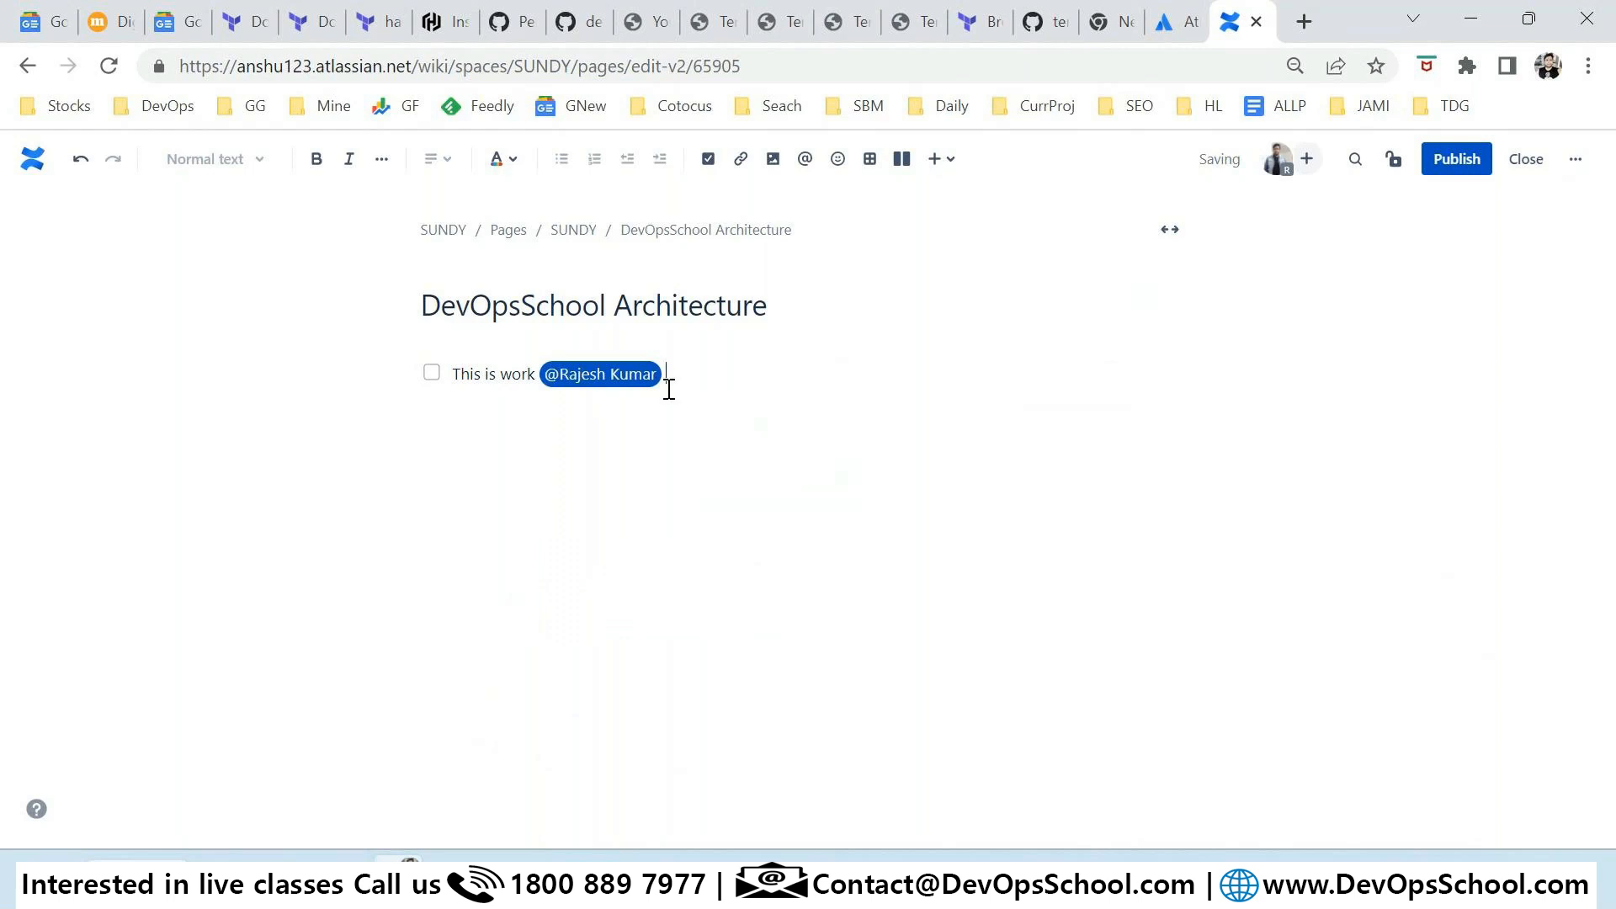
Step: Add a second action item "This is dsad" mentioning the account owner, and publish the page
{"action": "key", "text": "Return"}
{"action": "type", "text": "This is dsad @r"}
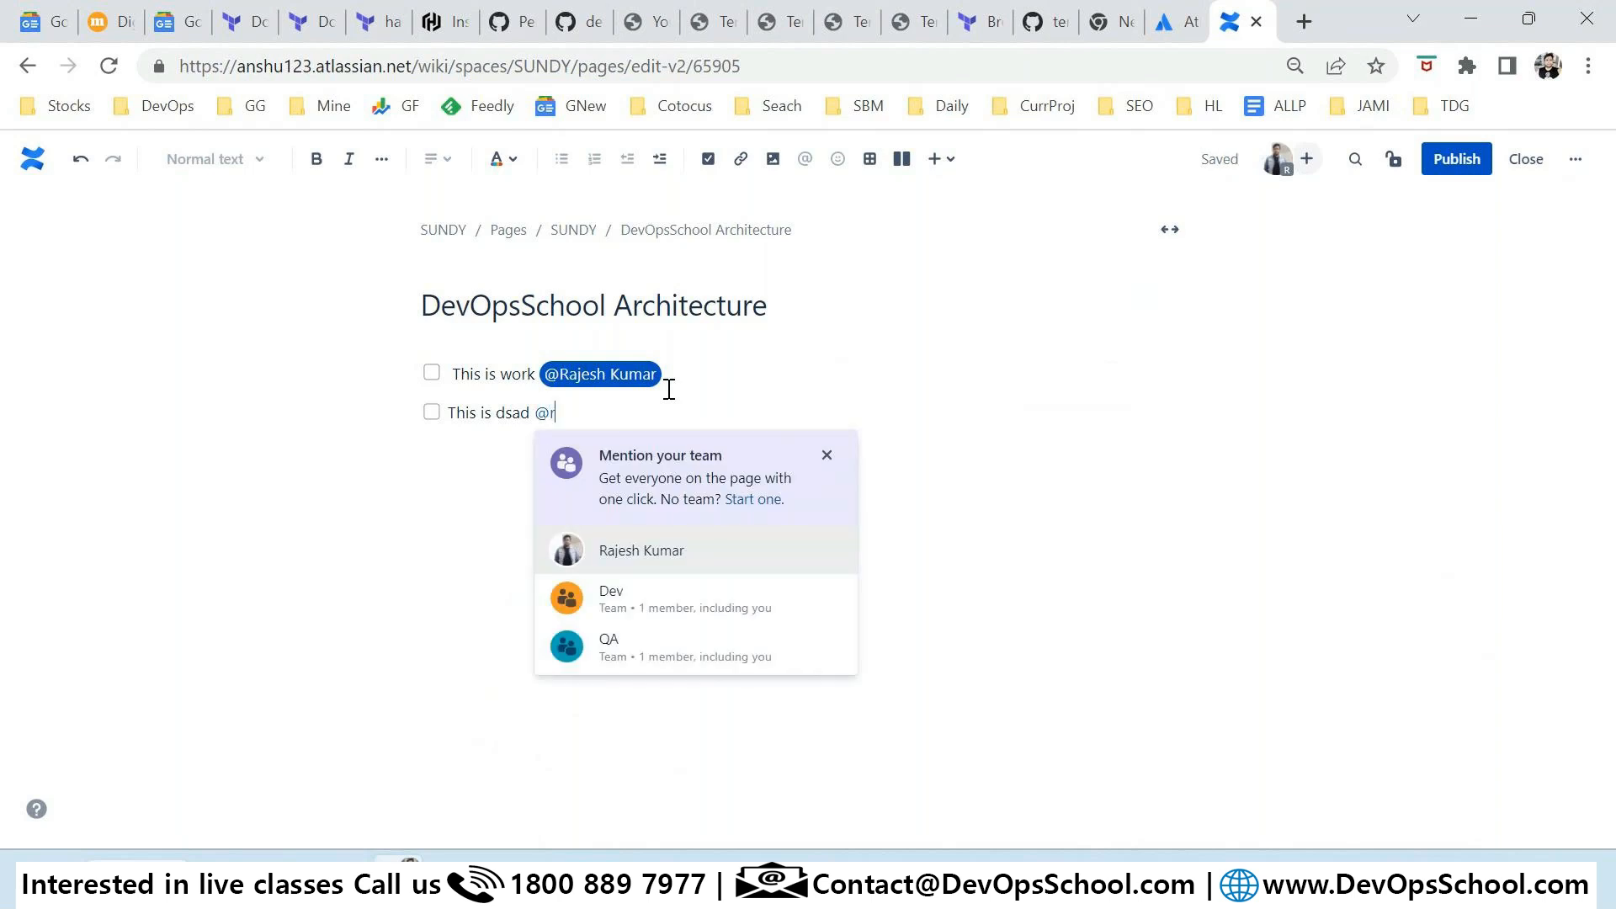
{"action": "key", "text": "Down"}
{"action": "key", "text": "Up"}
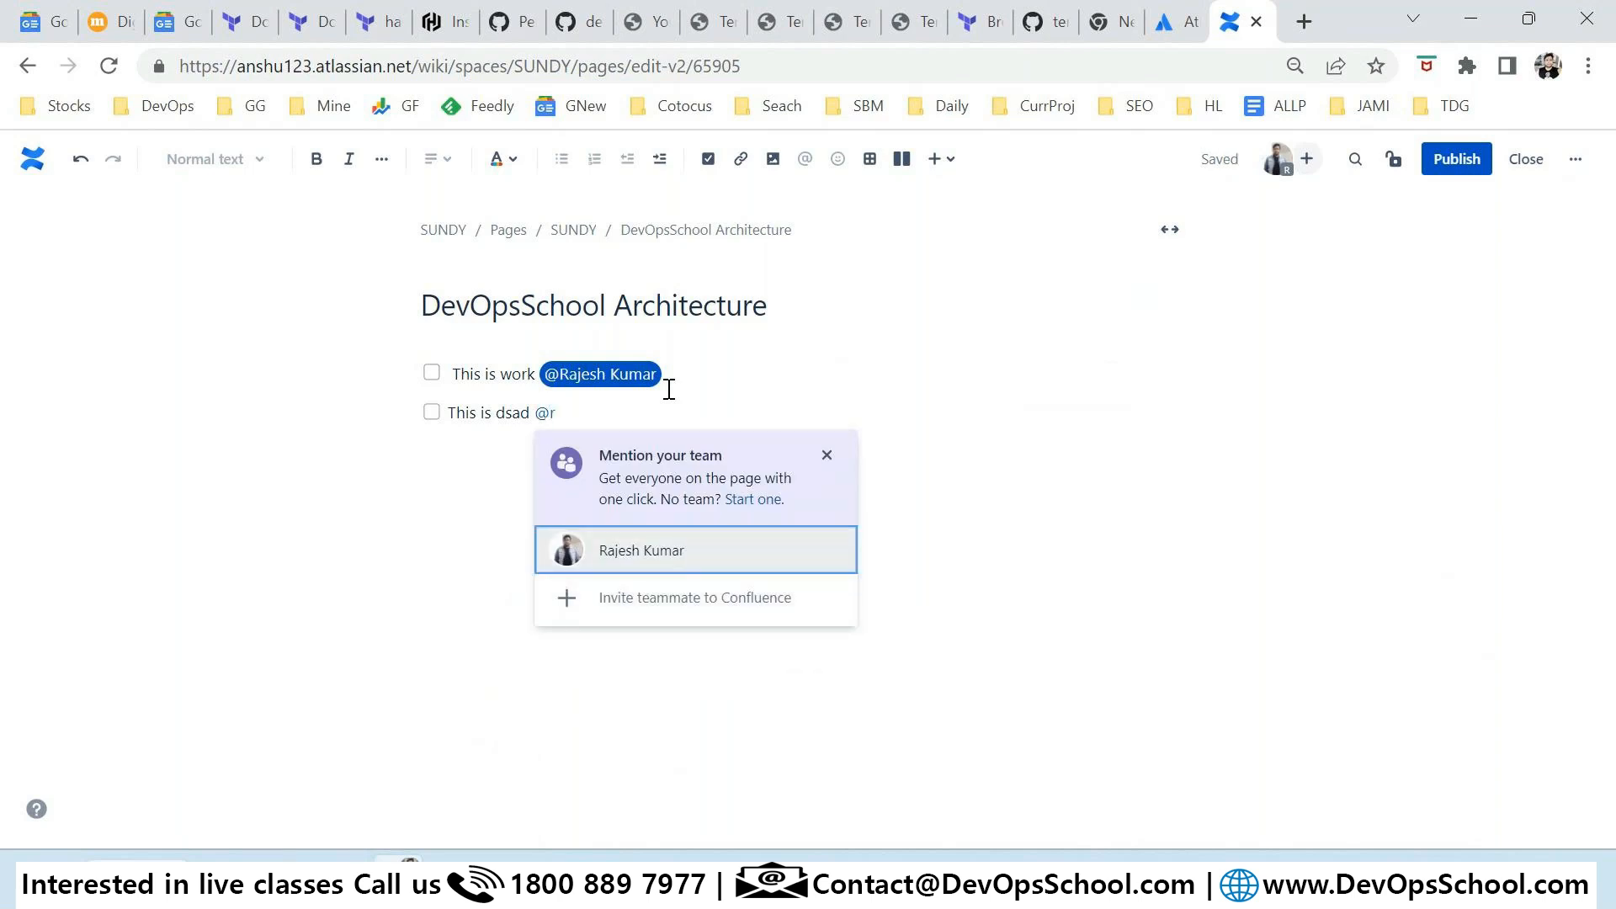
{"action": "key", "text": "Return"}
{"action": "left_click", "coordinate": [1450, 159]}
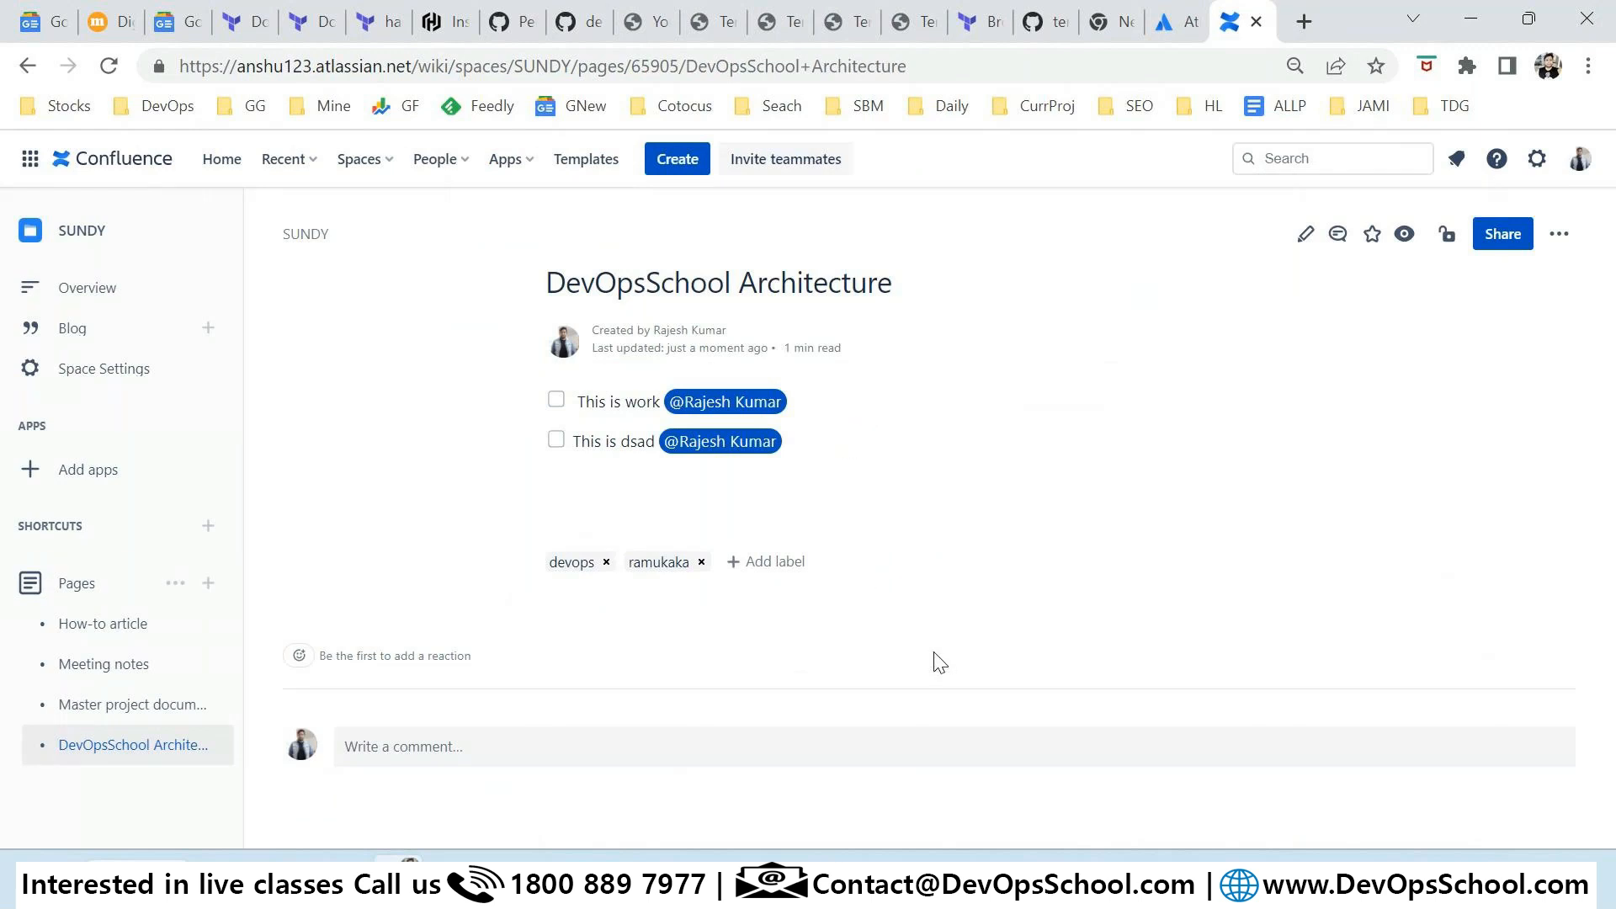
Step: Open the account's personal task list to view the incomplete tasks assigned to it
{"action": "left_click", "coordinate": [1579, 159]}
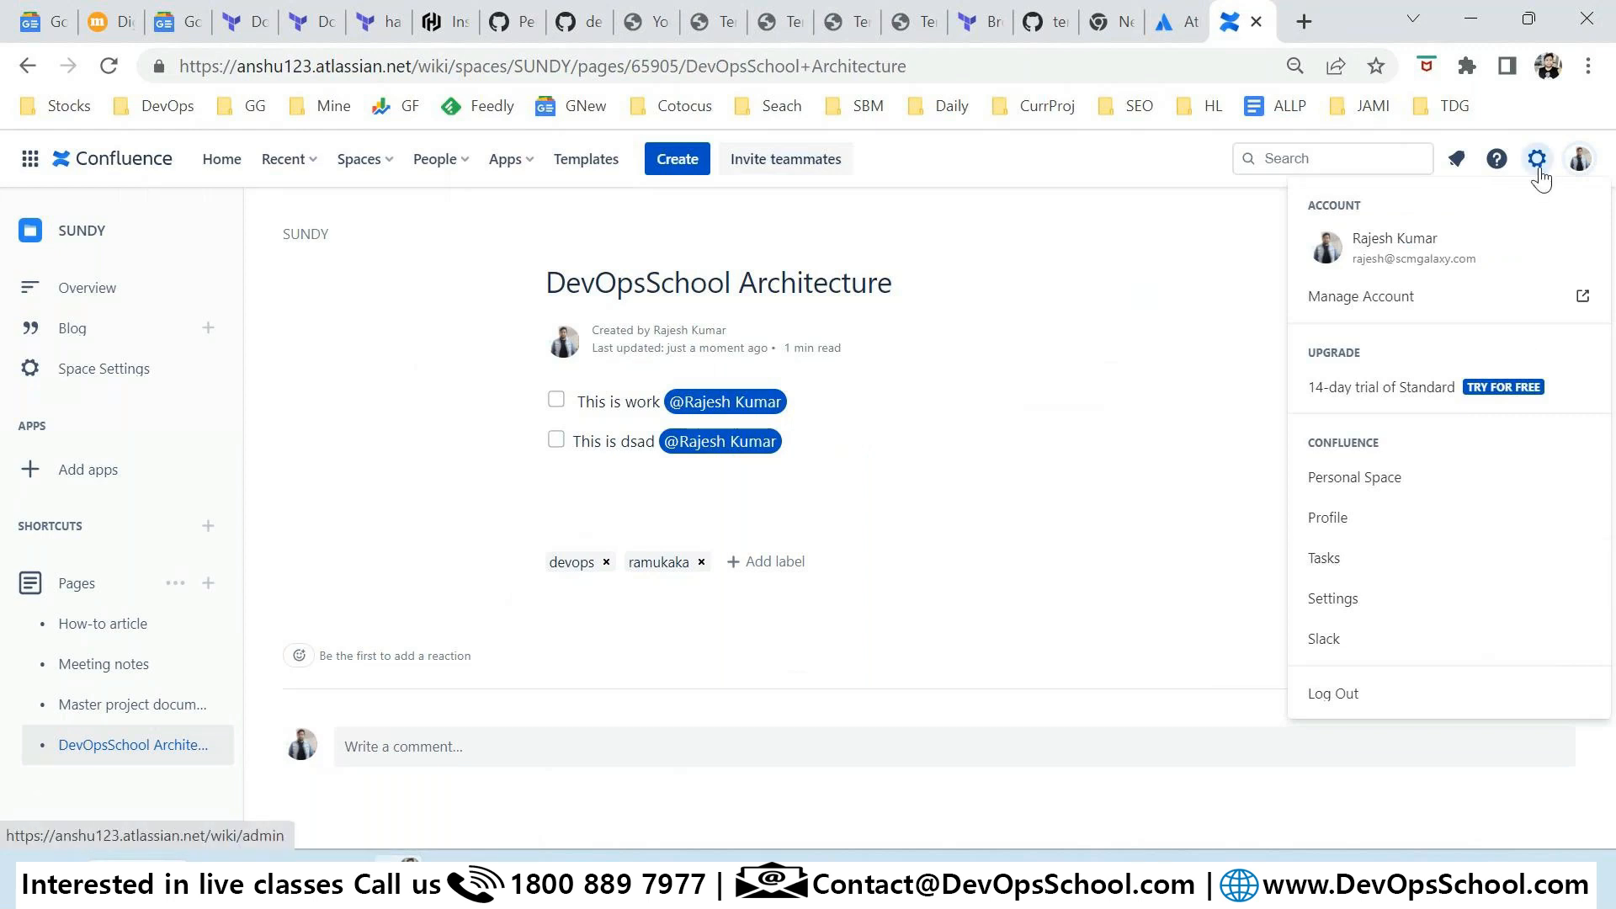
{"action": "left_click", "coordinate": [1580, 165]}
{"action": "left_click", "coordinate": [1580, 166]}
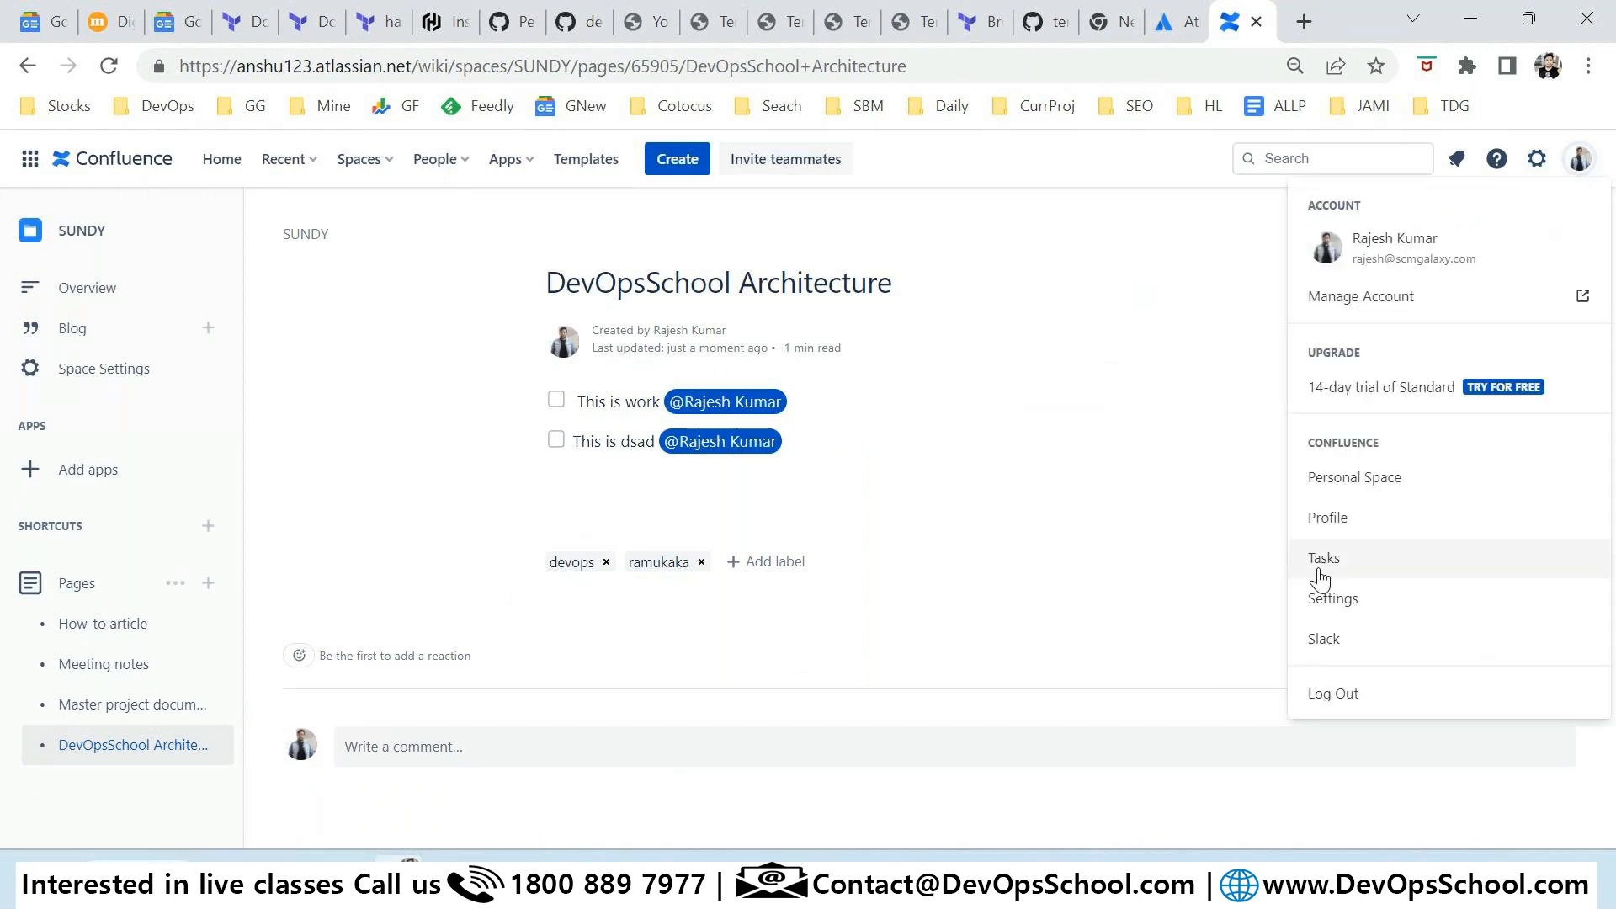
{"action": "left_click", "coordinate": [1320, 560]}
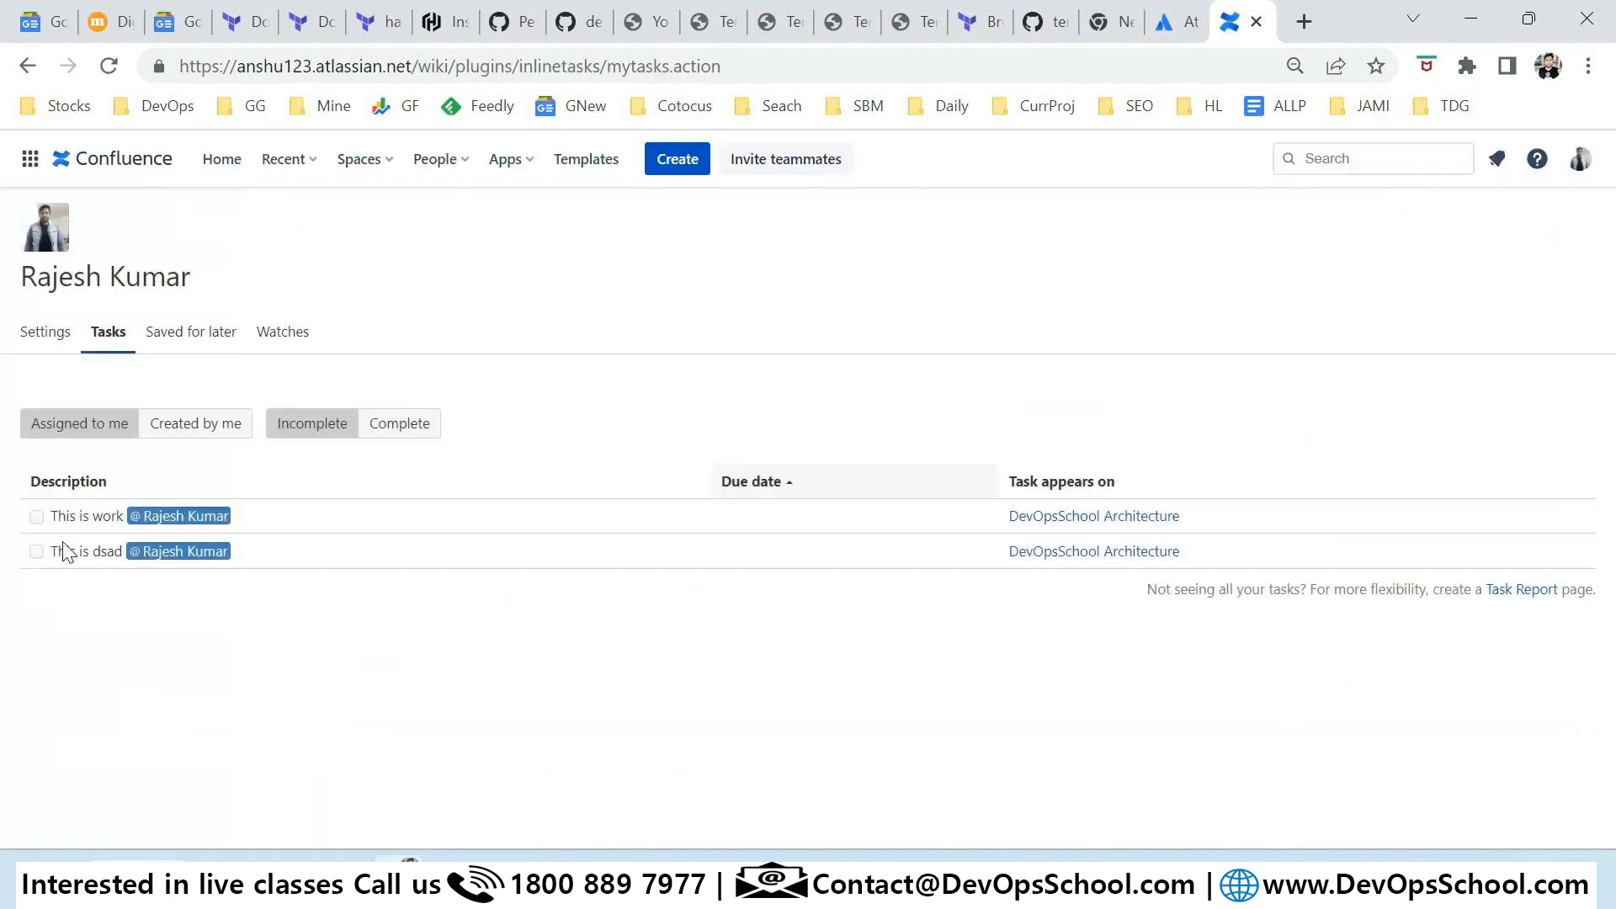
Step: Filter the personal task list by tasks assigned to and created by the account, and by incomplete and complete status
{"action": "left_click", "coordinate": [63, 431]}
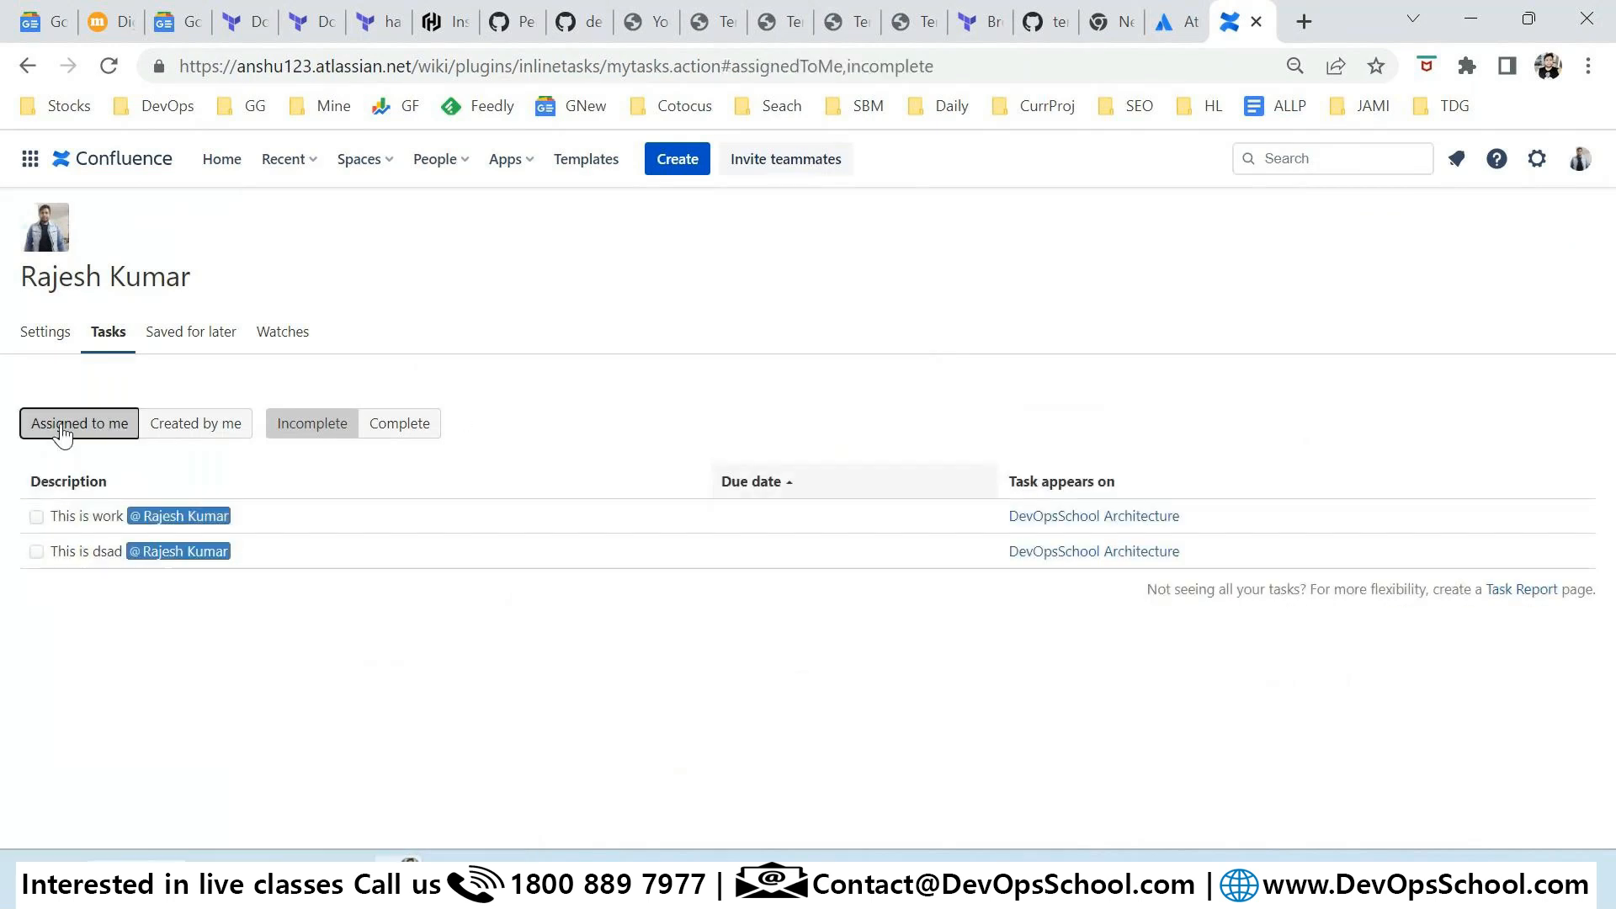
{"action": "left_click", "coordinate": [176, 433]}
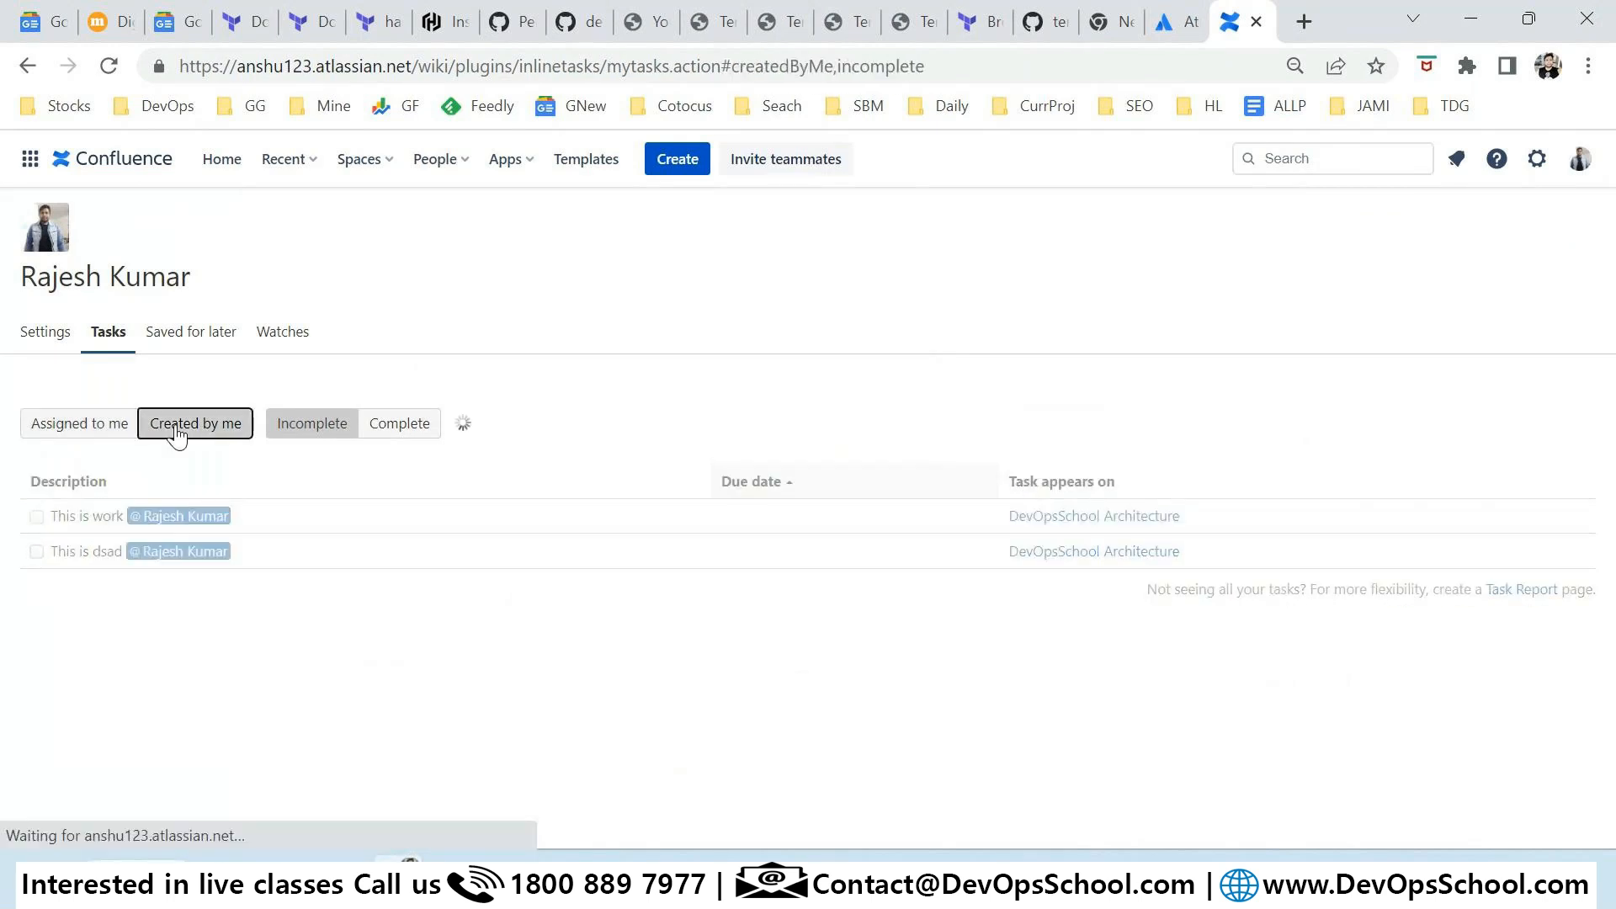
{"action": "left_click", "coordinate": [286, 429]}
{"action": "left_click", "coordinate": [398, 435]}
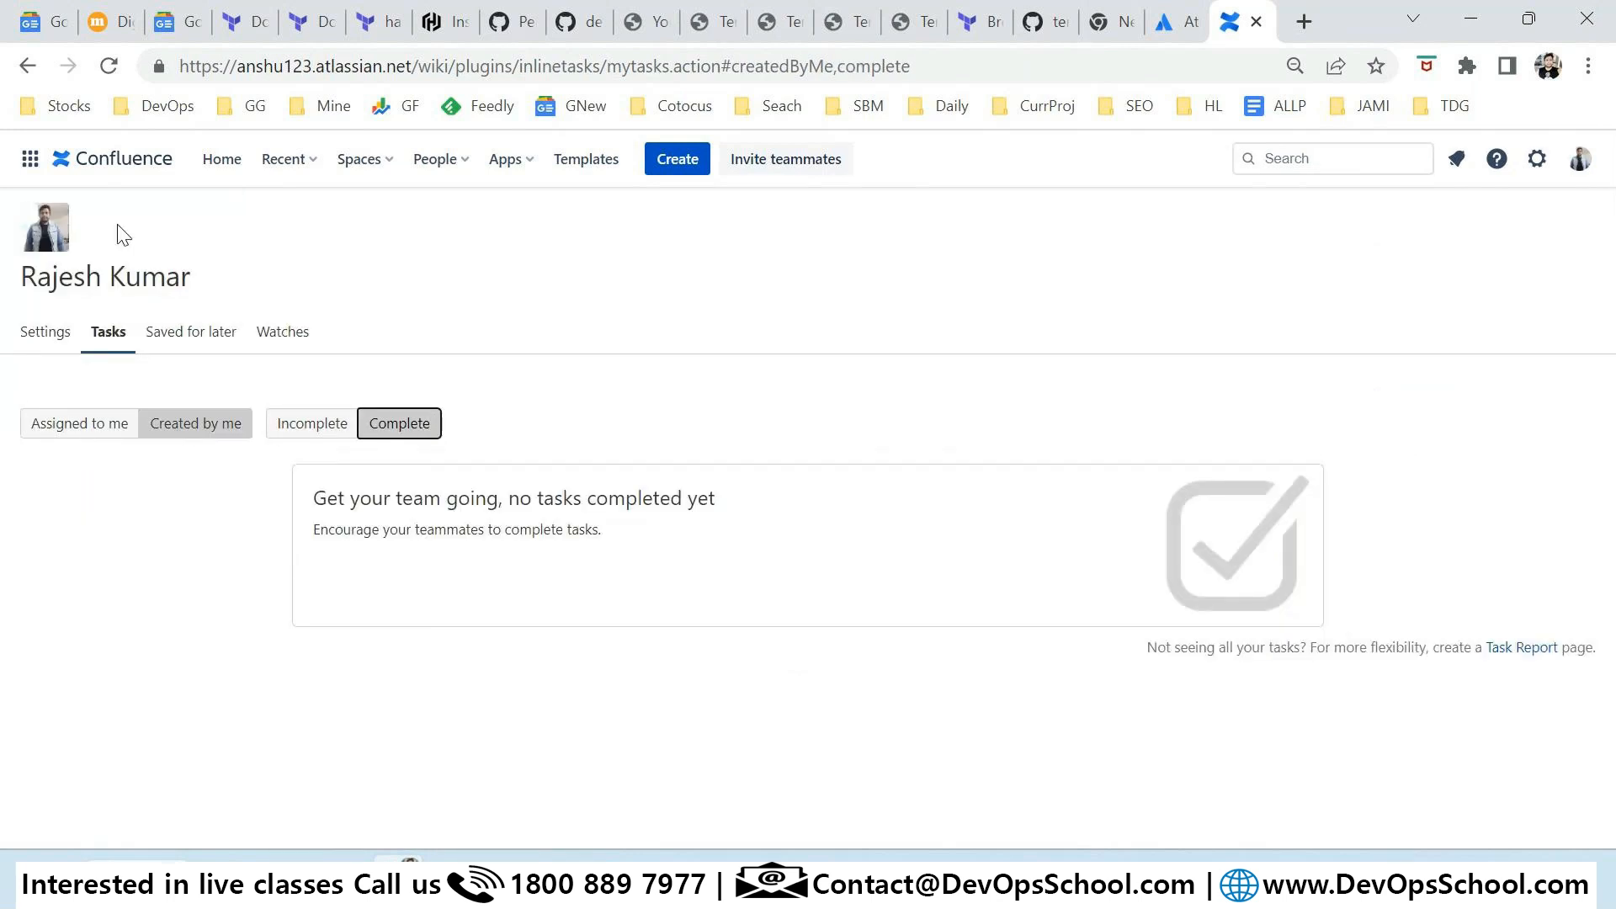
Step: Open the DevOpsSchool Architecture page in the SUNDY space and mark both of its action items as complete
{"action": "left_click", "coordinate": [115, 171]}
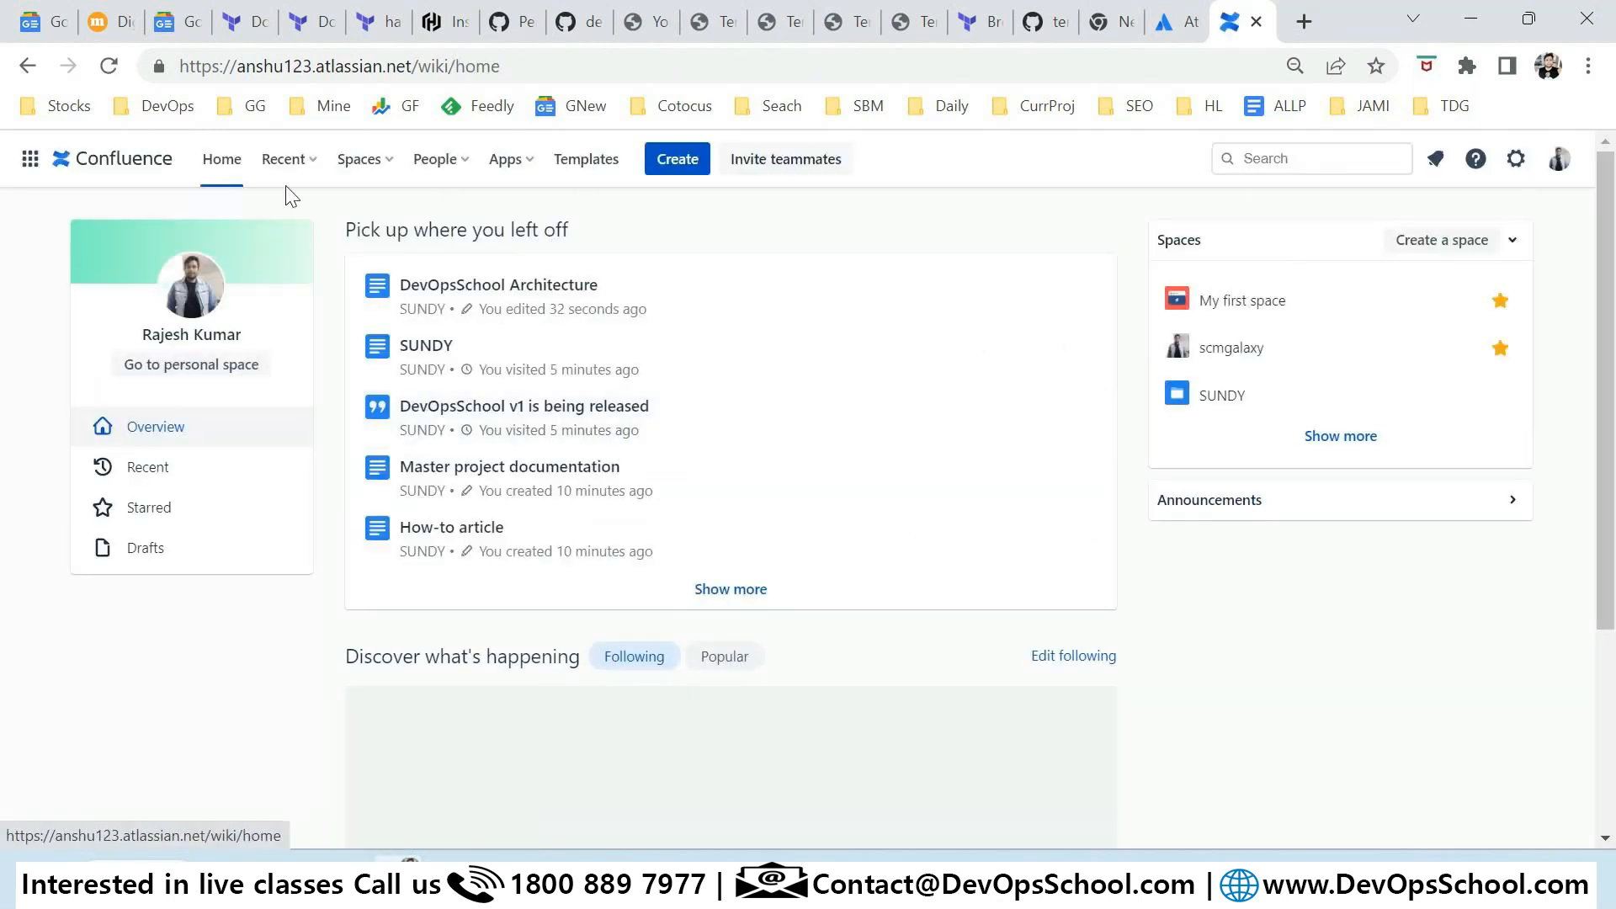
{"action": "left_click", "coordinate": [353, 165]}
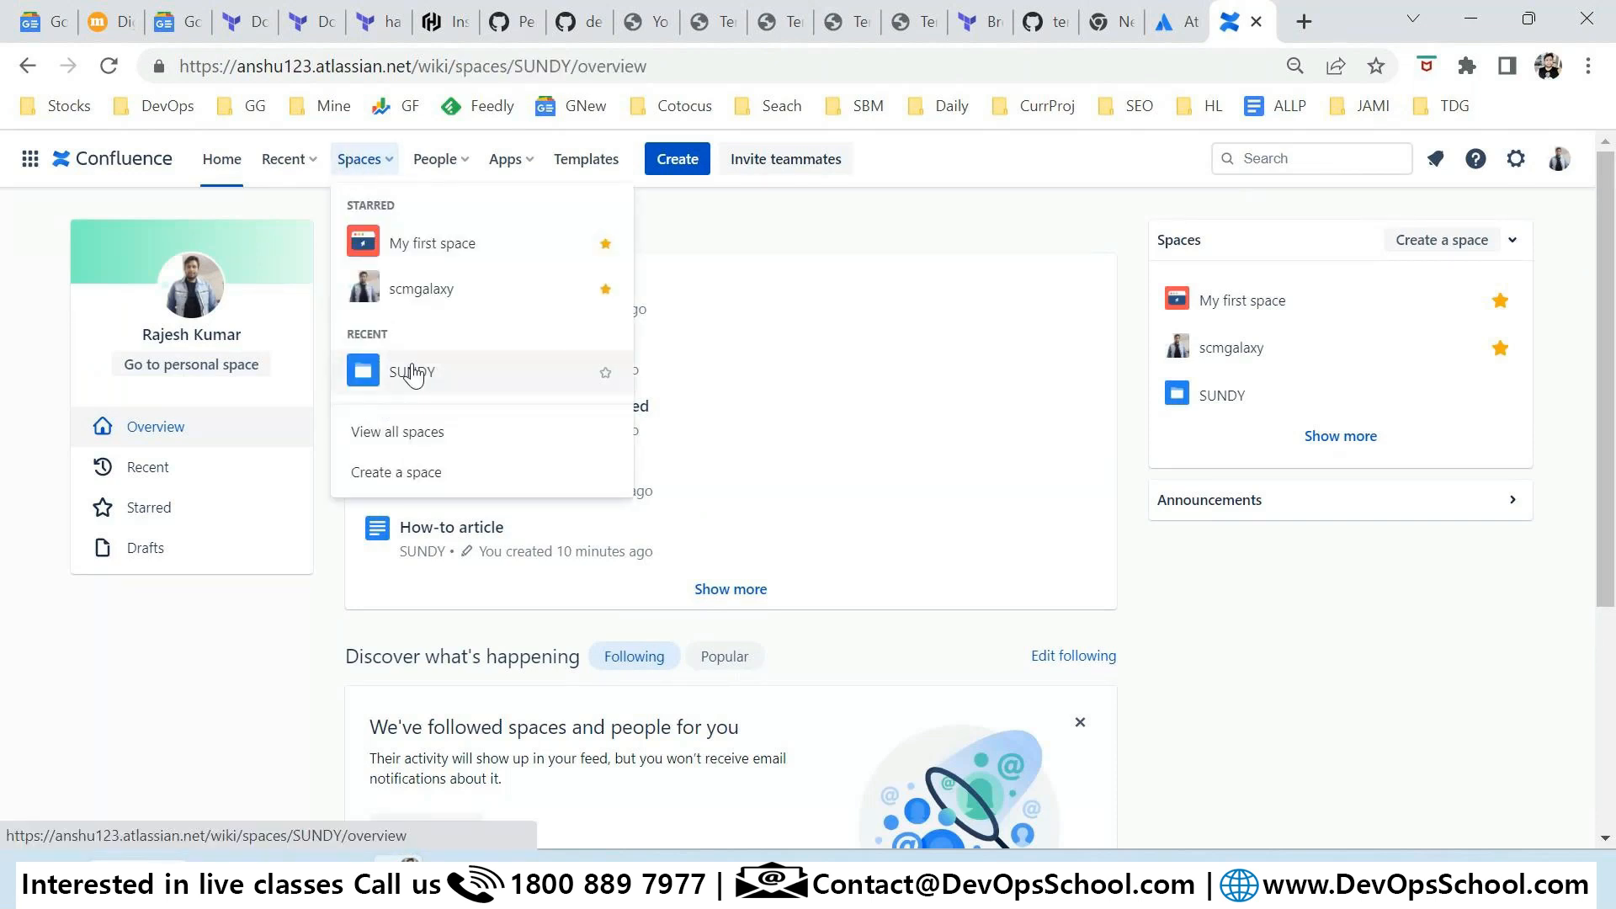
{"action": "left_click", "coordinate": [412, 373]}
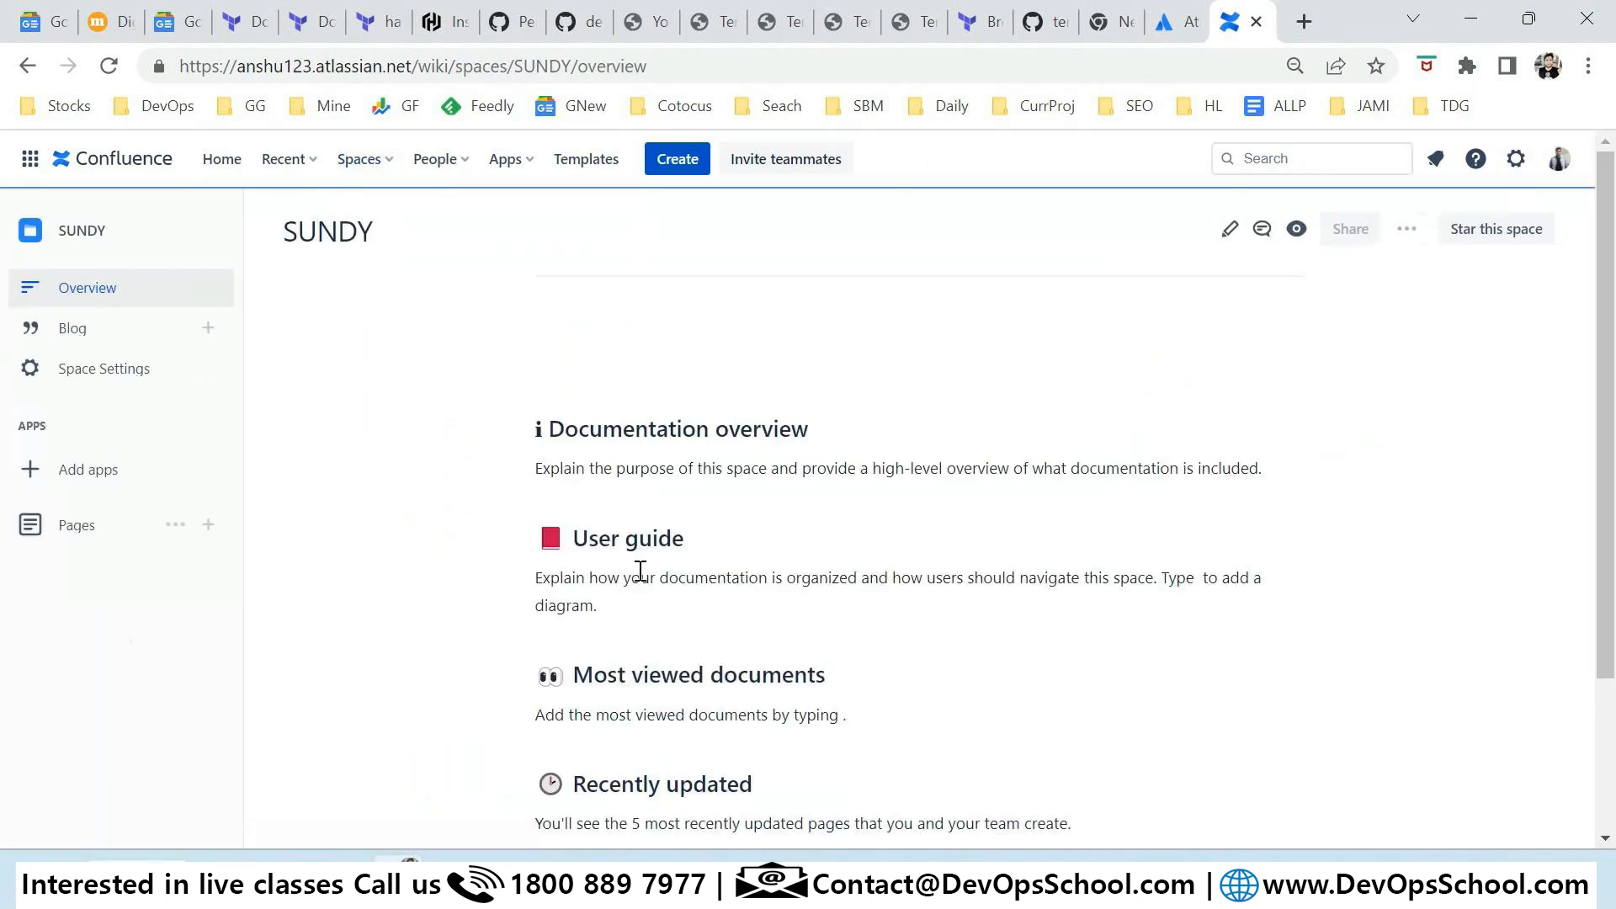
{"action": "left_click", "coordinate": [73, 581]}
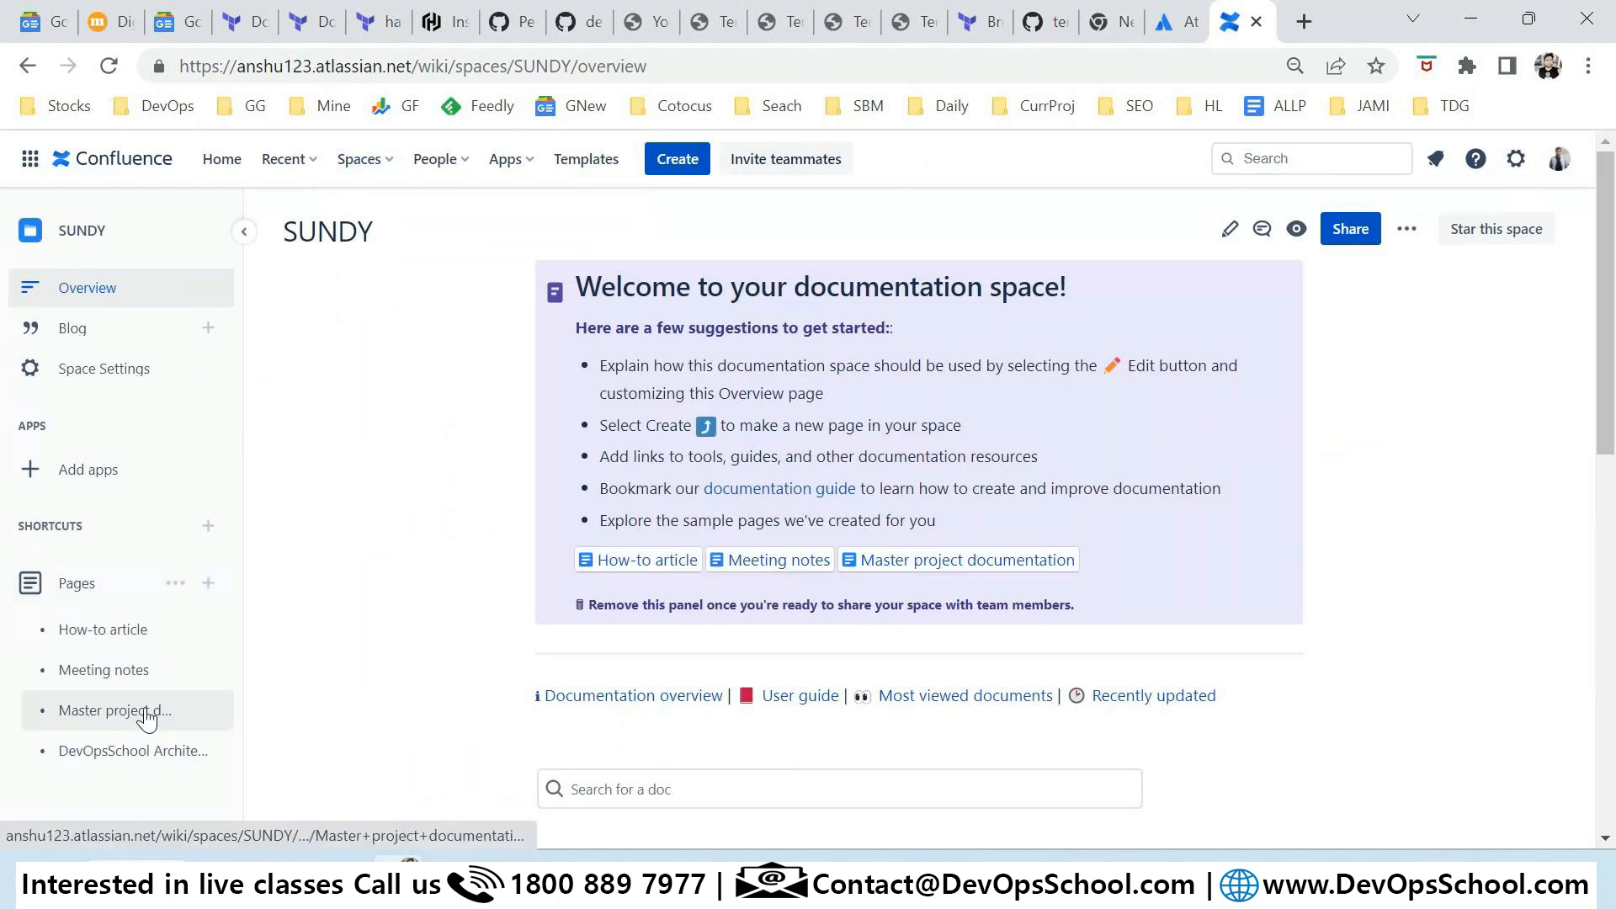
{"action": "left_click", "coordinate": [118, 751]}
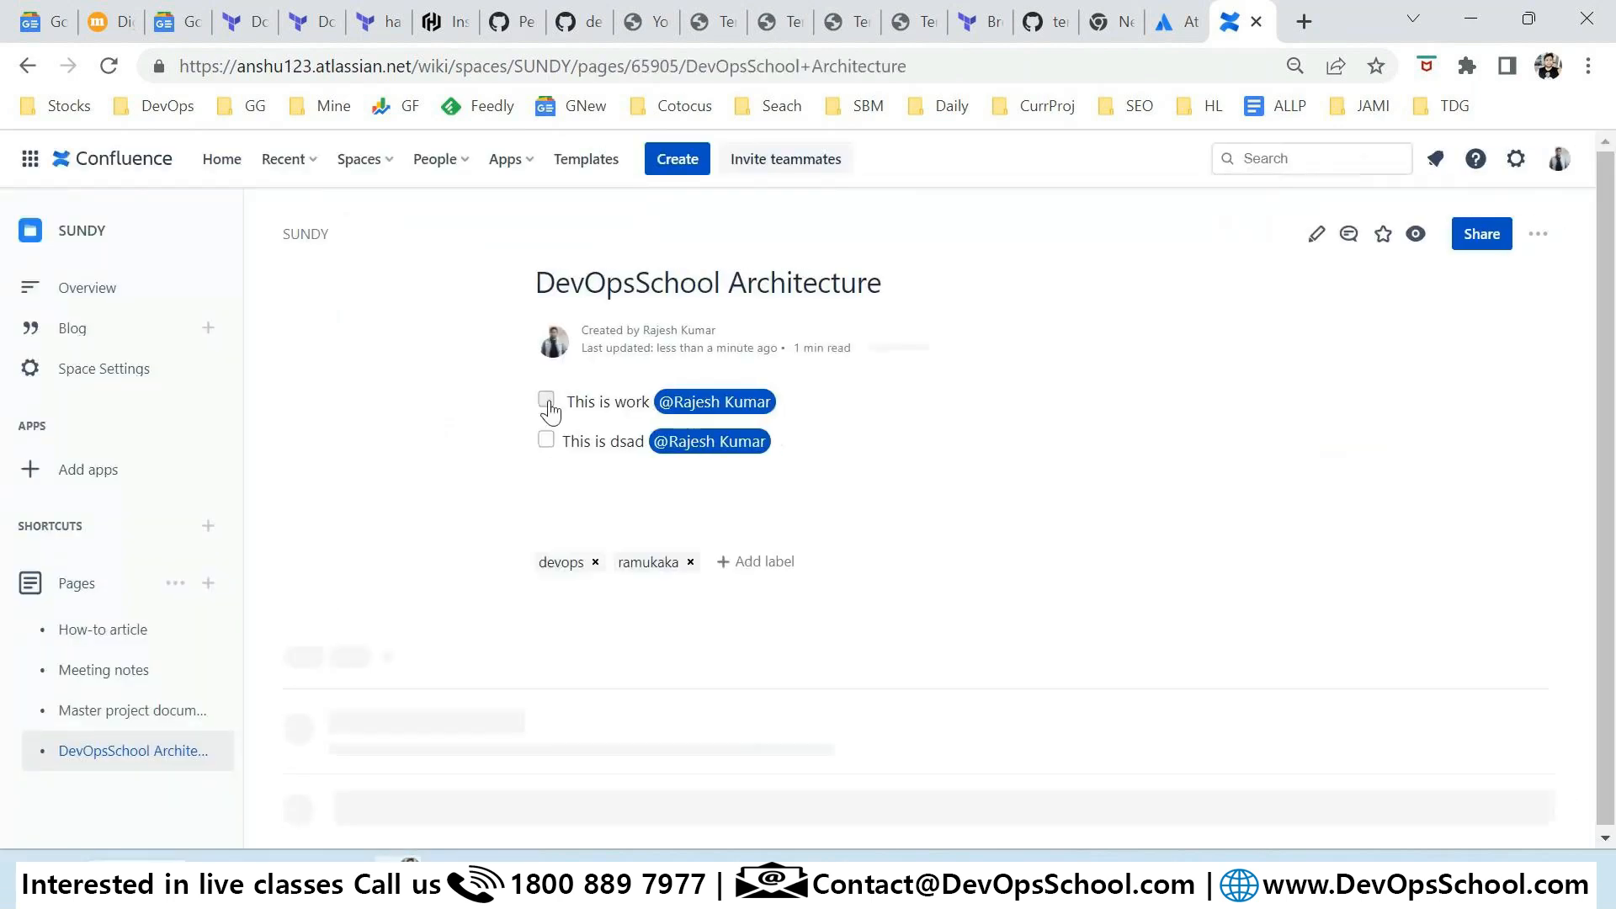
{"action": "left_click", "coordinate": [556, 400]}
{"action": "left_click", "coordinate": [557, 442]}
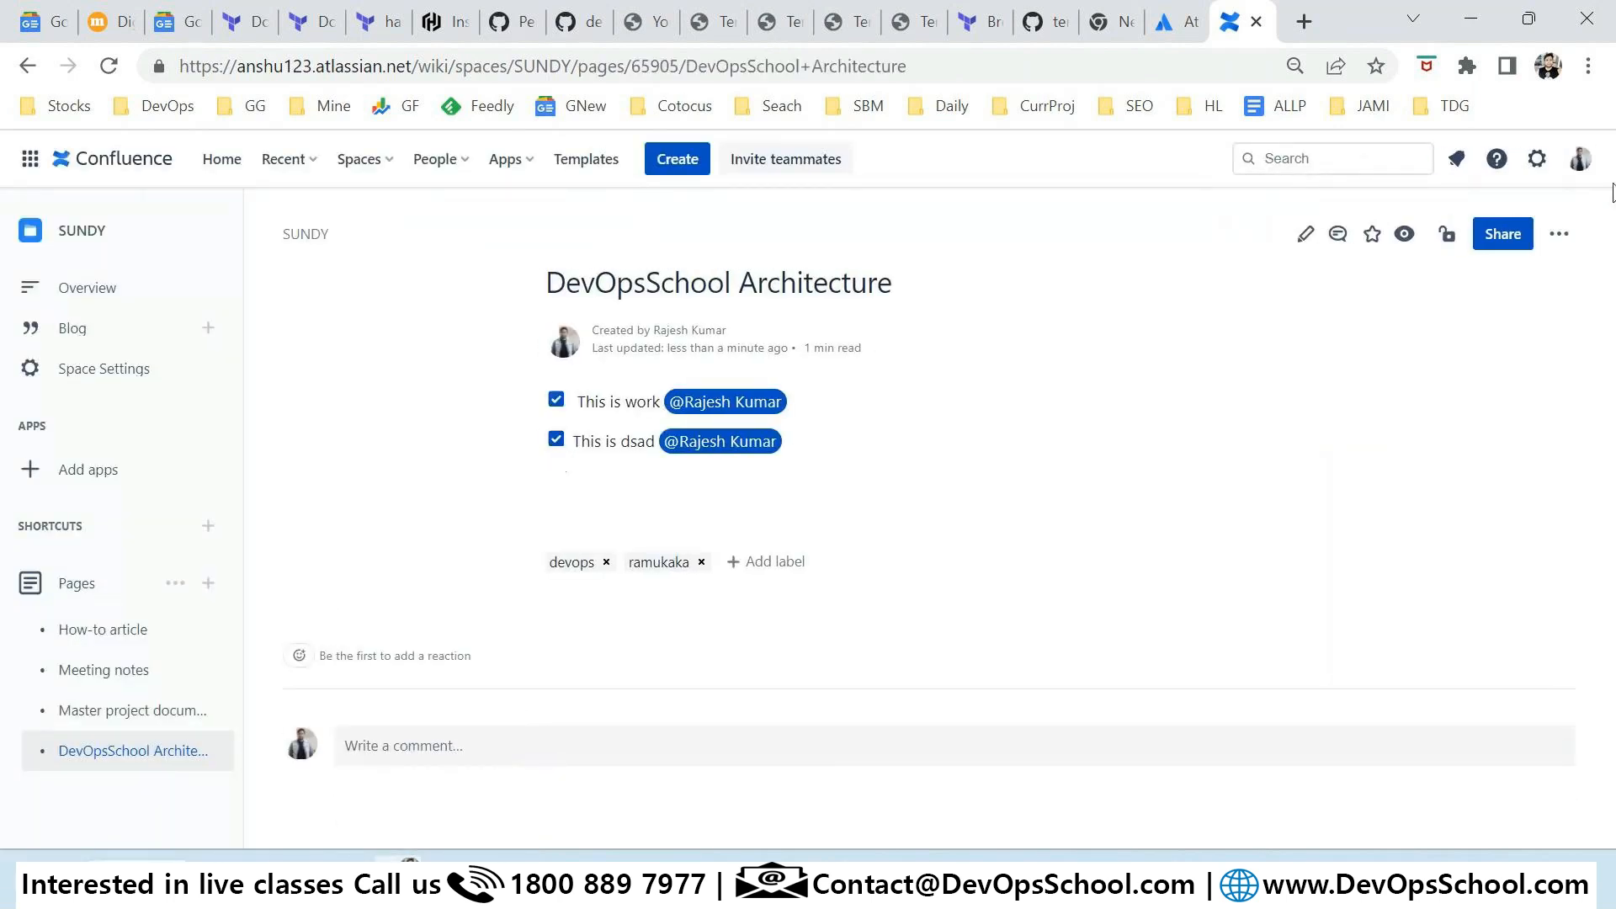
Step: Open the account's personal task list and show the completed tasks assigned to it
{"action": "left_click", "coordinate": [1581, 159]}
{"action": "left_click", "coordinate": [1350, 568]}
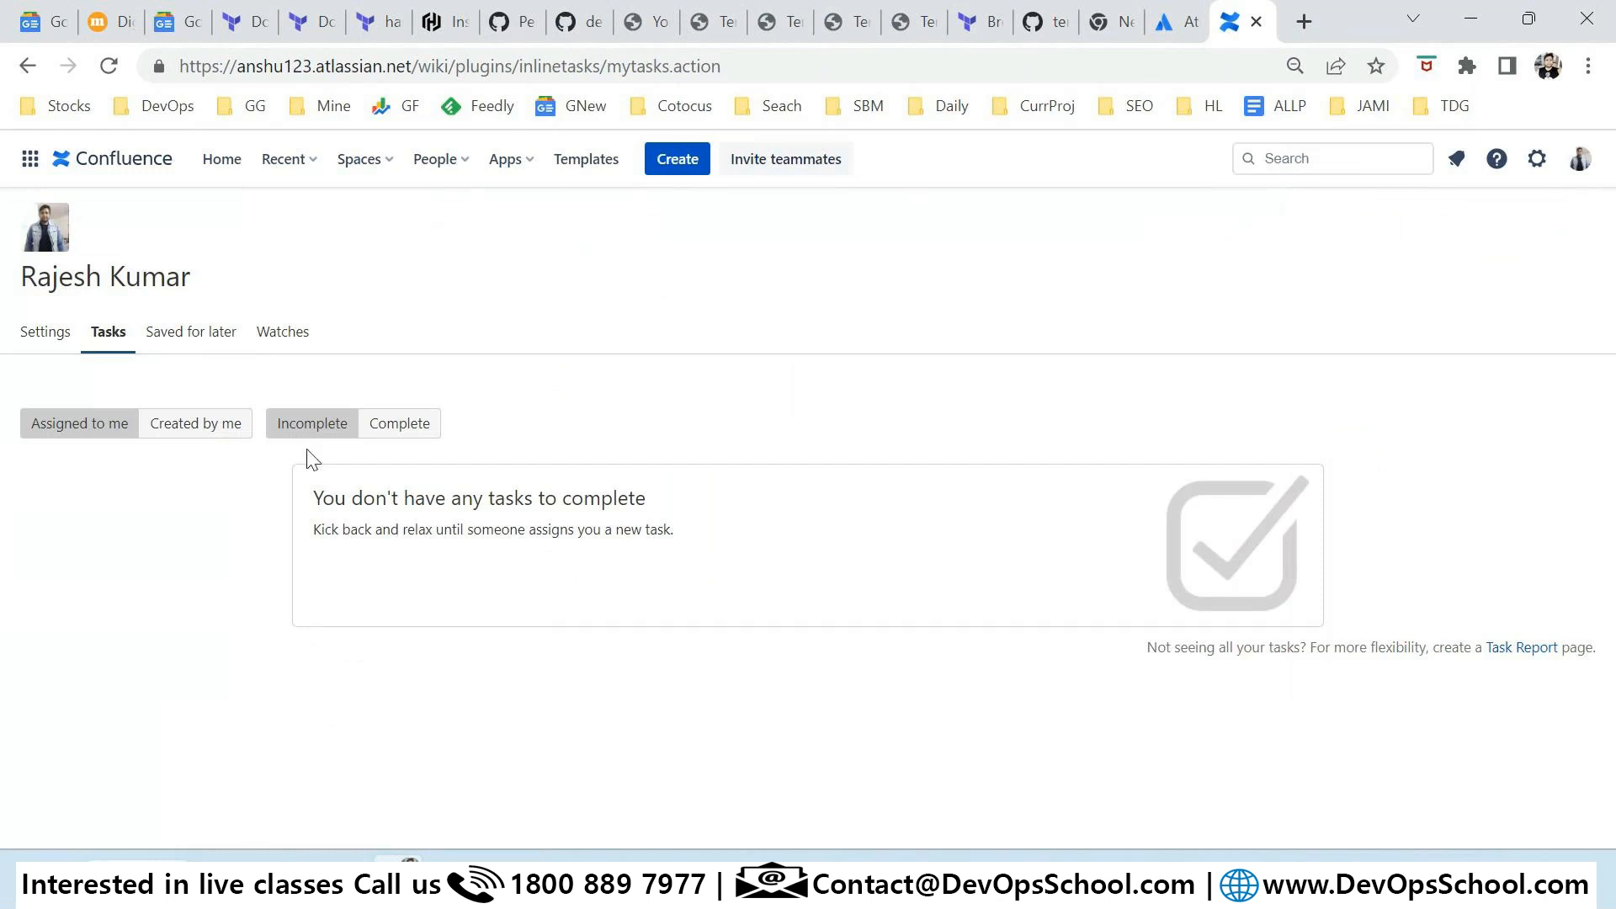
{"action": "left_click", "coordinate": [402, 428]}
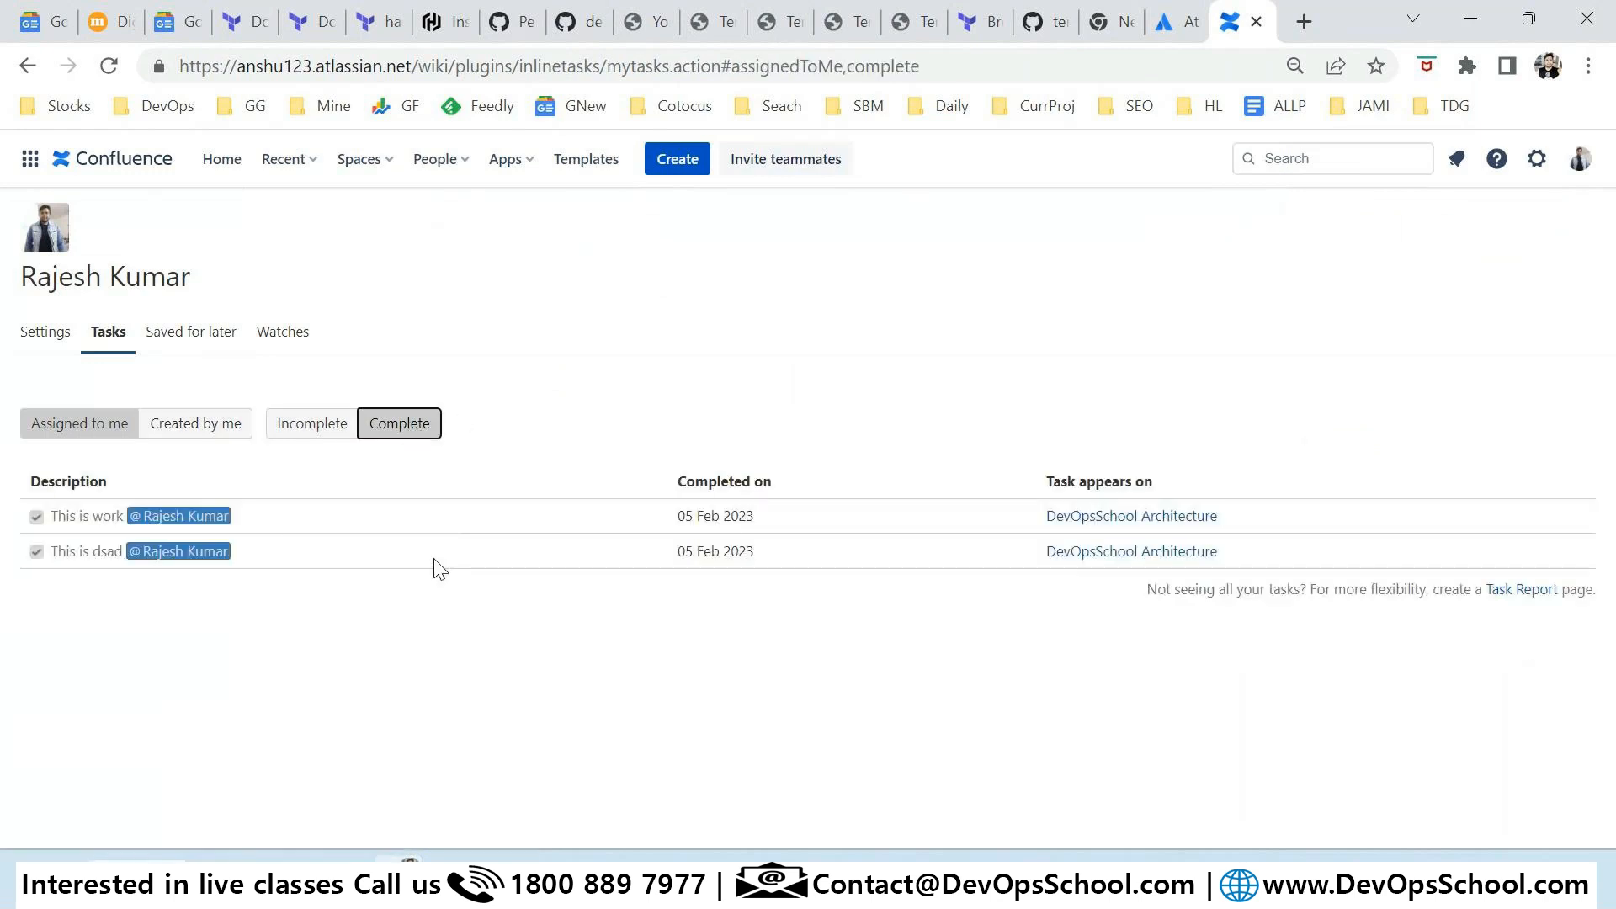
Step: Return to the DevOpsSchool Architecture page in the SUNDY space, open it for editing, and delete all of its body content
{"action": "left_click", "coordinate": [354, 160]}
{"action": "left_click", "coordinate": [417, 371]}
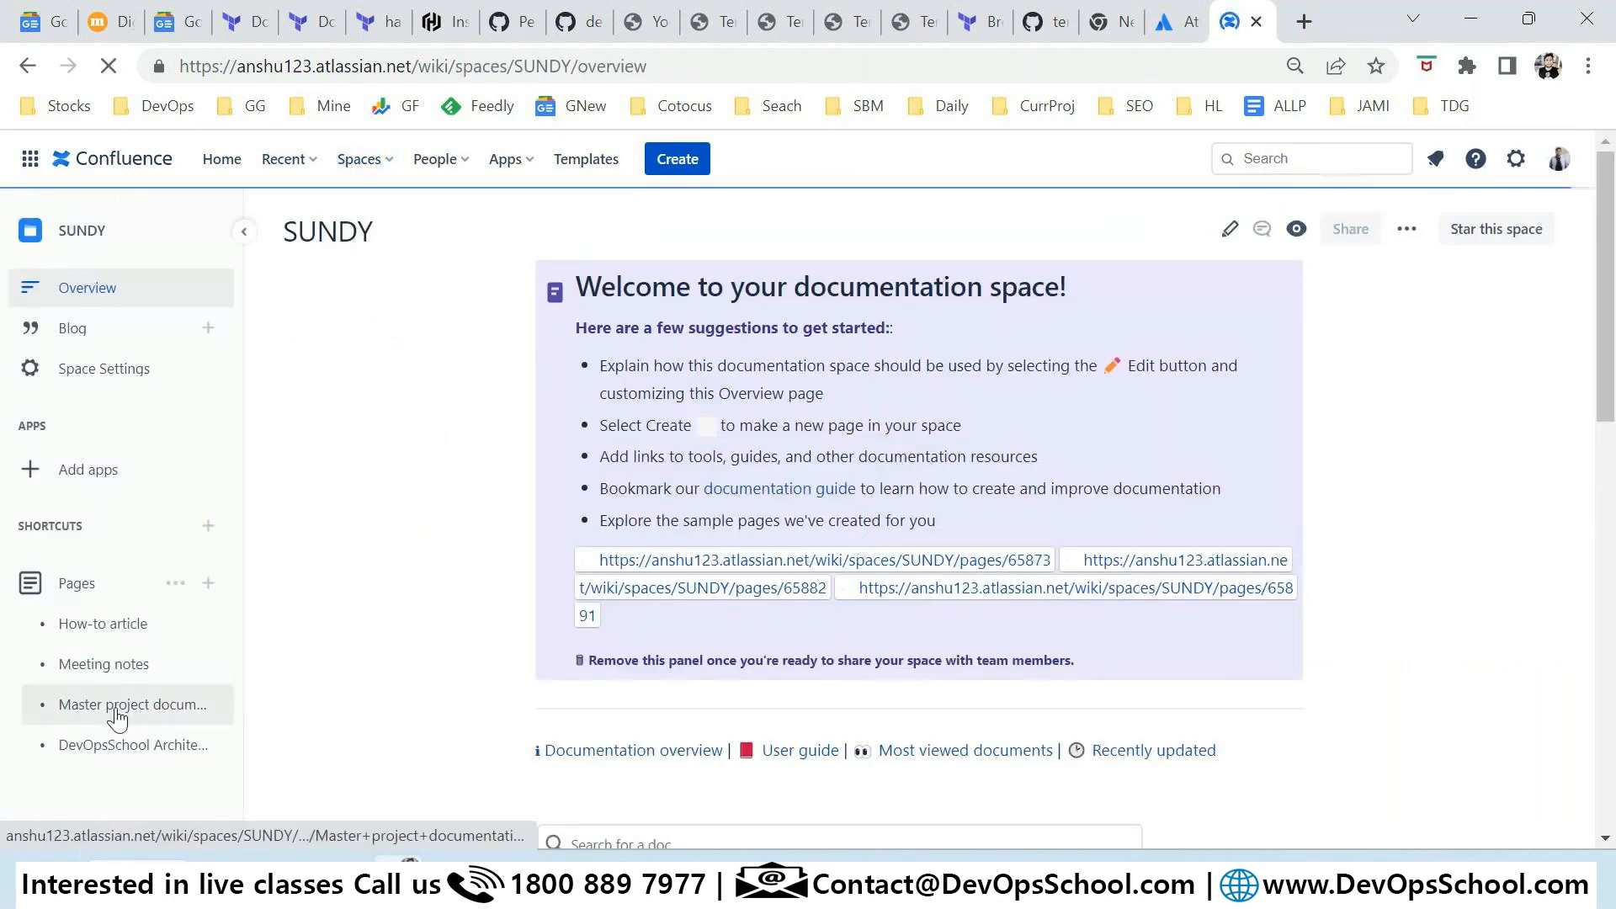
{"action": "scroll", "coordinate": [119, 749], "scroll_direction": "down", "scroll_amount": 3}
{"action": "left_click", "coordinate": [127, 745]}
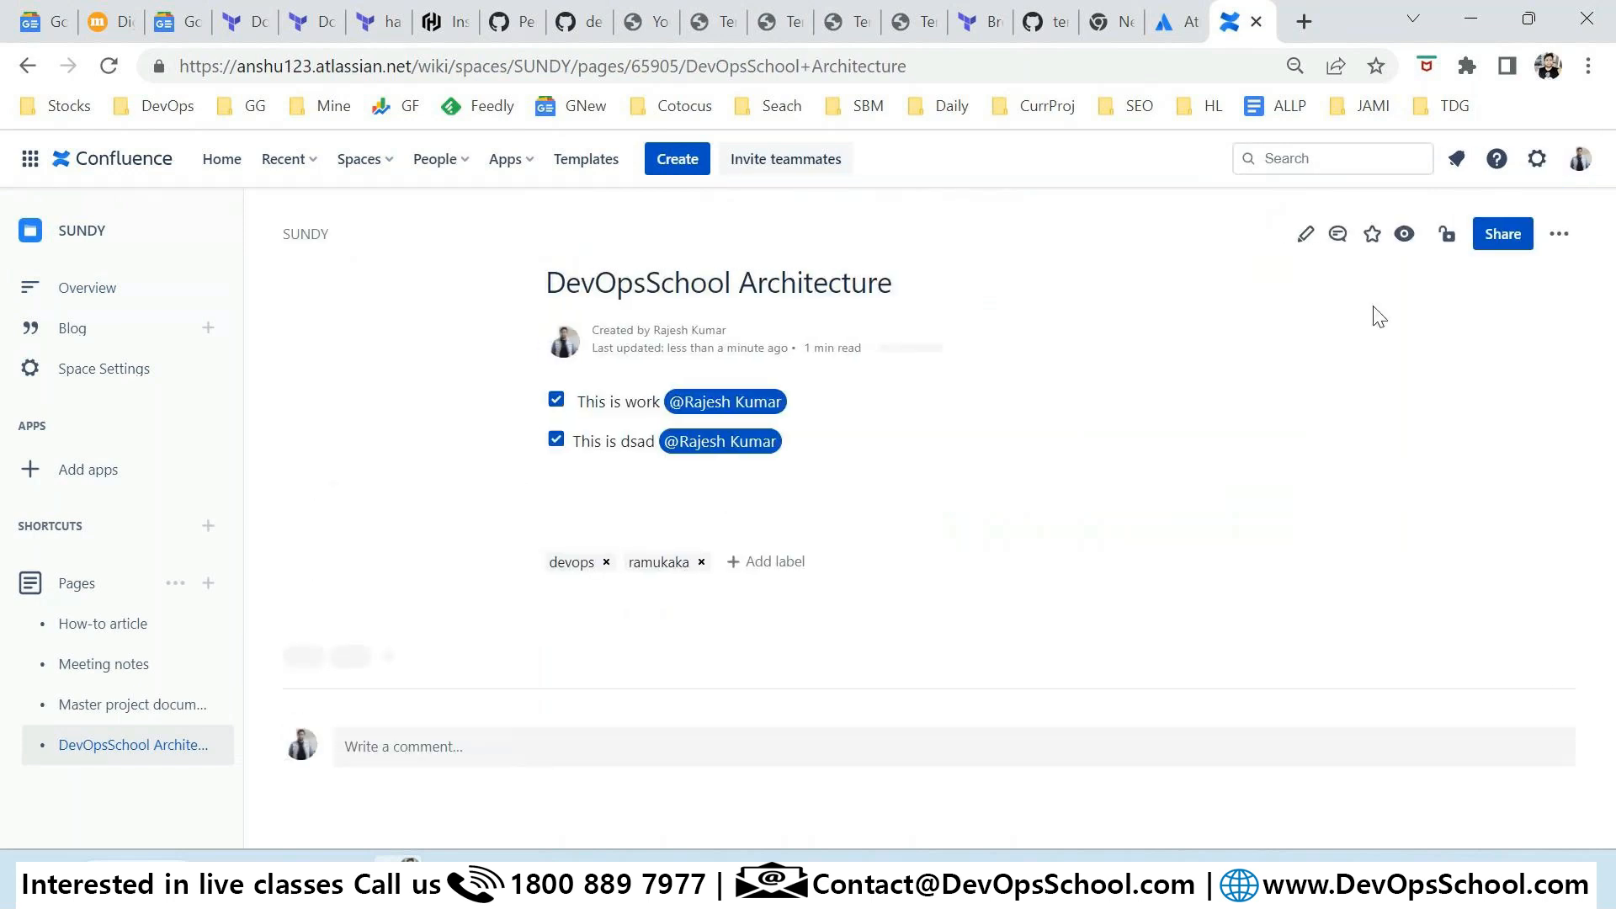
{"action": "left_click", "coordinate": [1284, 234]}
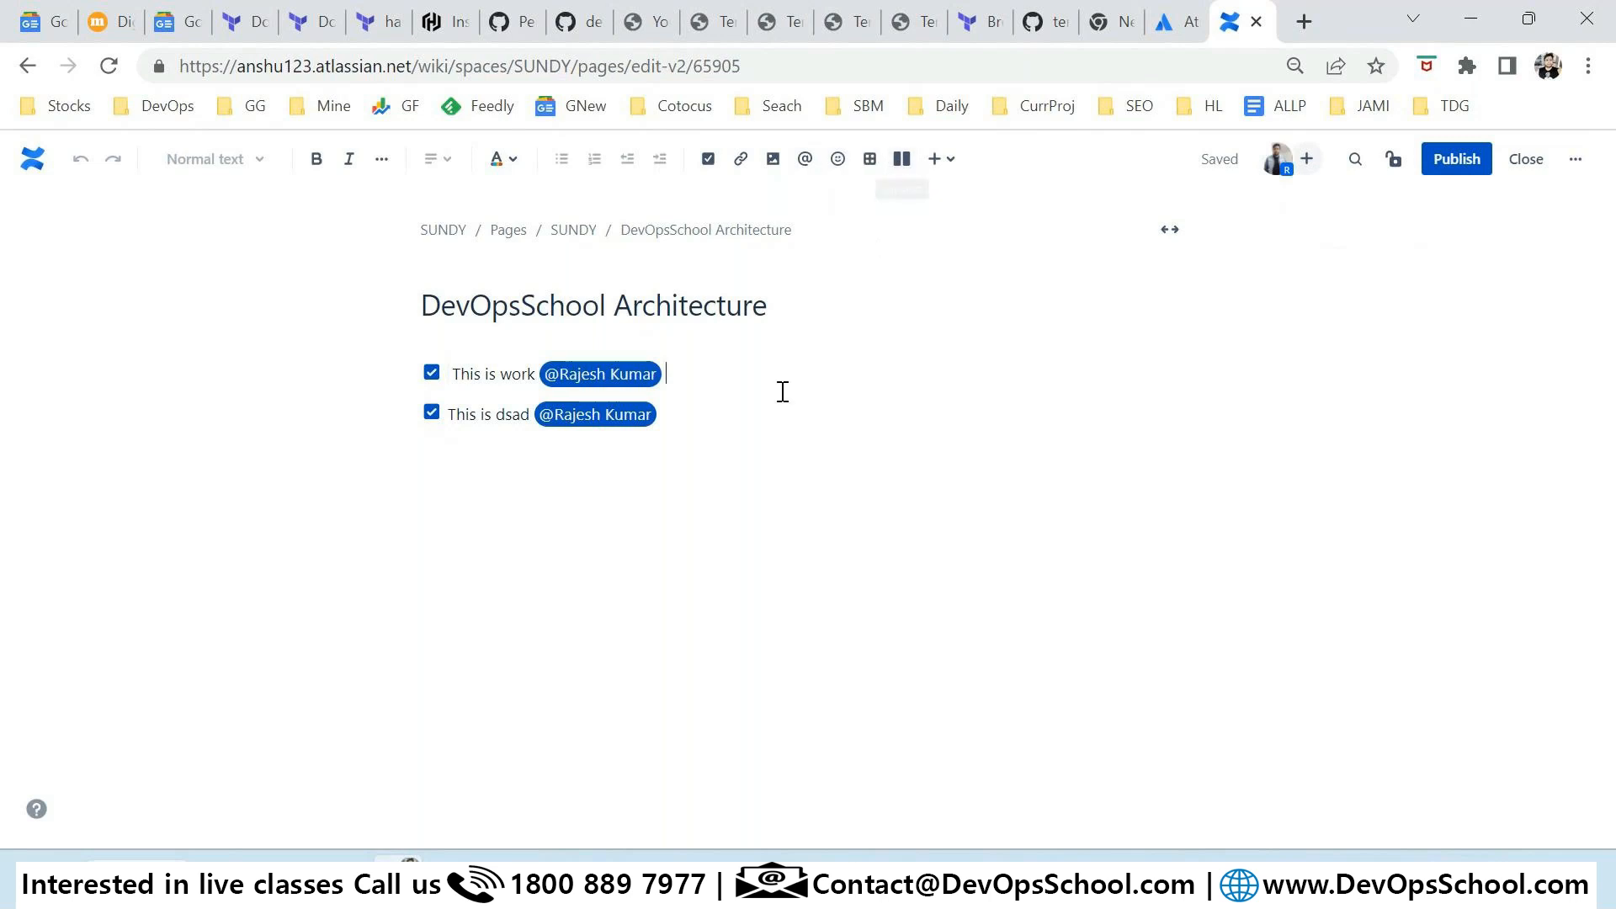
{"action": "key", "text": "ctrl+a"}
{"action": "key", "text": "BackSpace"}
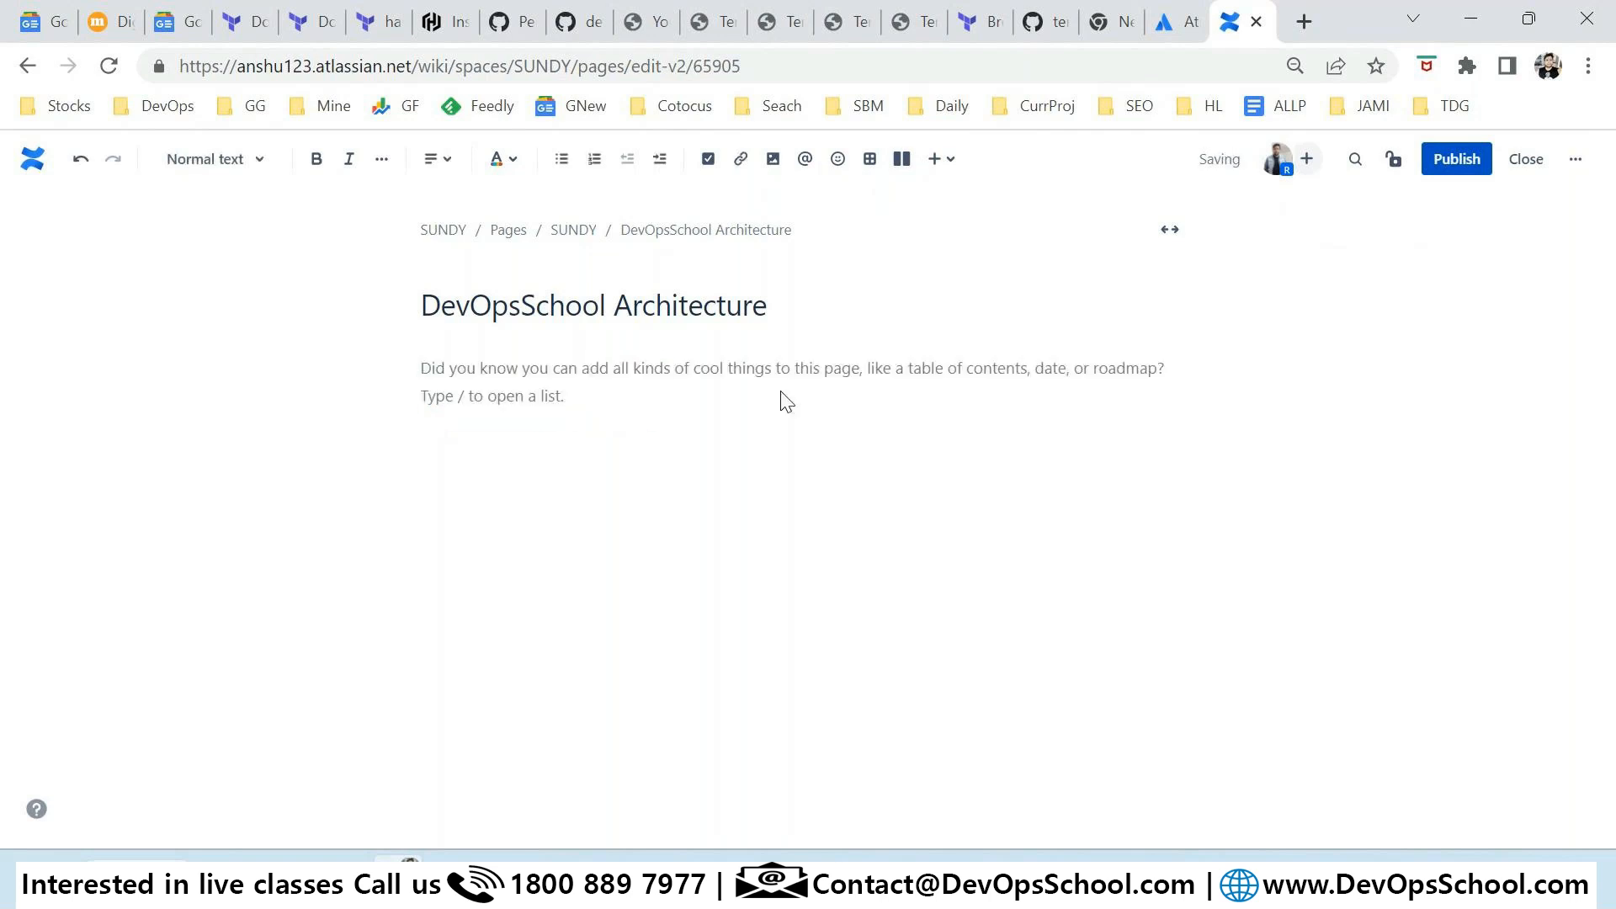
Step: Insert a three-column layout in the page body and place a copy of the title text "DevOpsSchool Architecture" below it
{"action": "left_click", "coordinate": [903, 159]}
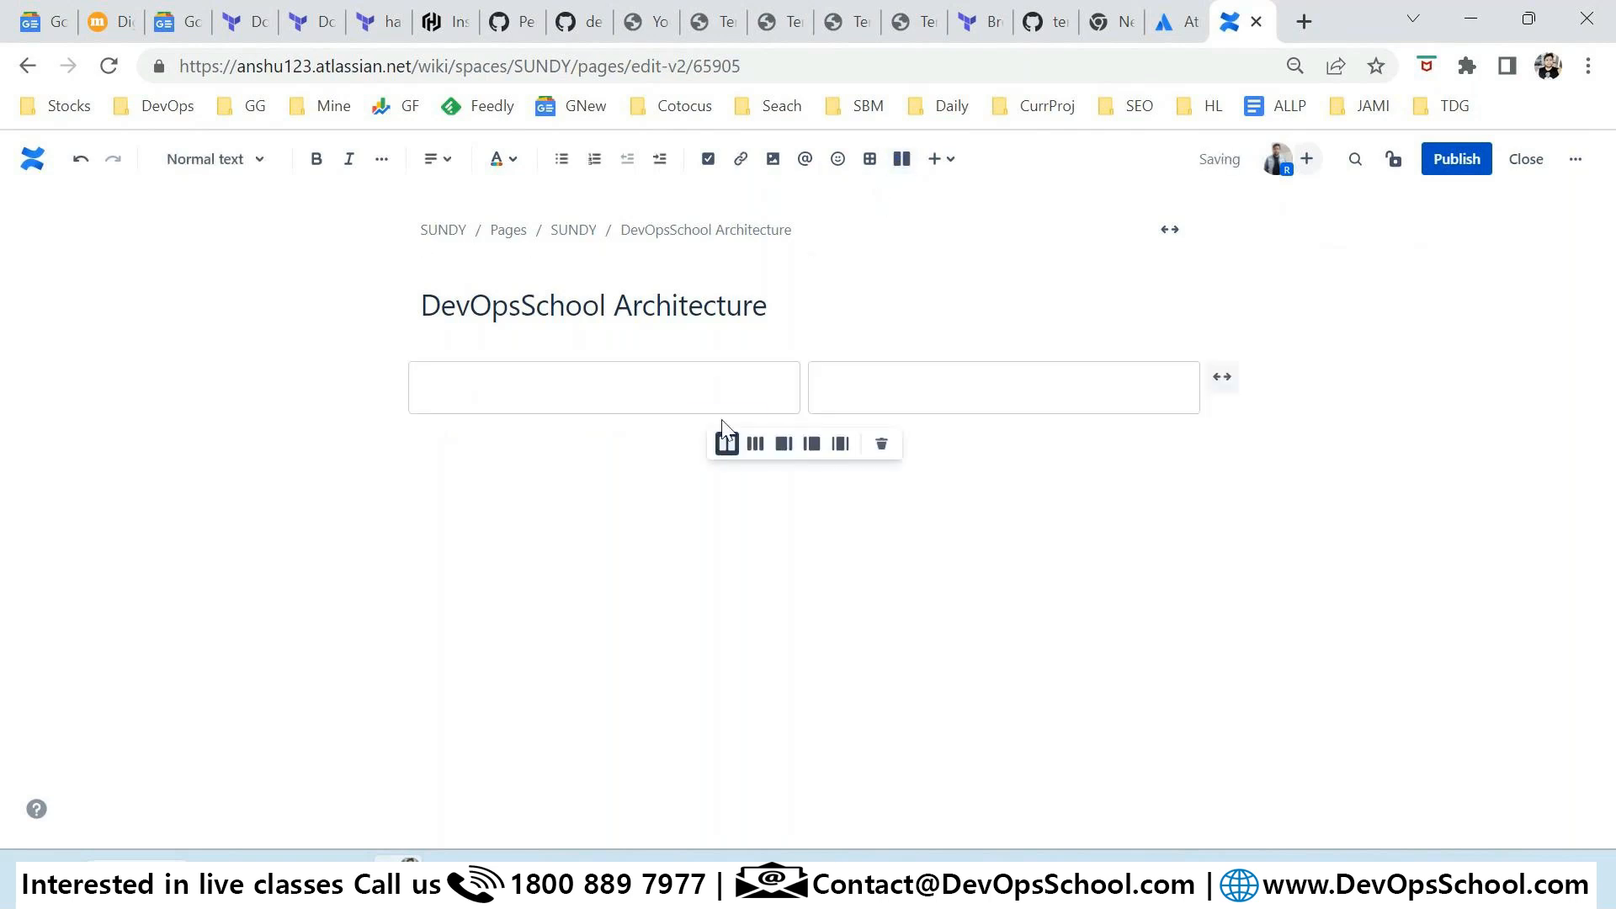
{"action": "left_click", "coordinate": [756, 446]}
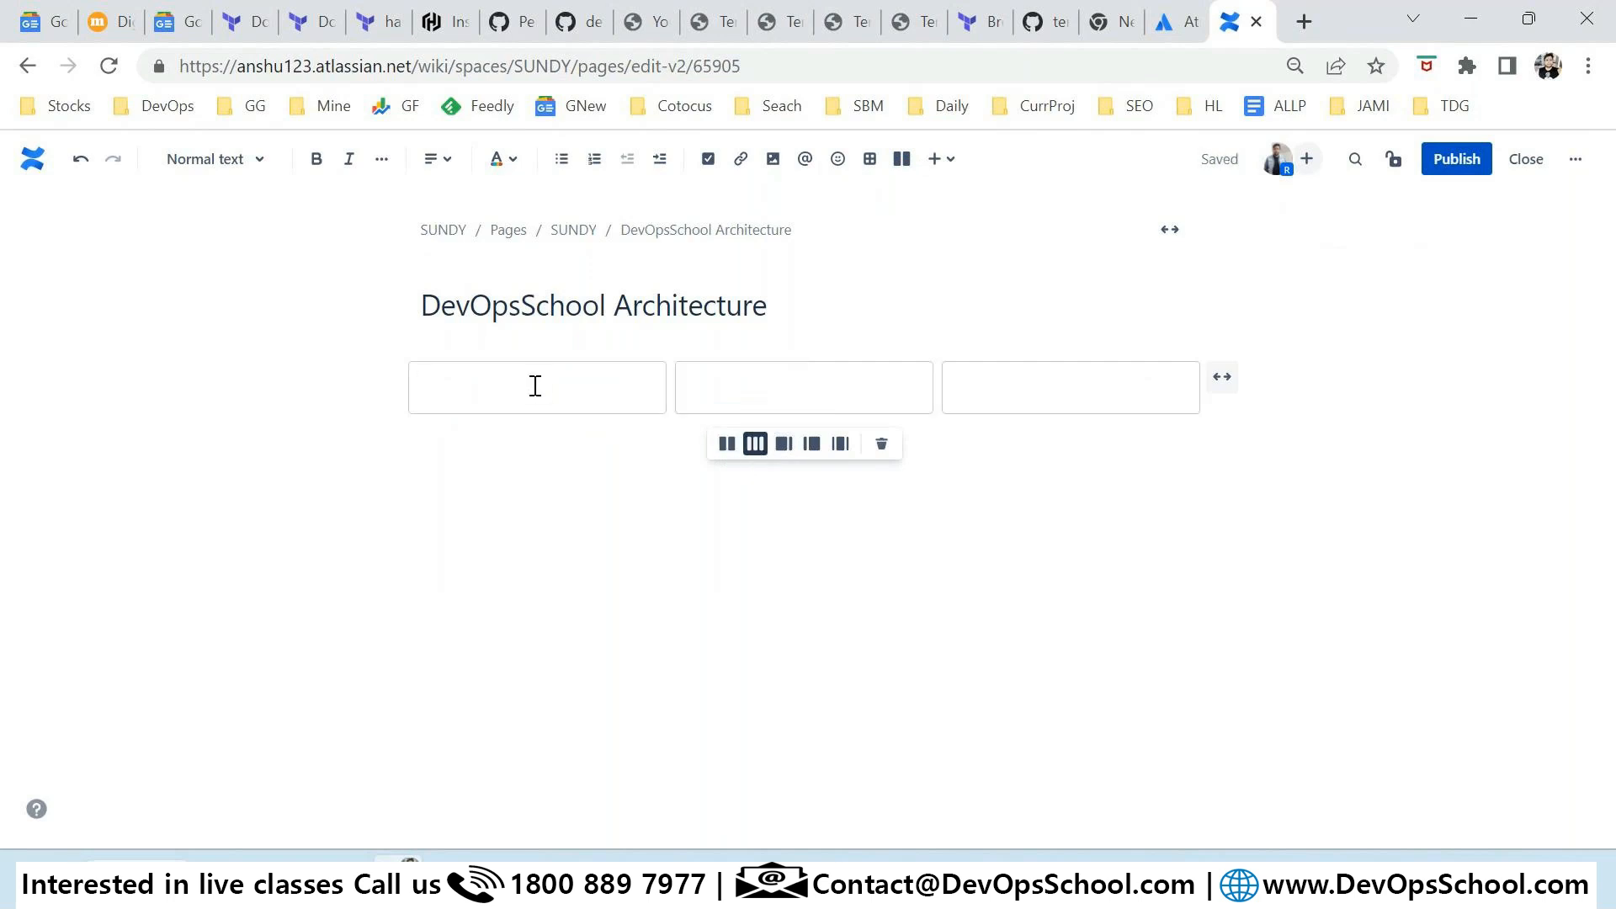
{"action": "left_click_drag", "start_coordinate": [768, 308], "coordinate": [421, 307]}
{"action": "left_click_drag", "start_coordinate": [539, 306], "coordinate": [466, 421]}
{"action": "left_click", "coordinate": [586, 393]}
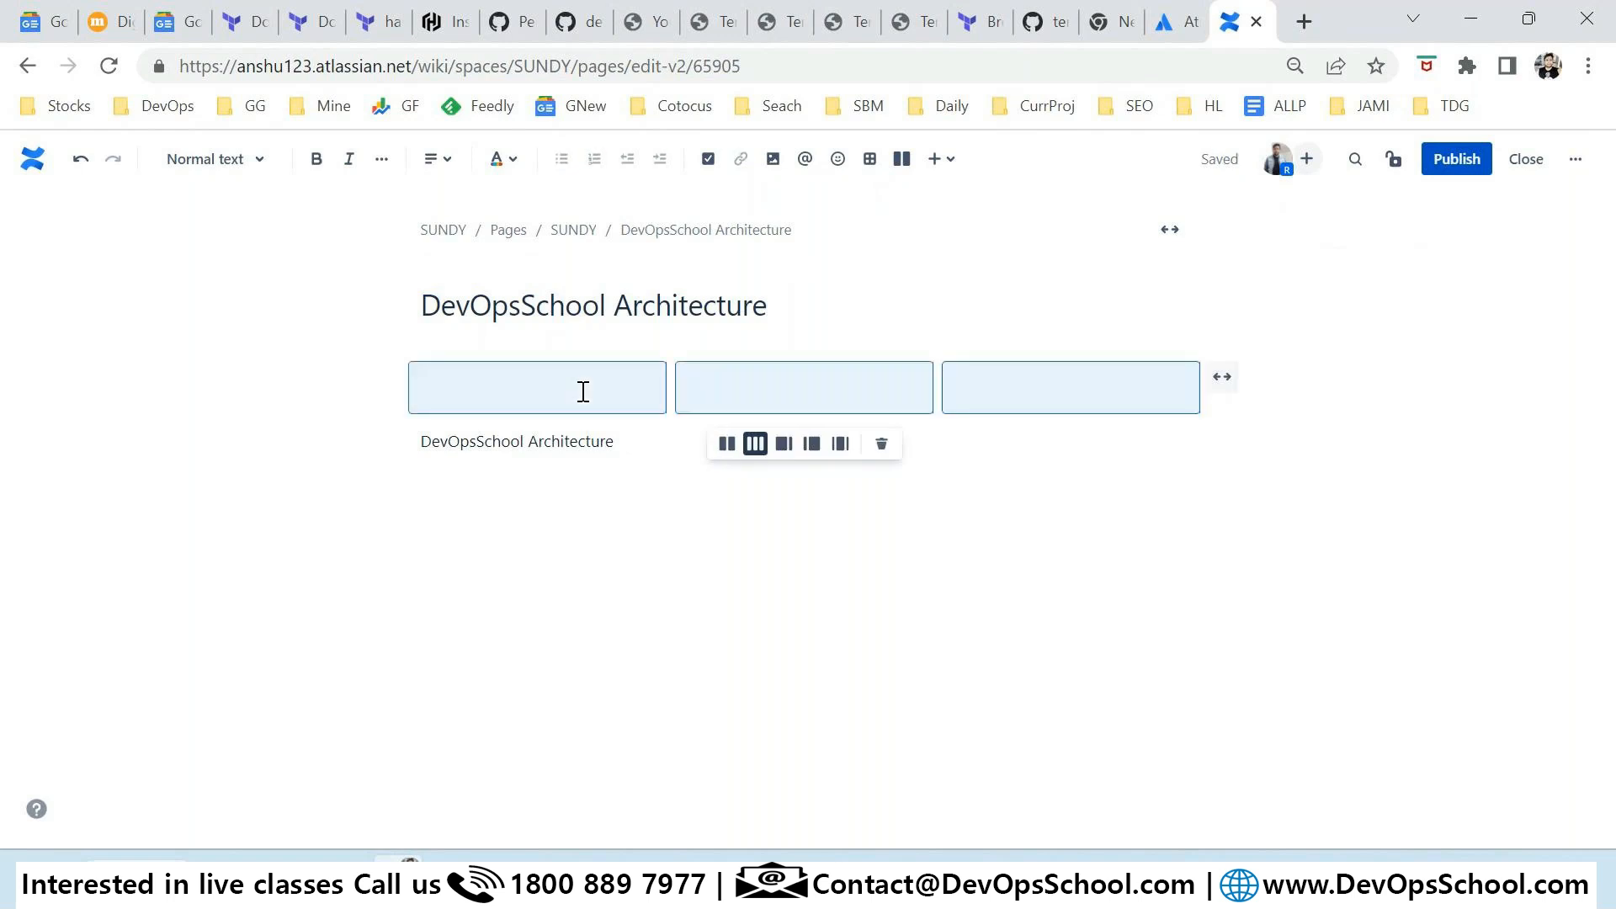
Step: Cut the "DevOpsSchool Architecture" text below the layout and paste it eight times into the first column
{"action": "triple_click", "coordinate": [640, 444]}
{"action": "key", "text": "ctrl+x"}
{"action": "left_click", "coordinate": [494, 384]}
{"action": "key", "text": "ctrl+v"}
{"action": "key", "text": "ctrl+v"}
{"action": "key", "text": "ctrl+v"}
{"action": "key", "text": "ctrl+v"}
{"action": "key", "text": "ctrl+v"}
{"action": "key", "text": "ctrl+v"}
{"action": "key", "text": "ctrl+v"}
{"action": "key", "text": "ctrl+v"}
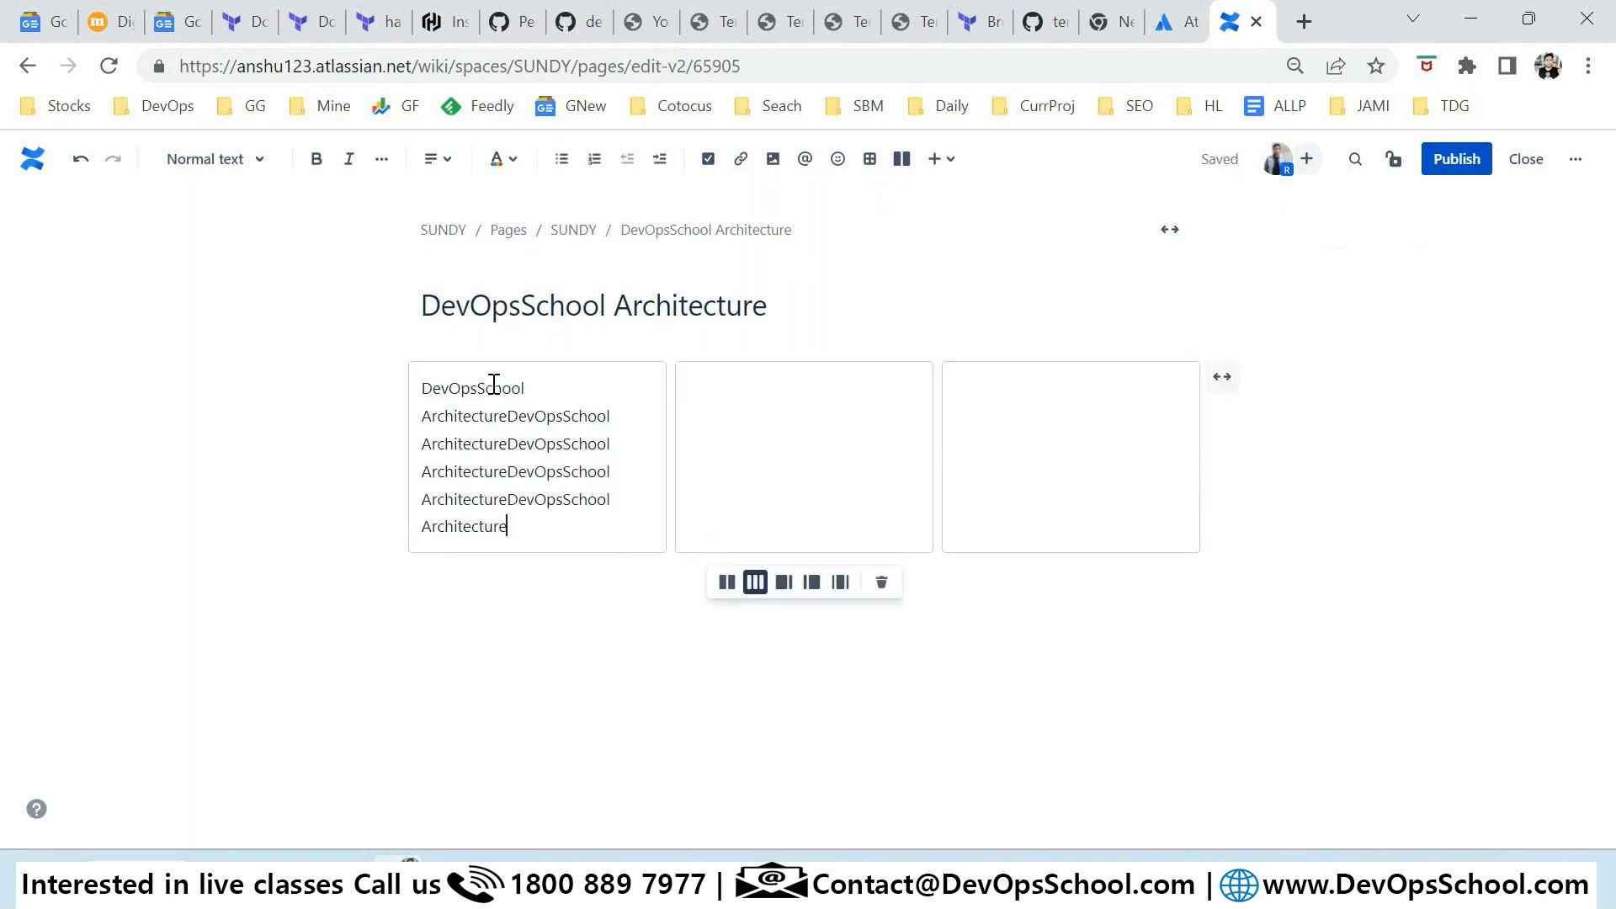
Step: Undo the pasted column text and the layout insertion, and redo all of the undone changes
{"action": "left_click", "coordinate": [775, 426]}
{"action": "key", "text": "ctrl+z"}
{"action": "key", "text": "ctrl+z"}
{"action": "key", "text": "ctrl+z"}
{"action": "key", "text": "ctrl+z"}
{"action": "key", "text": "ctrl+z"}
{"action": "key", "text": "ctrl+z"}
{"action": "key", "text": "ctrl+z"}
{"action": "key", "text": "ctrl+z"}
{"action": "key", "text": "ctrl+z"}
{"action": "key", "text": "ctrl+z"}
{"action": "key", "text": "ctrl+z"}
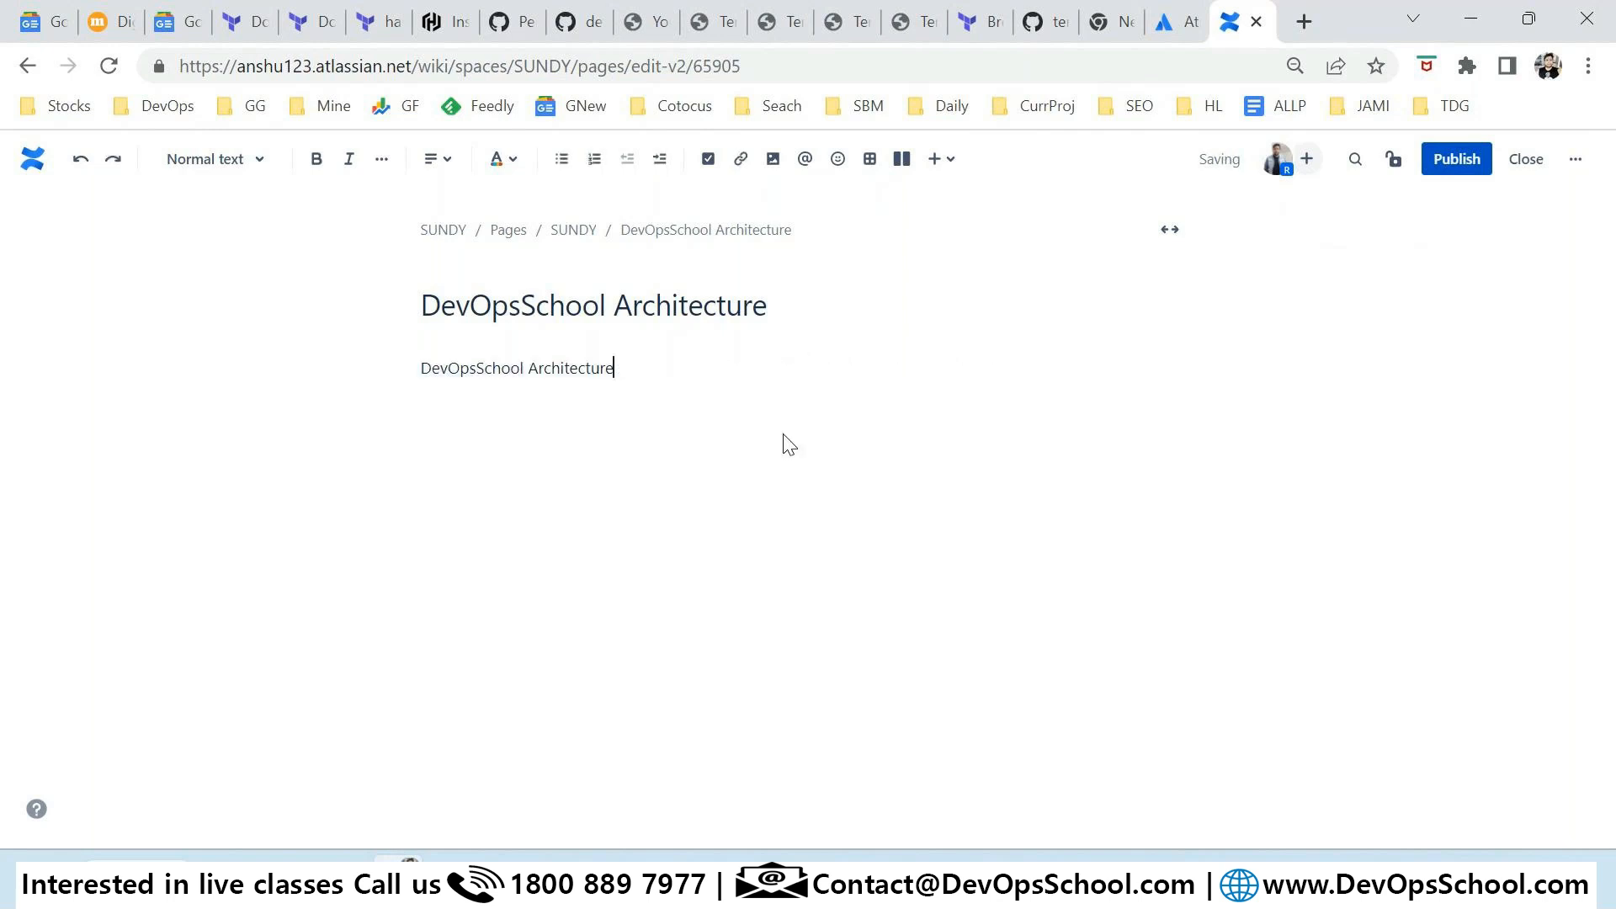
{"action": "key", "text": "ctrl+y"}
{"action": "key", "text": "ctrl+y"}
{"action": "key", "text": "ctrl+y"}
{"action": "key", "text": "ctrl+y"}
{"action": "key", "text": "ctrl+y"}
{"action": "key", "text": "ctrl+y"}
{"action": "key", "text": "ctrl+y"}
{"action": "key", "text": "ctrl+y"}
{"action": "key", "text": "ctrl+y"}
{"action": "key", "text": "ctrl+y"}
Step: Paste "DevOpsSchool Architecture" five times into the second column and three times into the third column
{"action": "left_click", "coordinate": [785, 434]}
{"action": "key", "text": "ctrl+v"}
{"action": "key", "text": "ctrl+v"}
{"action": "key", "text": "ctrl+v"}
{"action": "key", "text": "ctrl+v"}
{"action": "key", "text": "ctrl+v"}
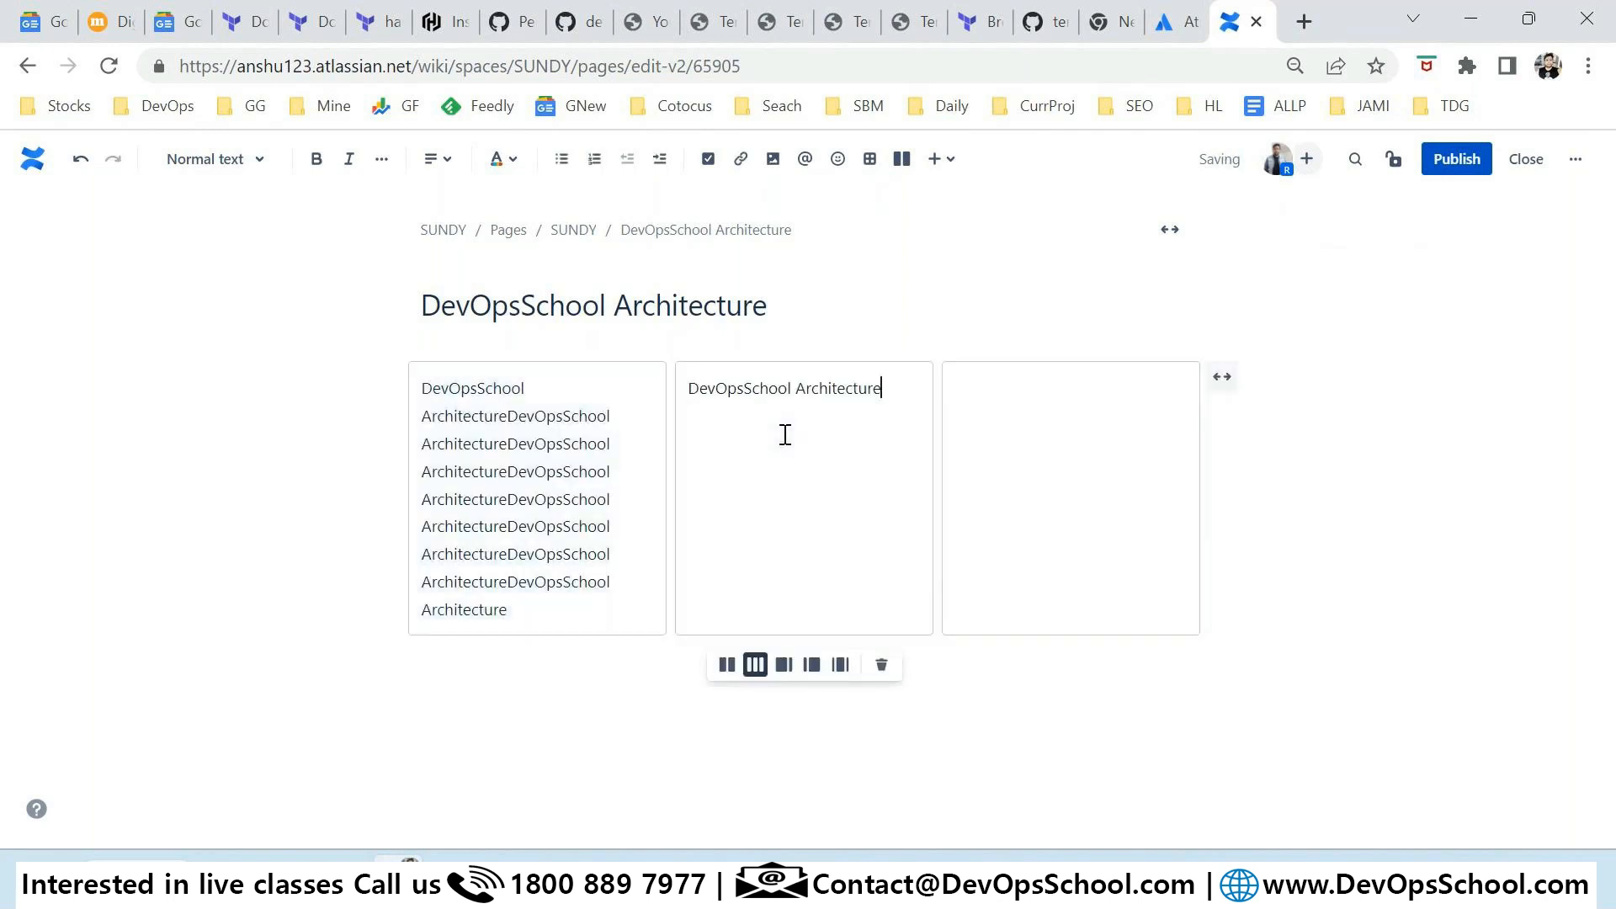
{"action": "left_click", "coordinate": [965, 465]}
{"action": "key", "text": "ctrl+v"}
{"action": "key", "text": "ctrl+v"}
{"action": "key", "text": "ctrl+v"}
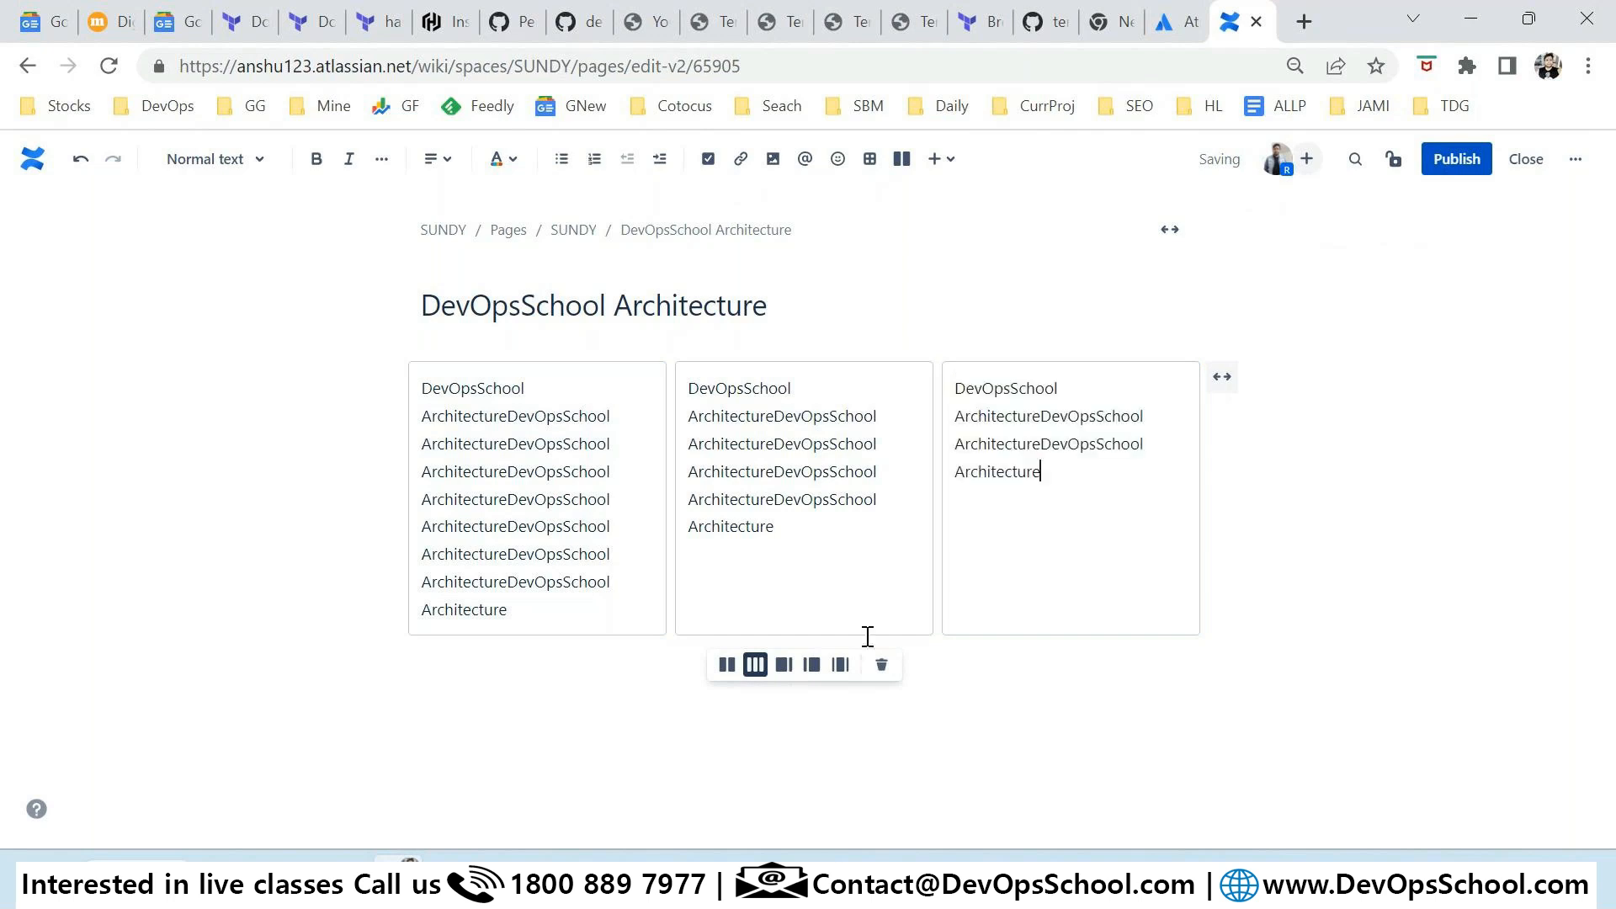
Step: Try the left sidebar layout for the section, and switch it to the right sidebar layout
{"action": "left_click", "coordinate": [812, 665]}
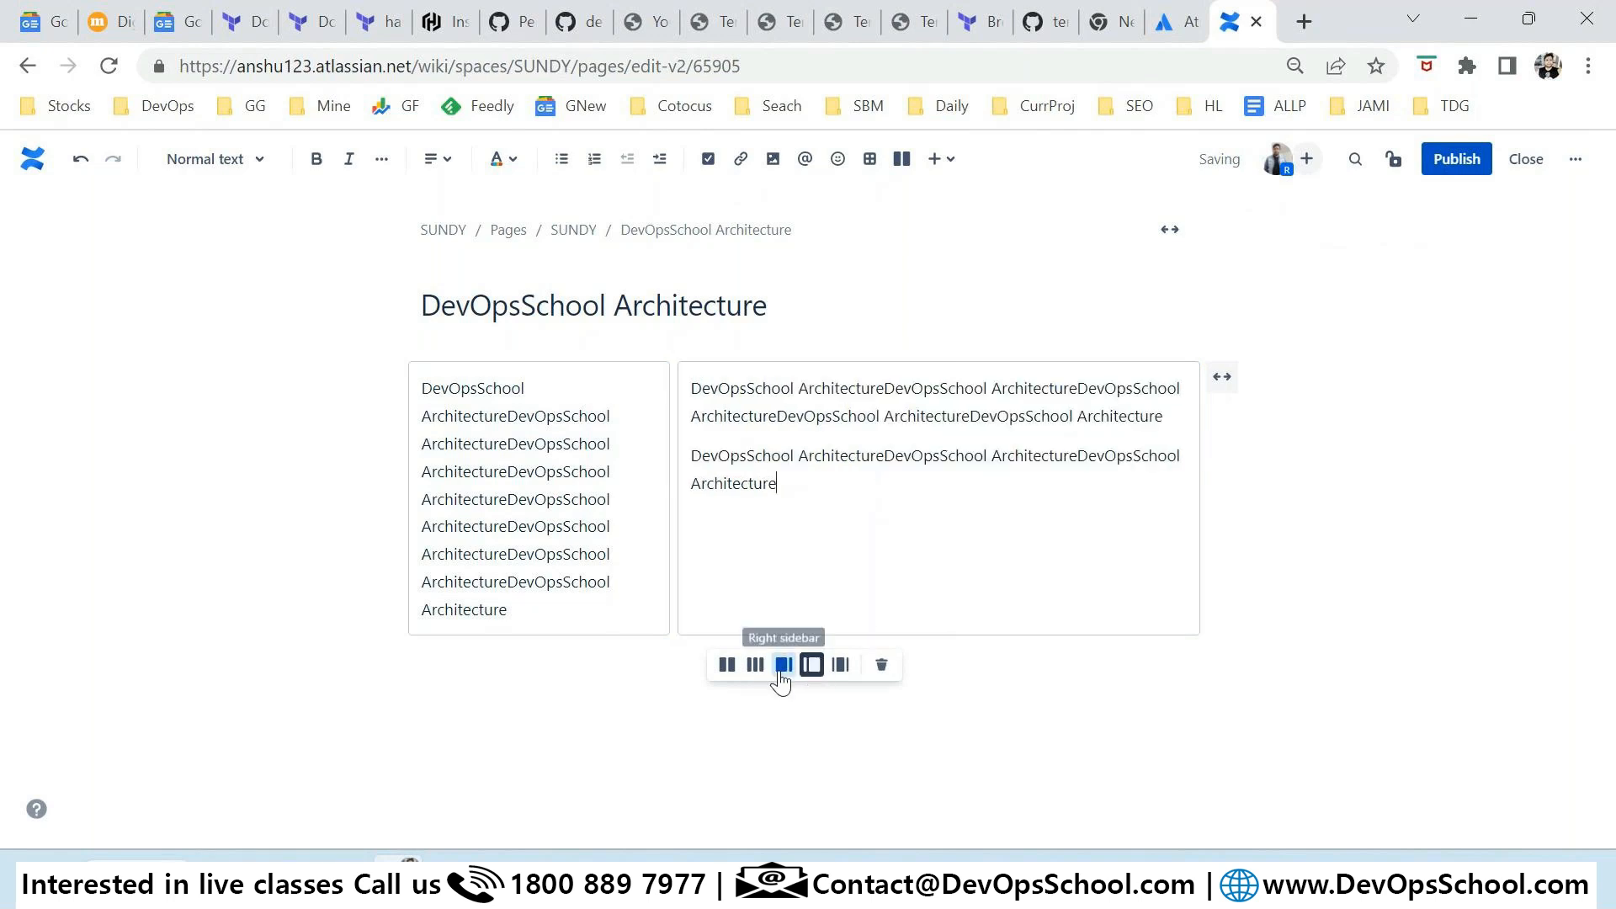
{"action": "left_click", "coordinate": [784, 666]}
Step: Insert a three-by-three table below the layout section and look over the options of its first header cell
{"action": "left_click", "coordinate": [538, 732]}
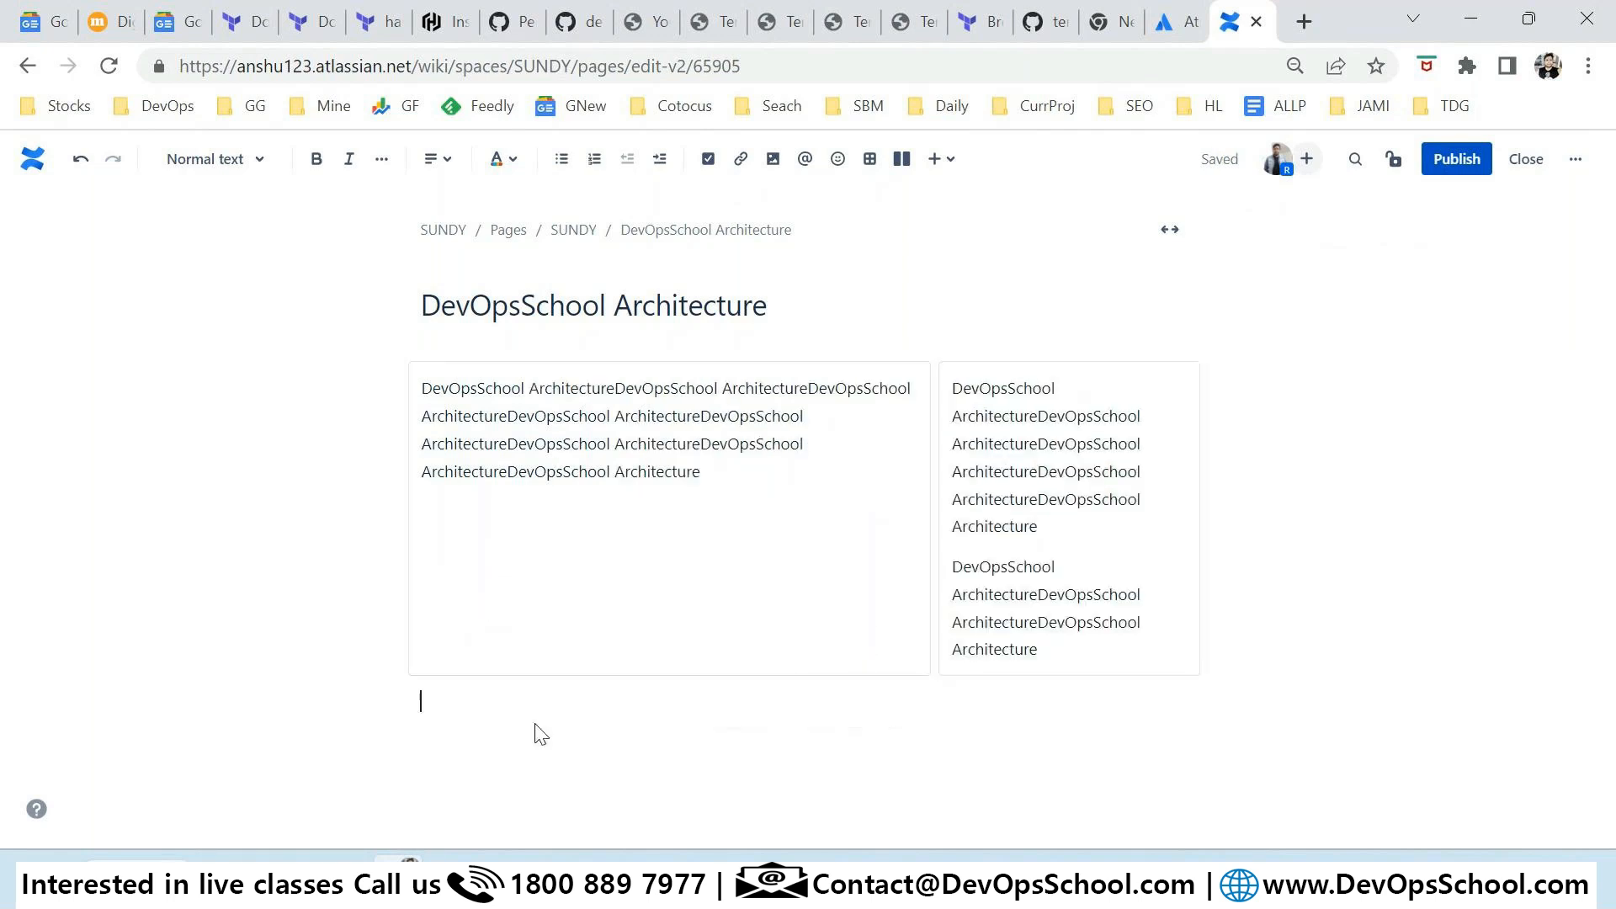
{"action": "left_click", "coordinate": [870, 159]}
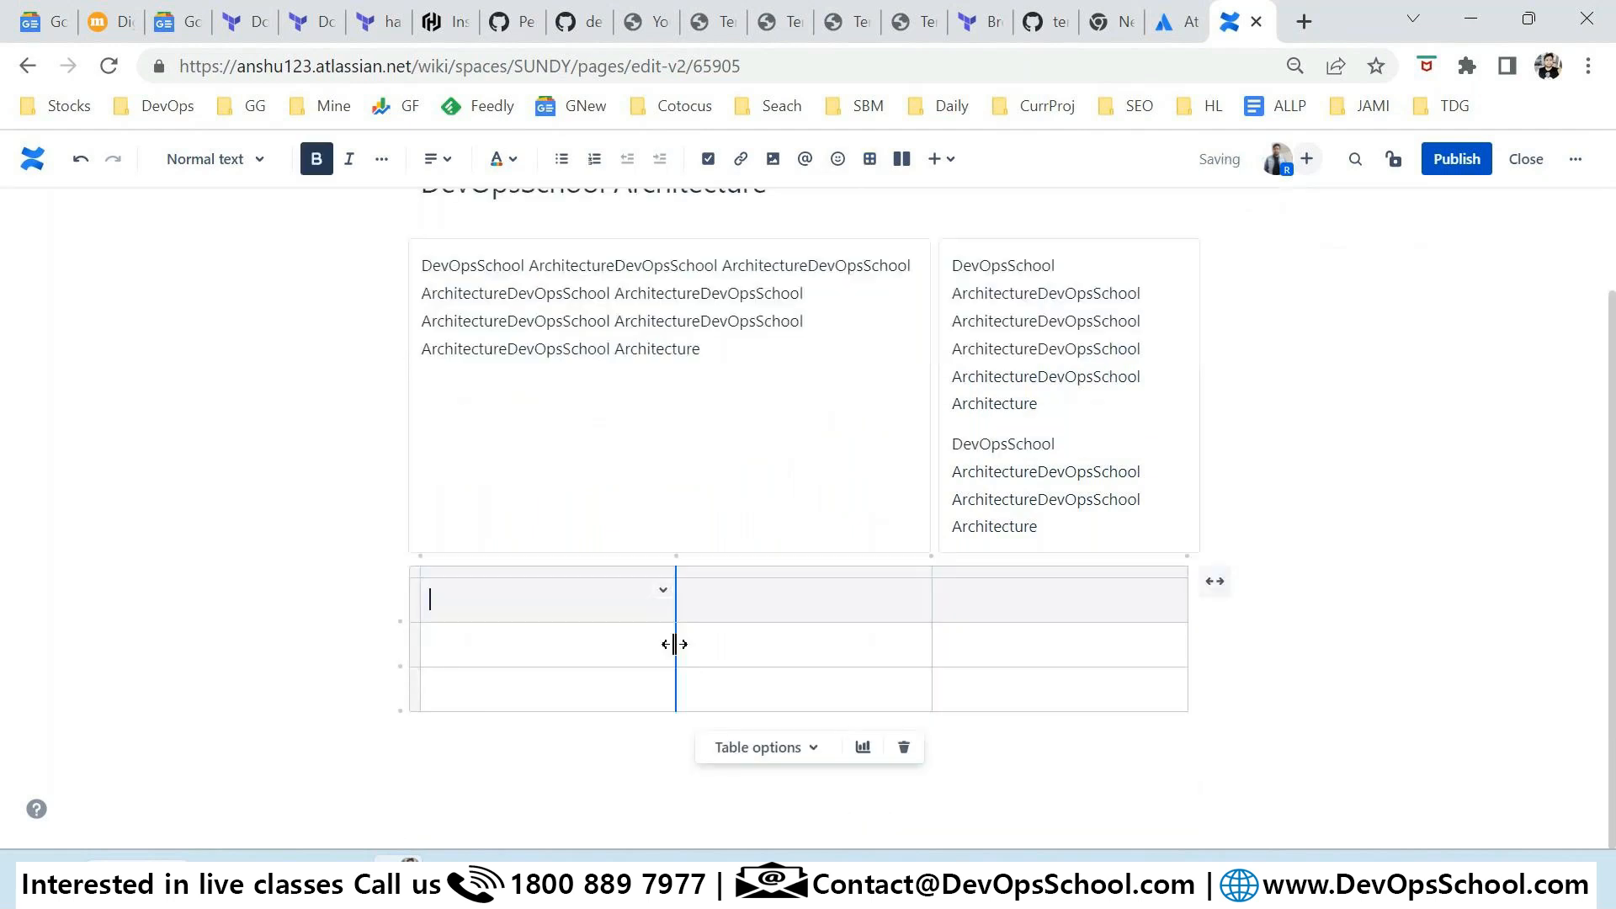
{"action": "left_click", "coordinate": [663, 590]}
{"action": "scroll", "coordinate": [783, 640], "scroll_direction": "down", "scroll_amount": 1}
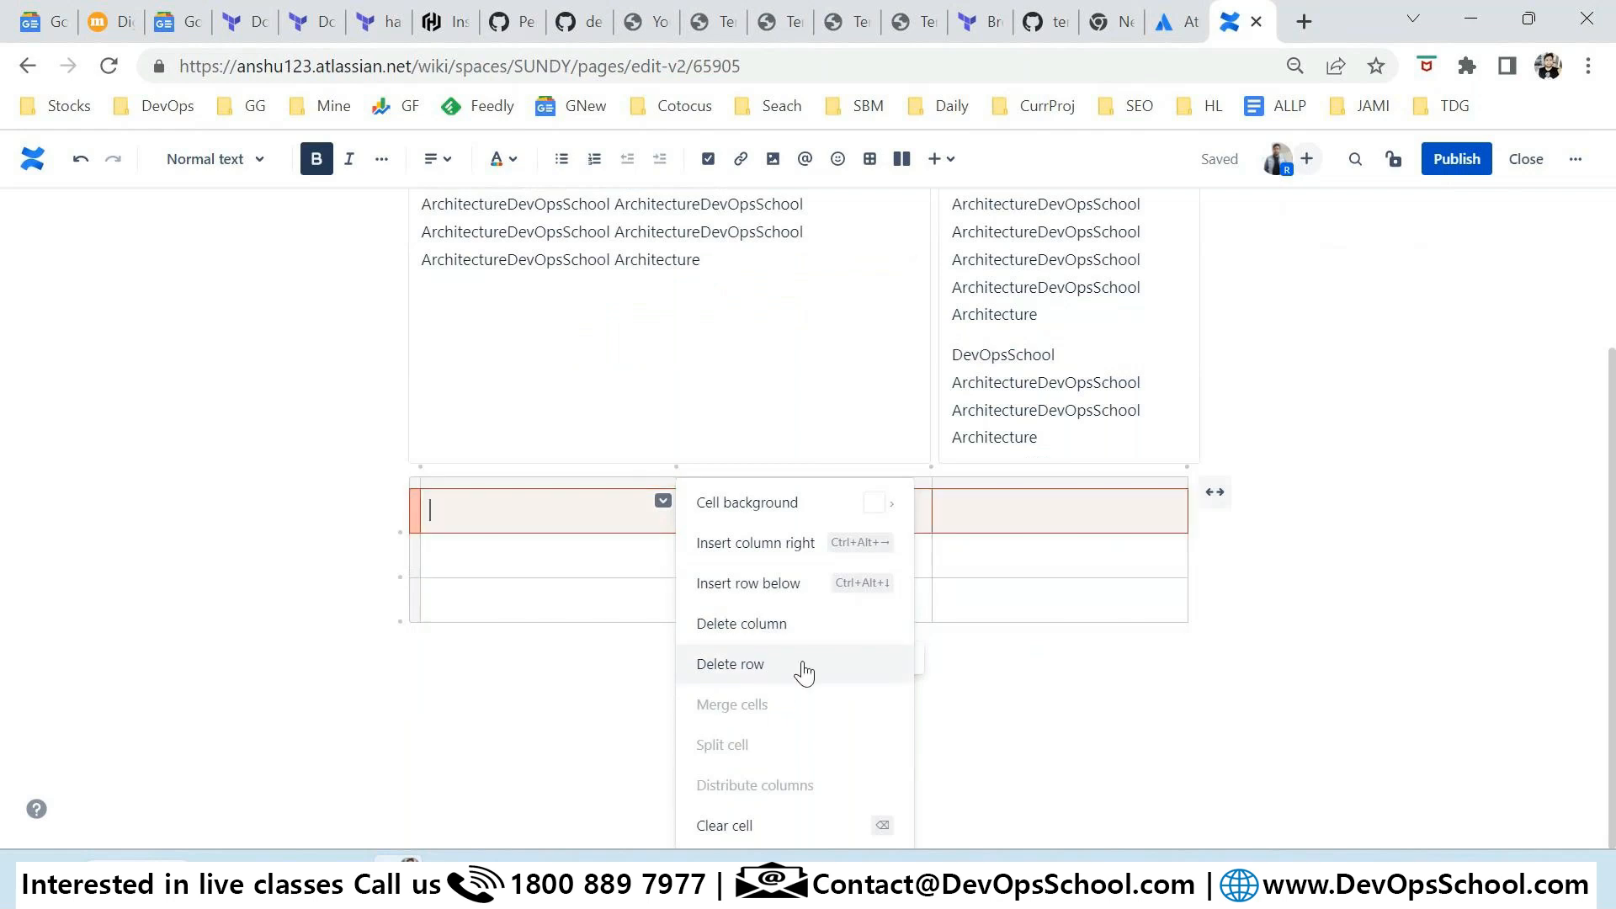
{"action": "scroll", "coordinate": [530, 683], "scroll_direction": "up", "scroll_amount": 3}
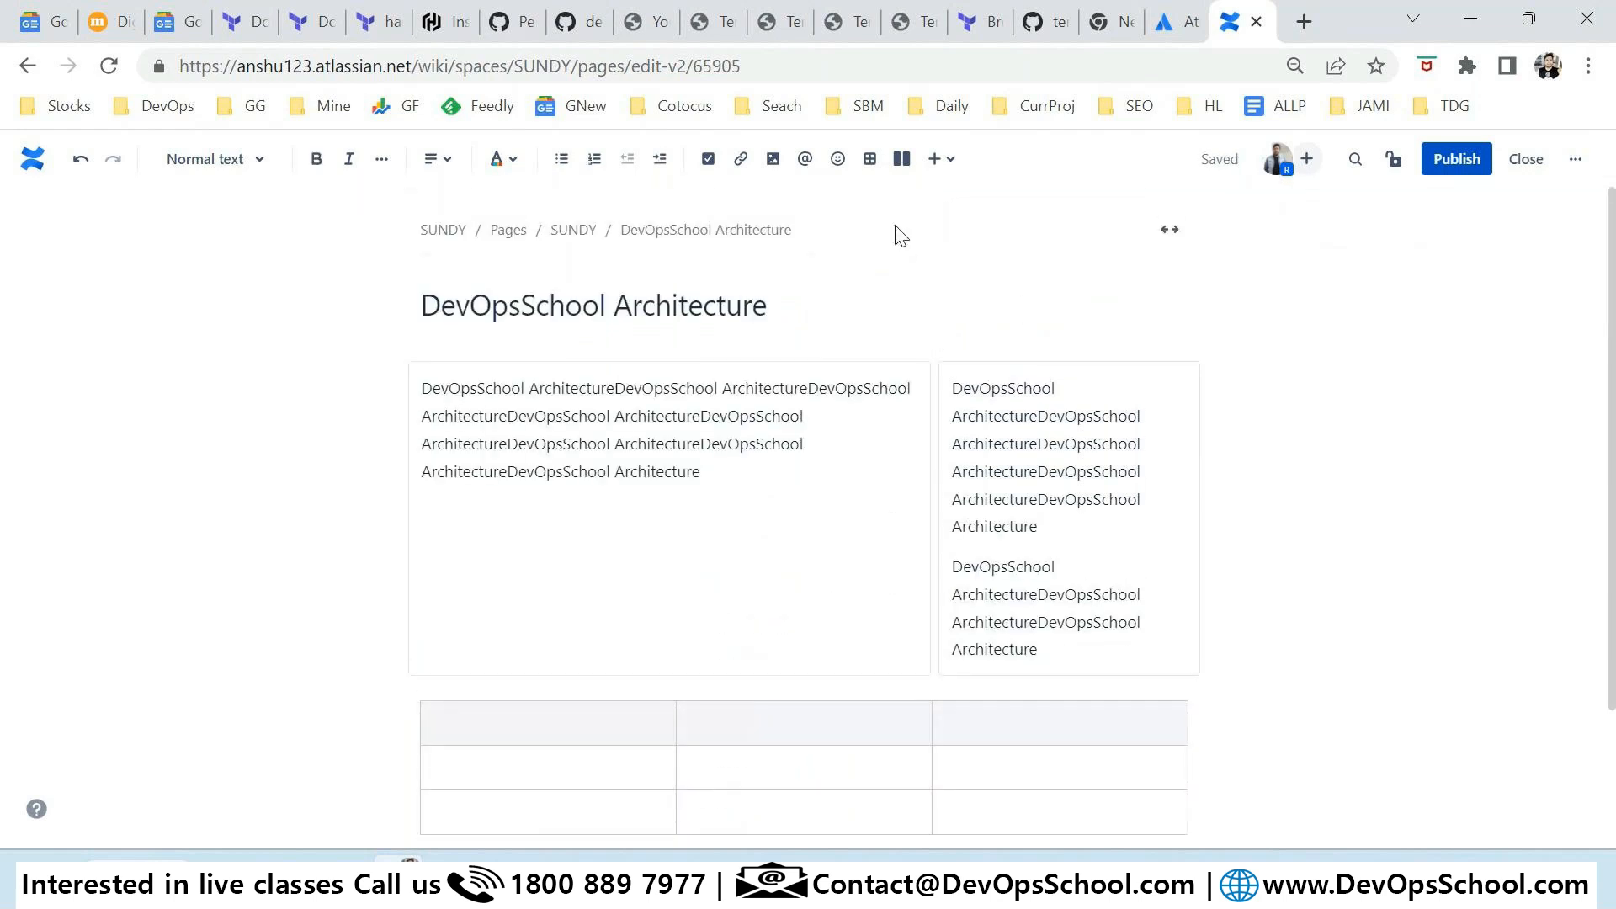
{"action": "scroll", "coordinate": [831, 456], "scroll_direction": "down", "scroll_amount": 2}
{"action": "scroll", "coordinate": [831, 455], "scroll_direction": "up", "scroll_amount": 2}
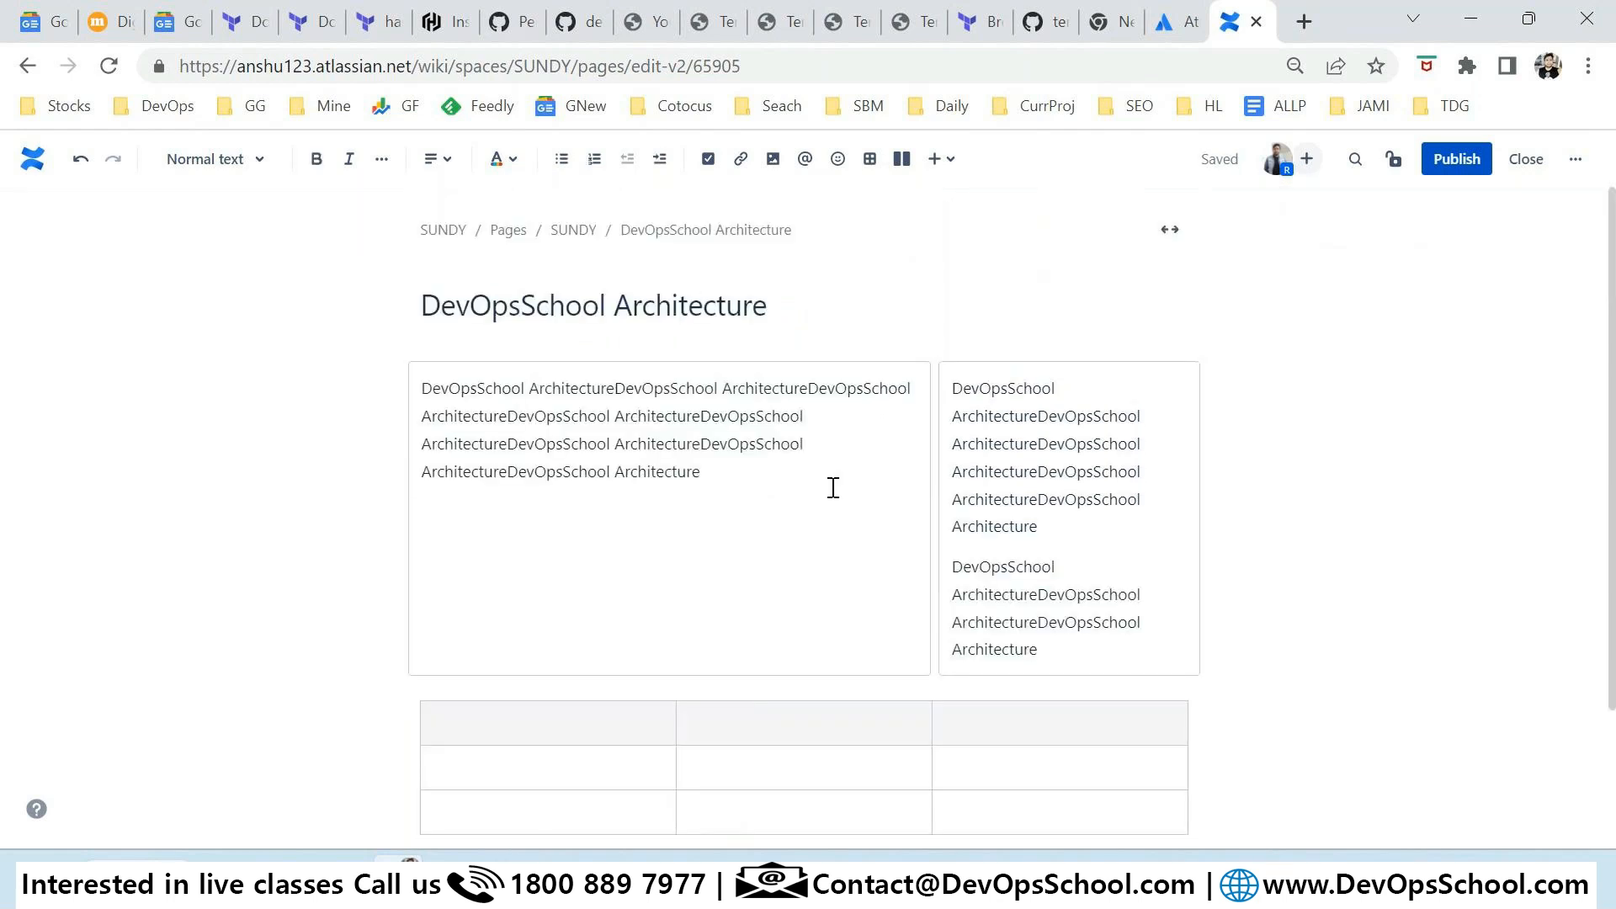
Step: Search the full list of insertable elements for "atta", insert the Attachments element below the table, and publish the page
{"action": "scroll", "coordinate": [830, 487], "scroll_direction": "down", "scroll_amount": 2}
{"action": "left_click", "coordinate": [944, 159]}
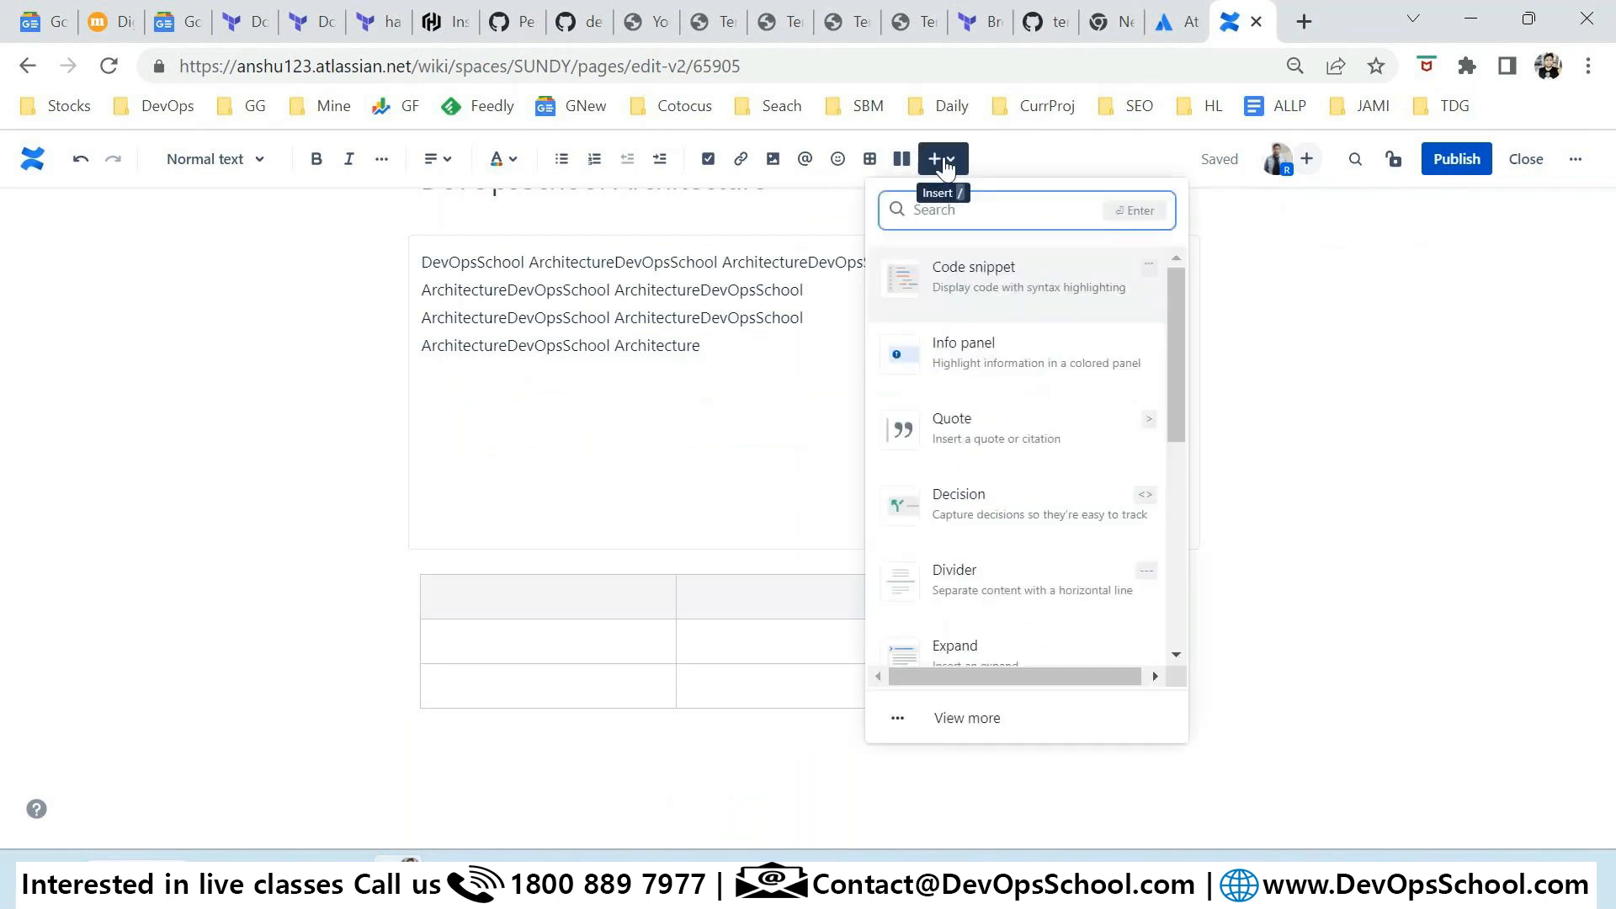
{"action": "left_click", "coordinate": [958, 720]}
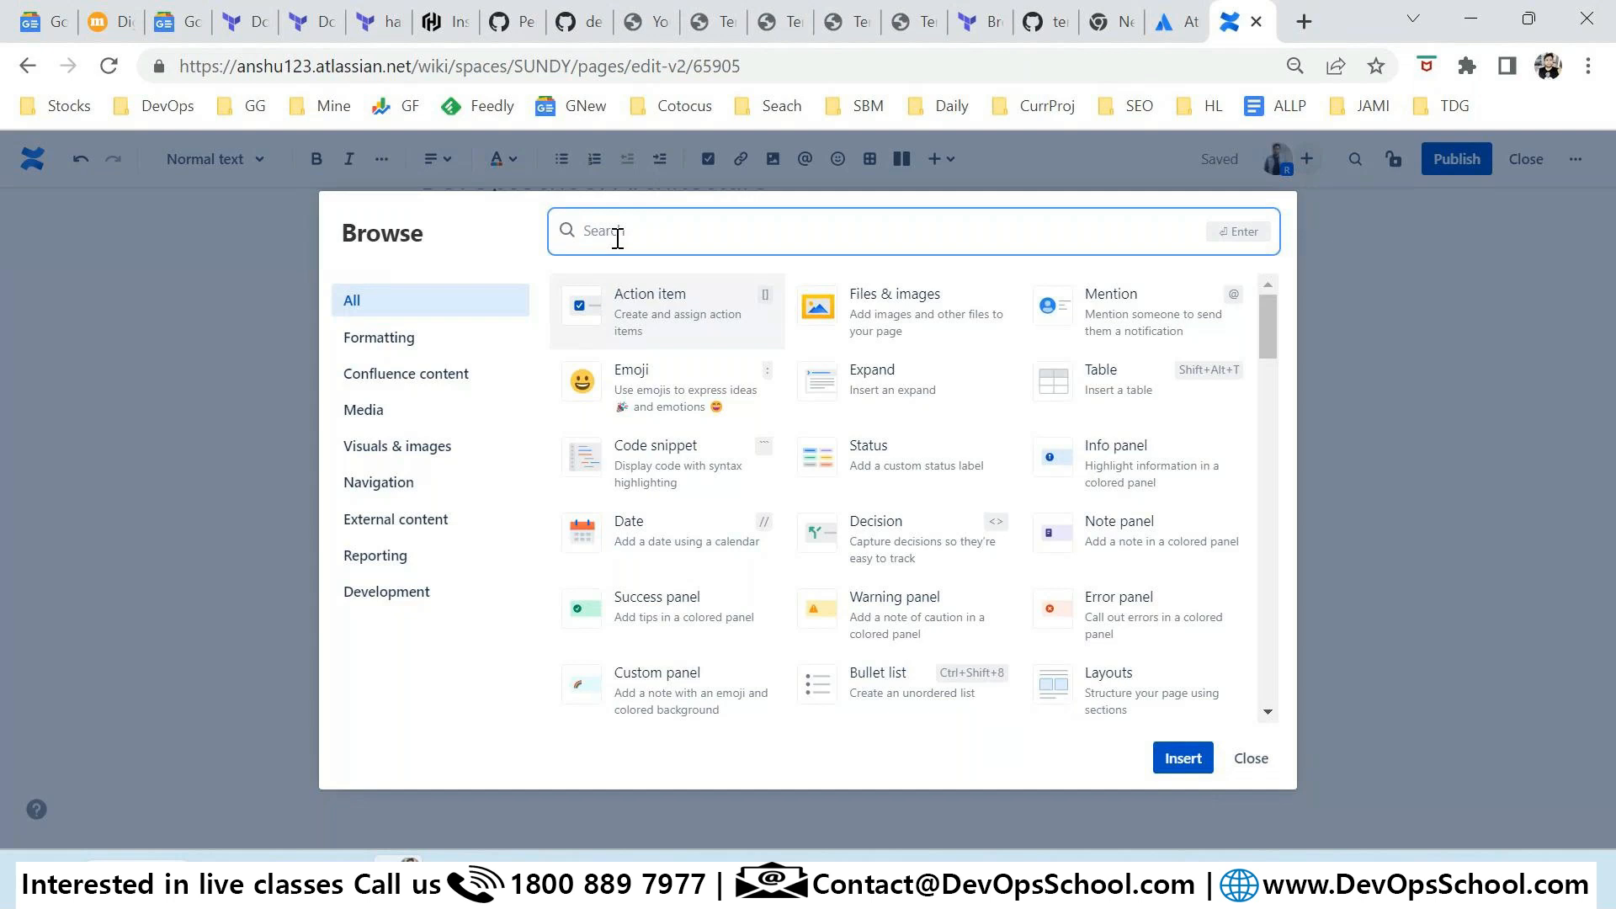
{"action": "type", "text": "atta"}
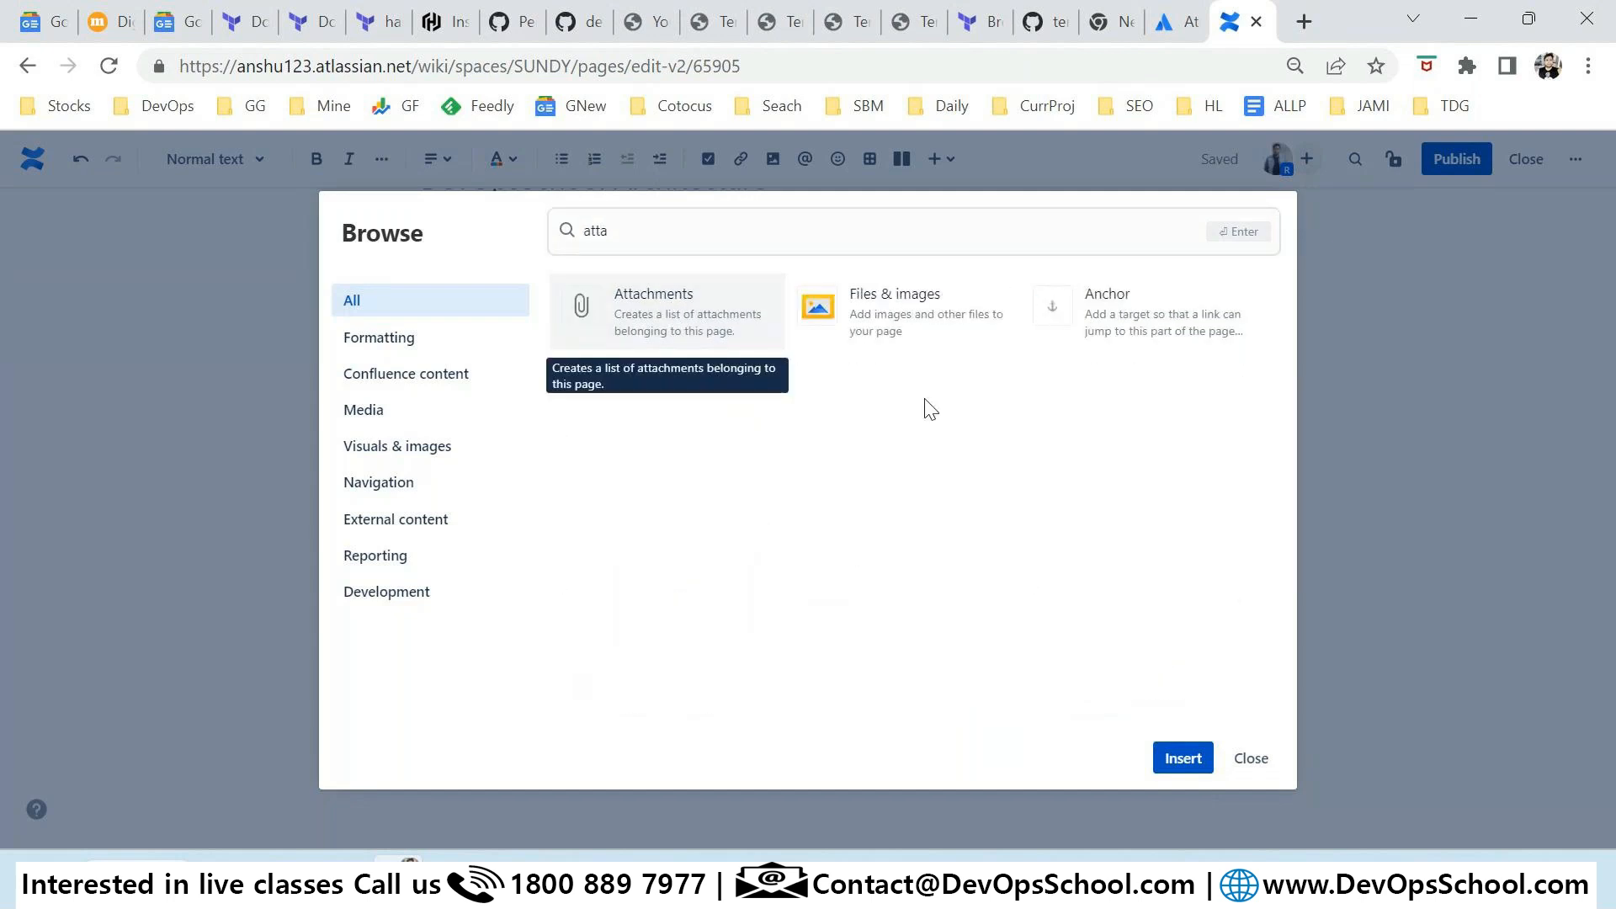
{"action": "left_click", "coordinate": [1179, 758]}
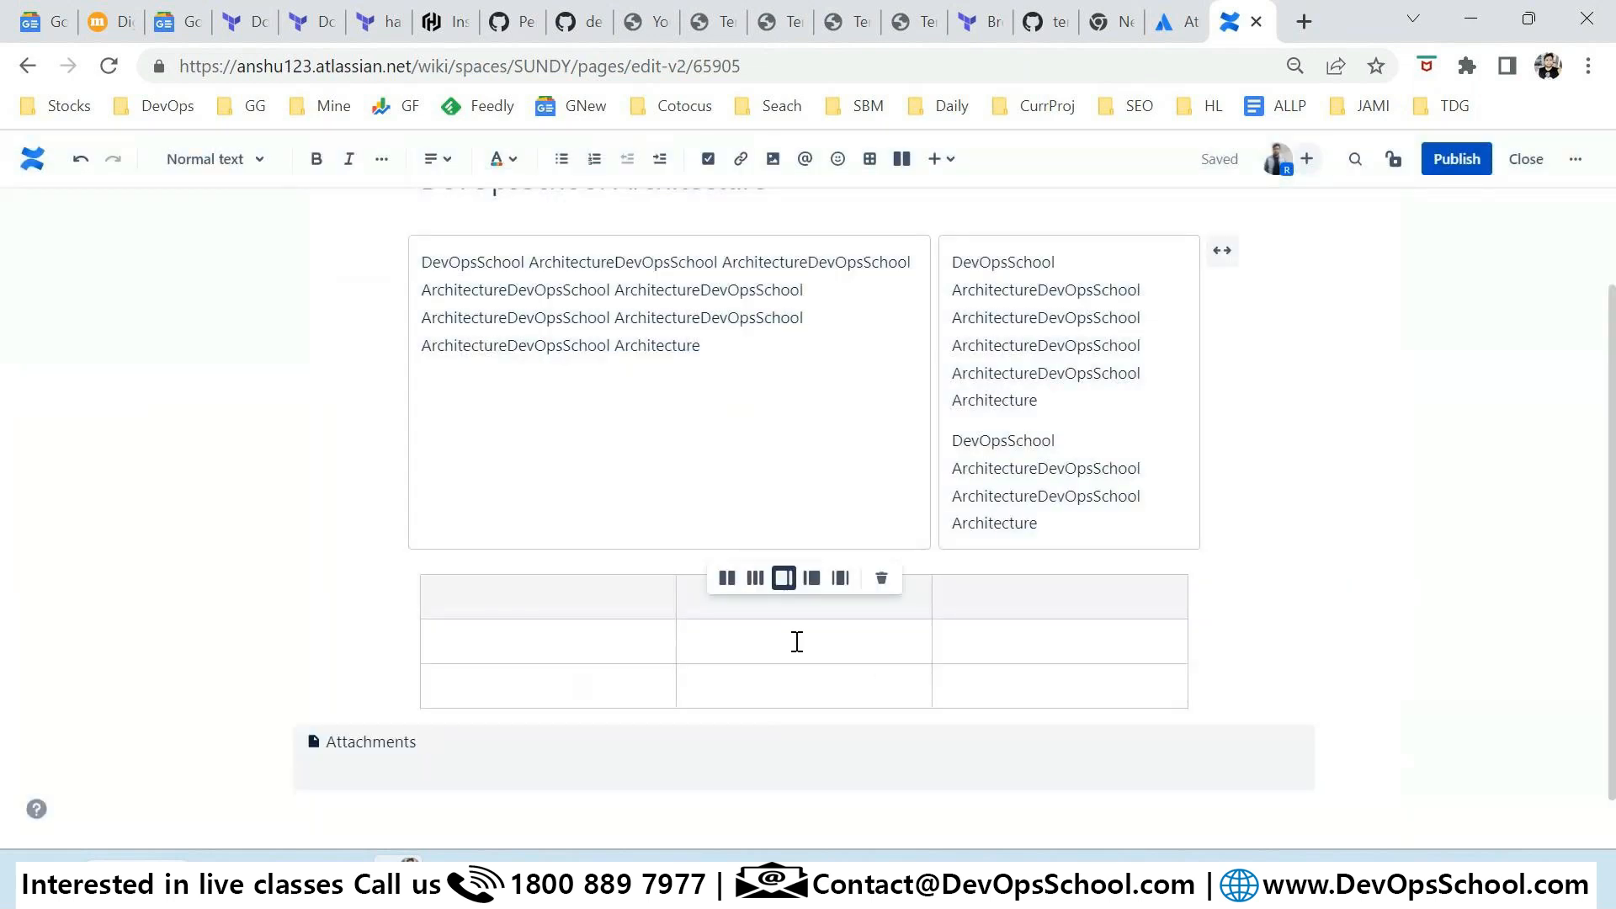
{"action": "left_click", "coordinate": [1456, 159]}
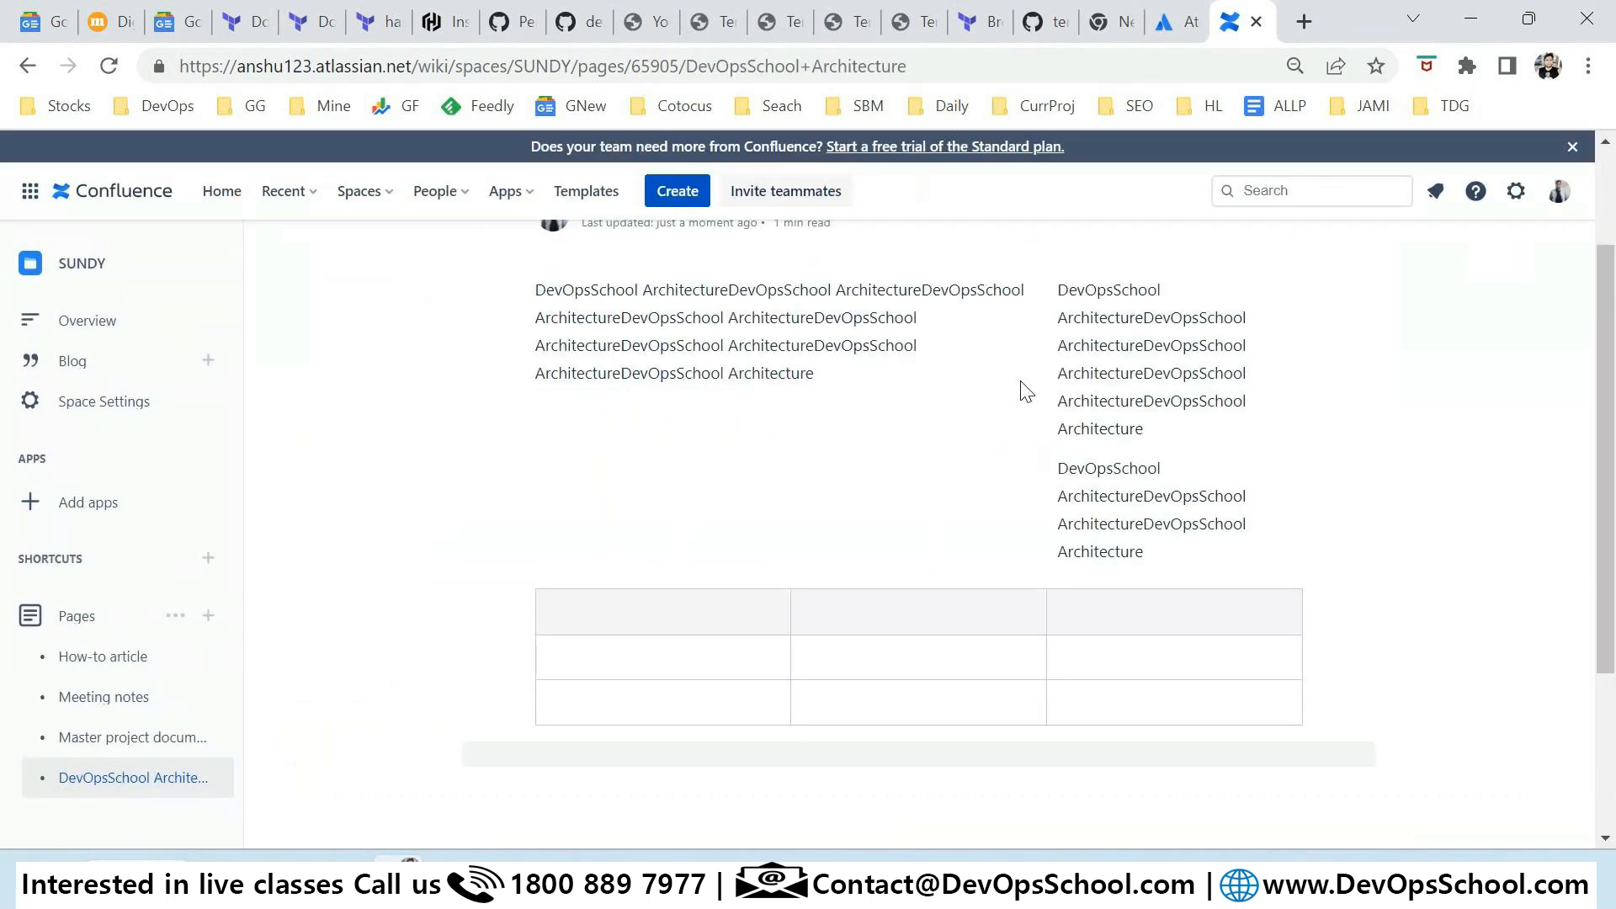
Step: Look over the published DevOpsSchool Architecture page and open the list of files attached to it
{"action": "scroll", "coordinate": [758, 599], "scroll_direction": "down", "scroll_amount": 5}
{"action": "scroll", "coordinate": [1454, 271], "scroll_direction": "up", "scroll_amount": 4}
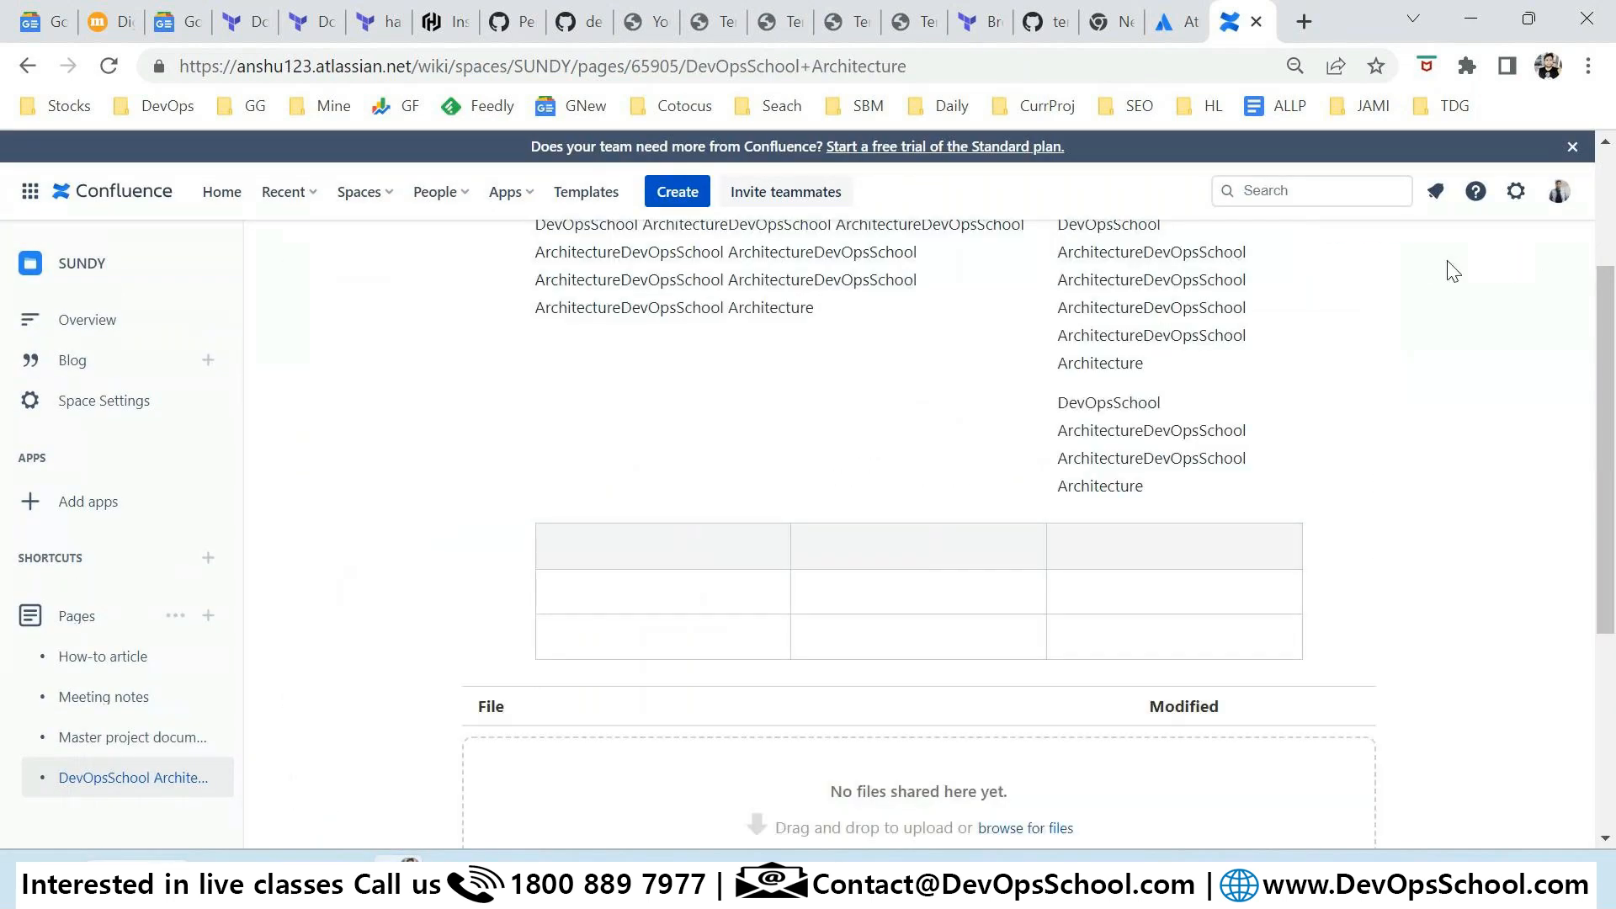
{"action": "scroll", "coordinate": [1389, 354], "scroll_direction": "up", "scroll_amount": 3}
{"action": "left_click", "coordinate": [1538, 266]}
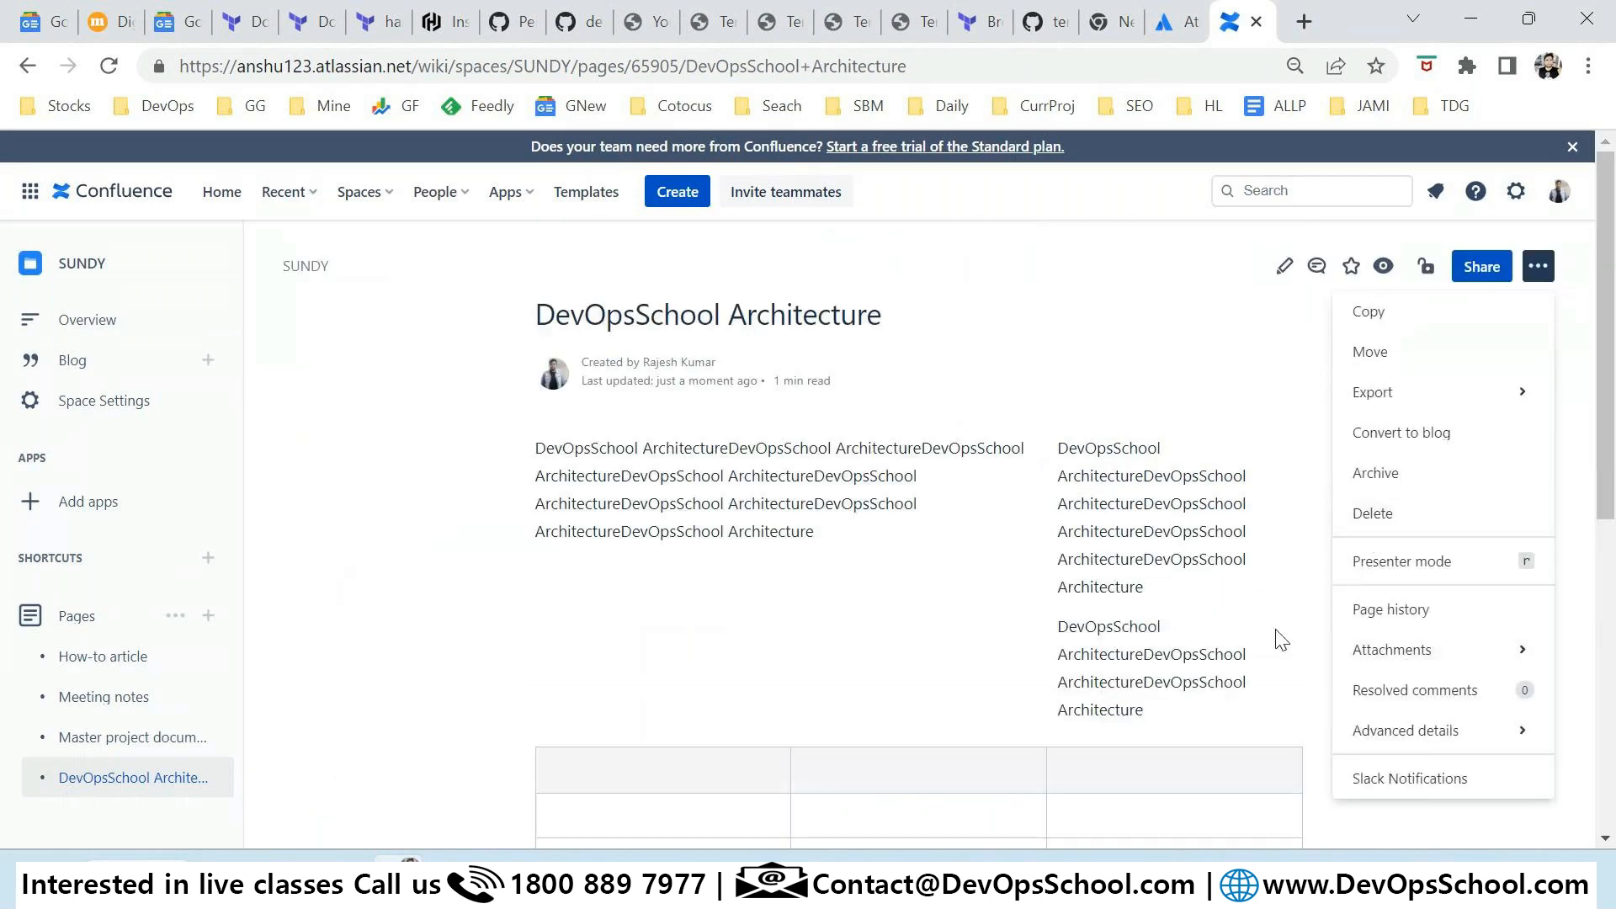
{"action": "mouse_move", "coordinate": [1382, 660]}
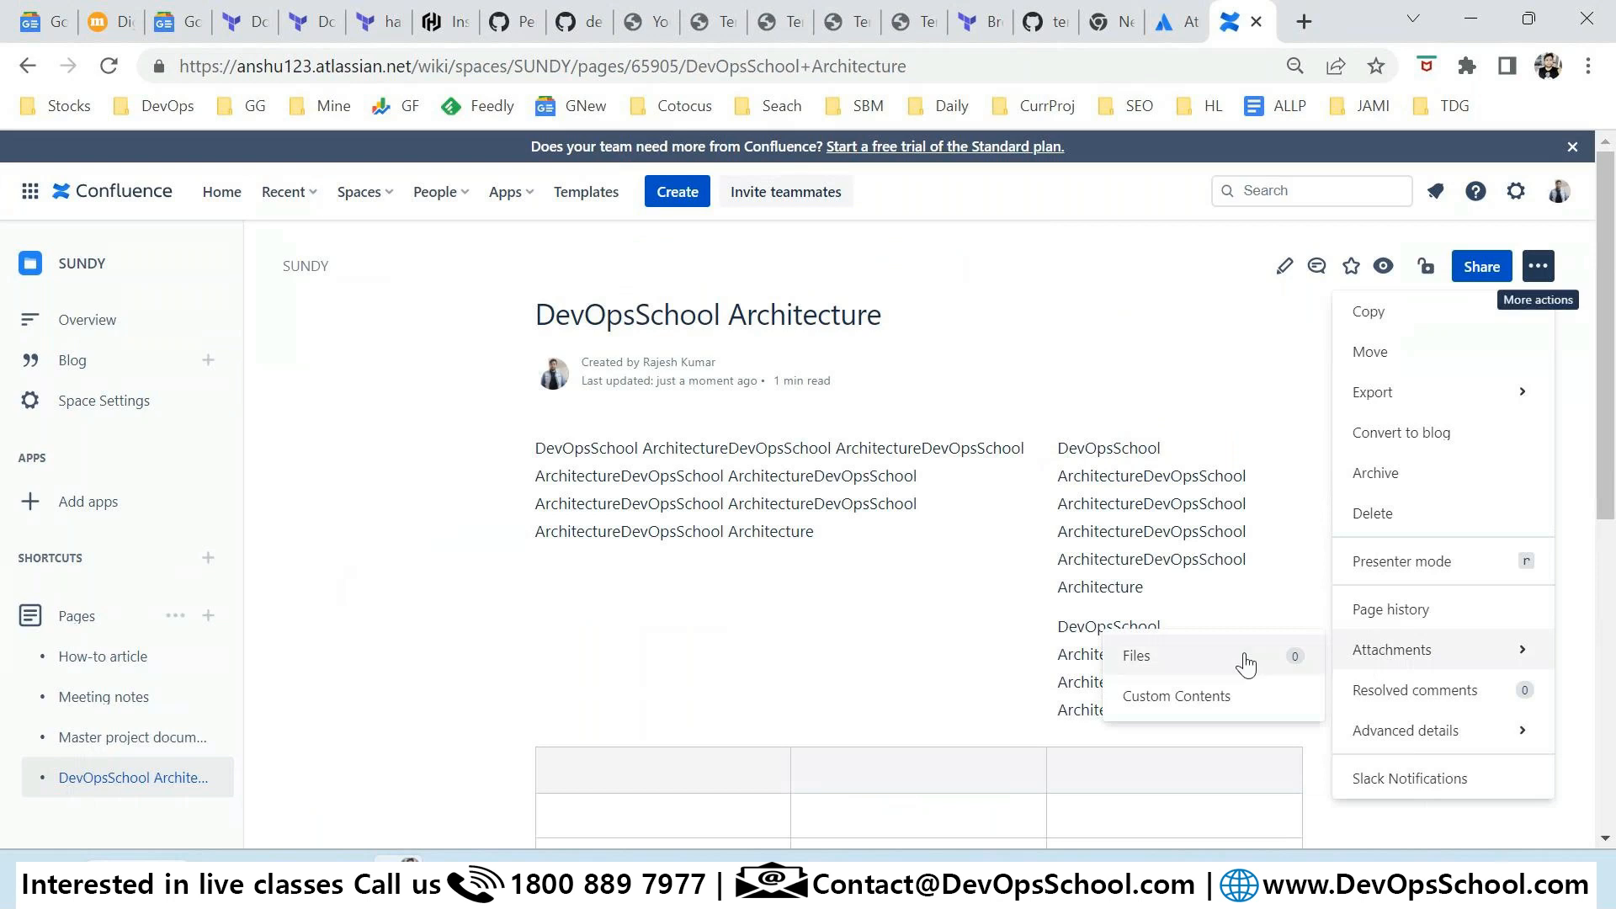
{"action": "left_click", "coordinate": [1192, 663]}
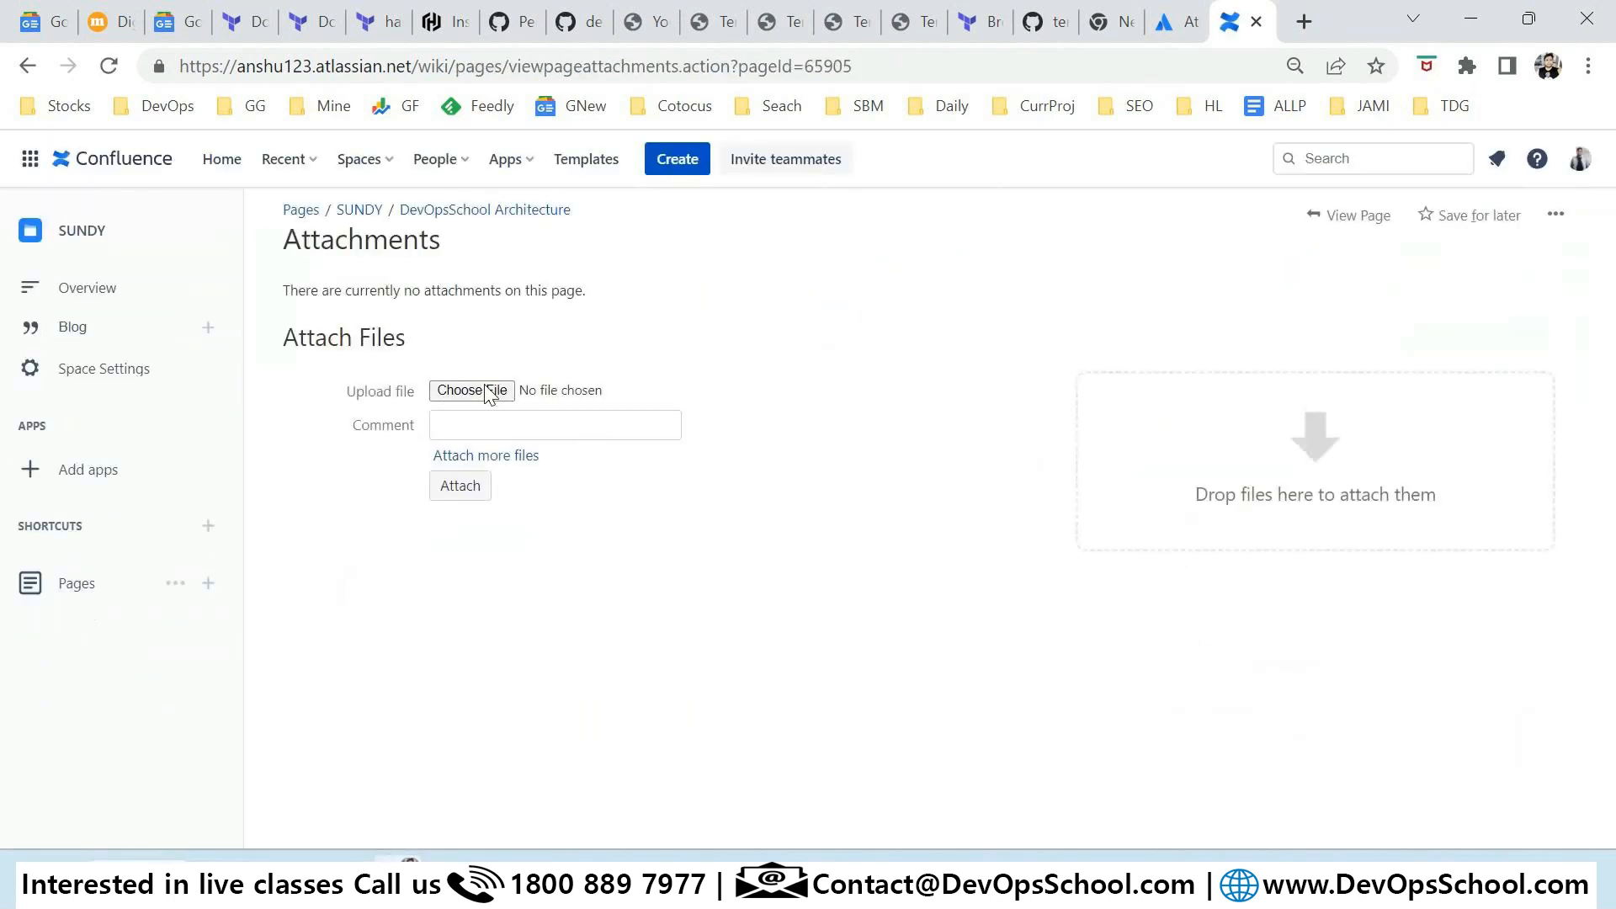
Step: Attach the portrait JPG file from the Desktop to the page, leaving the comment empty
{"action": "left_click", "coordinate": [461, 390]}
{"action": "scroll", "coordinate": [468, 417], "scroll_direction": "down", "scroll_amount": 1}
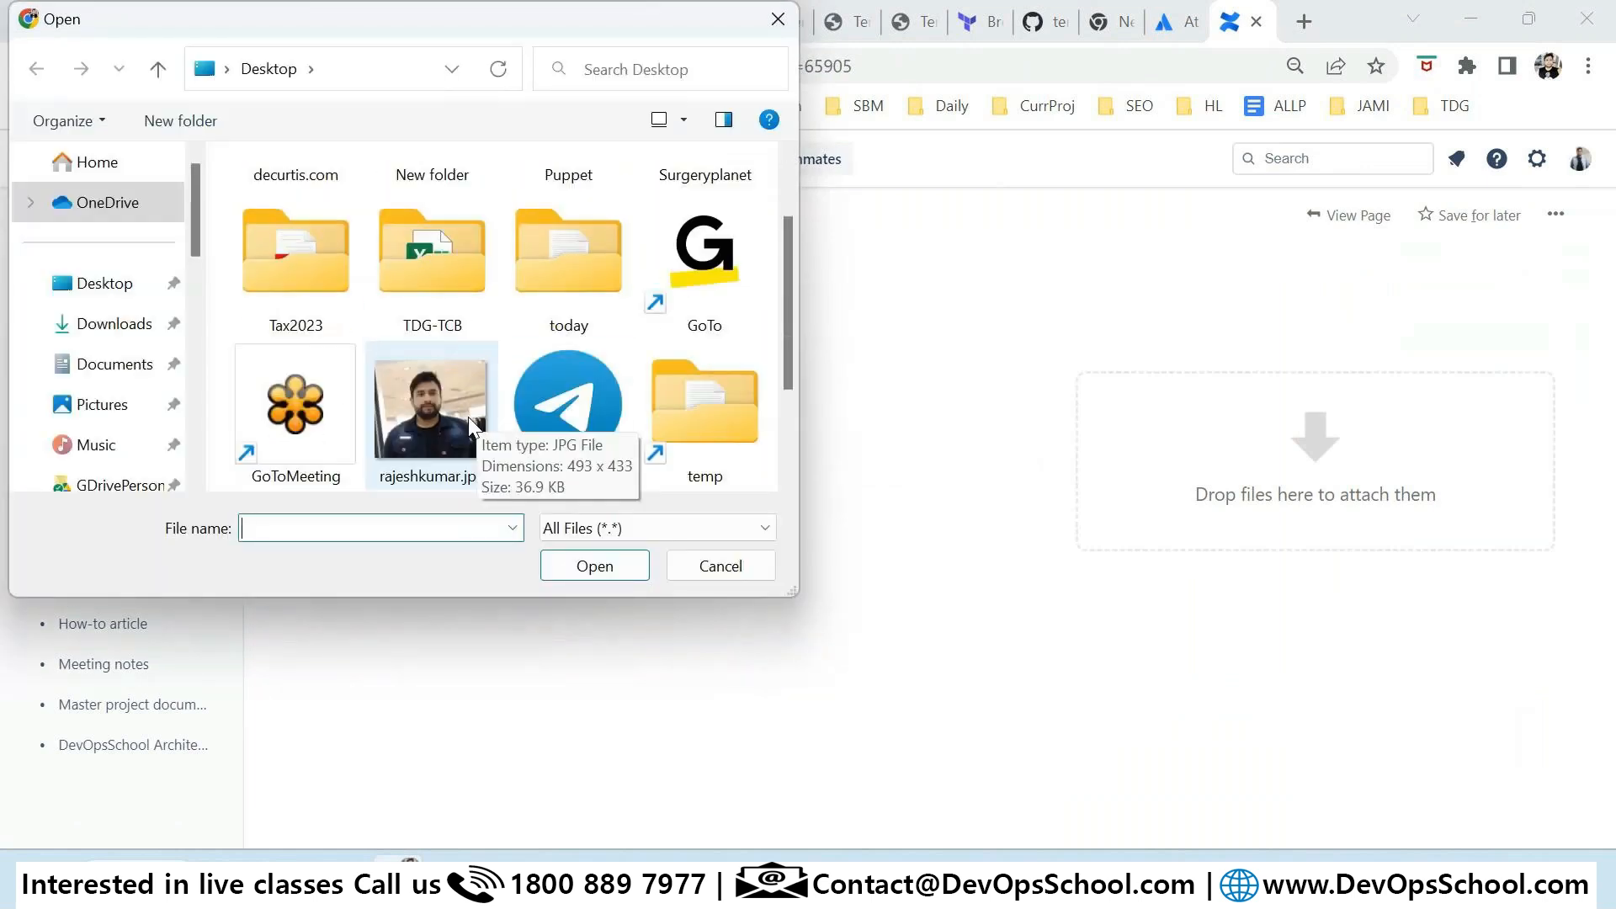
{"action": "left_click", "coordinate": [468, 416]}
{"action": "left_click", "coordinate": [595, 566]}
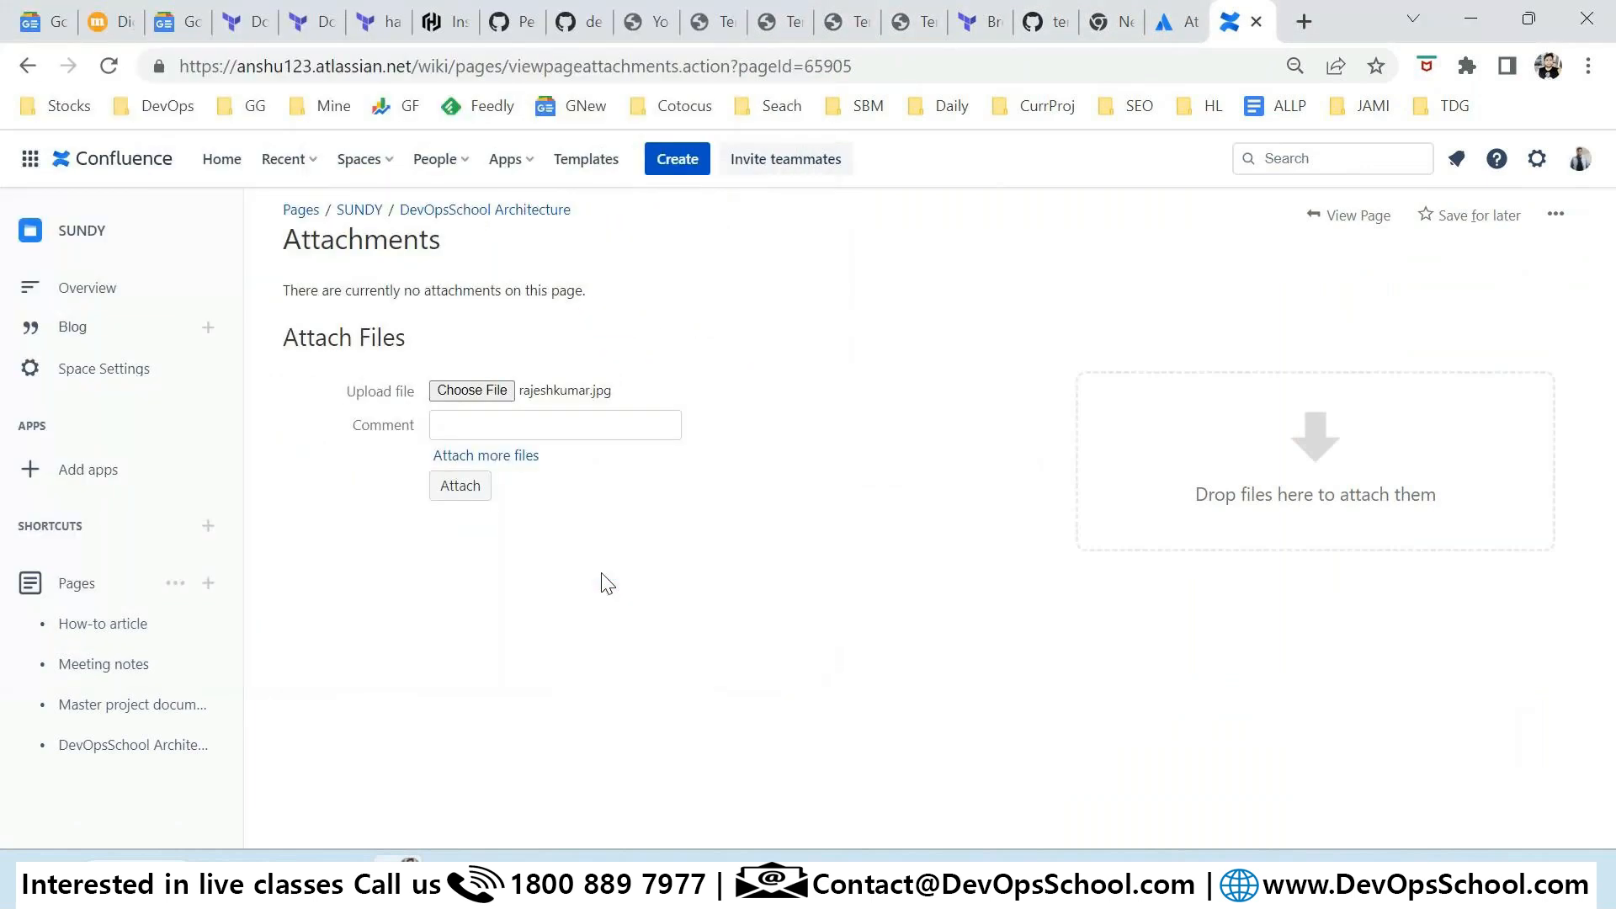
{"action": "left_click", "coordinate": [451, 488]}
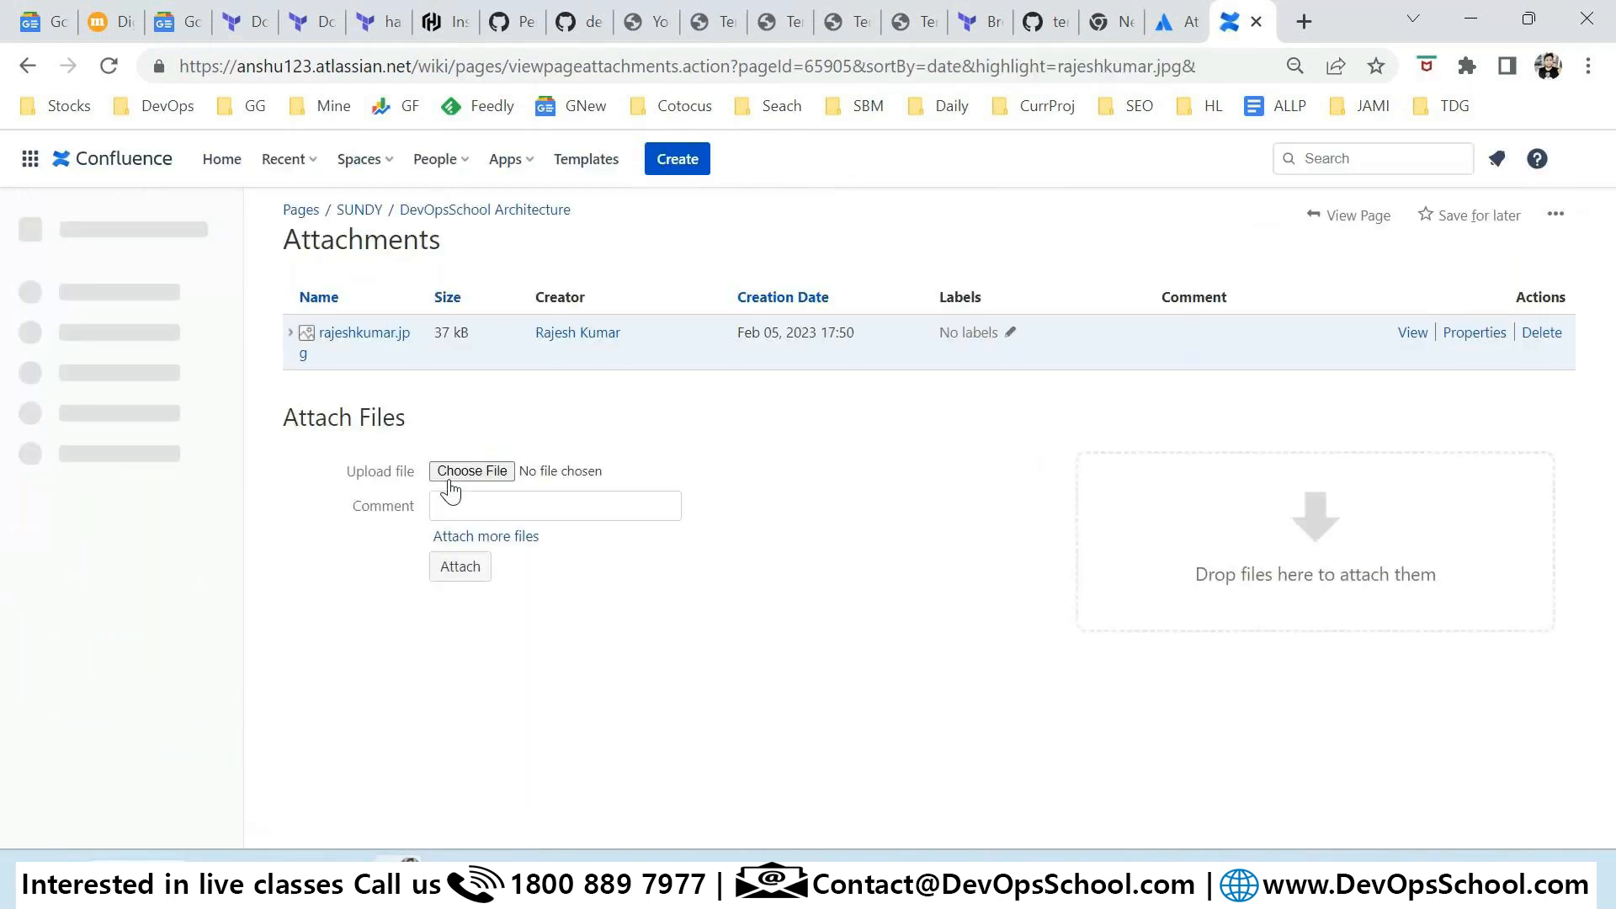
Step: Return to the DevOpsSchool Architecture page and check the file in its attachments list
{"action": "left_click", "coordinate": [508, 219]}
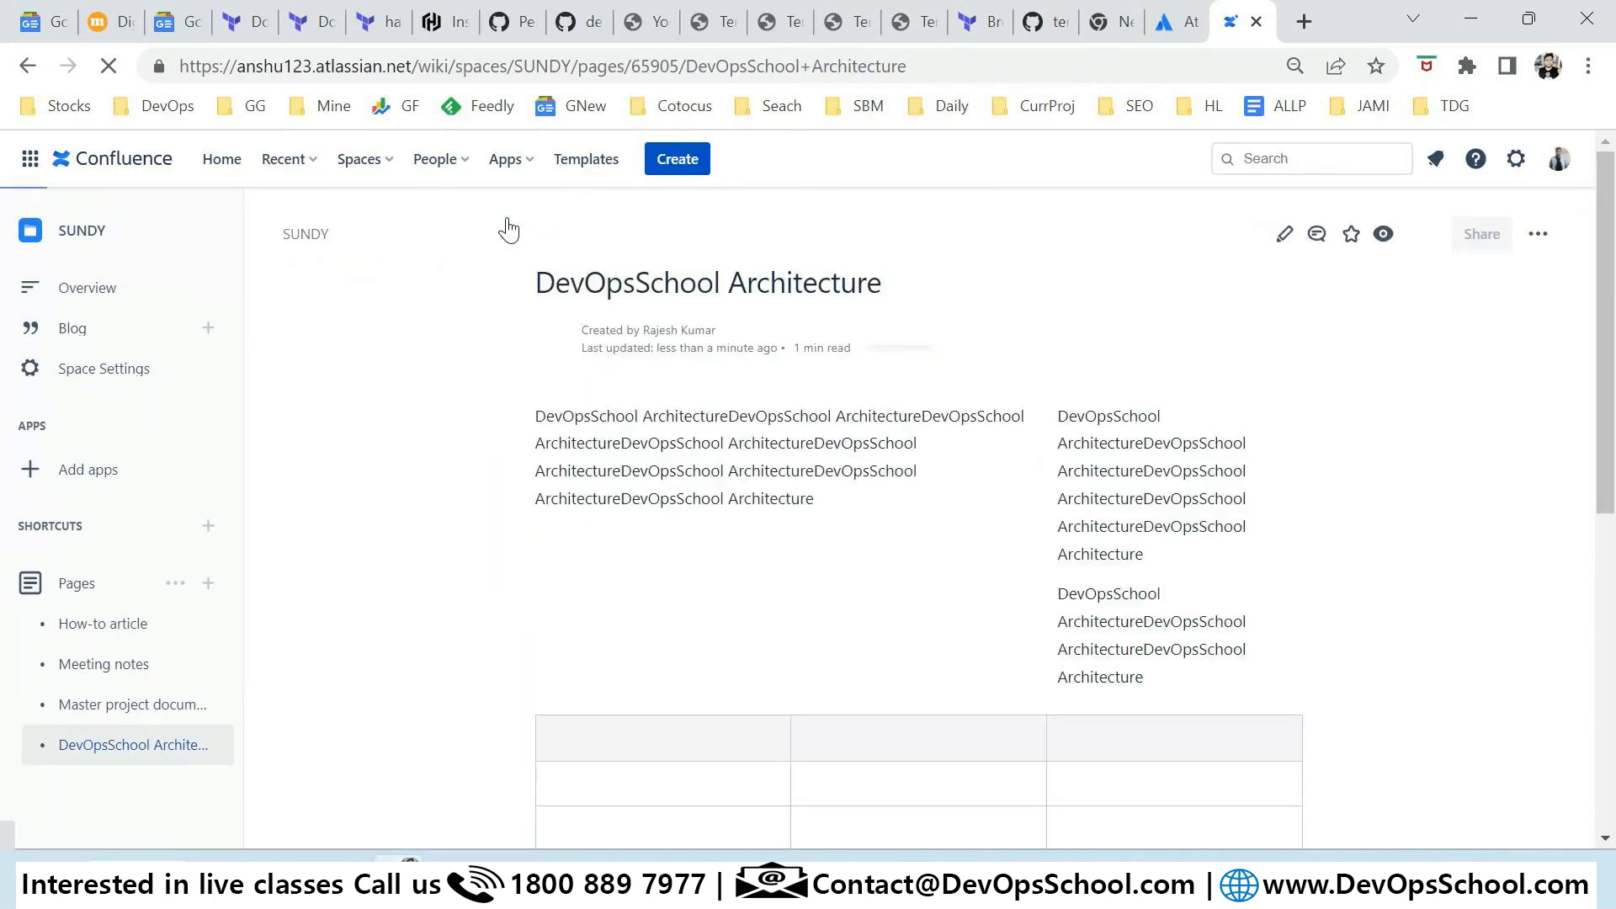
{"action": "scroll", "coordinate": [985, 570], "scroll_direction": "down", "scroll_amount": 7}
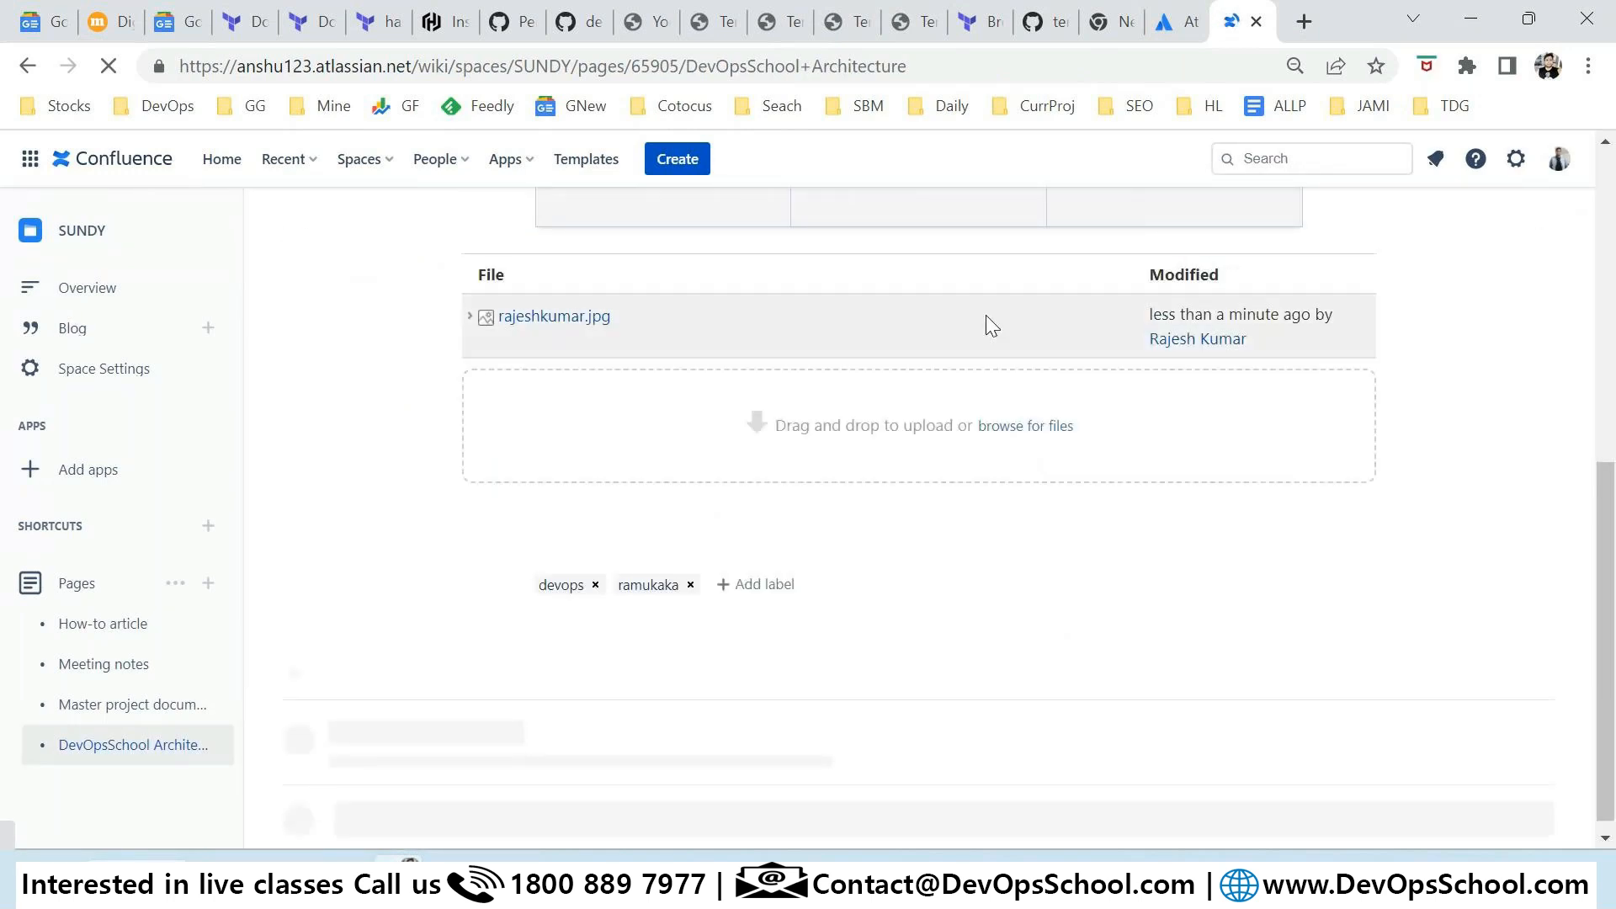
{"action": "scroll", "coordinate": [147, 610], "scroll_direction": "up", "scroll_amount": 3}
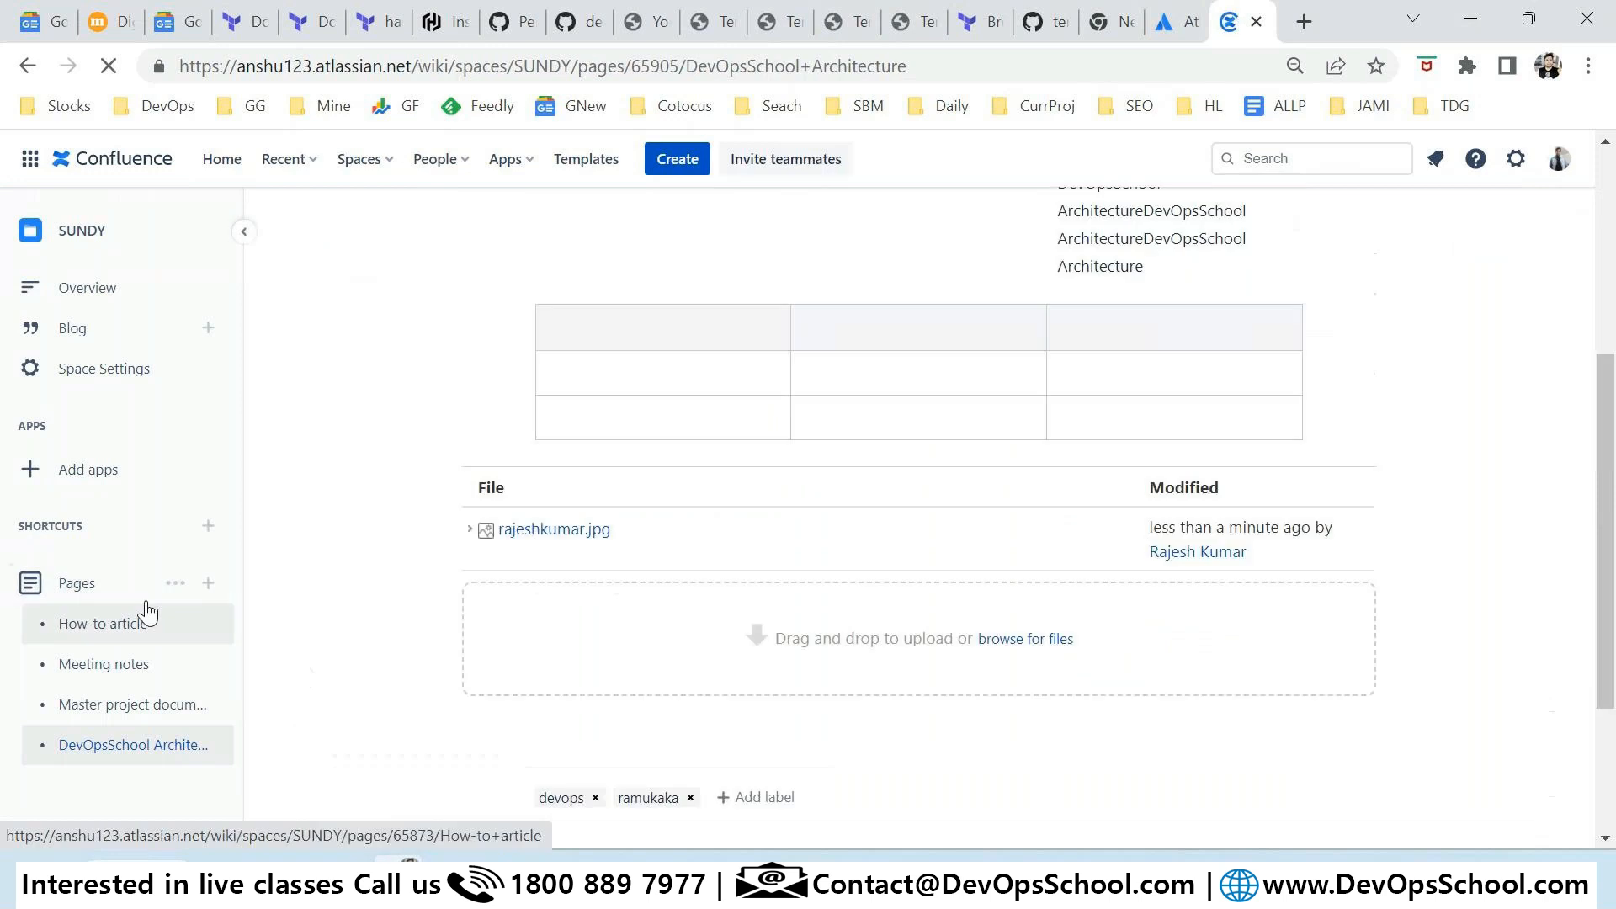
Step: Open the SUNDY space overview and look over its list of recently updated pages
{"action": "scroll", "coordinate": [147, 610], "scroll_direction": "up", "scroll_amount": 2}
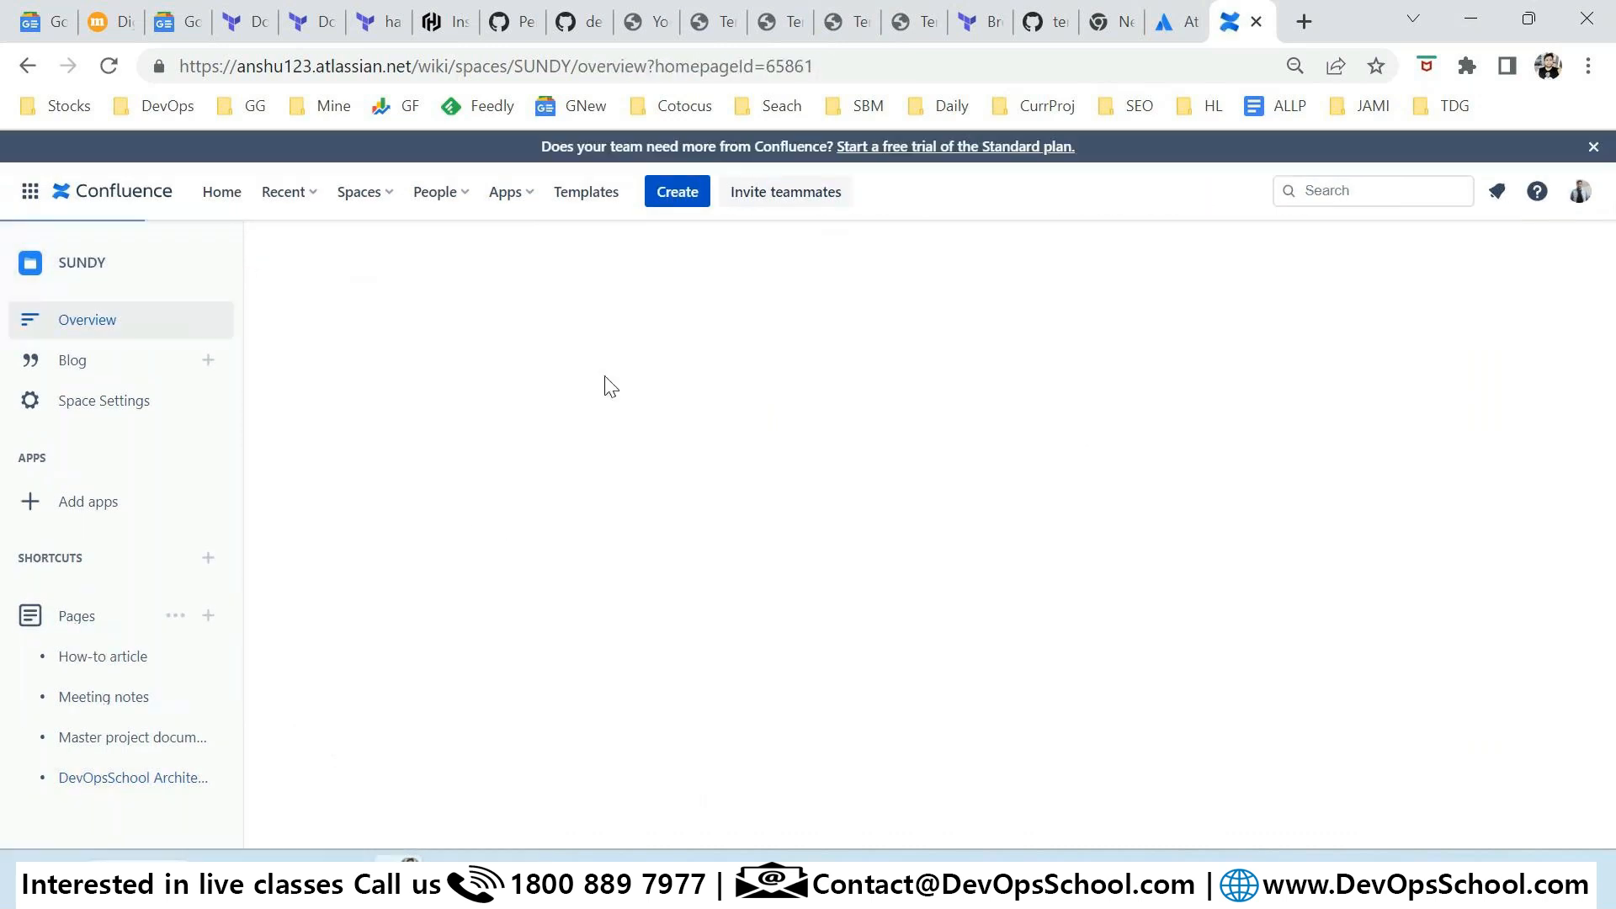
{"action": "scroll", "coordinate": [747, 469], "scroll_direction": "down", "scroll_amount": 7}
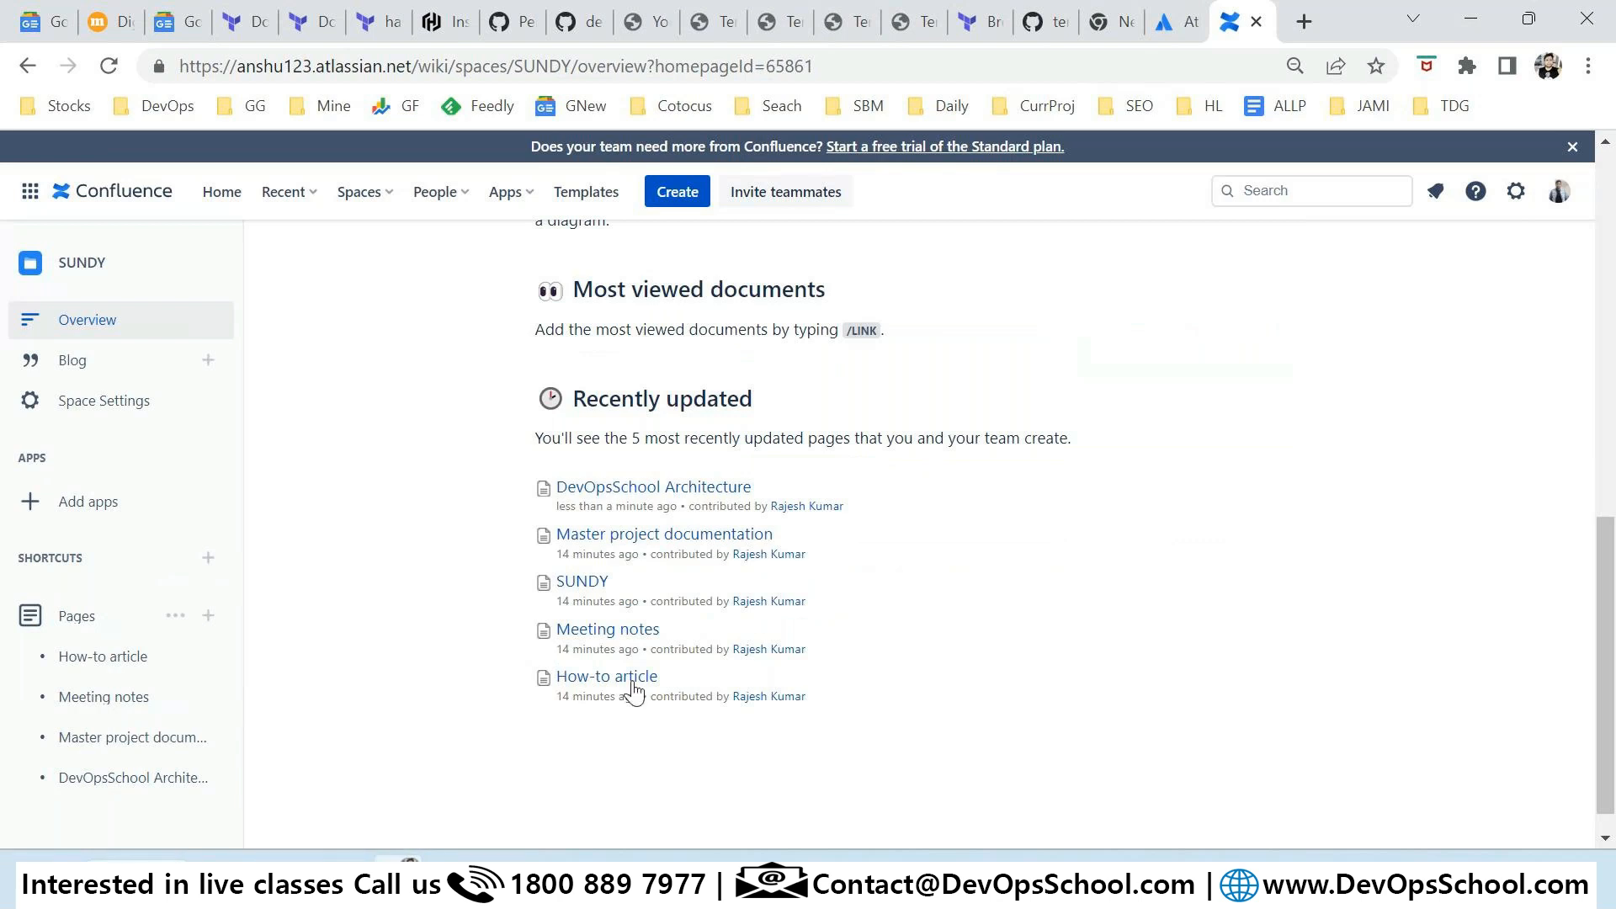
{"action": "left_click_drag", "start_coordinate": [895, 708], "coordinate": [649, 496]}
{"action": "scroll", "coordinate": [703, 523], "scroll_direction": "up", "scroll_amount": 7}
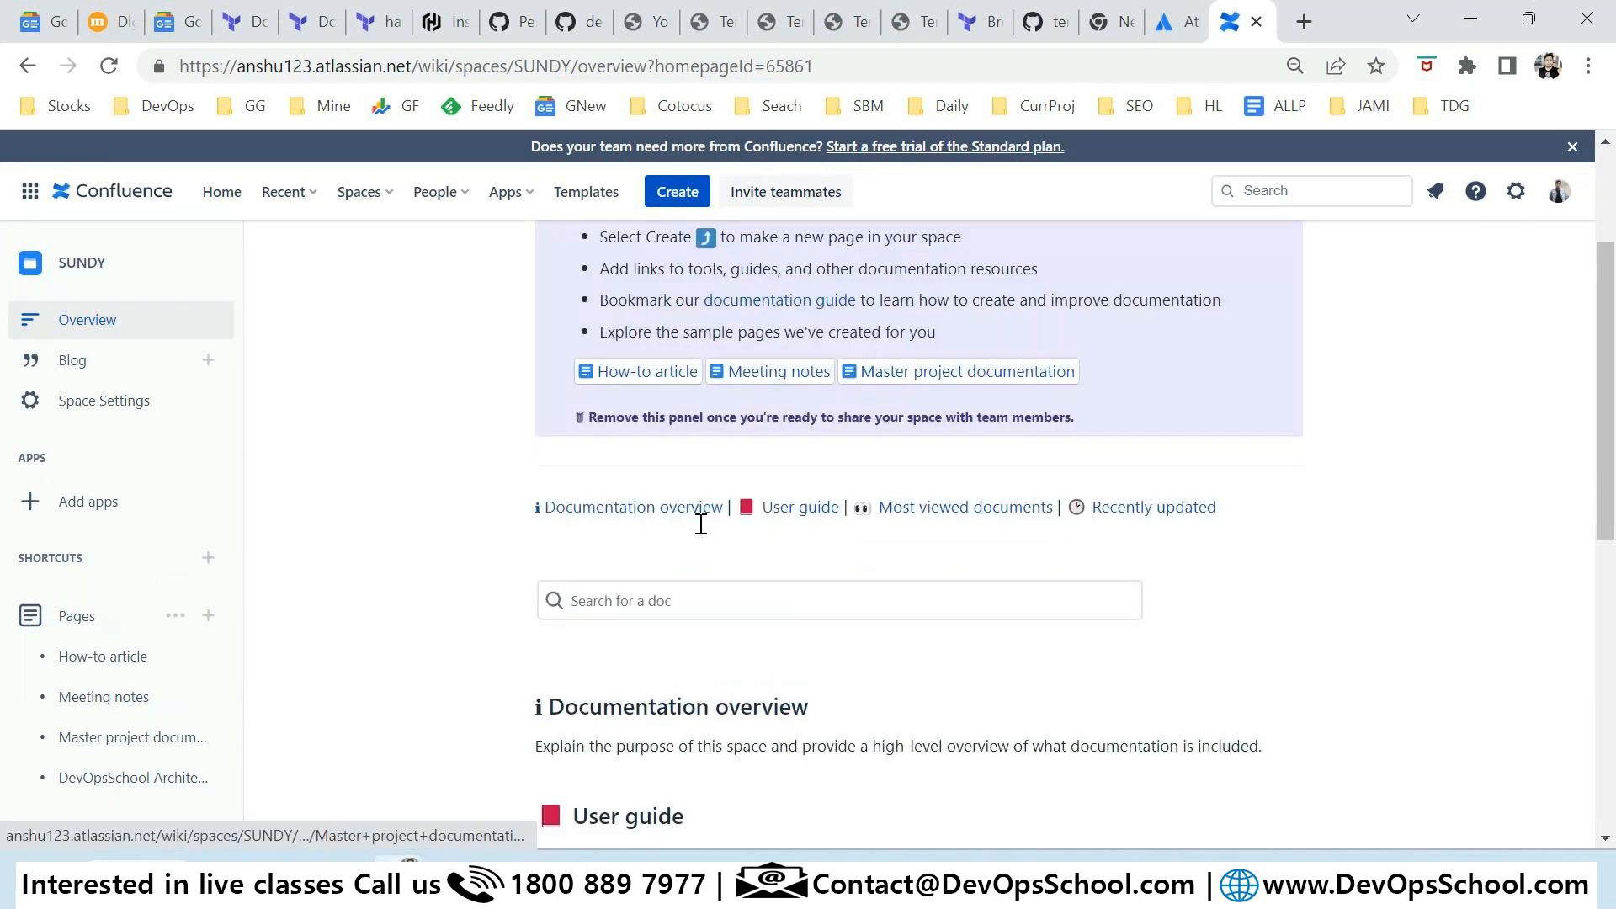
Step: Edit the overview page, insert the Children Display element below the Recently Updated list, and publish the page
{"action": "left_click", "coordinate": [1228, 262]}
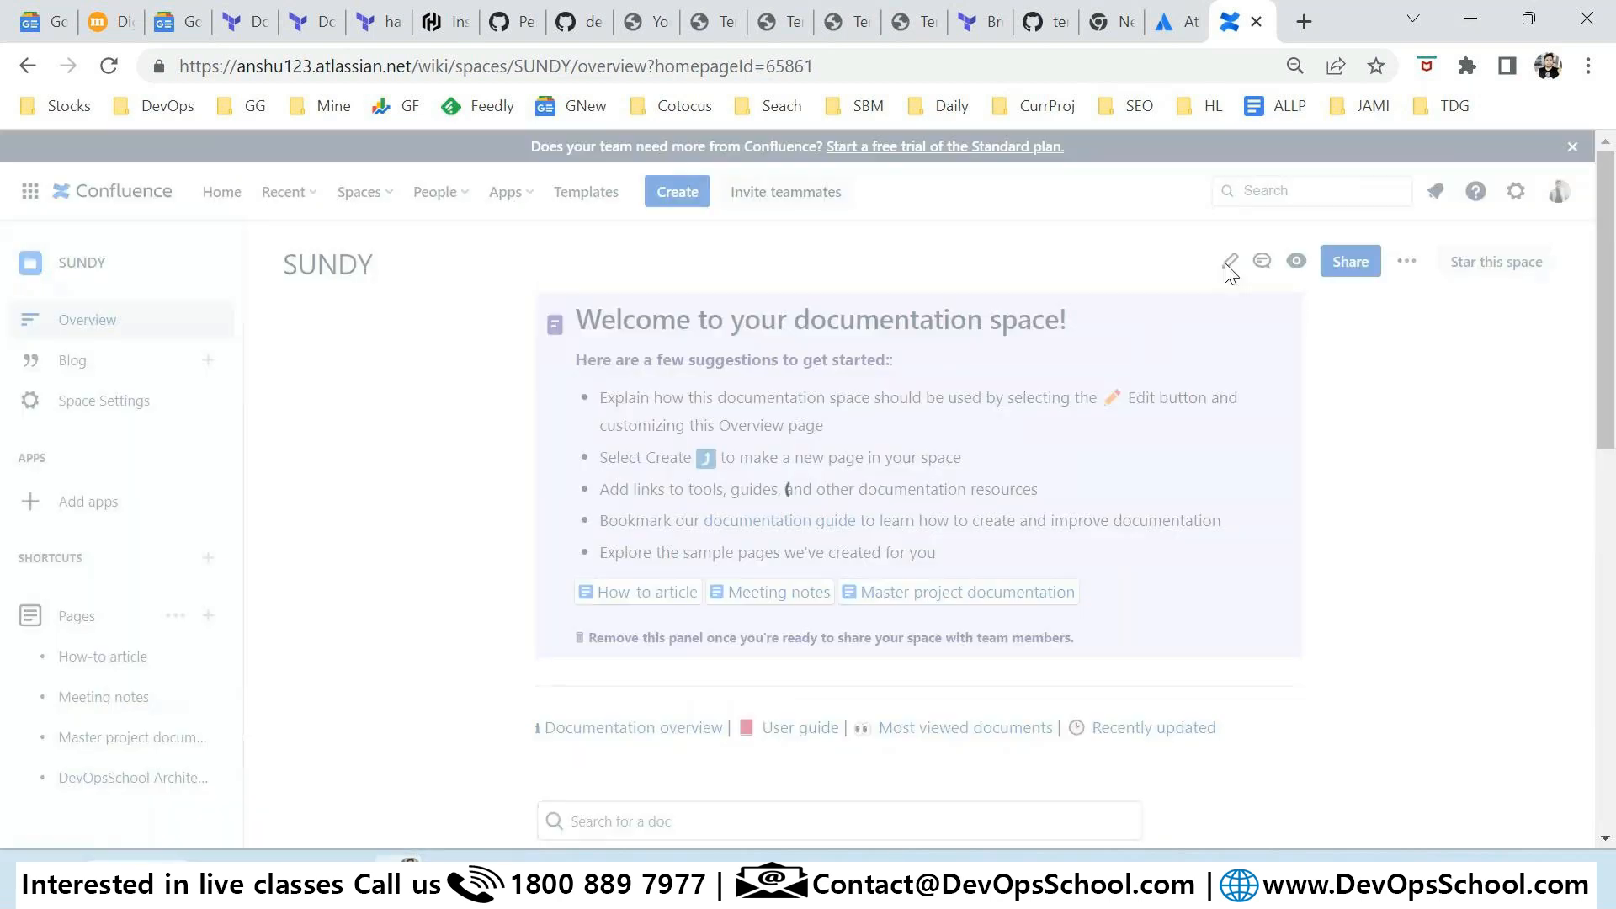
{"action": "scroll", "coordinate": [543, 593], "scroll_direction": "down", "scroll_amount": 5}
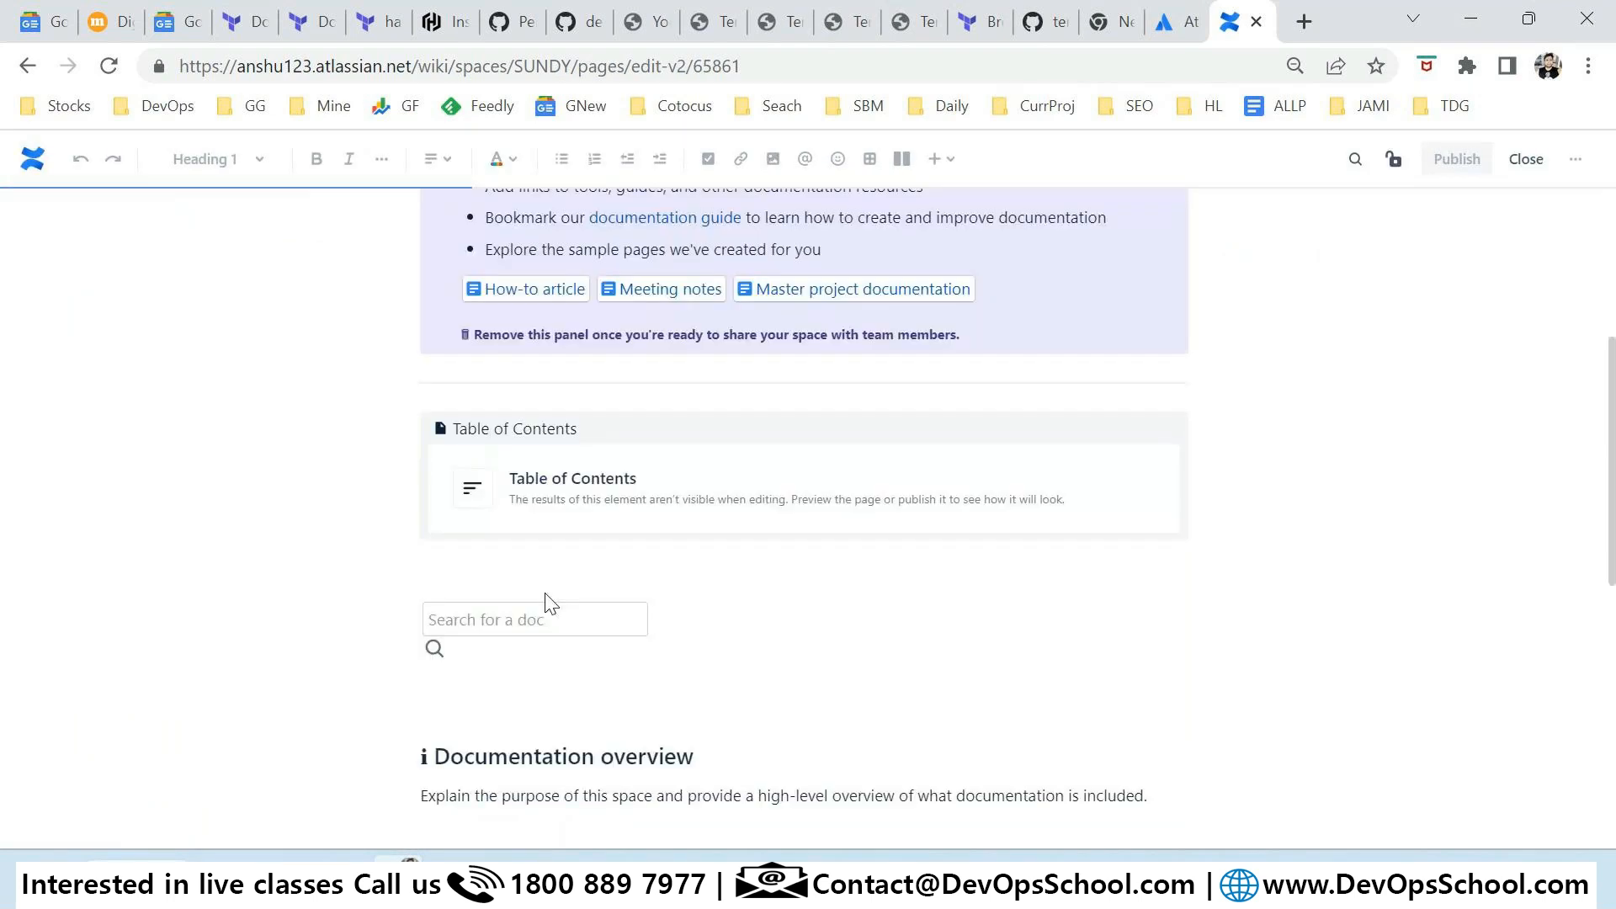
{"action": "scroll", "coordinate": [520, 588], "scroll_direction": "down", "scroll_amount": 10}
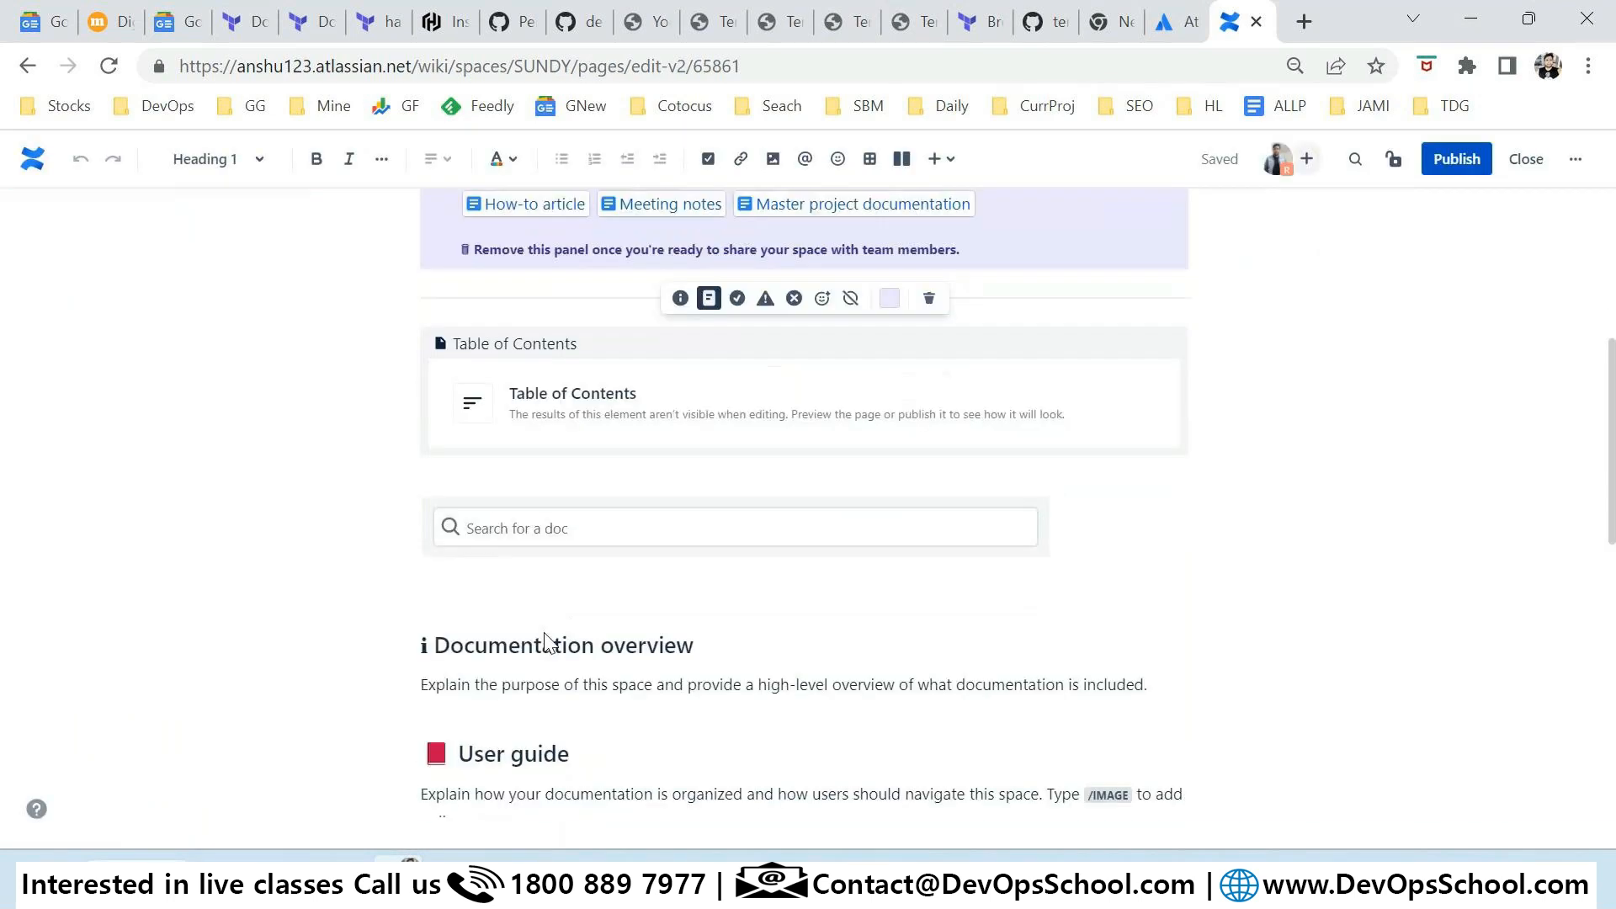
{"action": "left_click", "coordinate": [534, 577]}
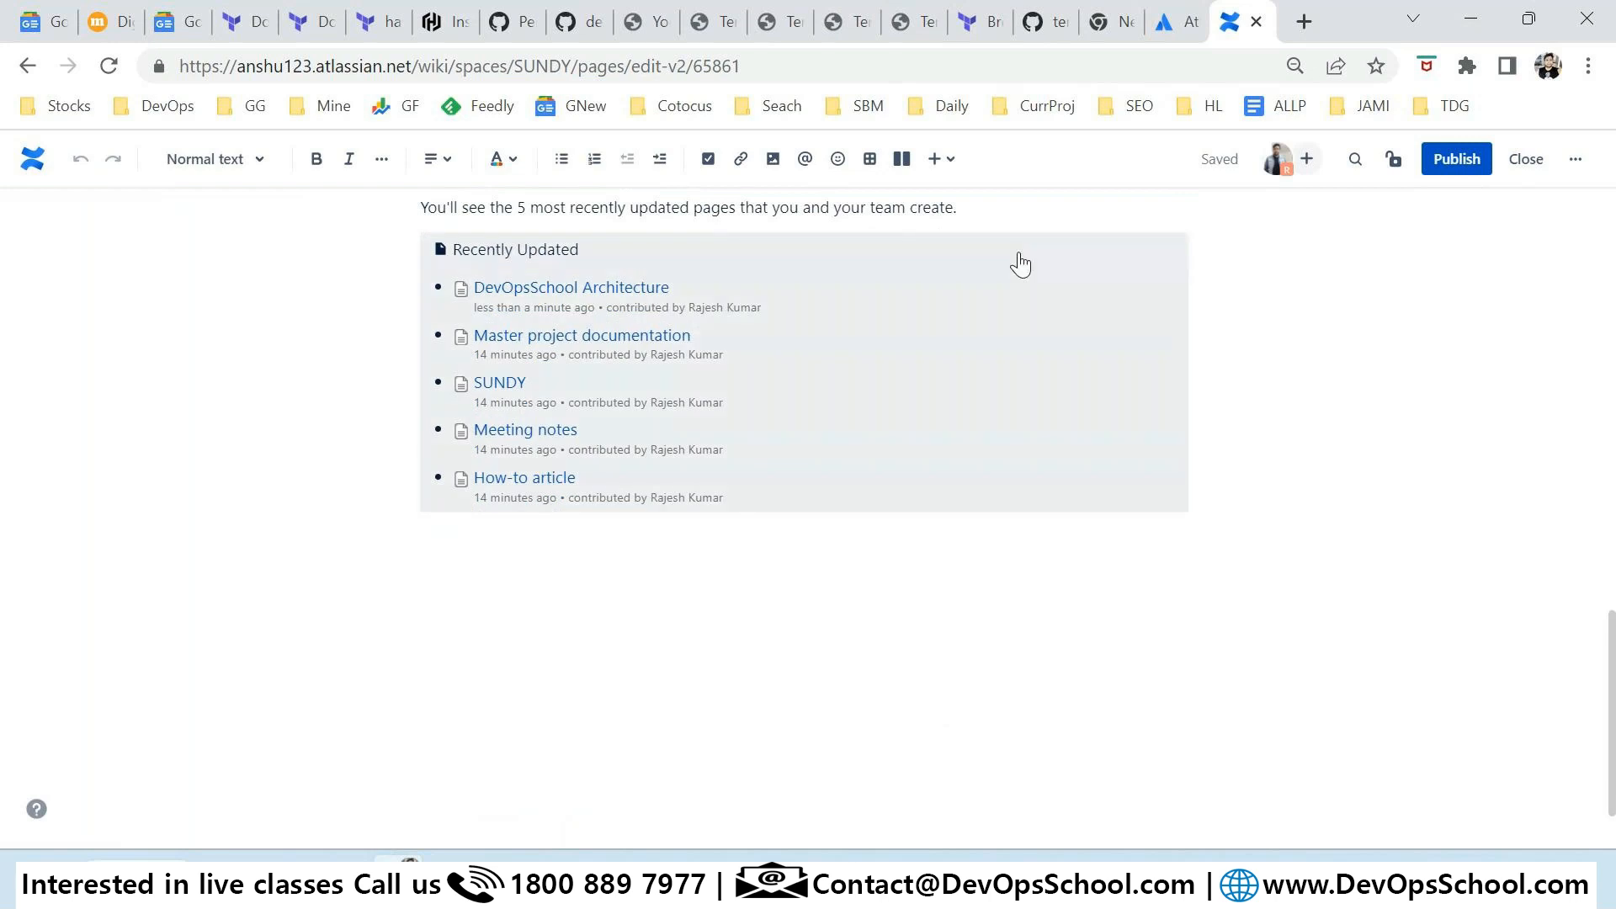
{"action": "left_click", "coordinate": [943, 160]}
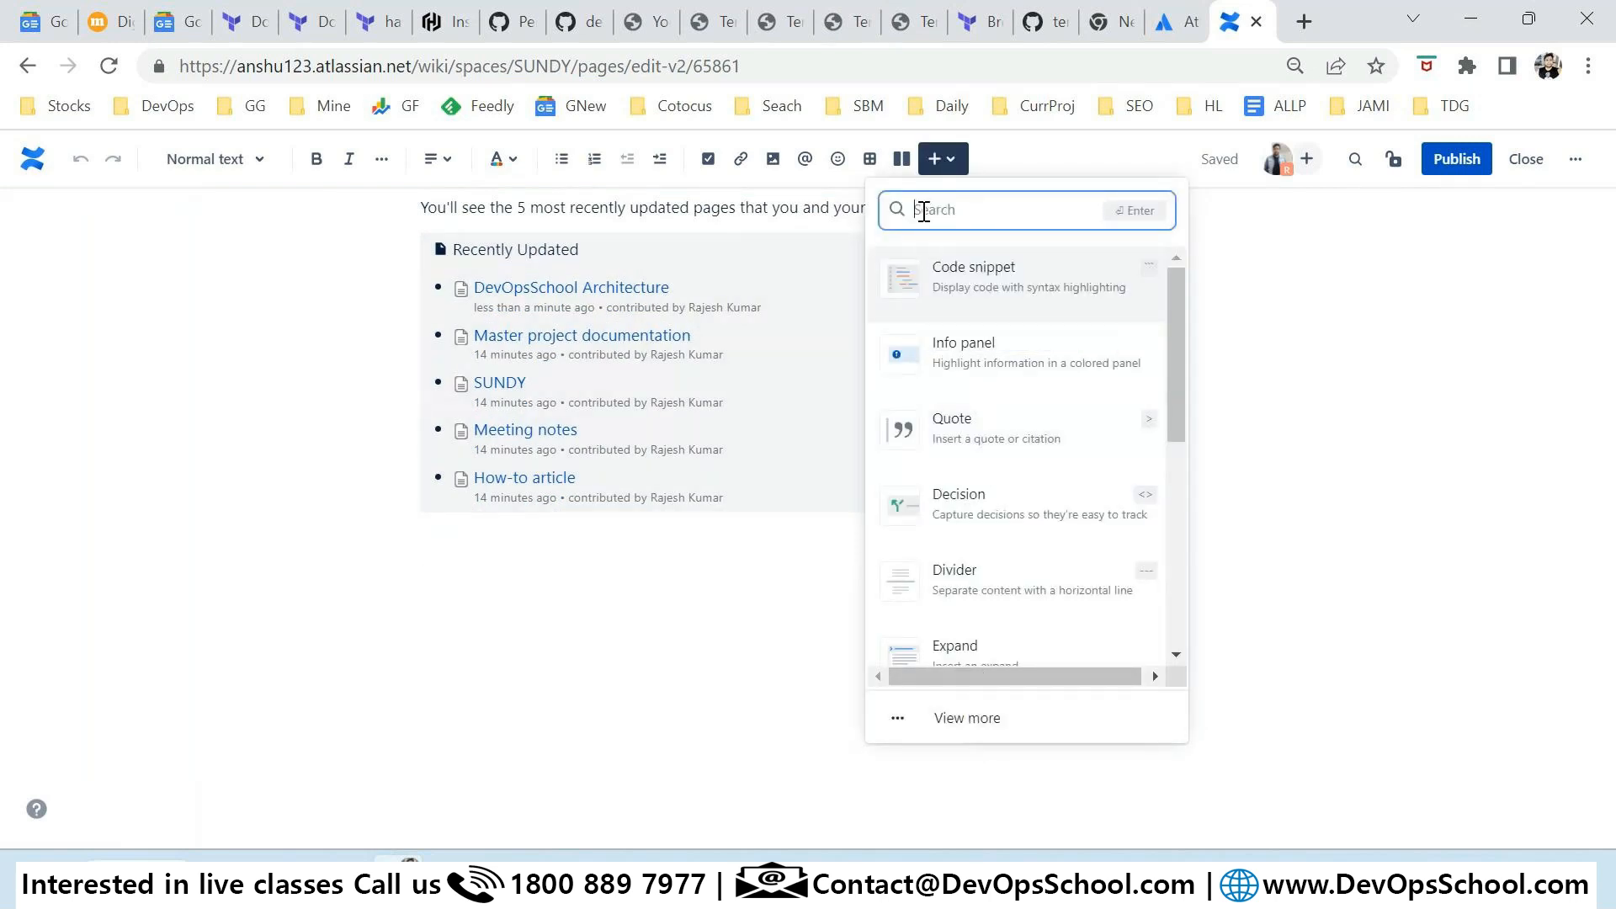
{"action": "type", "text": "child"}
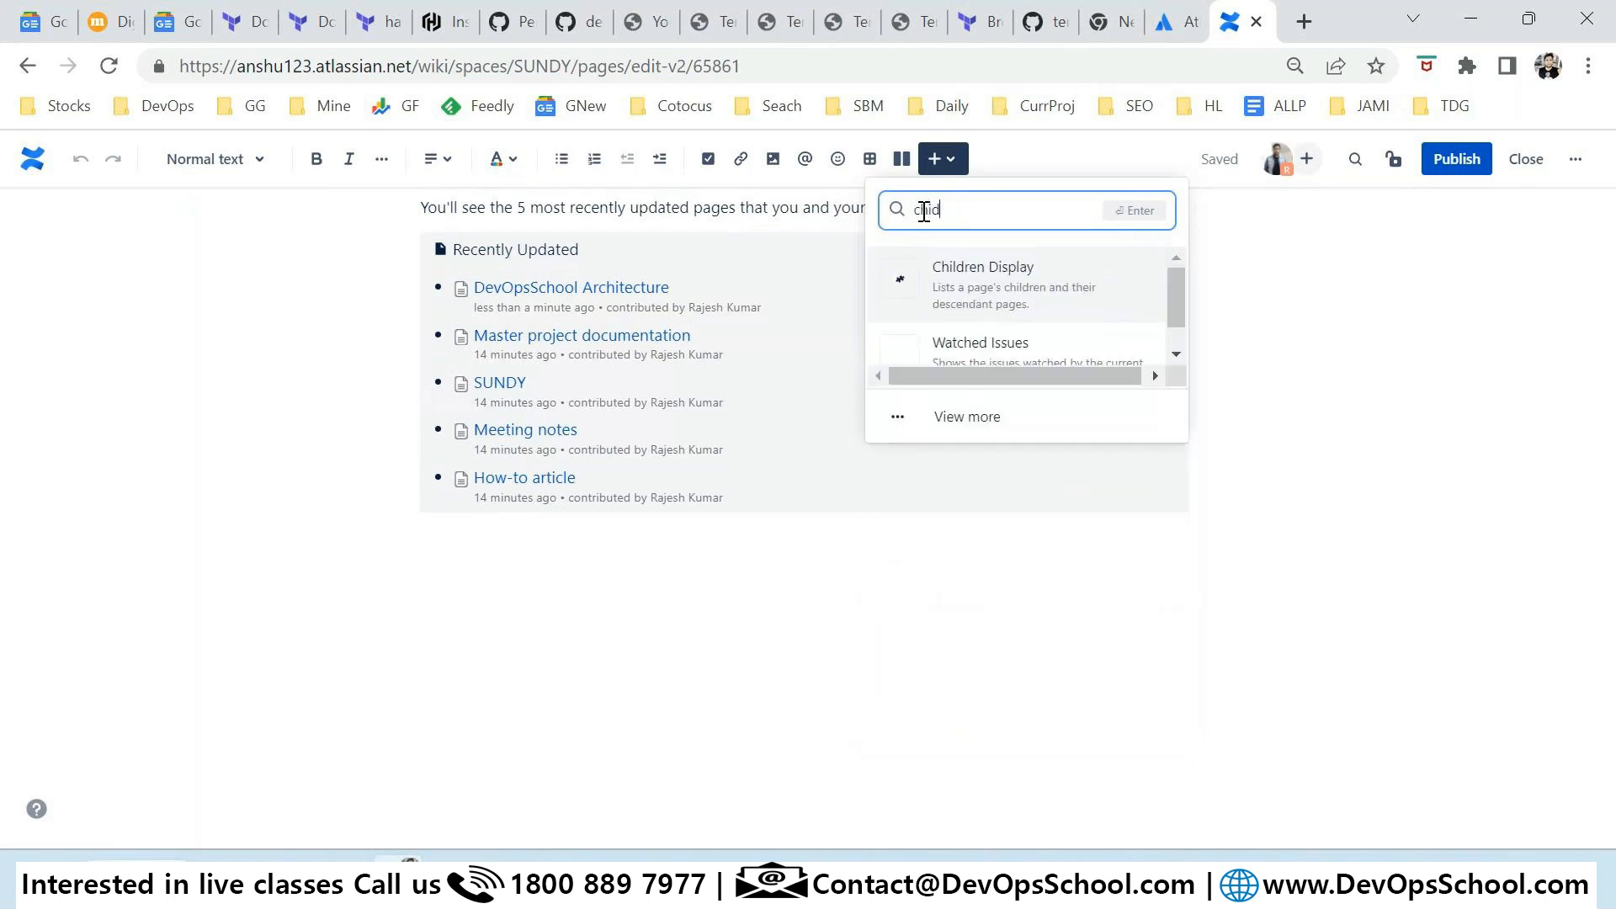
{"action": "left_click", "coordinate": [984, 311]}
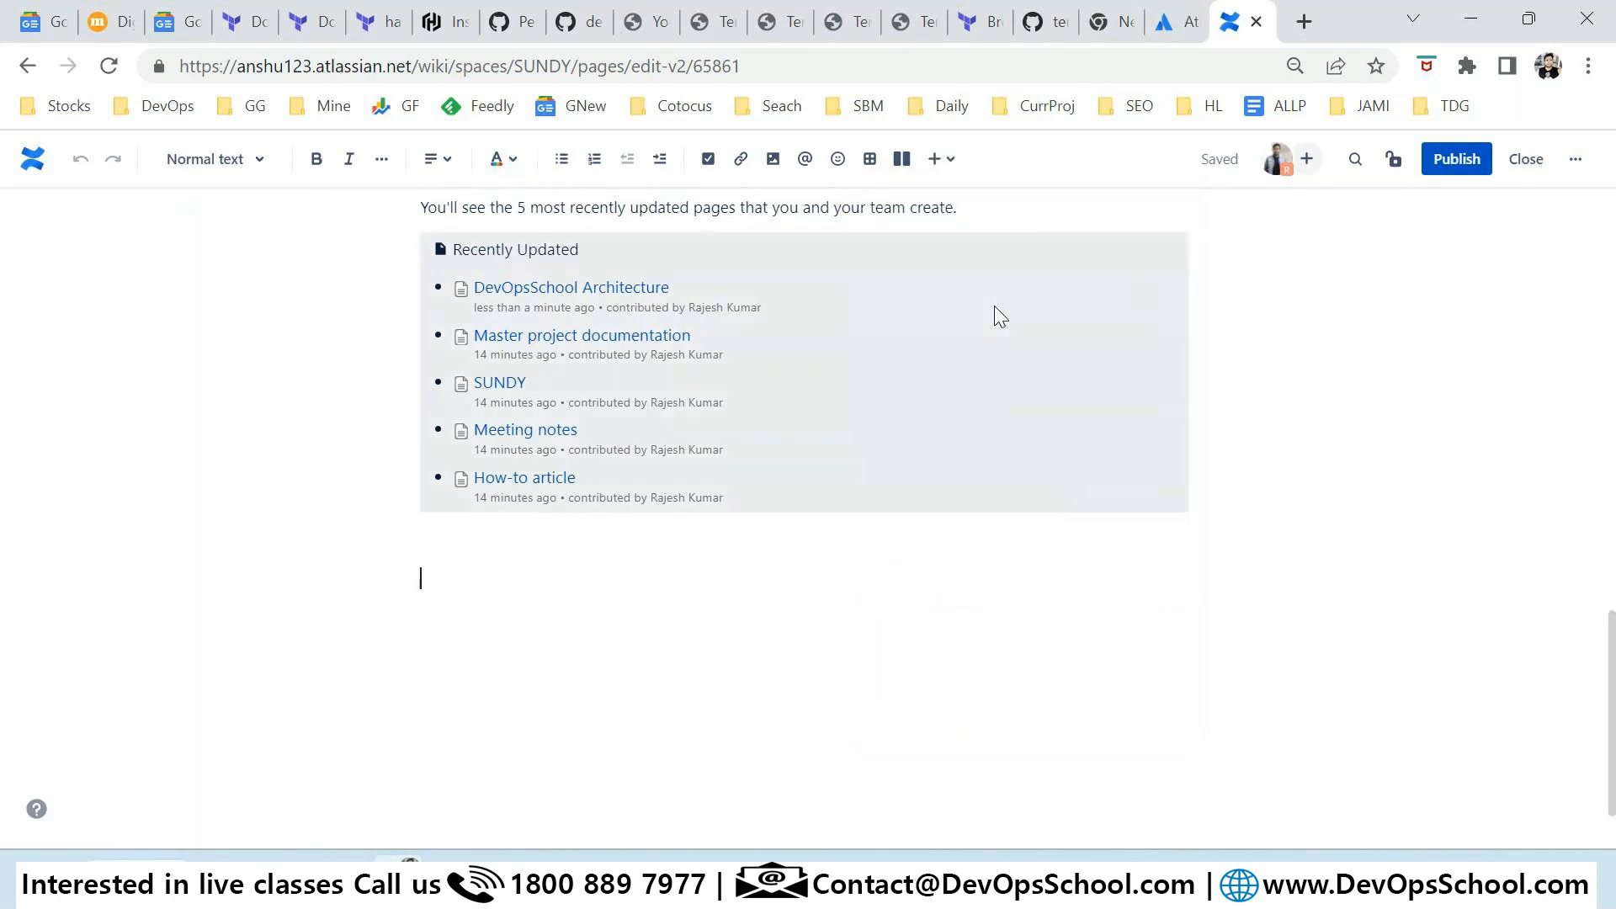
{"action": "left_click", "coordinate": [1469, 160]}
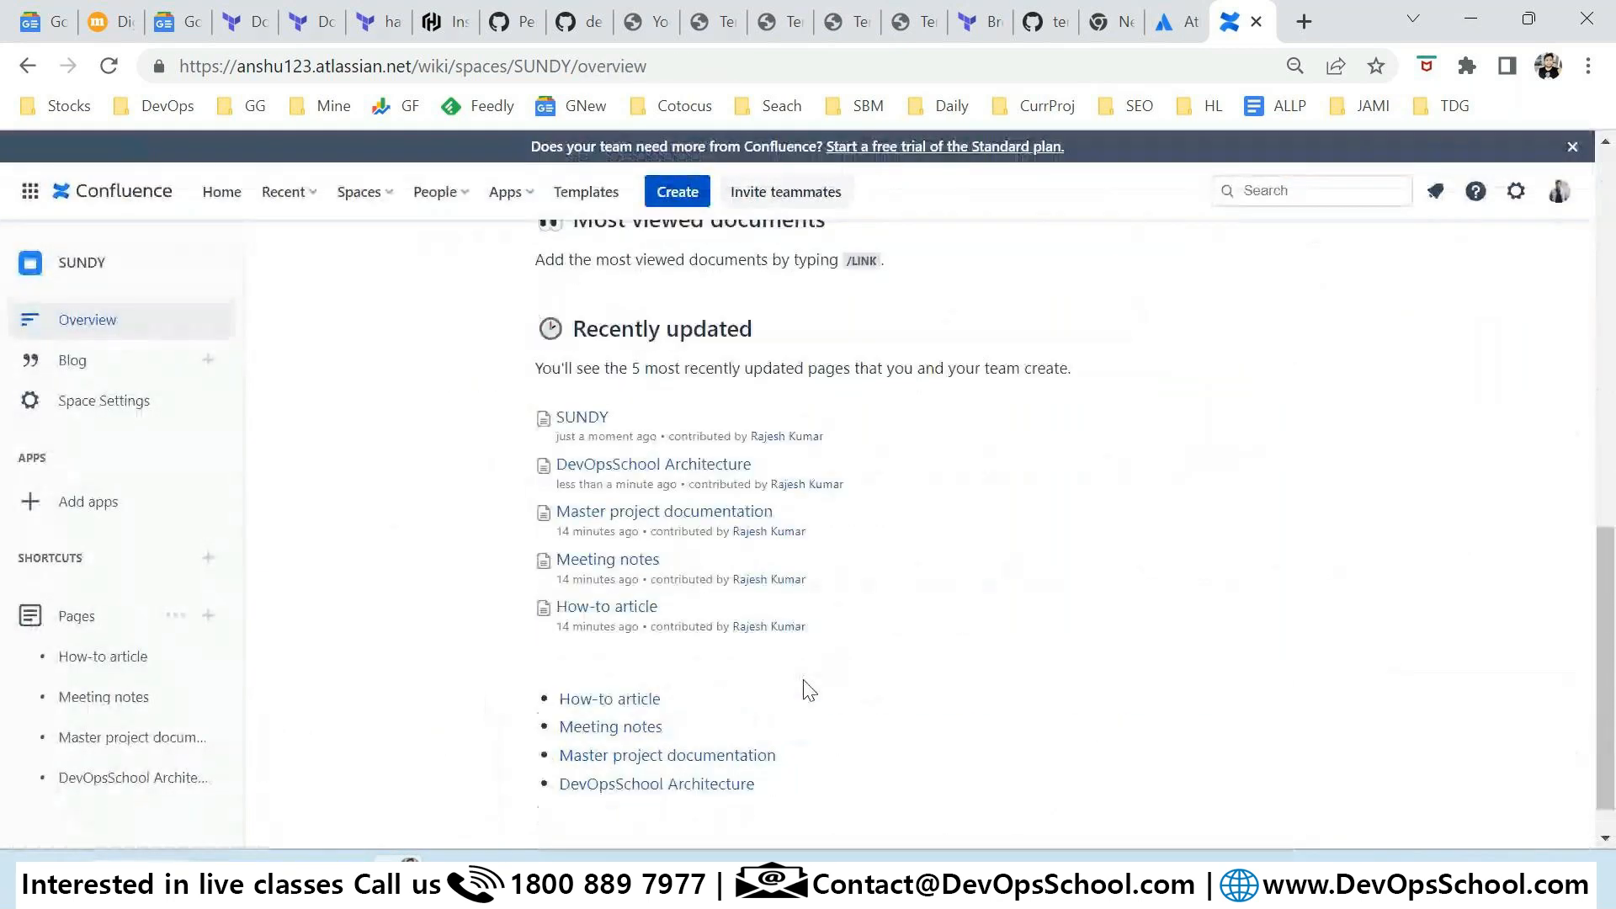
Step: Examine the child page links at the end of the published overview page
{"action": "scroll", "coordinate": [808, 691], "scroll_direction": "down", "scroll_amount": 1}
{"action": "left_click_drag", "start_coordinate": [791, 778], "coordinate": [541, 653]}
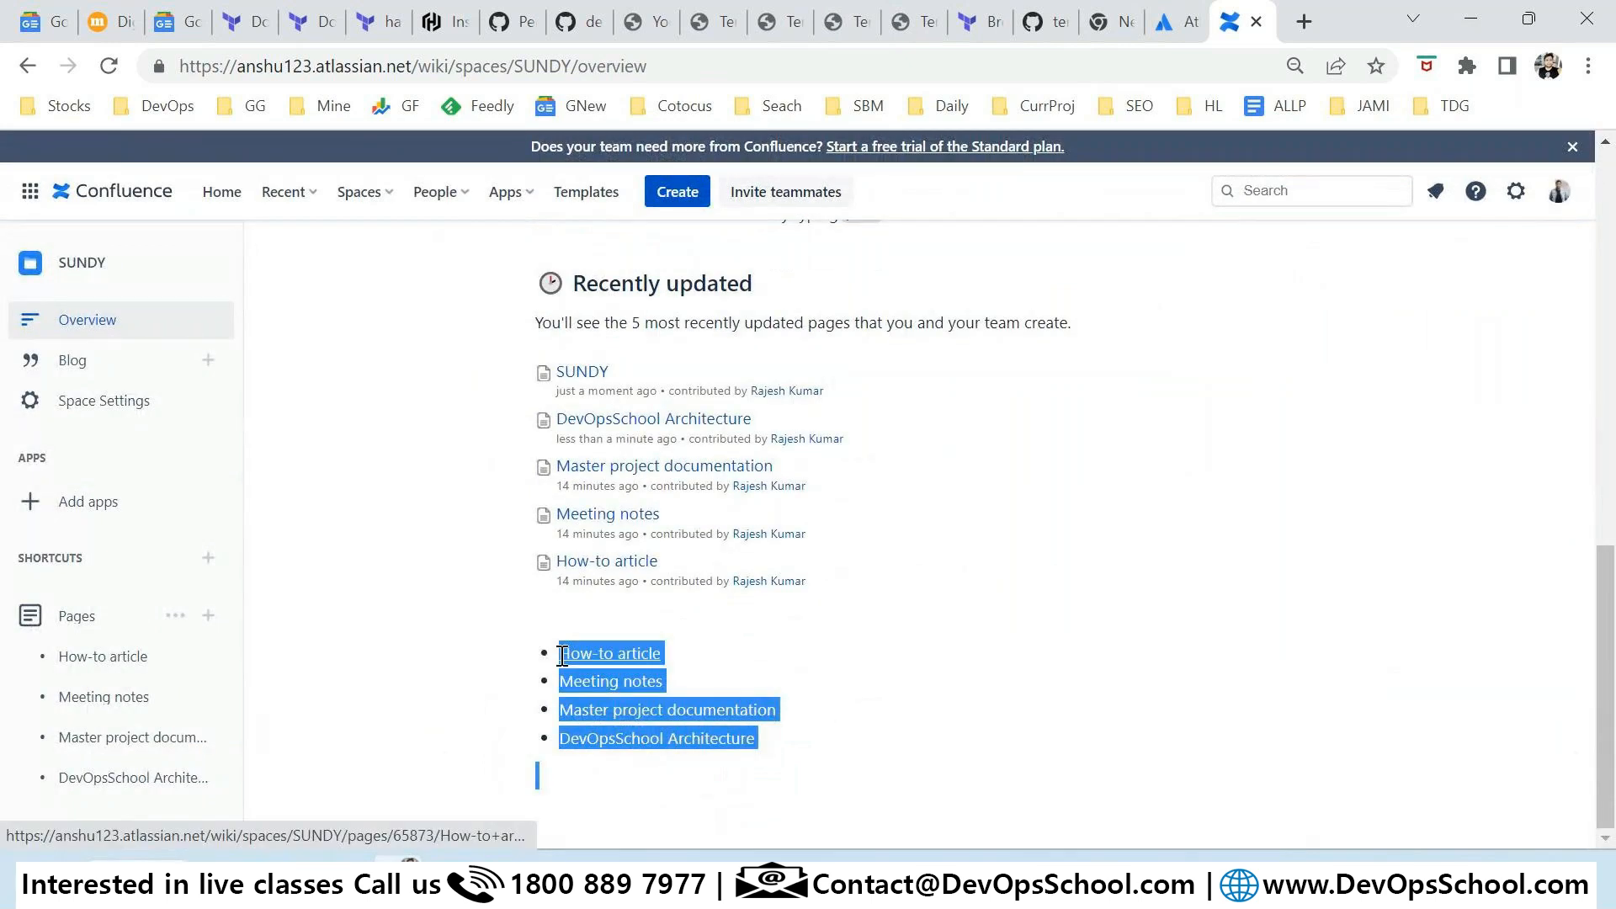
{"action": "scroll", "coordinate": [808, 670], "scroll_direction": "up", "scroll_amount": 6}
{"action": "scroll", "coordinate": [932, 657], "scroll_direction": "down", "scroll_amount": 1}
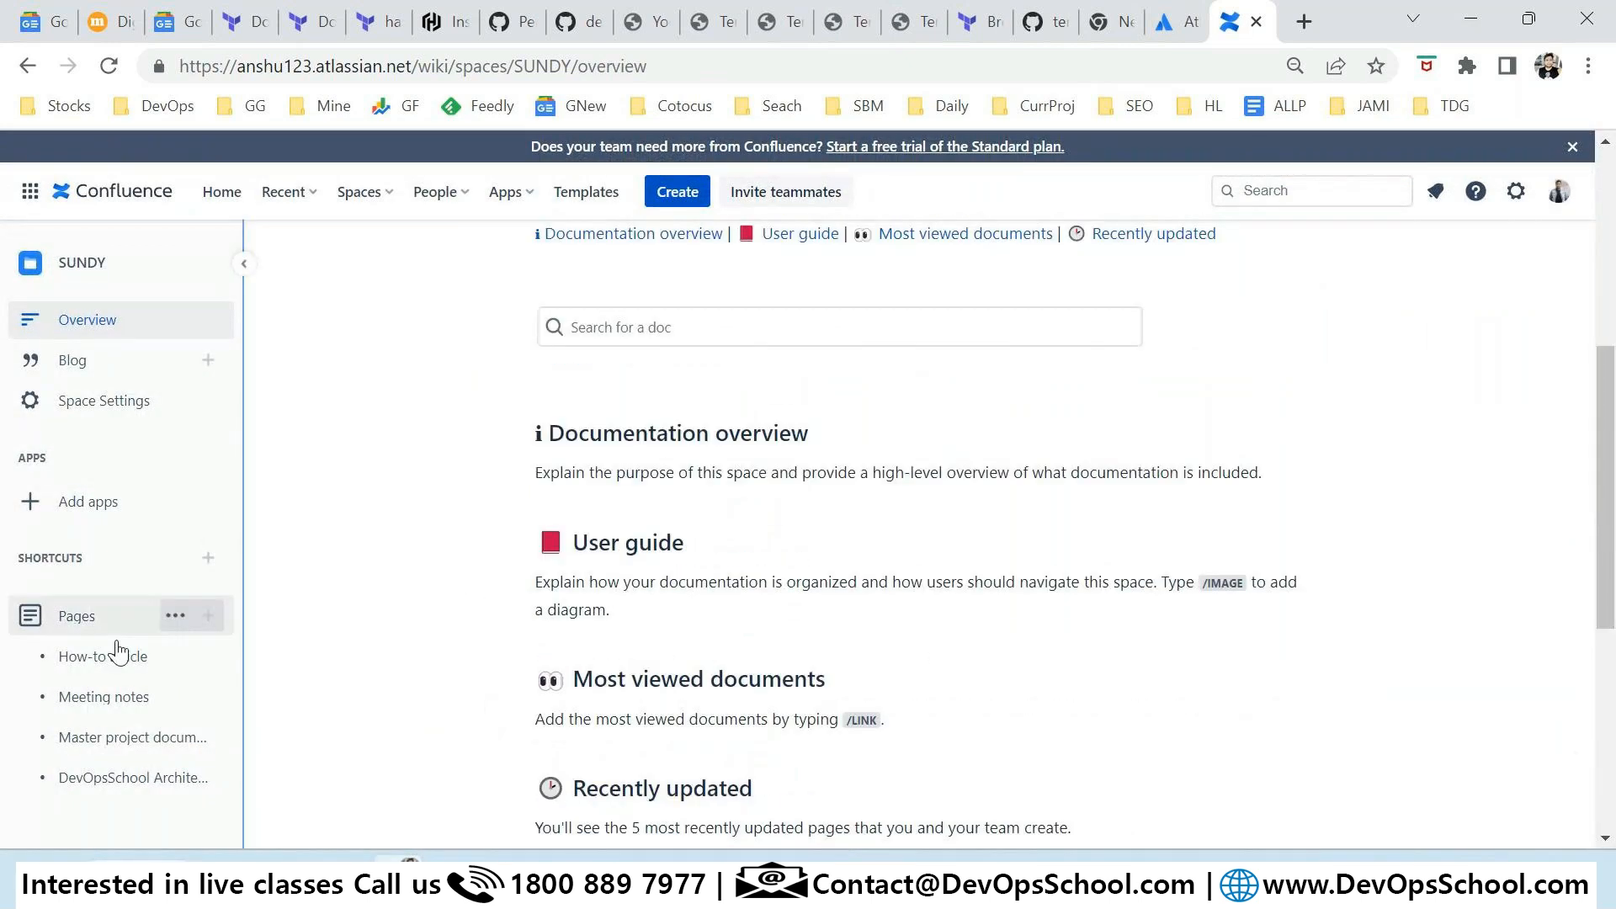
Step: Open the DevOpsSchool Architecture page for editing and insert a code snippet below the Attachments element
{"action": "left_click", "coordinate": [92, 783]}
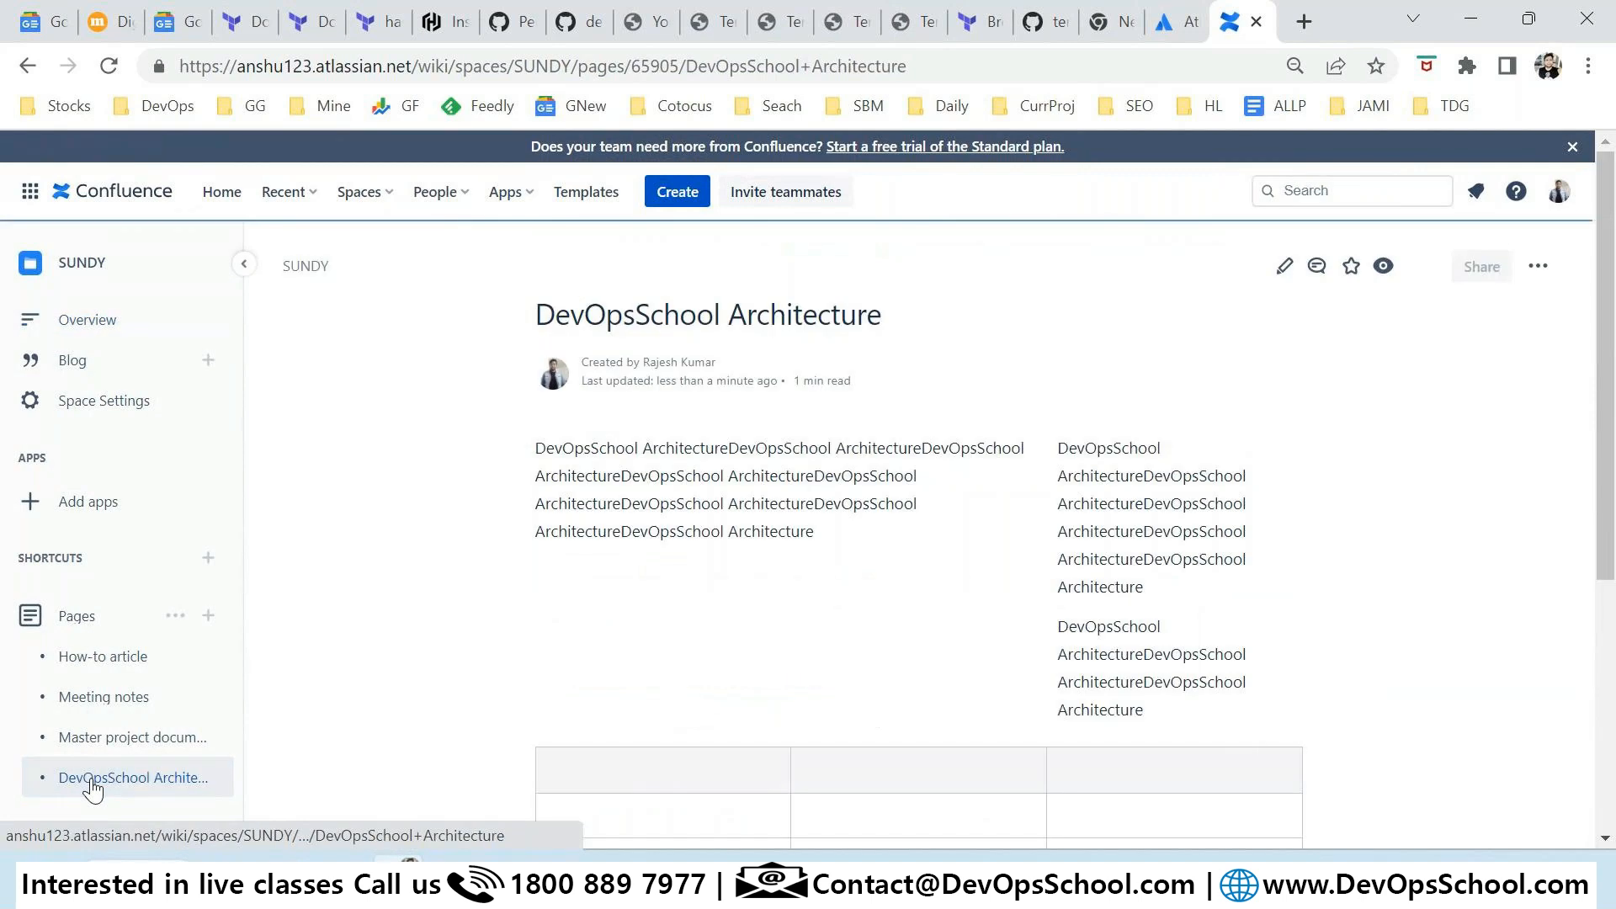
{"action": "left_click", "coordinate": [1287, 267]}
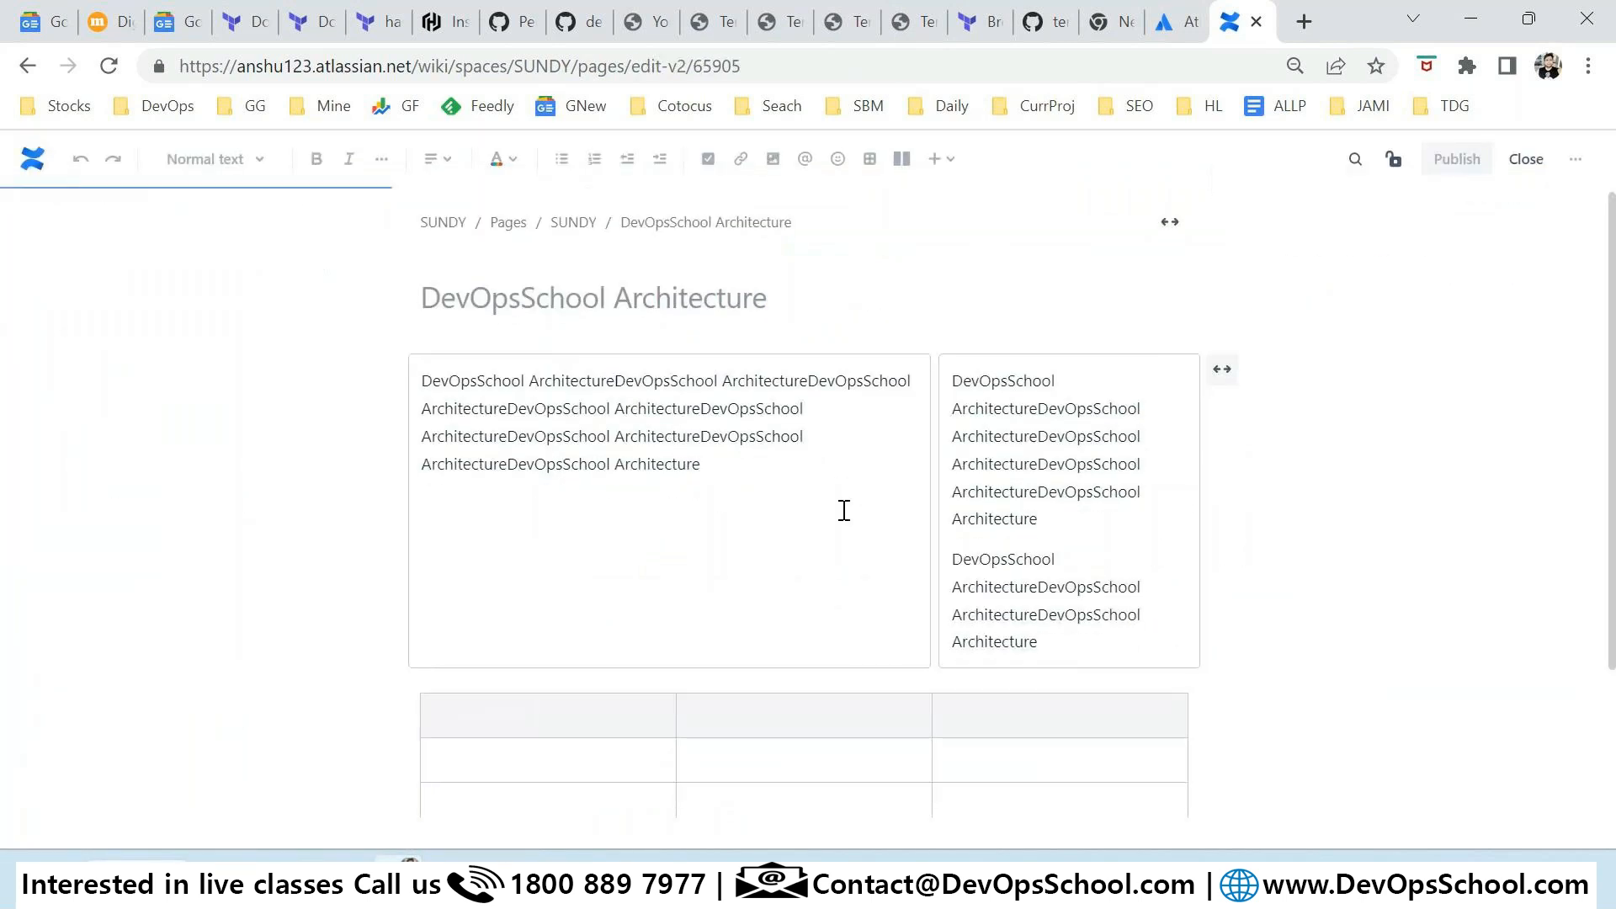
{"action": "scroll", "coordinate": [900, 208], "scroll_direction": "down", "scroll_amount": 4}
{"action": "left_click", "coordinate": [937, 159]}
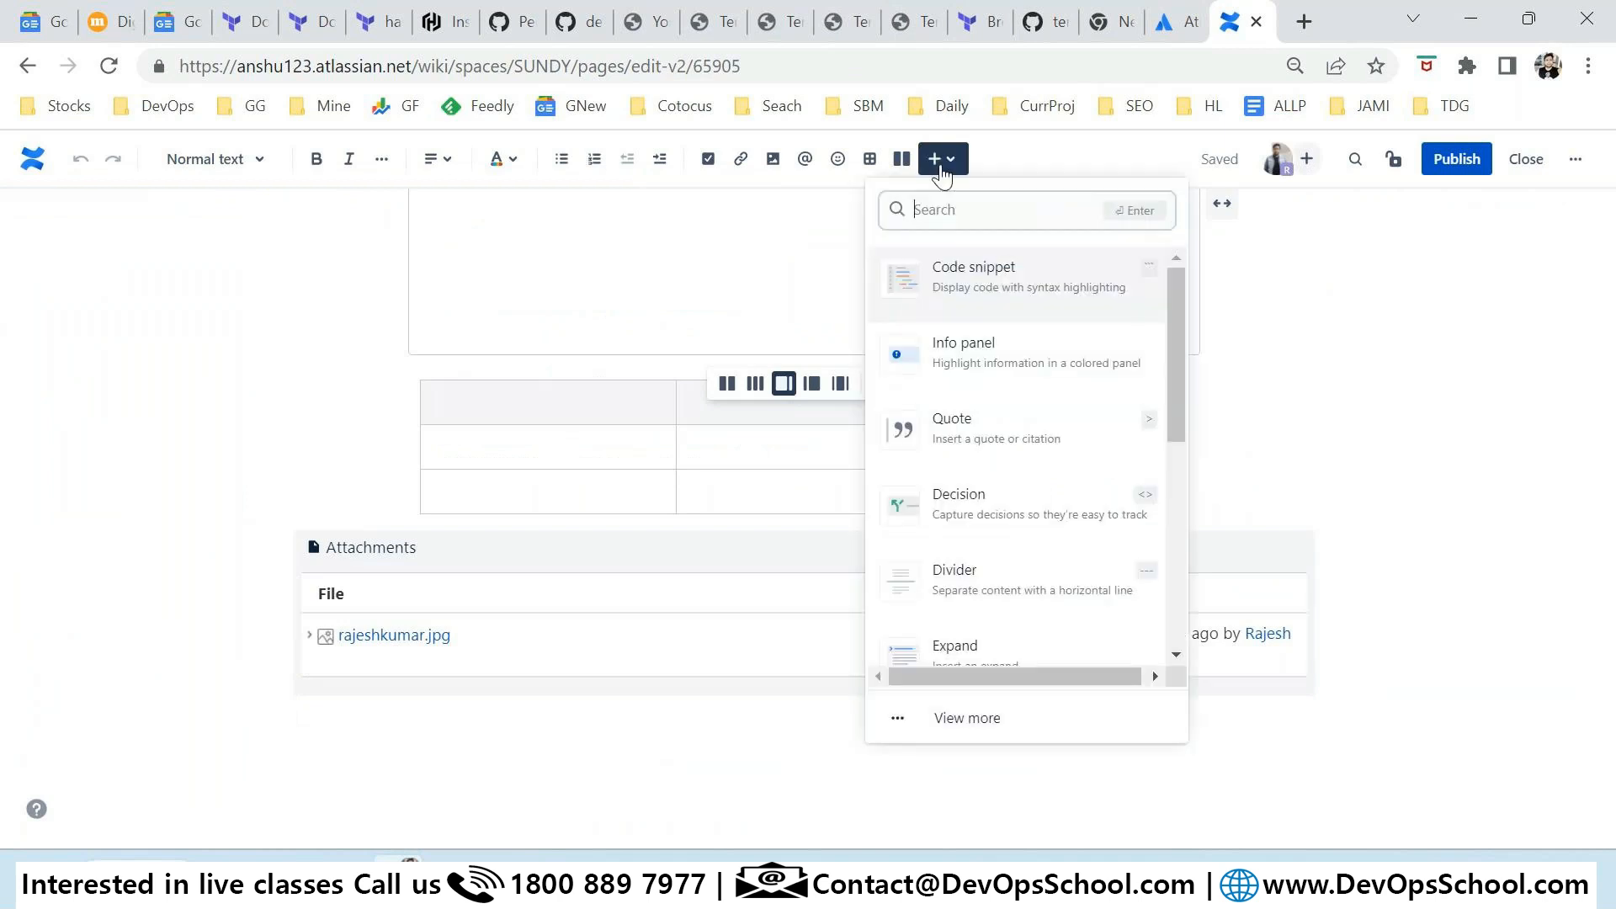
{"action": "left_click", "coordinate": [642, 617]}
{"action": "scroll", "coordinate": [952, 194], "scroll_direction": "down", "scroll_amount": 1}
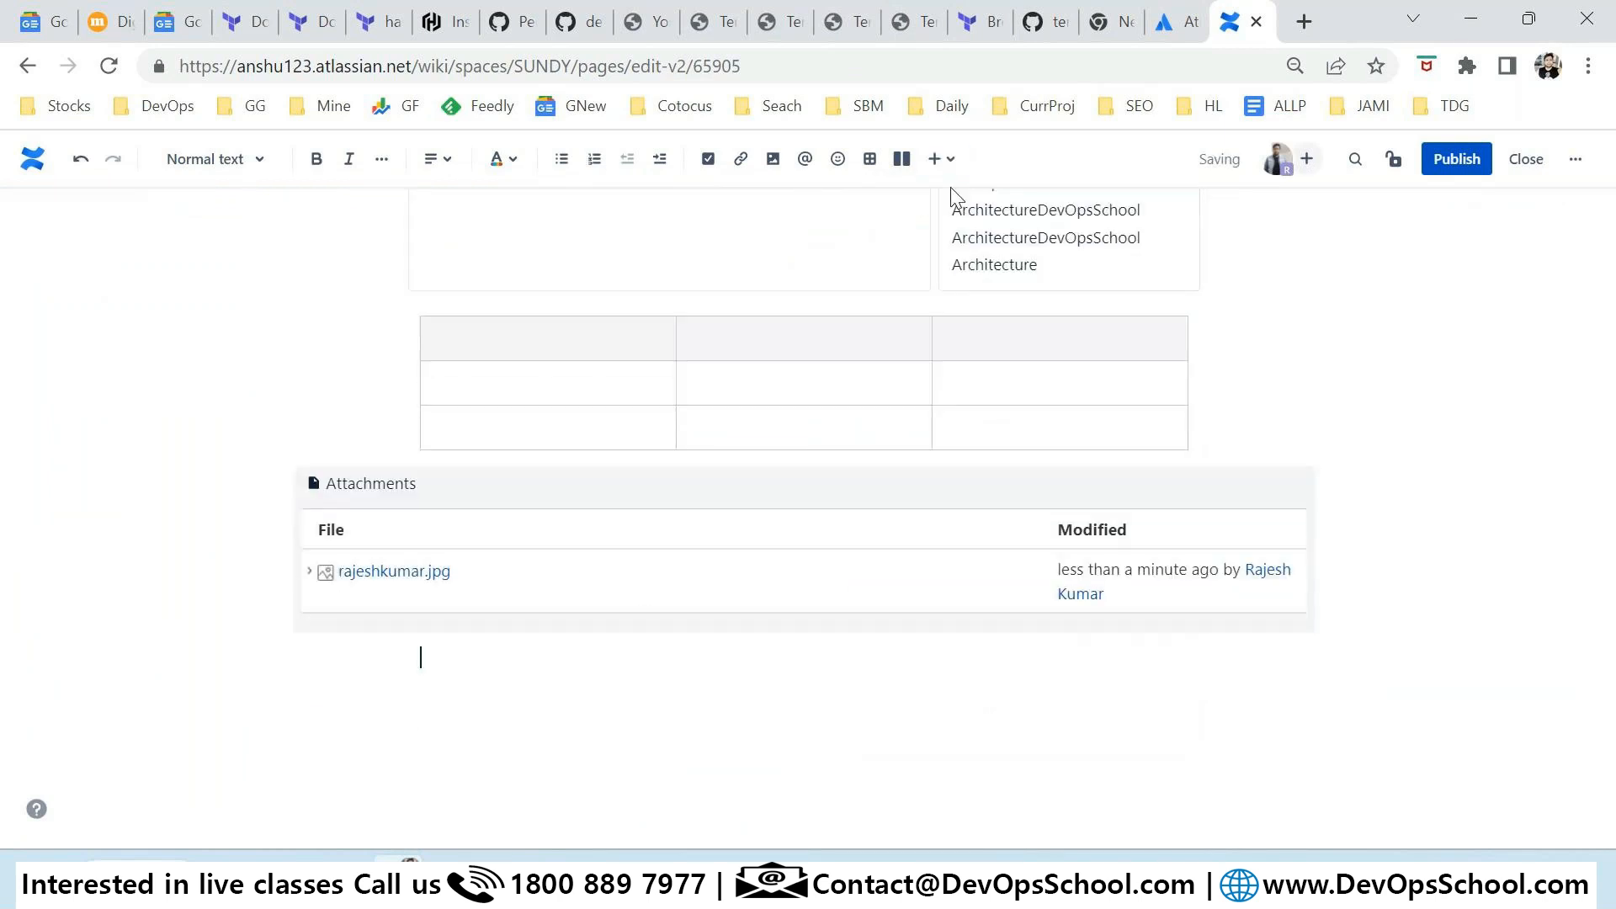
{"action": "left_click", "coordinate": [943, 160]}
{"action": "type", "text": "code"}
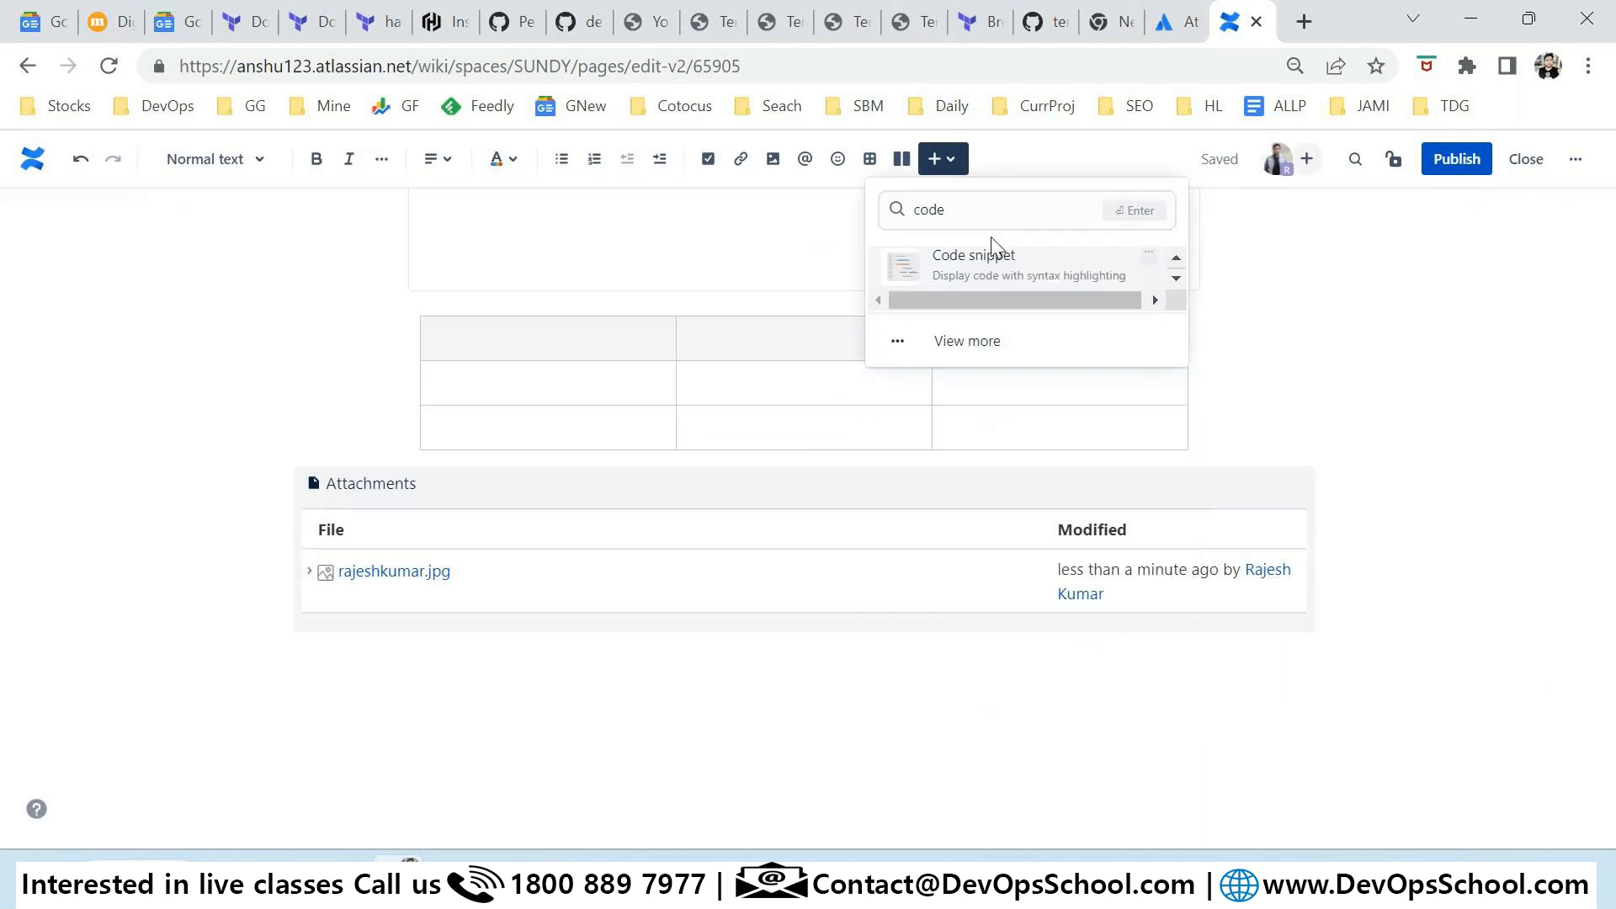
{"action": "left_click", "coordinate": [992, 257]}
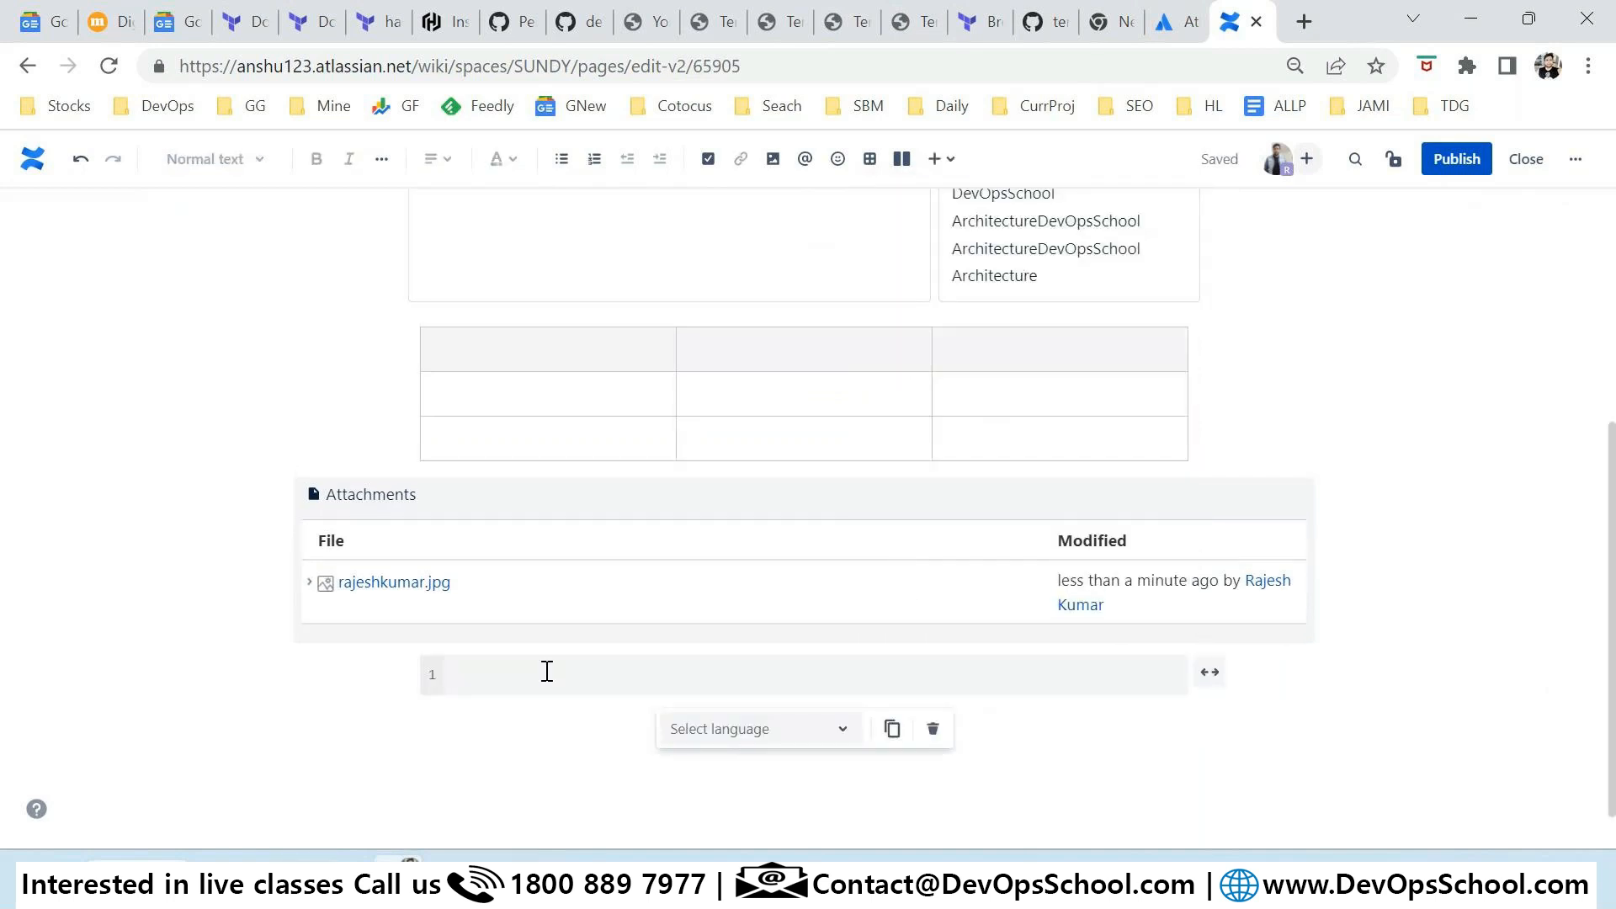
Step: Fill the code snippet with eight lines: "dsdasdadsaas", "sds", "ad", "sad", a blank line, "adasd", "a" and "d", and publish the page
{"action": "type", "text": "dsdasdadsaas"}
{"action": "key", "text": "Return"}
{"action": "type", "text": "sds"}
{"action": "key", "text": "Return"}
{"action": "type", "text": "ad"}
{"action": "key", "text": "Return"}
{"action": "type", "text": "sad"}
{"action": "key", "text": "Return"}
{"action": "key", "text": "Return"}
{"action": "type", "text": "adasd"}
{"action": "key", "text": "Return"}
{"action": "type", "text": "a d"}
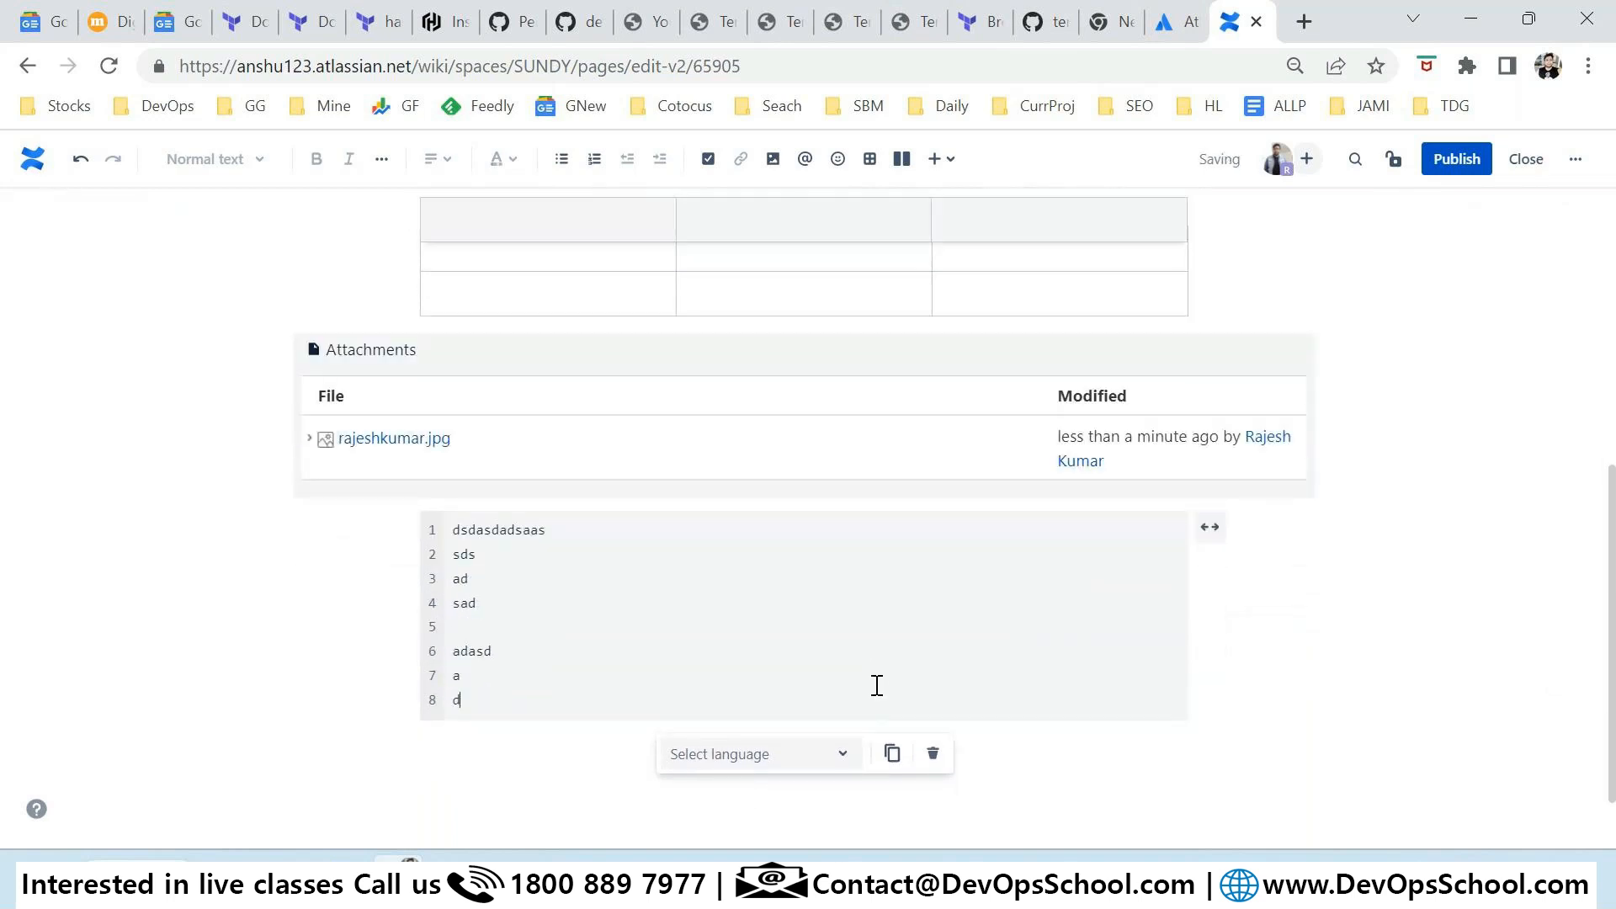
{"action": "left_click", "coordinate": [1459, 165]}
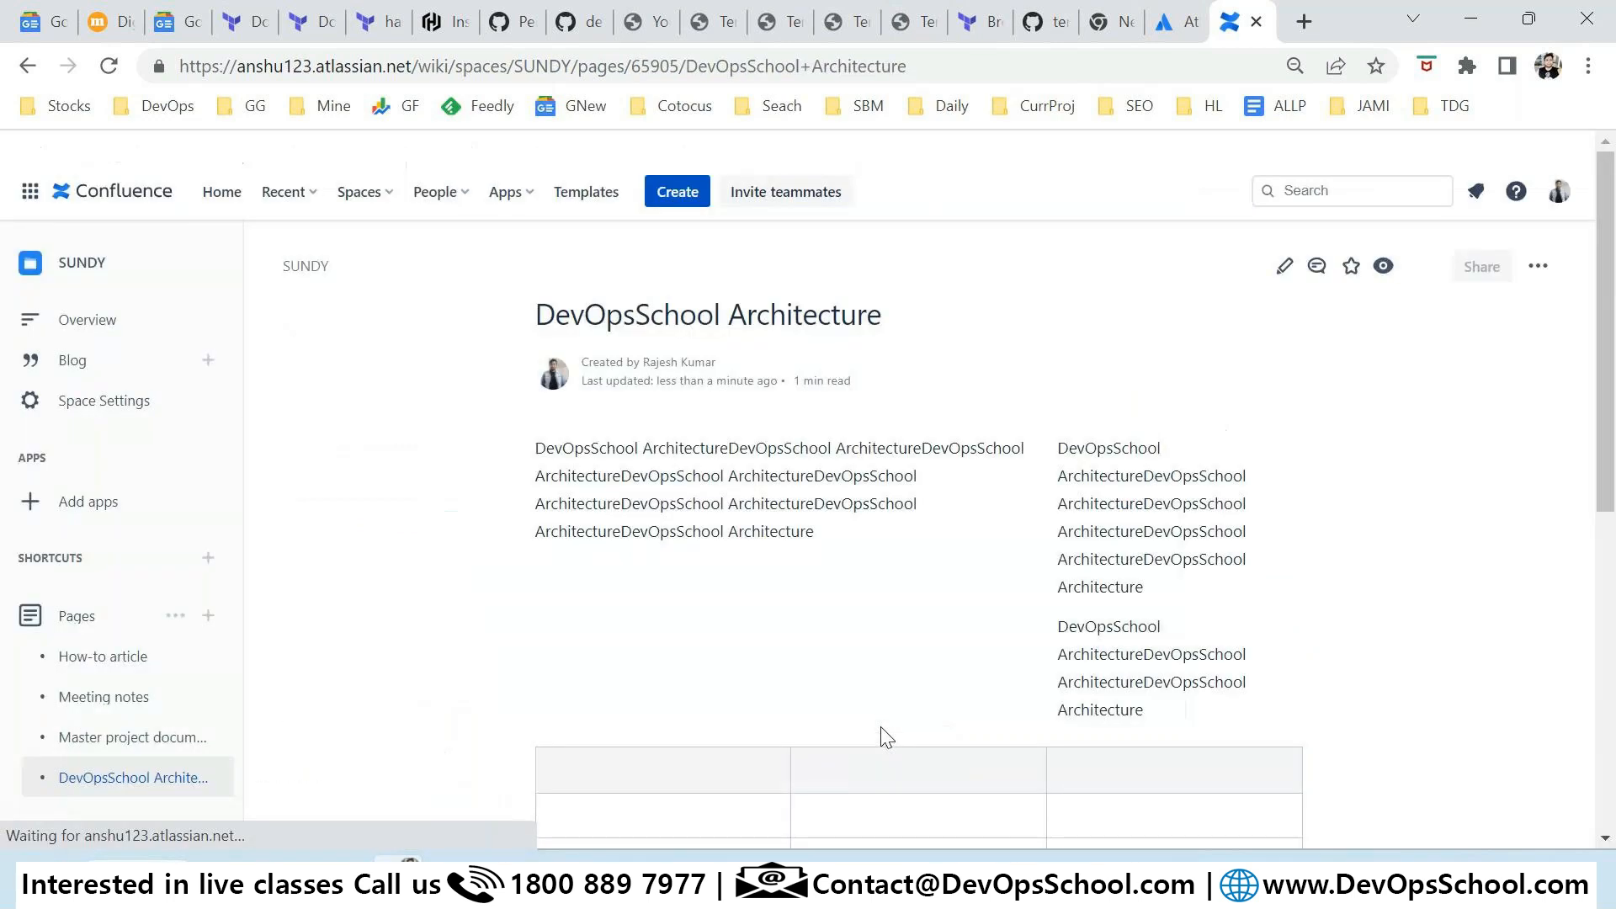
Step: Review the code snippet on the published DevOpsSchool Architecture page
{"action": "scroll", "coordinate": [649, 541], "scroll_direction": "down", "scroll_amount": 10}
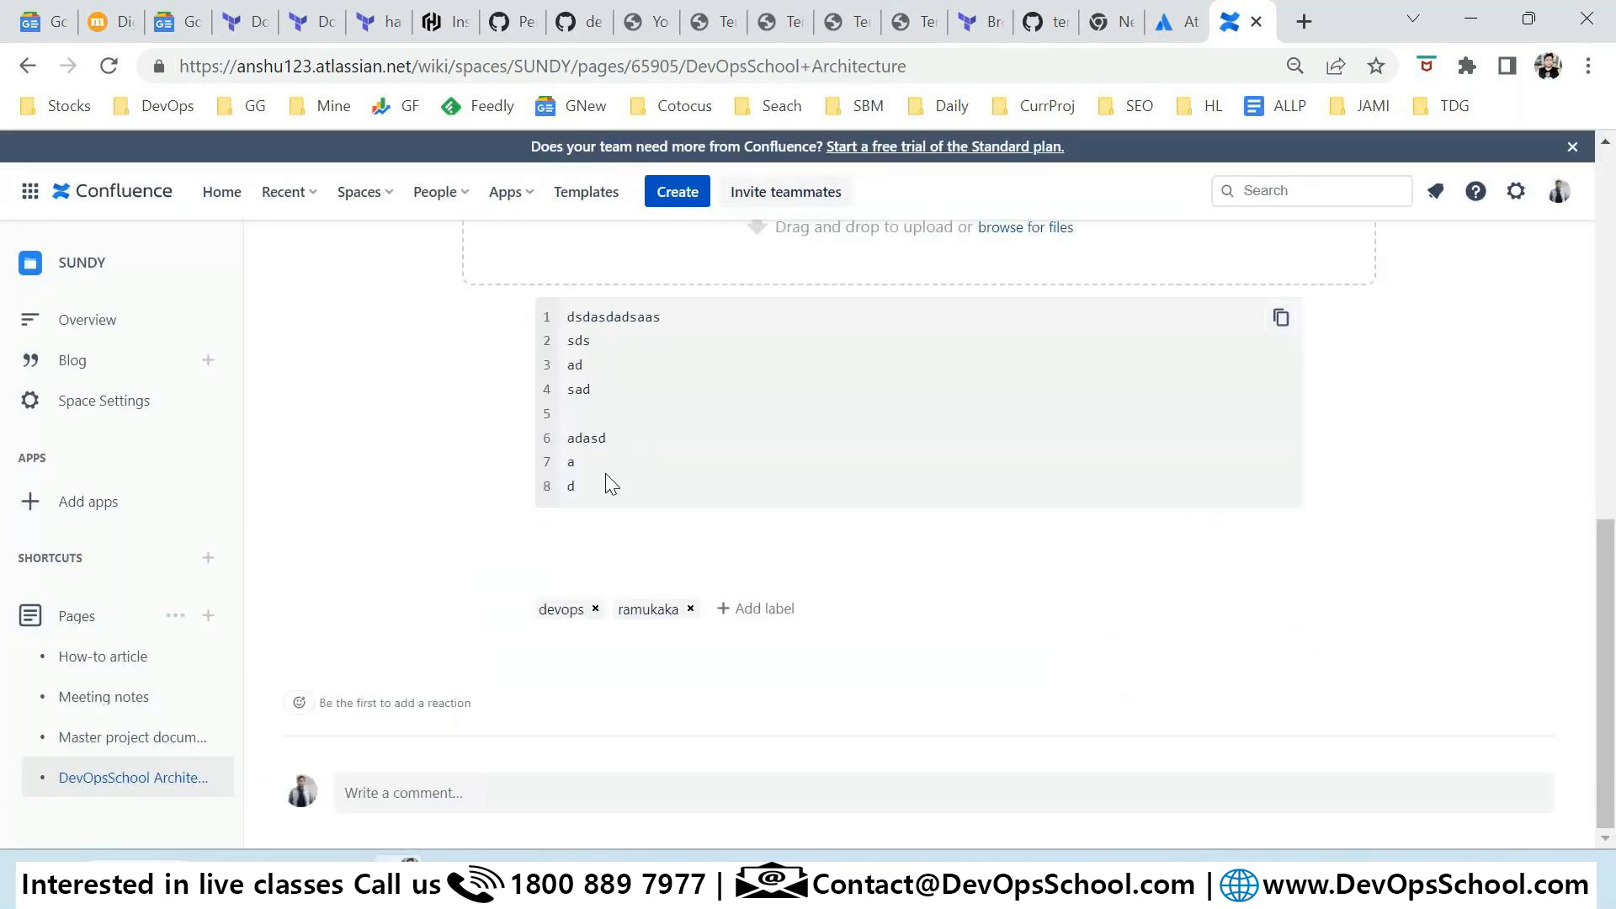
{"action": "left_click_drag", "start_coordinate": [605, 474], "coordinate": [568, 317]}
{"action": "scroll", "coordinate": [1241, 620], "scroll_direction": "up", "scroll_amount": 3}
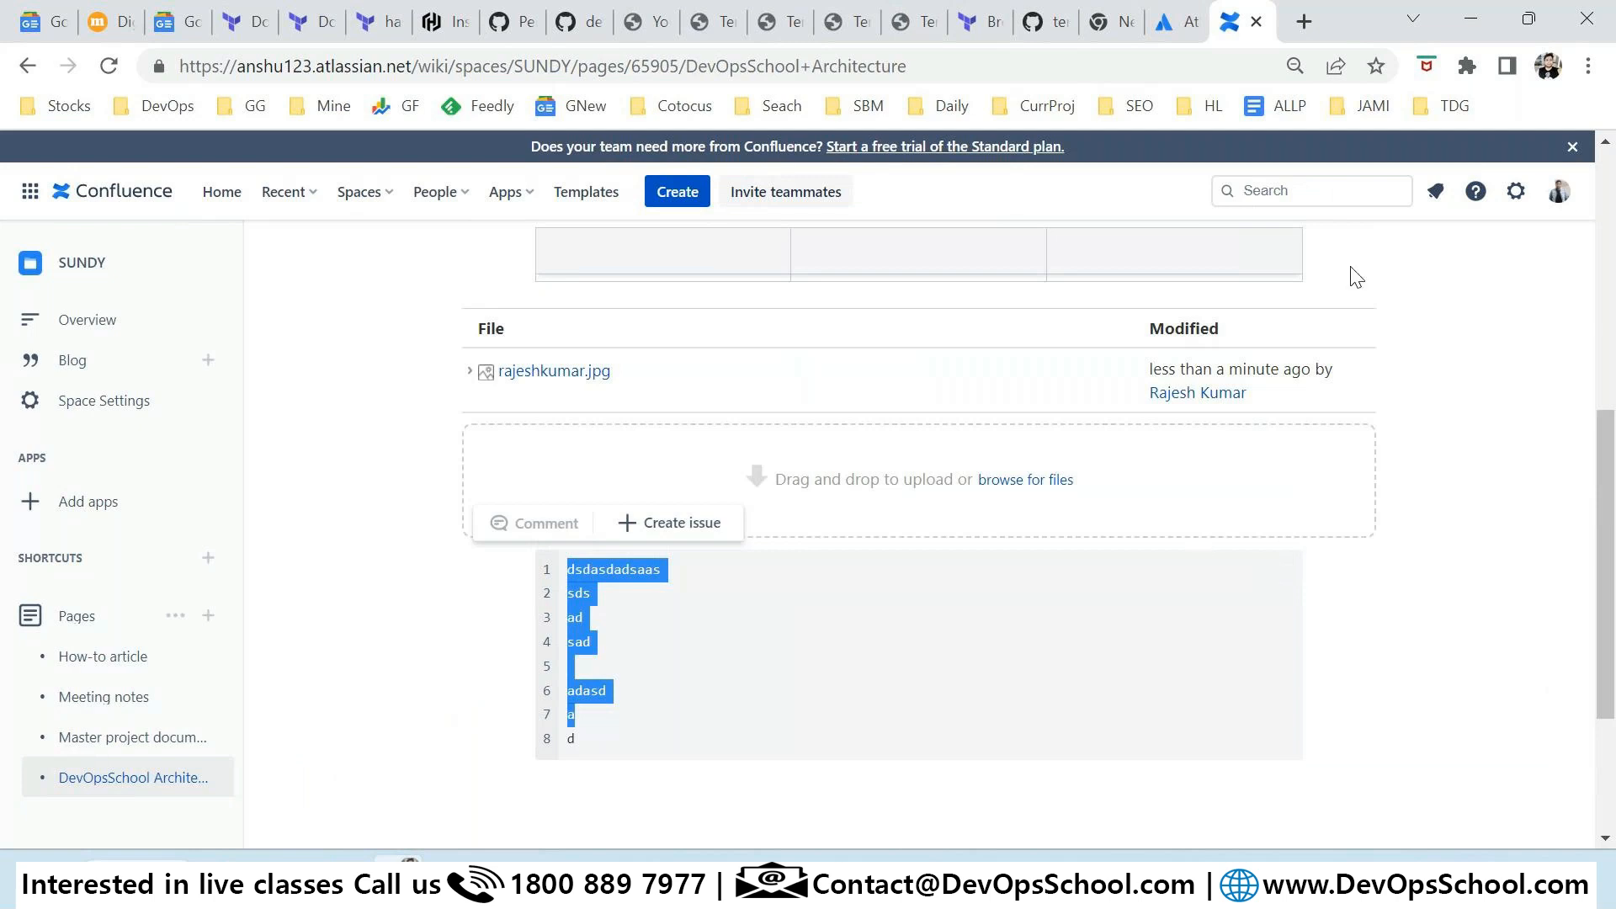
{"action": "scroll", "coordinate": [1357, 450], "scroll_direction": "up", "scroll_amount": 2}
{"action": "scroll", "coordinate": [1357, 449], "scroll_direction": "up", "scroll_amount": 5}
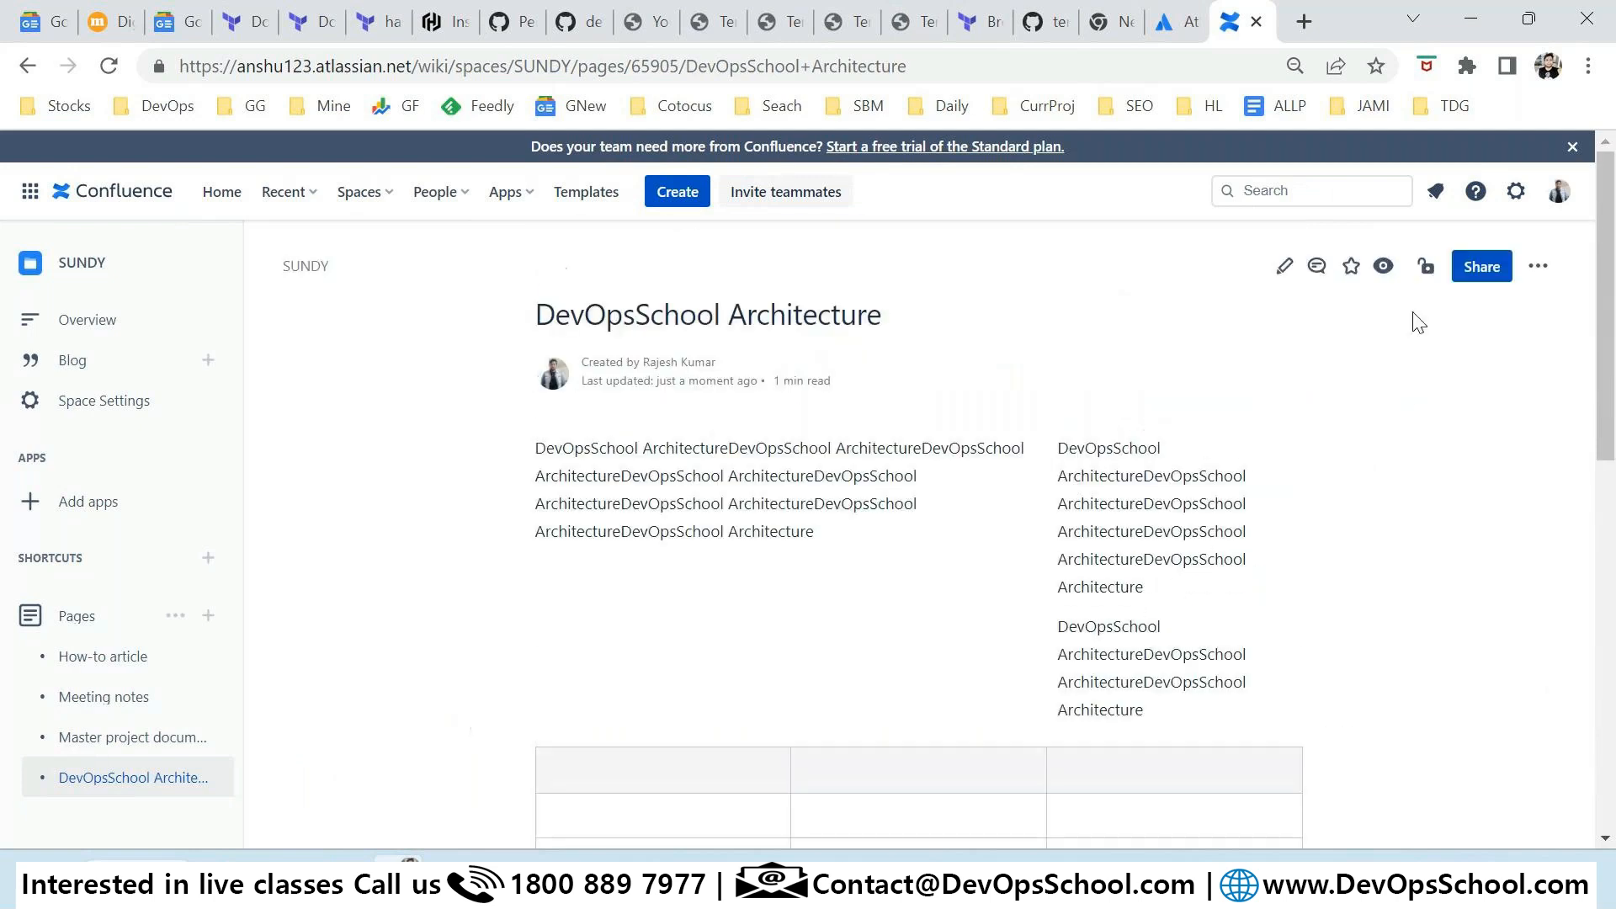
Step: Open the DevOpsSchool Architecture page for editing and examine the full catalogue of insertable elements without inserting any
{"action": "left_click", "coordinate": [1279, 268]}
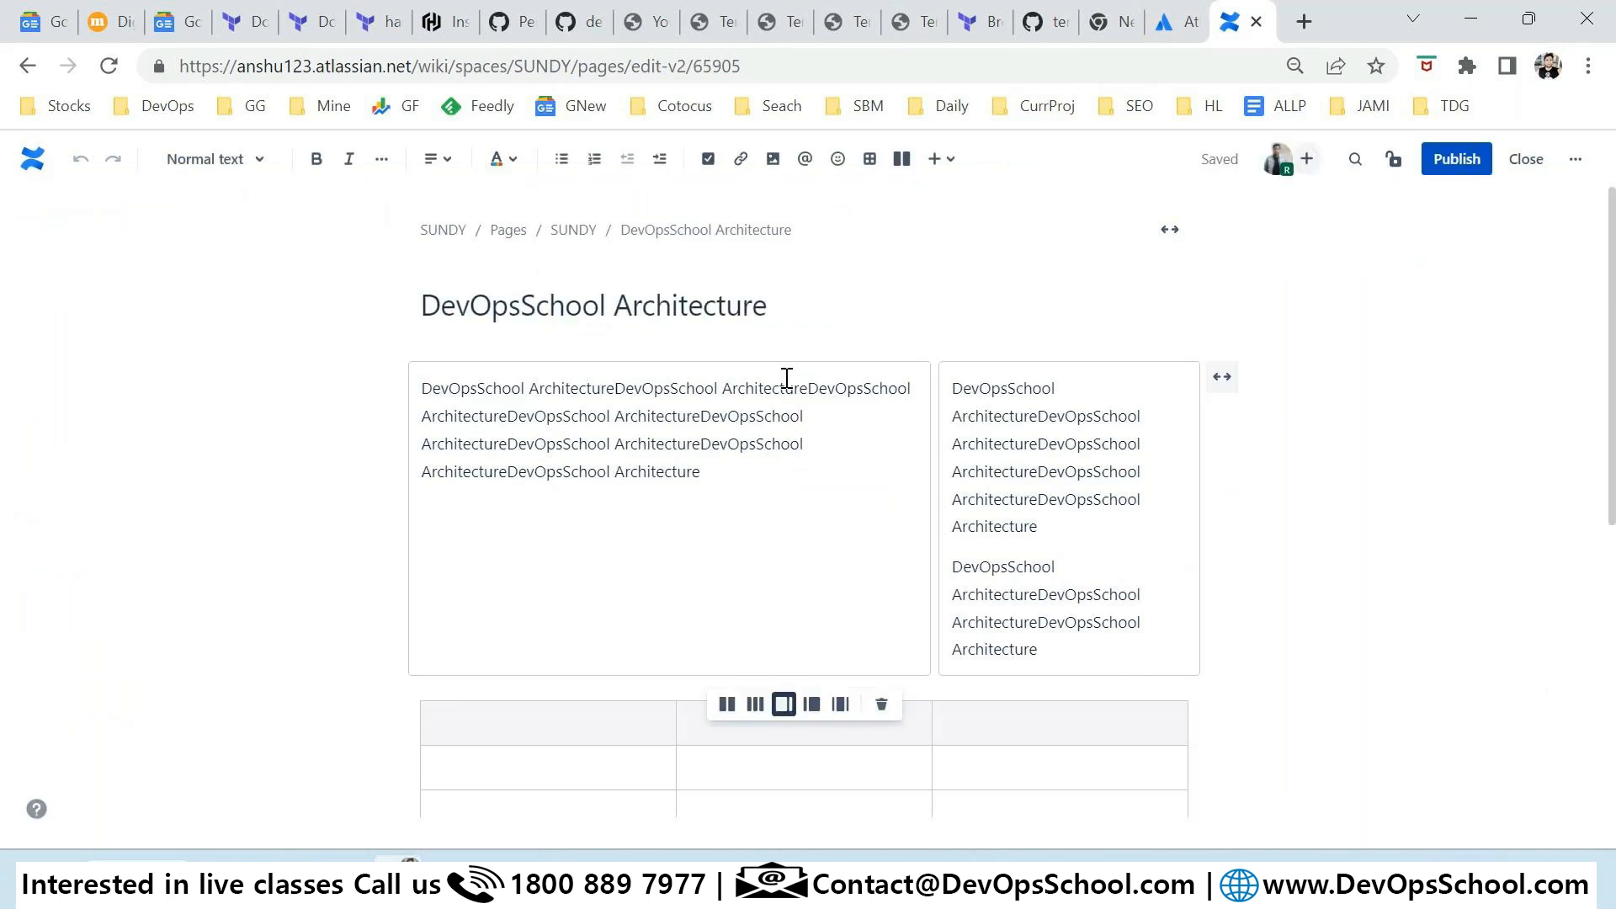
{"action": "left_click", "coordinate": [940, 161]}
{"action": "left_click", "coordinate": [1002, 706]}
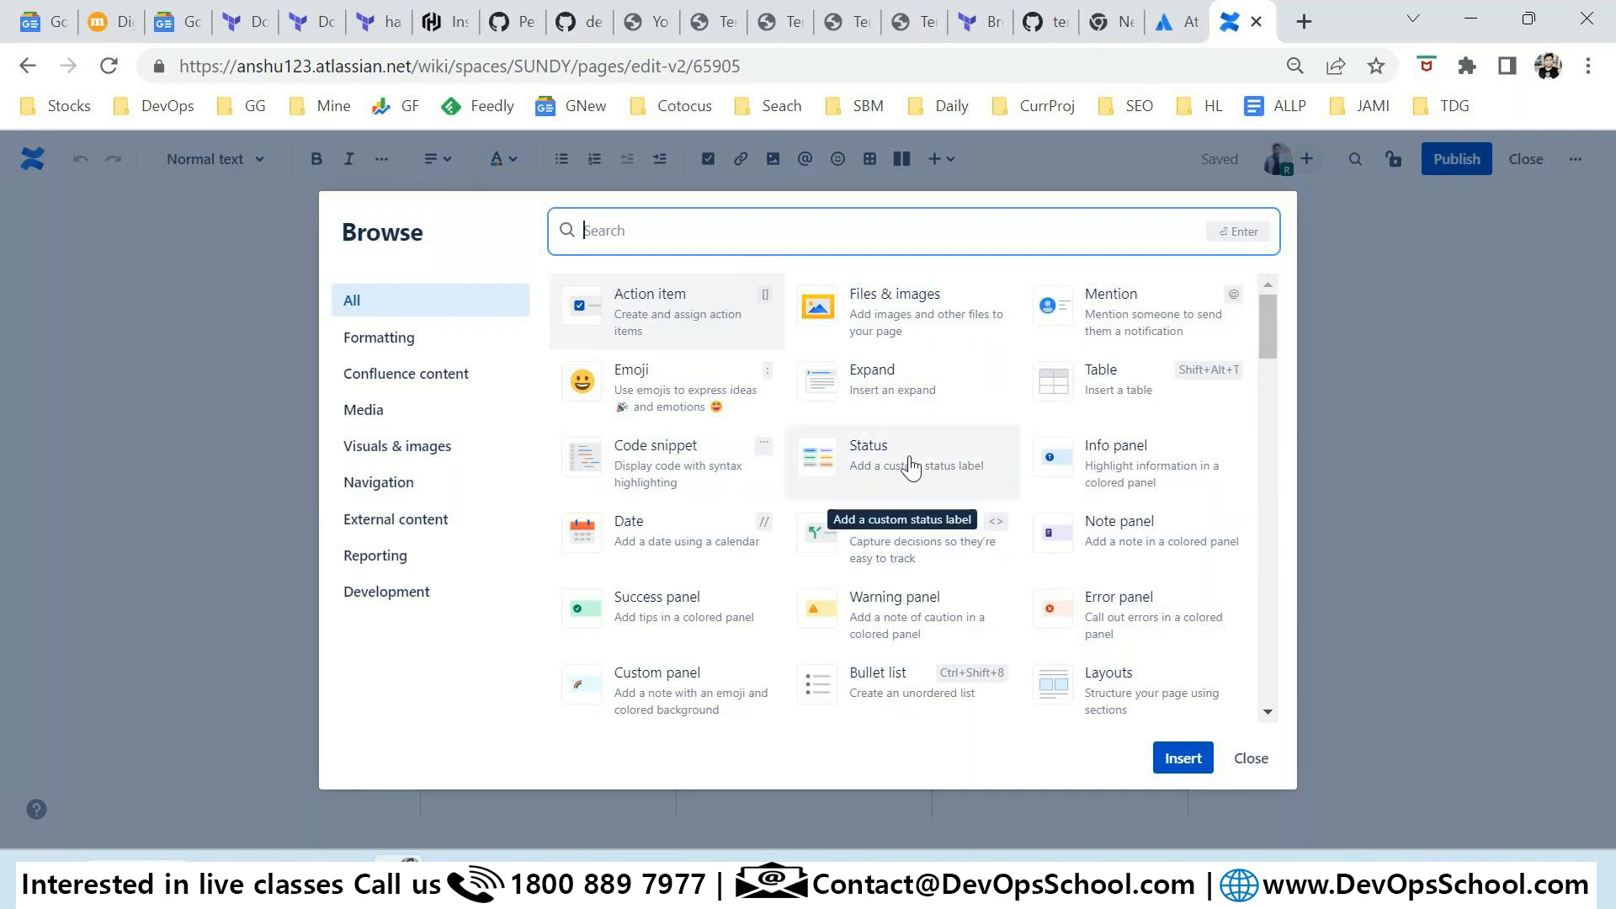
{"action": "scroll", "coordinate": [1137, 606], "scroll_direction": "down", "scroll_amount": 2}
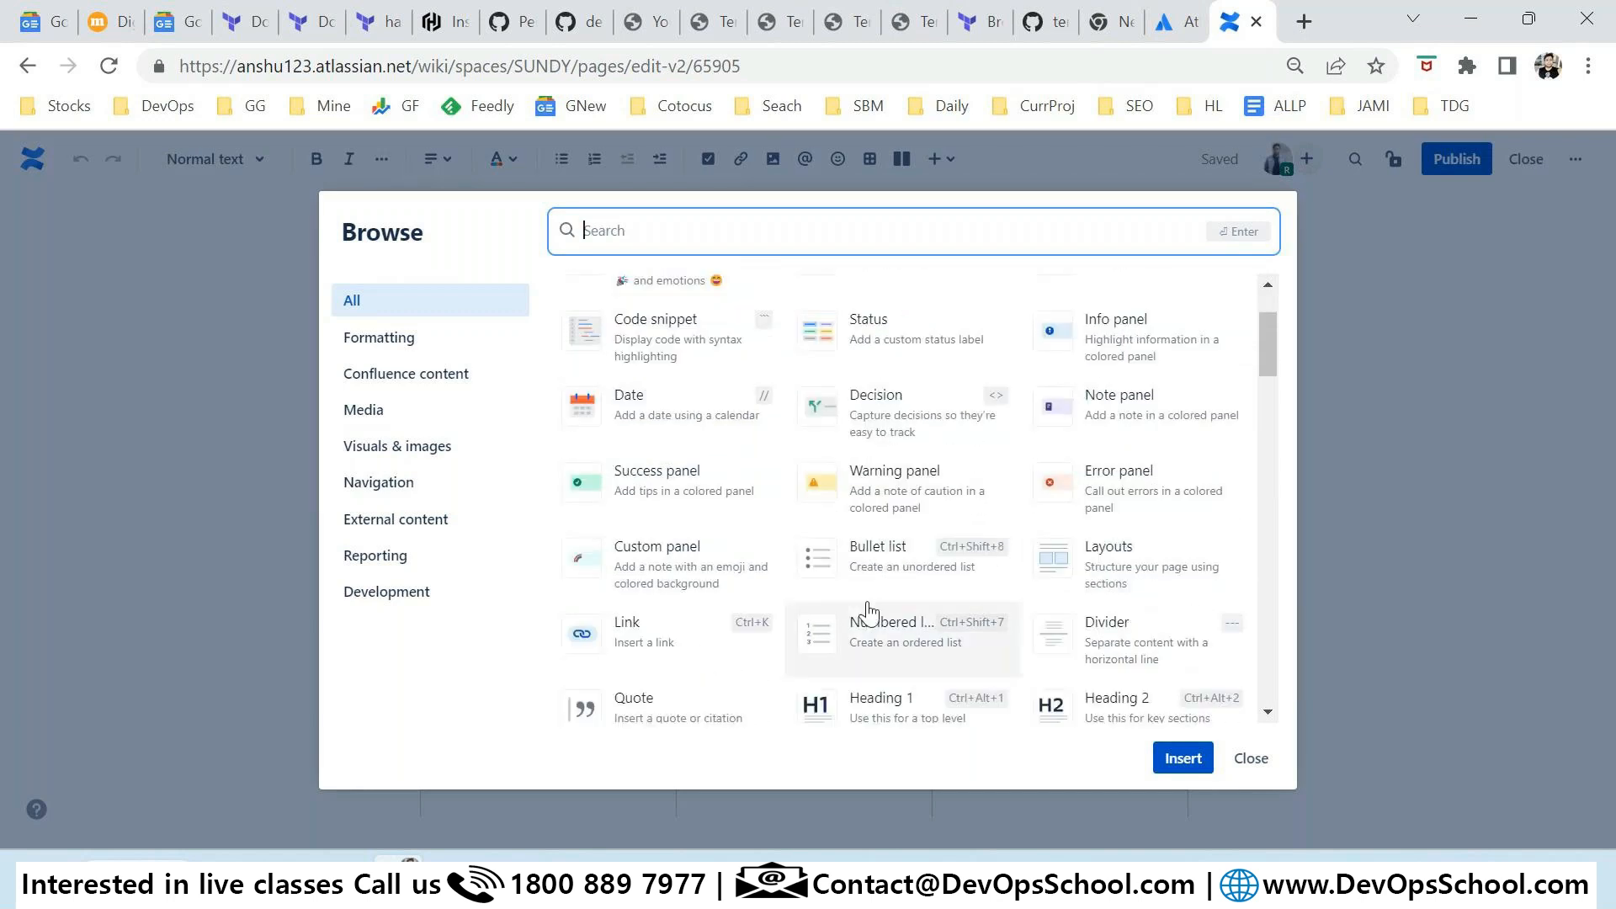
{"action": "scroll", "coordinate": [825, 560], "scroll_direction": "down", "scroll_amount": 2}
{"action": "scroll", "coordinate": [842, 547], "scroll_direction": "down", "scroll_amount": 2}
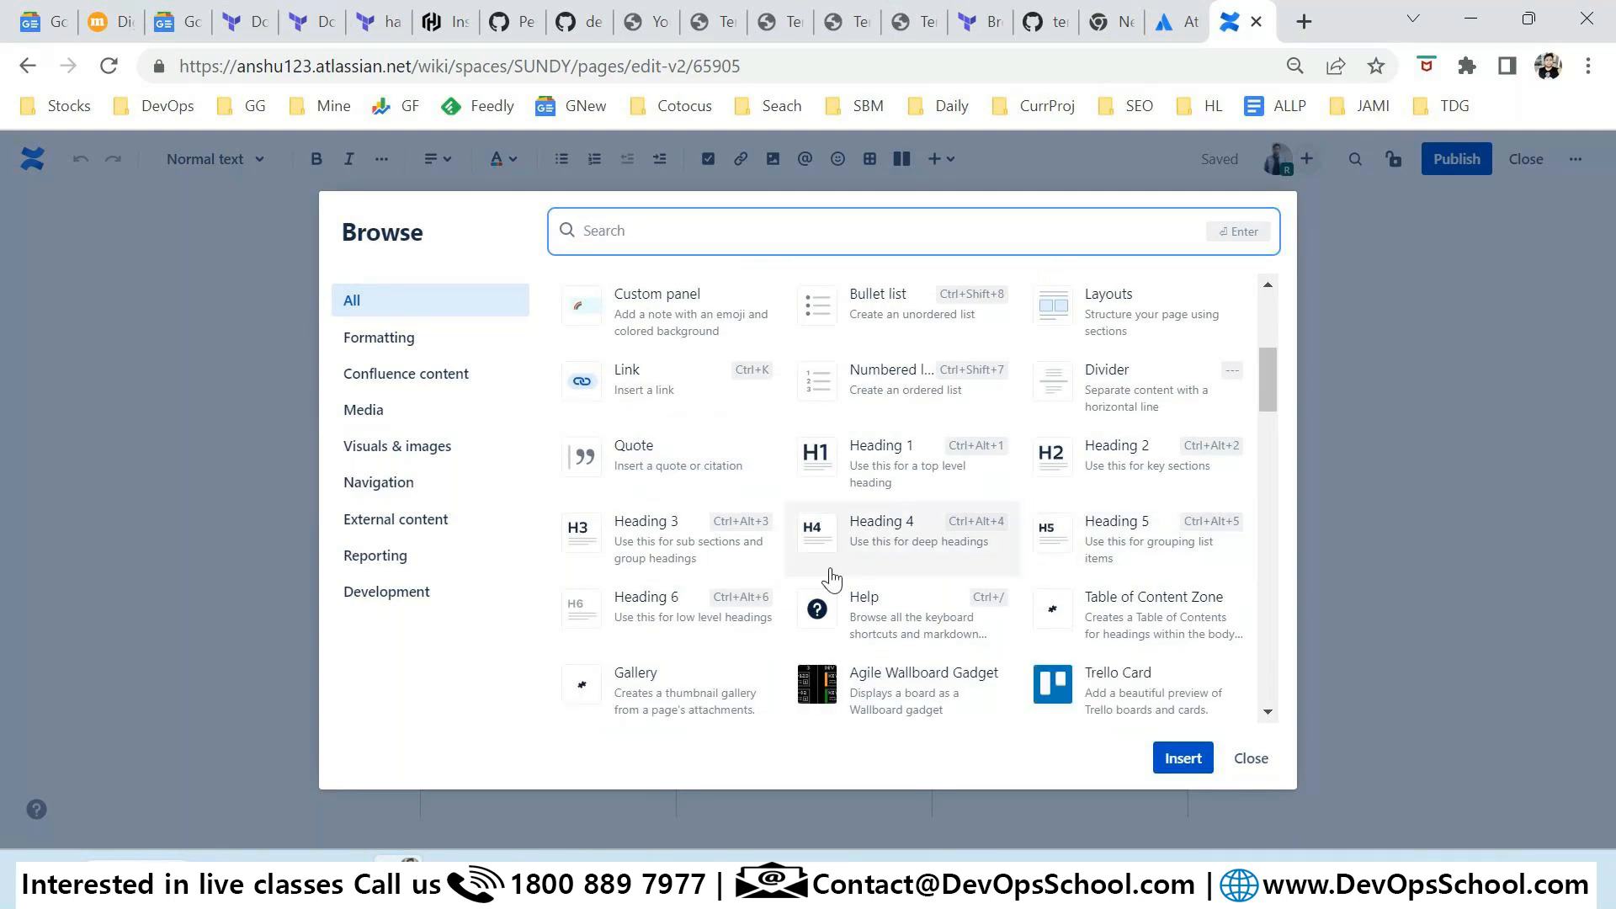
{"action": "scroll", "coordinate": [830, 579], "scroll_direction": "down", "scroll_amount": 3}
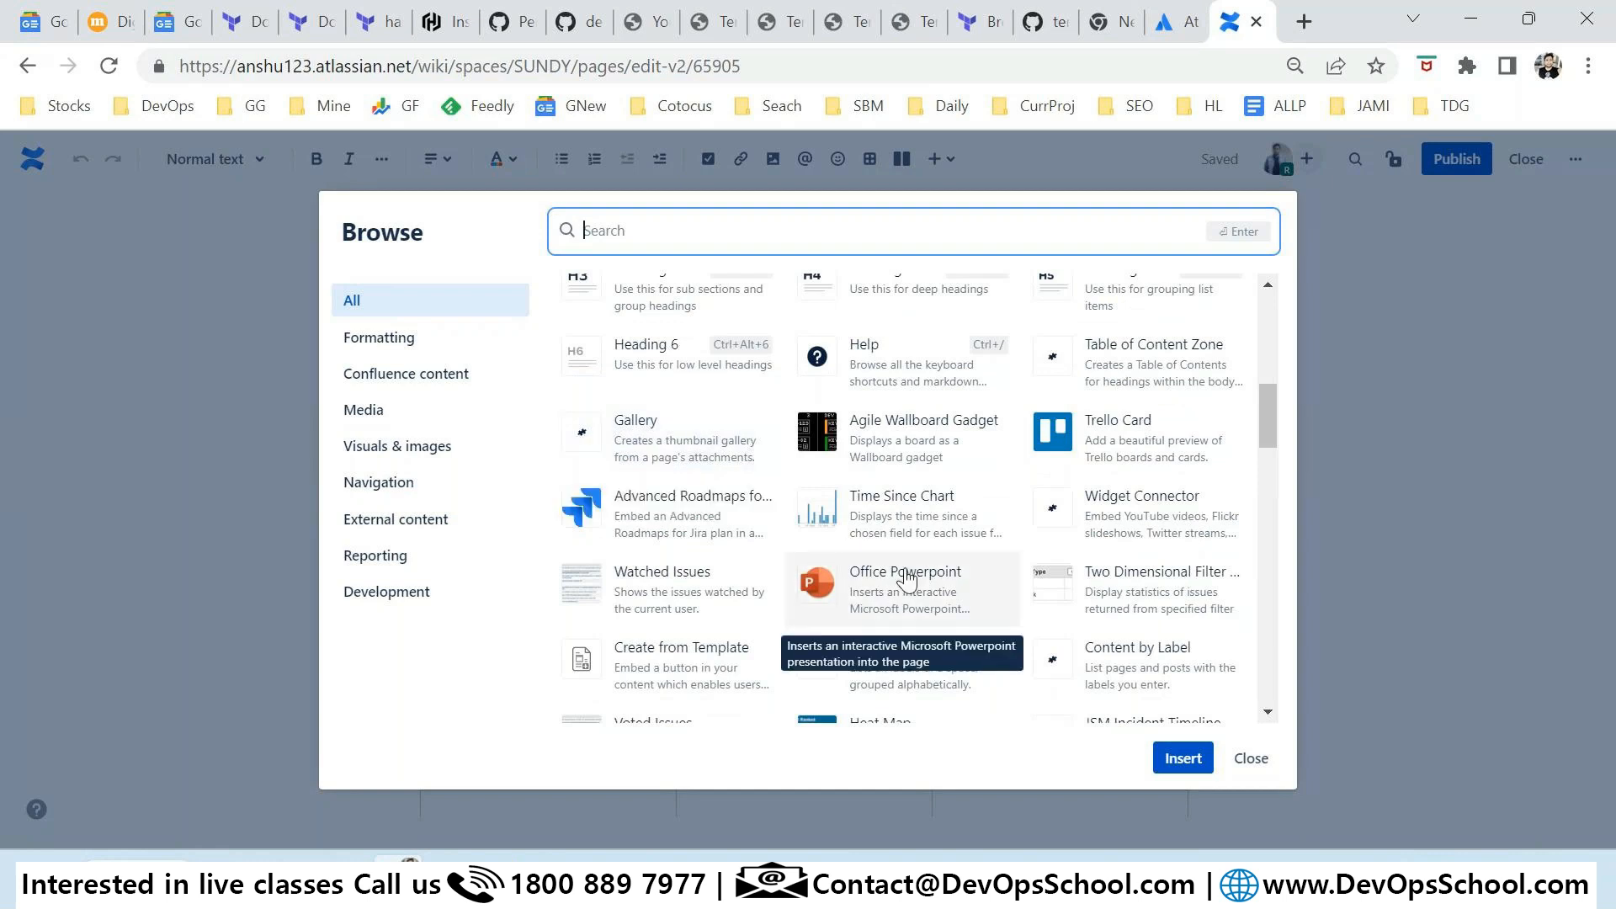
{"action": "scroll", "coordinate": [906, 579], "scroll_direction": "down", "scroll_amount": 3}
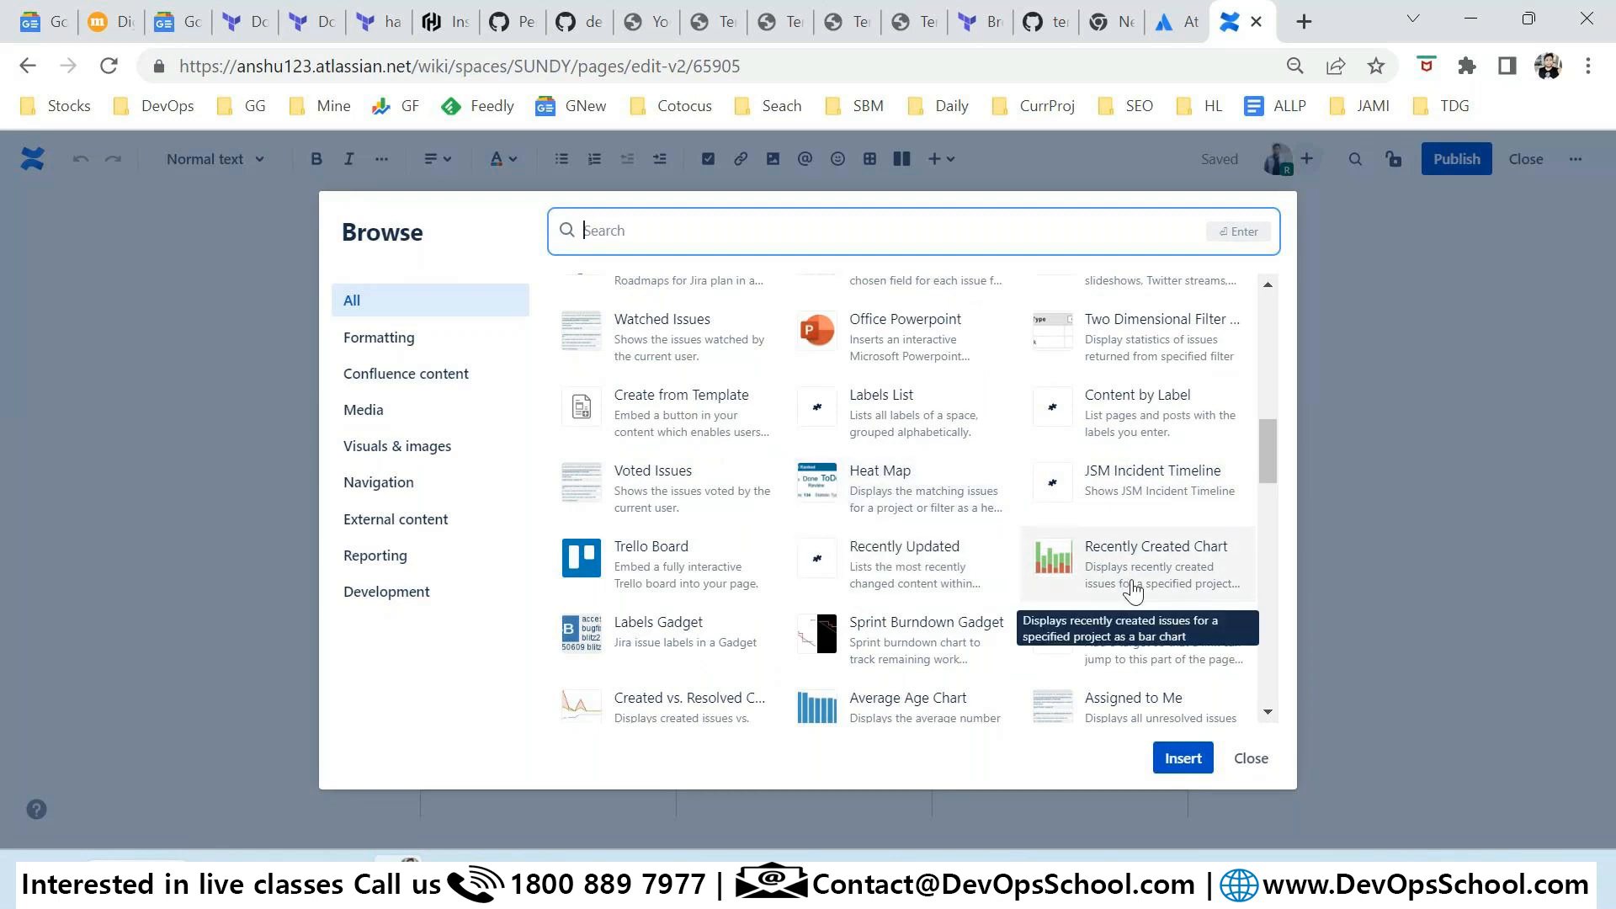
{"action": "scroll", "coordinate": [1065, 646], "scroll_direction": "down", "scroll_amount": 3}
{"action": "scroll", "coordinate": [1065, 646], "scroll_direction": "down", "scroll_amount": 4}
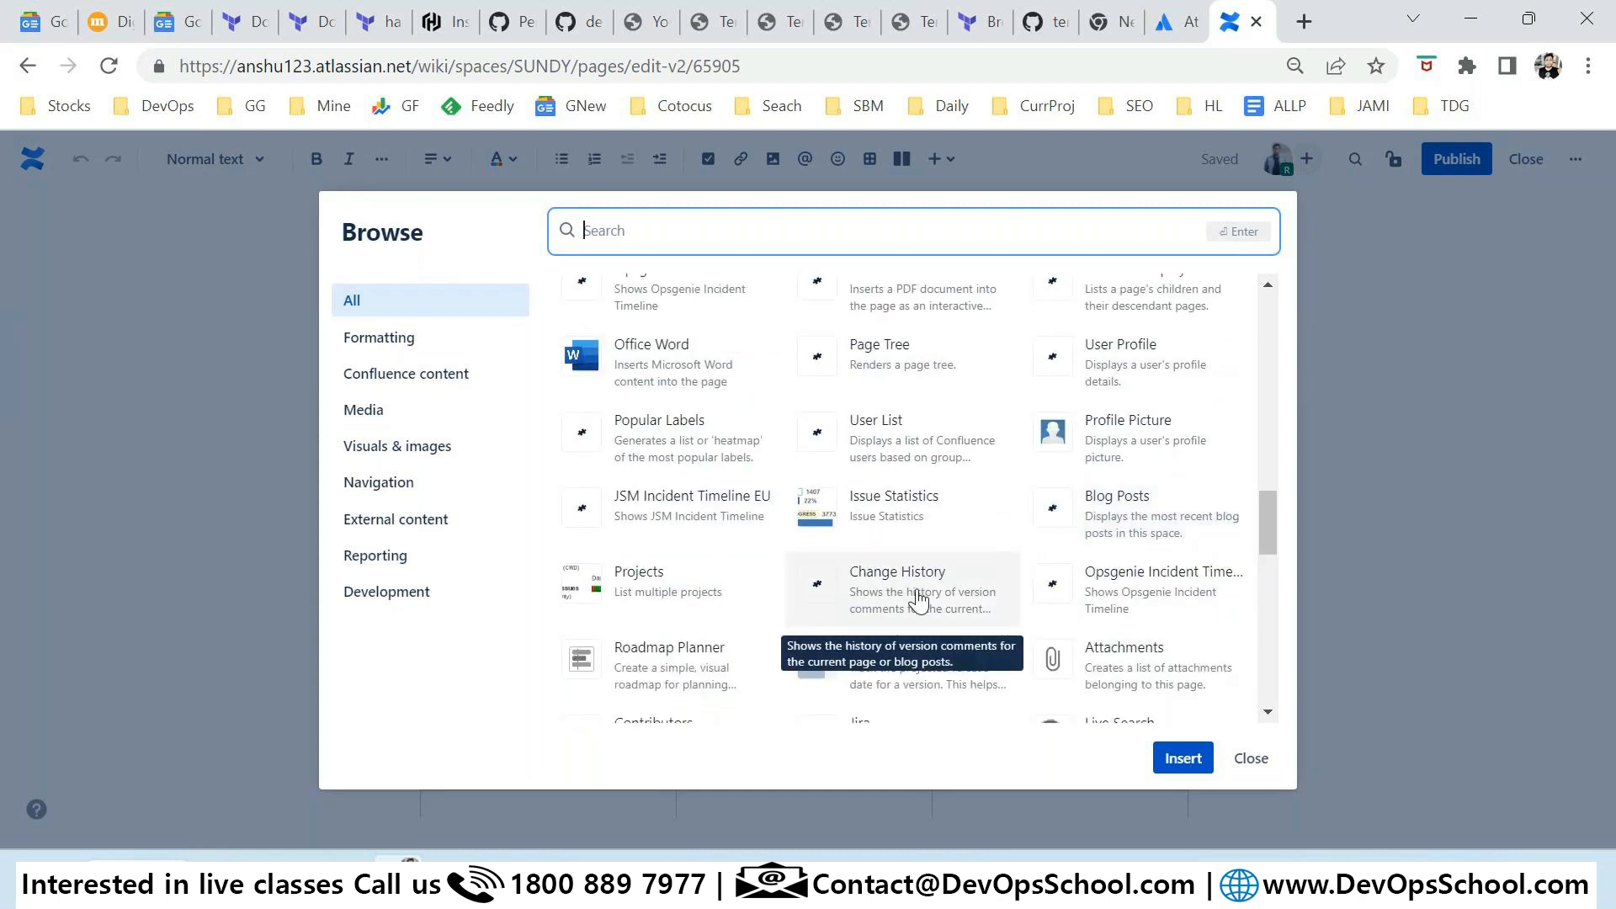
{"action": "scroll", "coordinate": [918, 600], "scroll_direction": "down", "scroll_amount": 2}
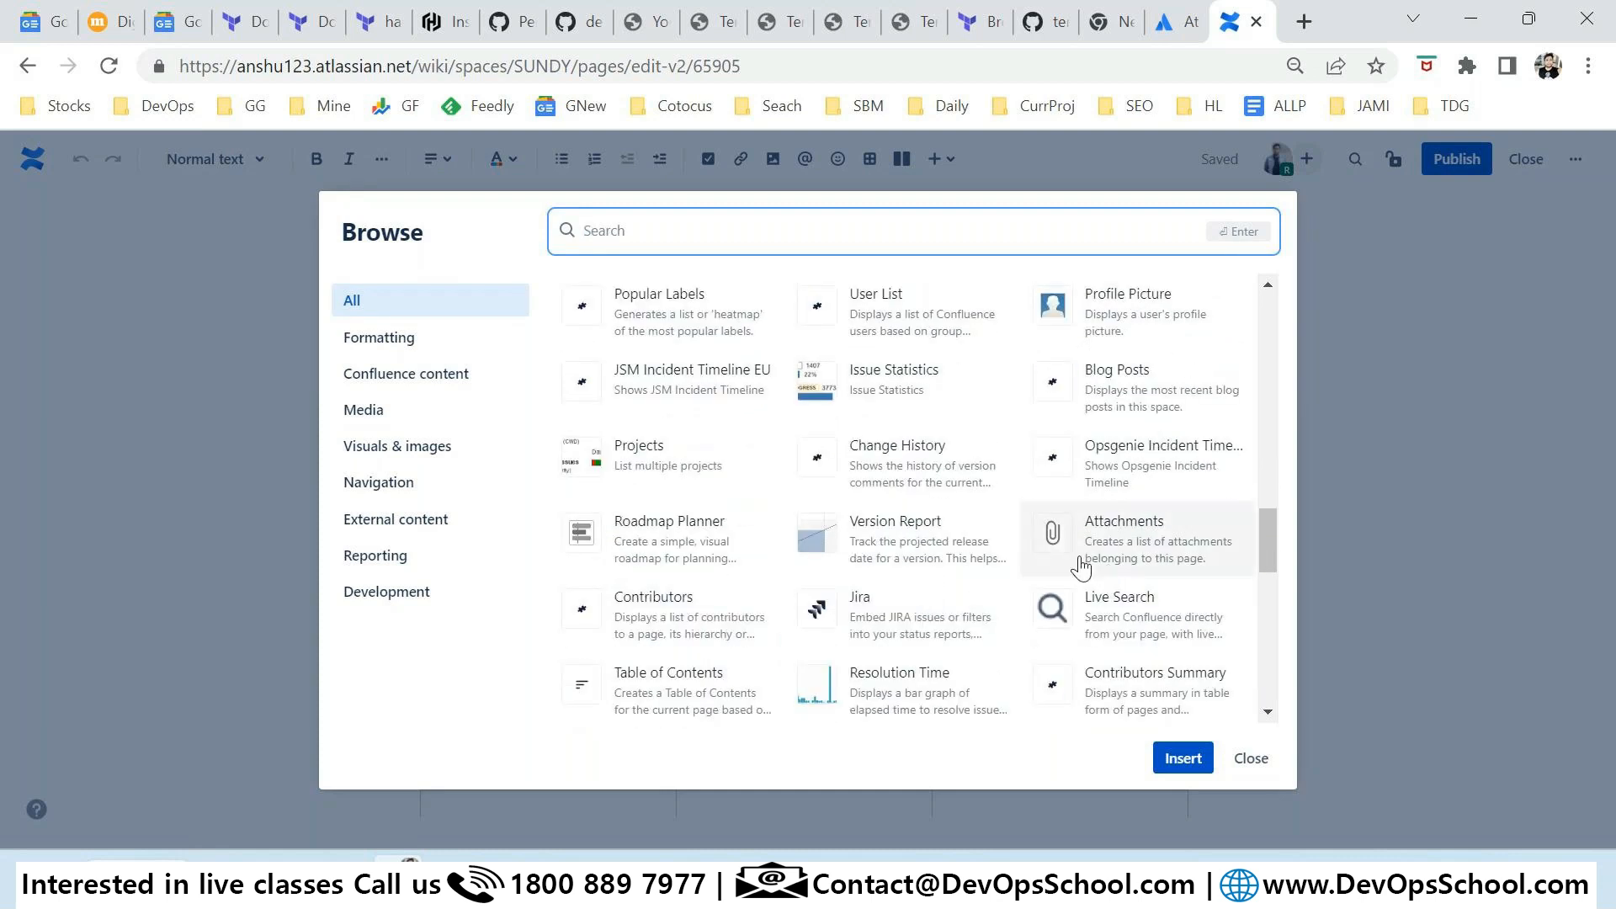
{"action": "scroll", "coordinate": [1090, 566], "scroll_direction": "down", "scroll_amount": 2}
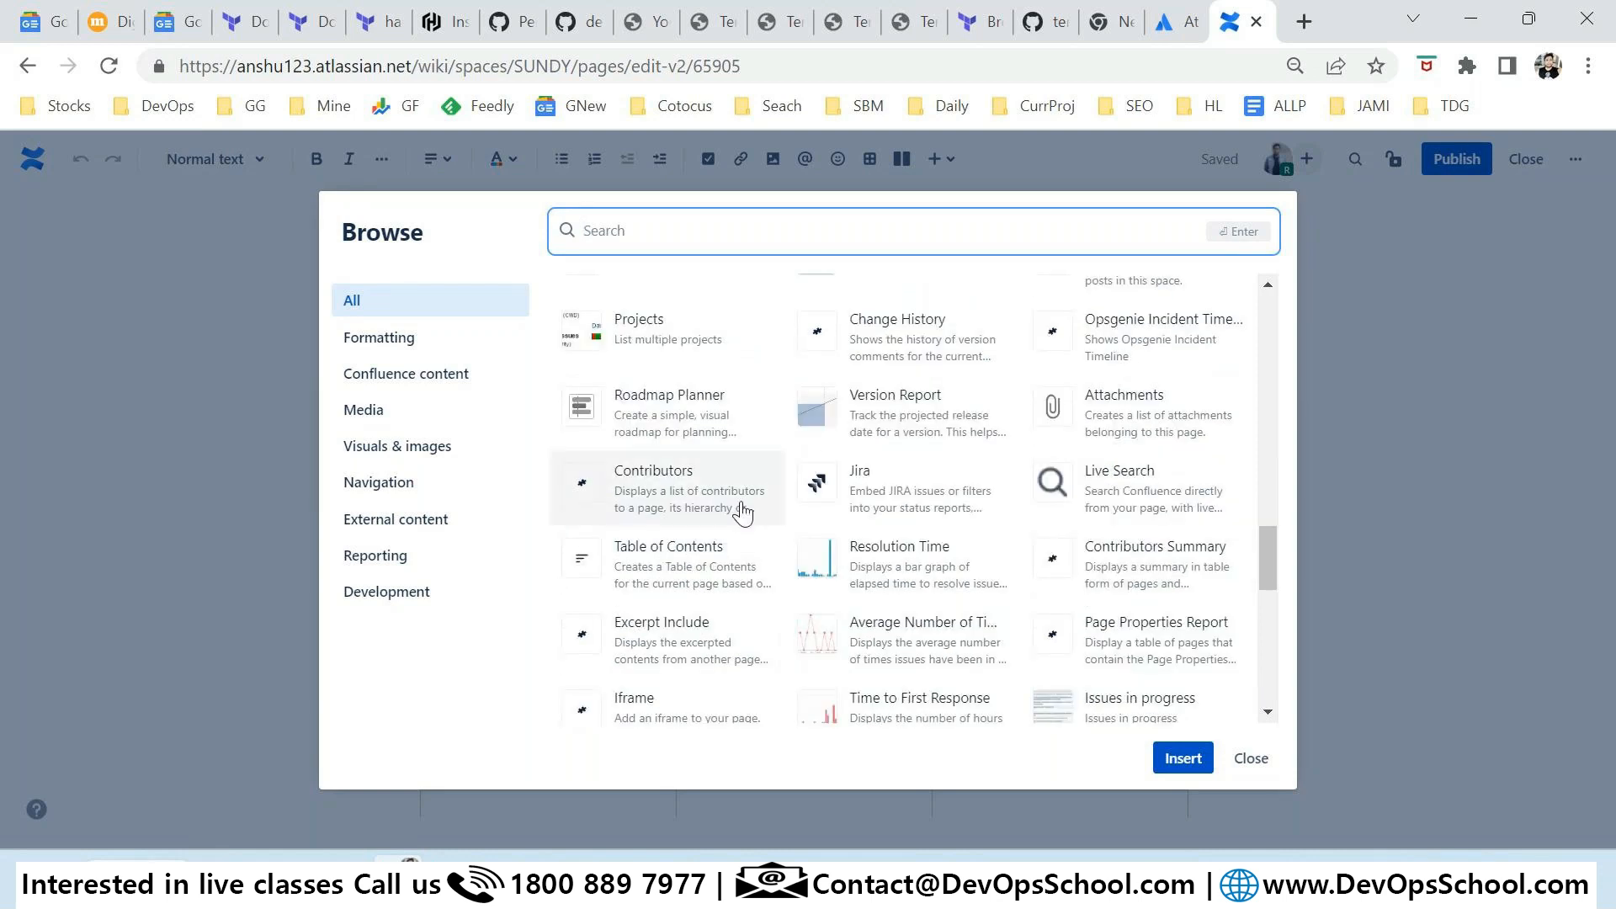
{"action": "scroll", "coordinate": [1014, 620], "scroll_direction": "down", "scroll_amount": 2}
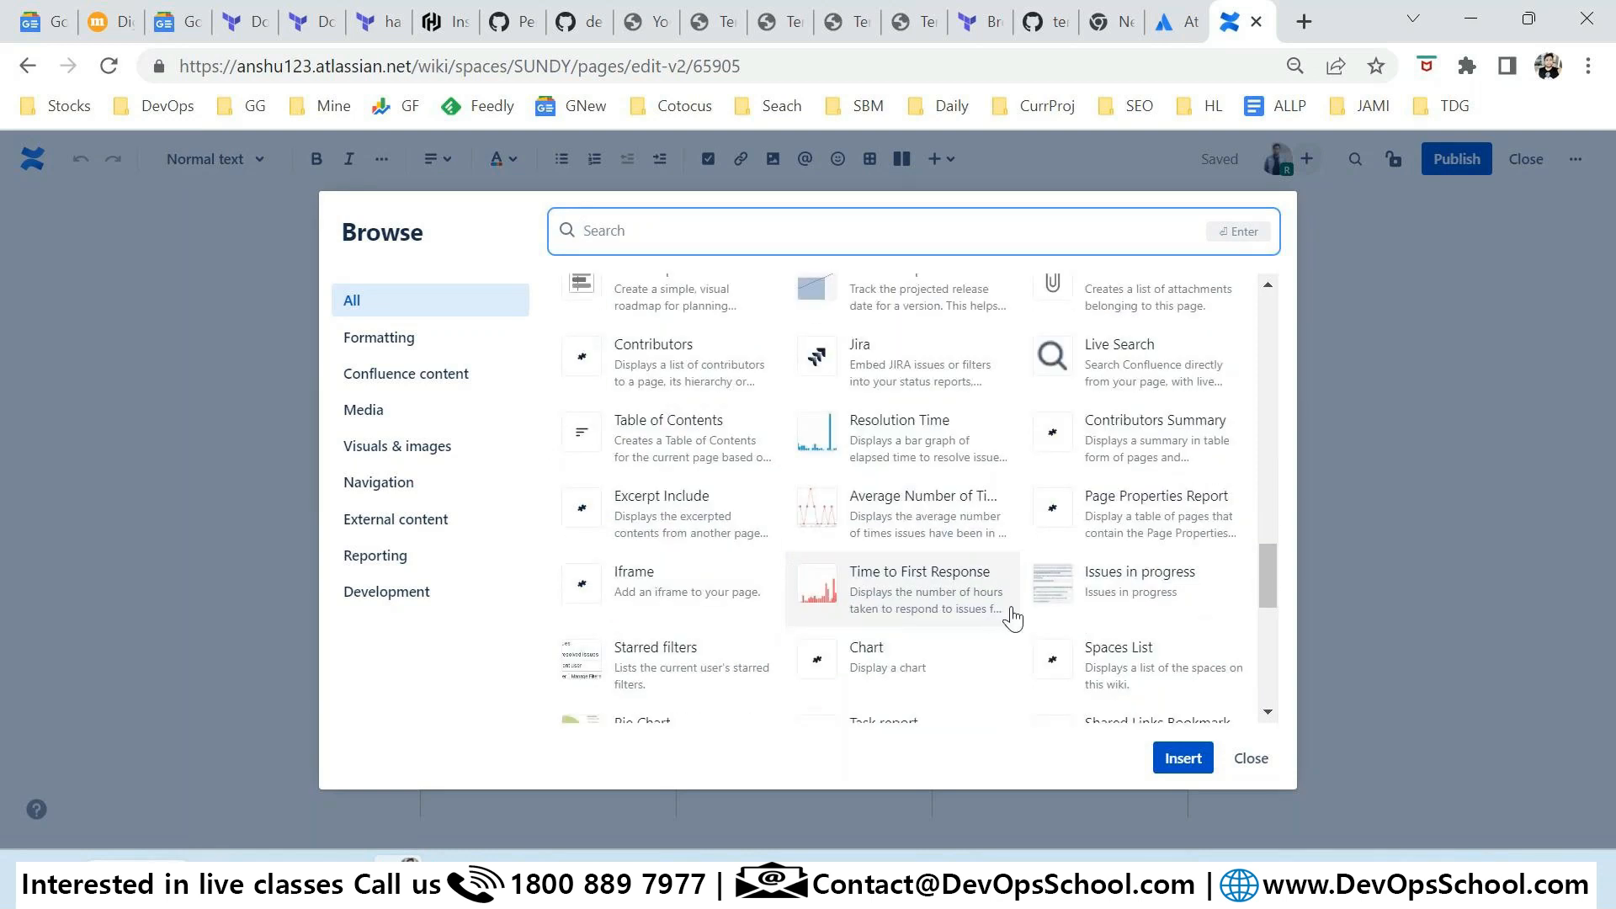
{"action": "scroll", "coordinate": [1068, 584], "scroll_direction": "down", "scroll_amount": 2}
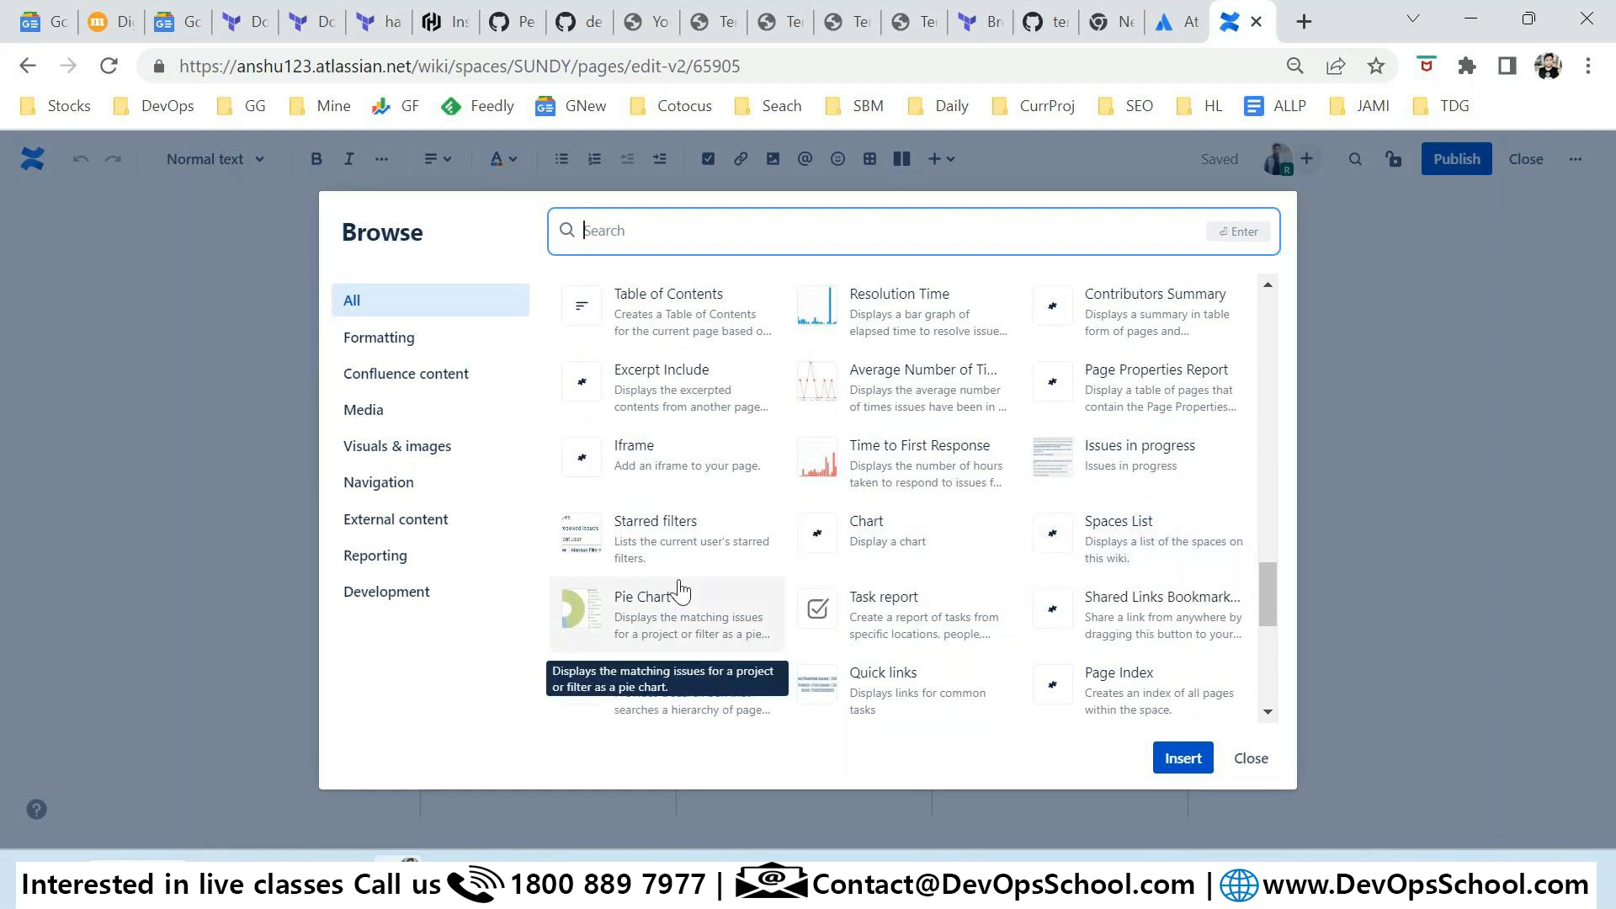
{"action": "scroll", "coordinate": [876, 485], "scroll_direction": "down", "scroll_amount": 1}
{"action": "scroll", "coordinate": [926, 463], "scroll_direction": "down", "scroll_amount": 2}
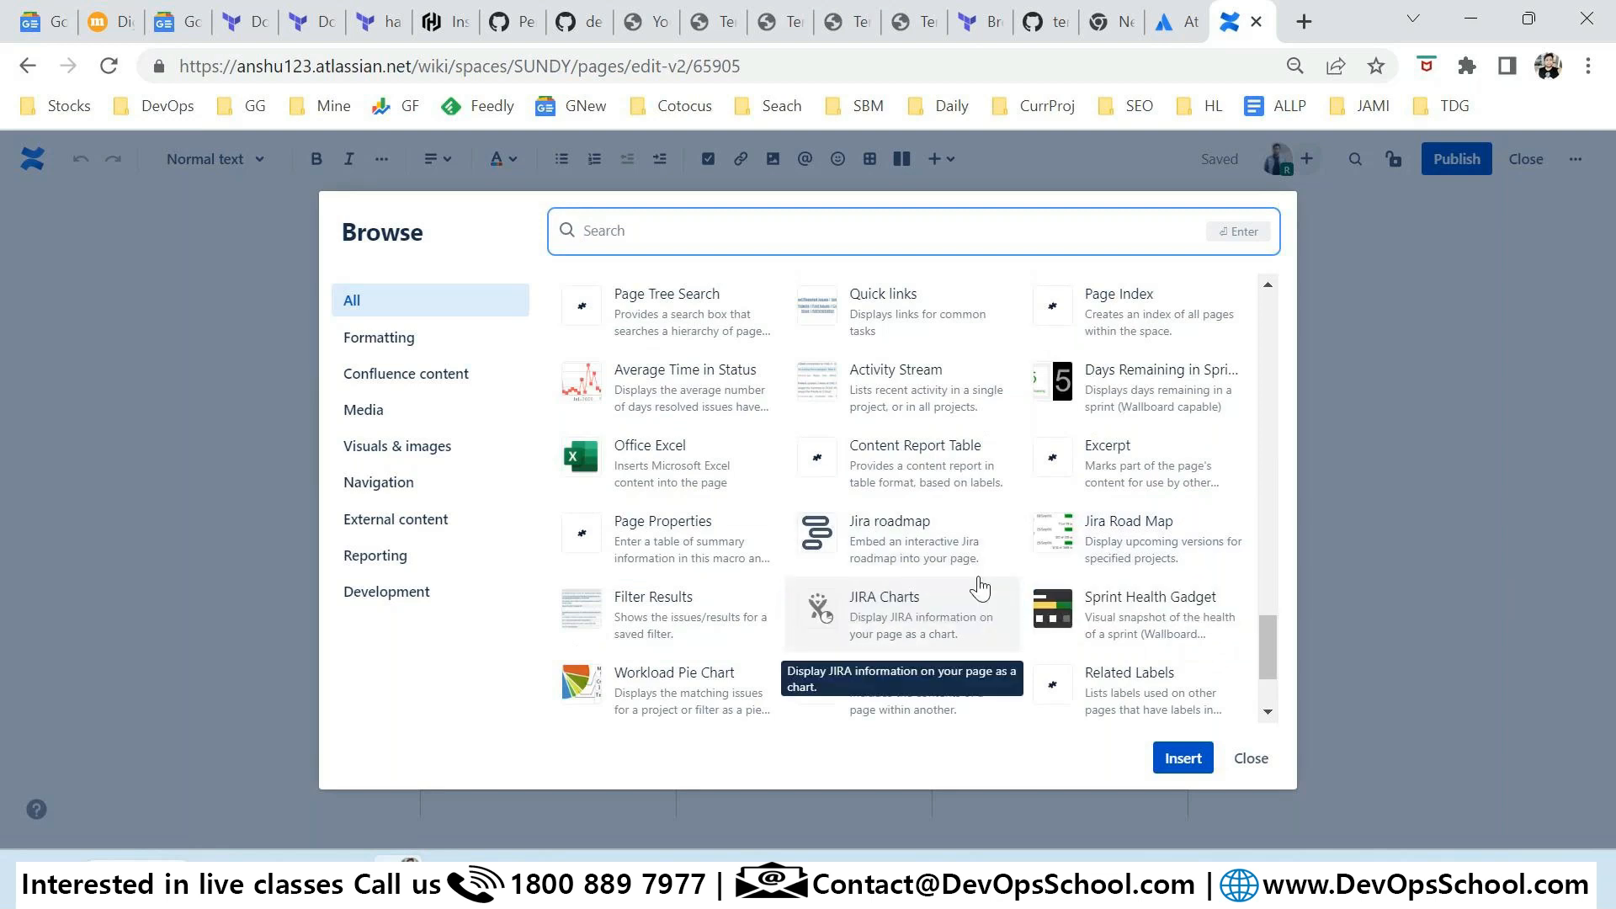
{"action": "scroll", "coordinate": [976, 590], "scroll_direction": "down", "scroll_amount": 2}
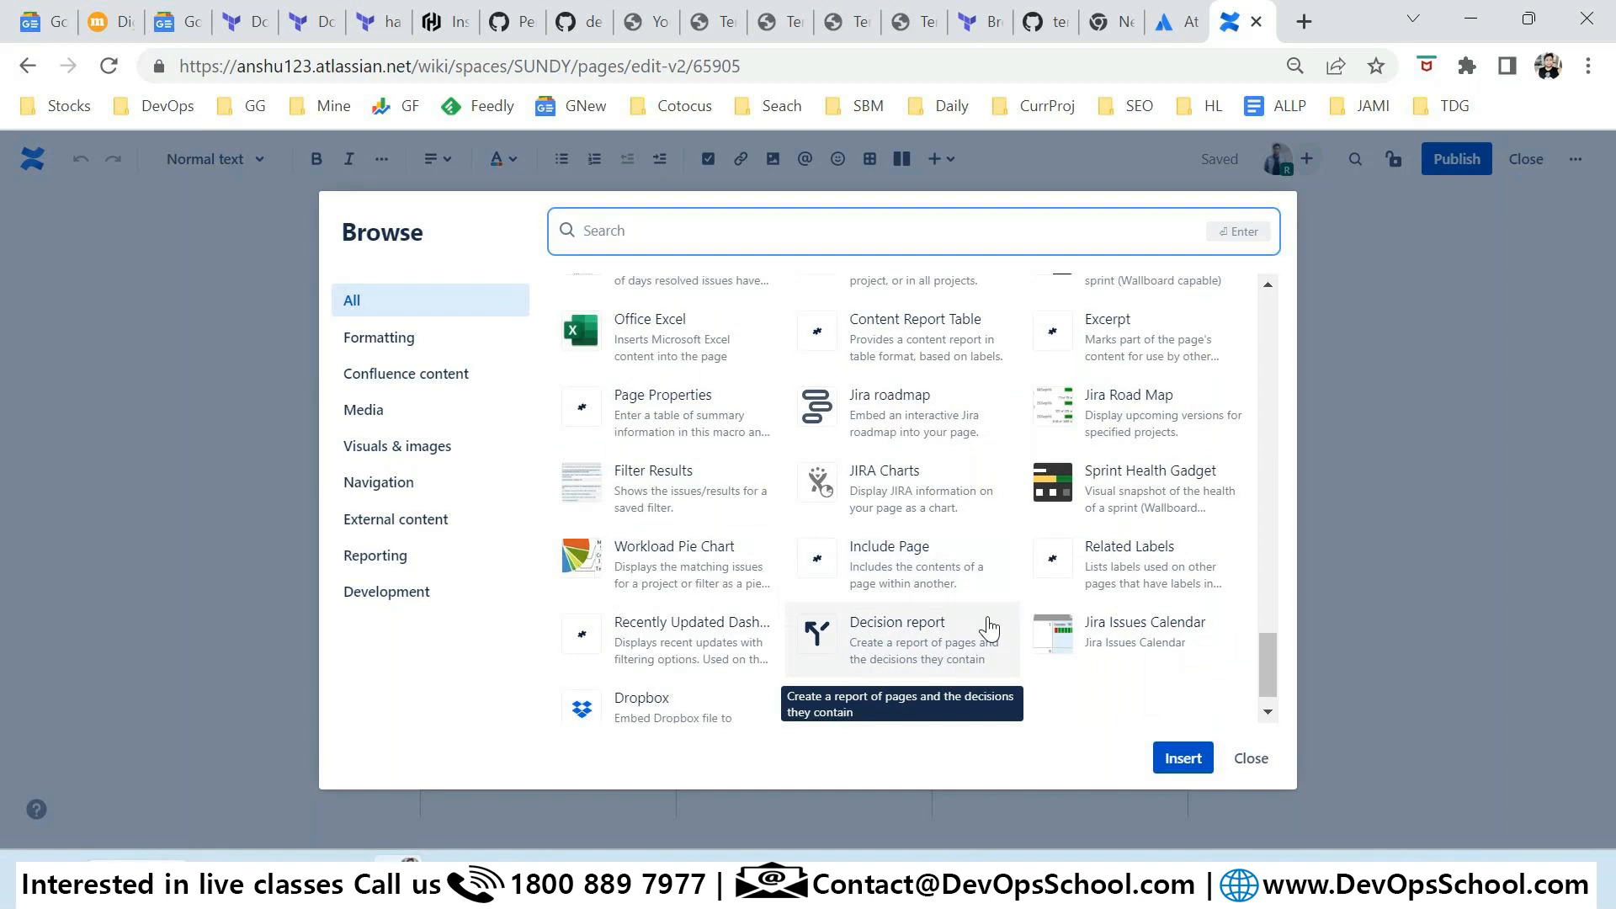
{"action": "scroll", "coordinate": [986, 625], "scroll_direction": "down", "scroll_amount": 1}
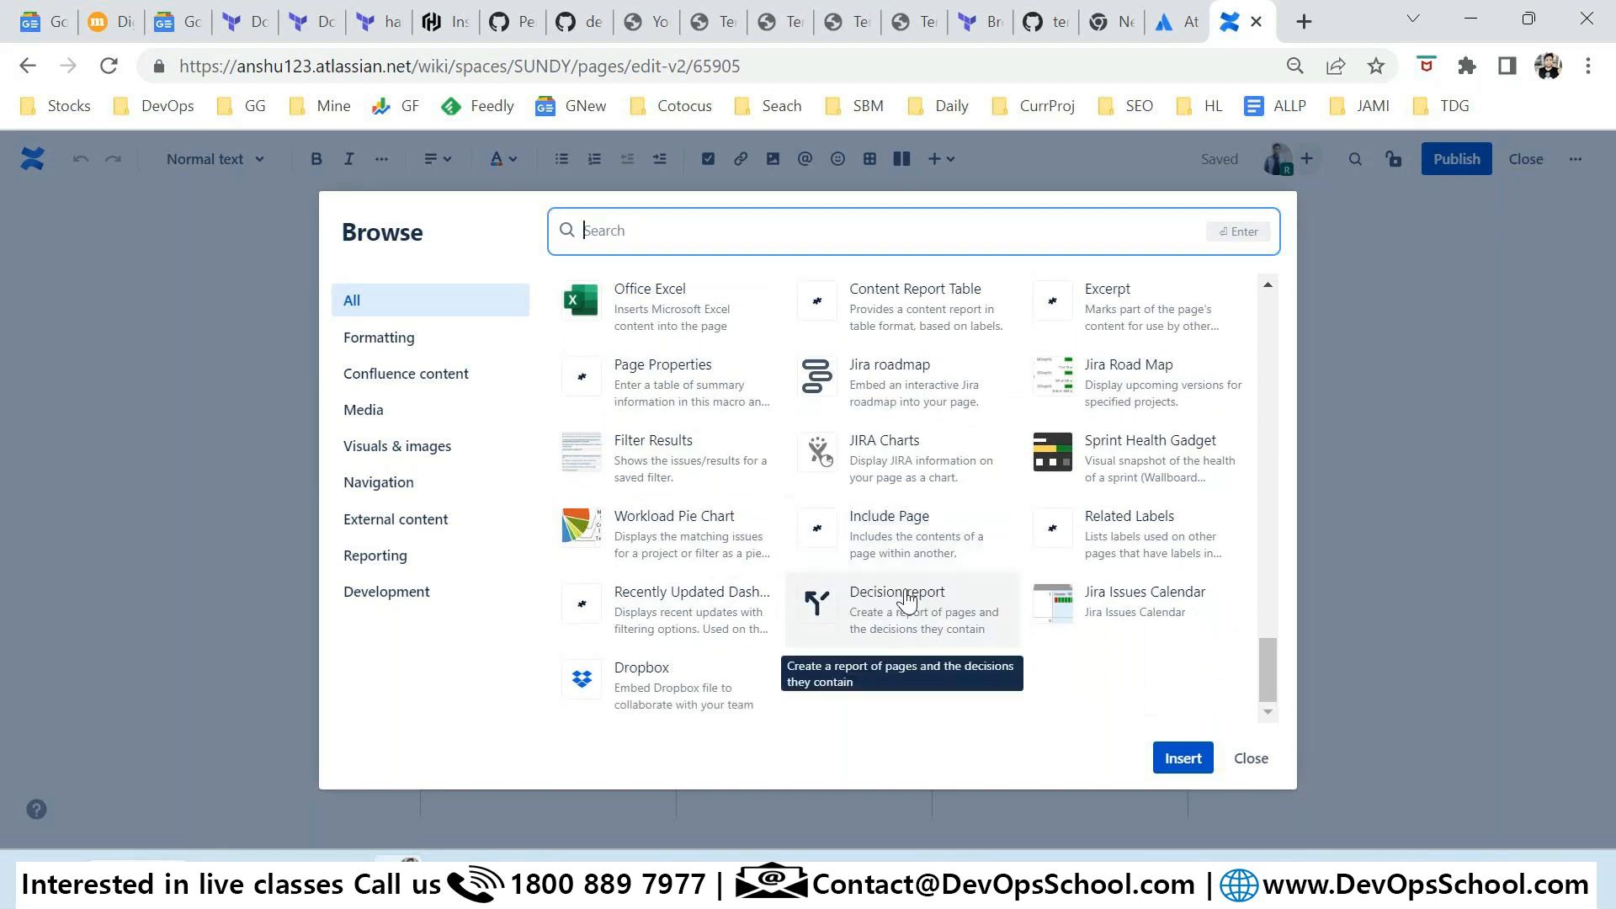
{"action": "scroll", "coordinate": [968, 695], "scroll_direction": "down", "scroll_amount": 2}
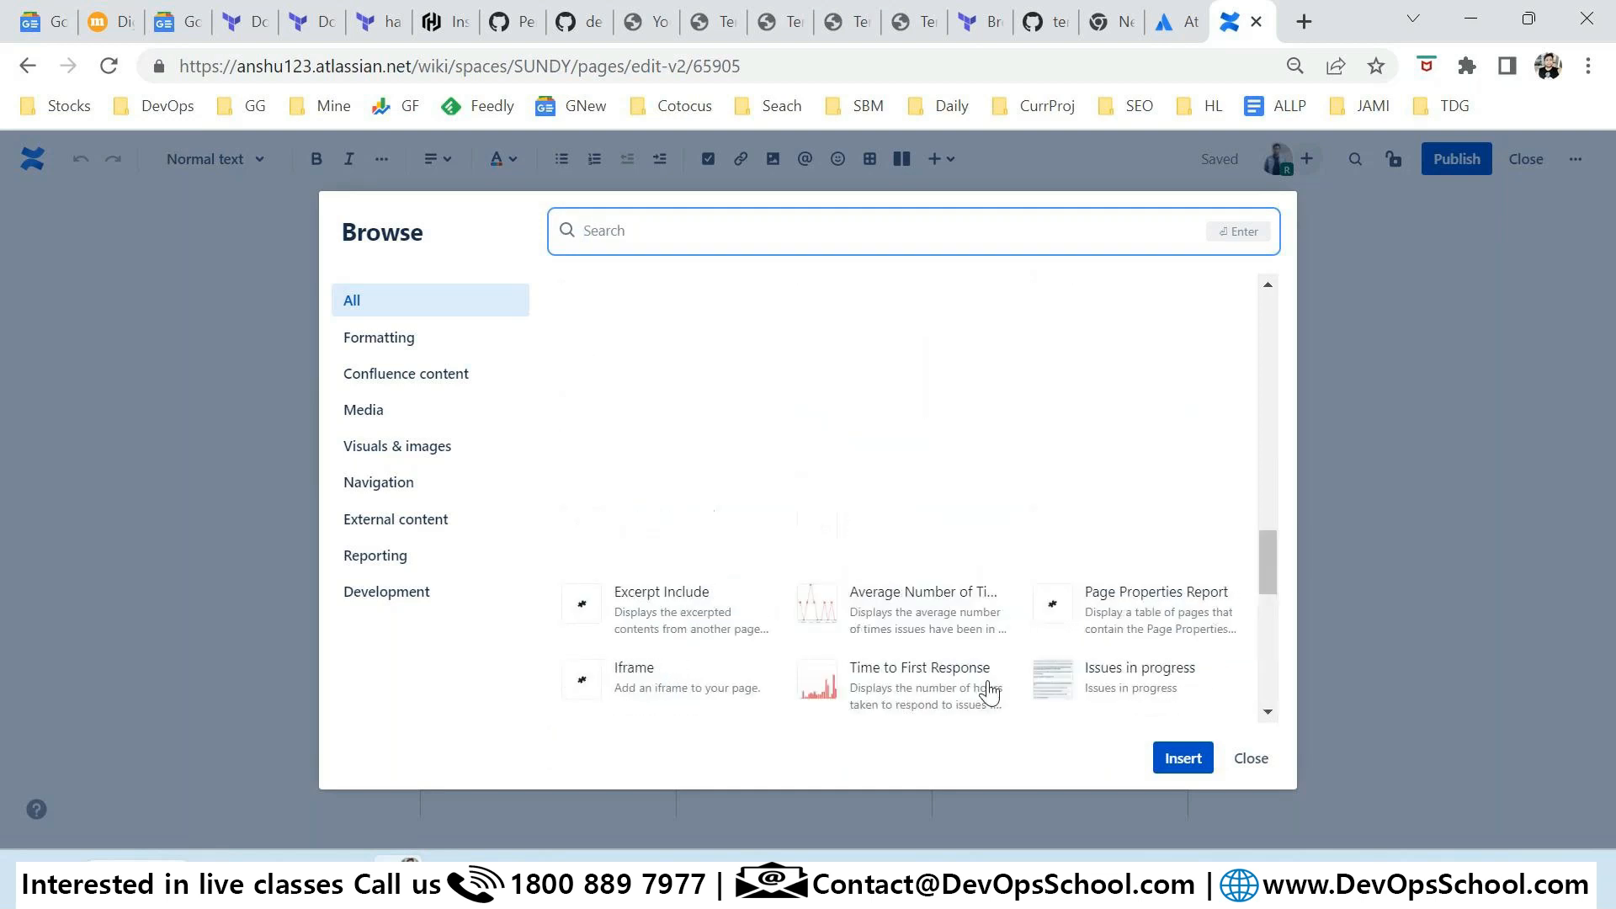
{"action": "scroll", "coordinate": [989, 692], "scroll_direction": "up", "scroll_amount": 10}
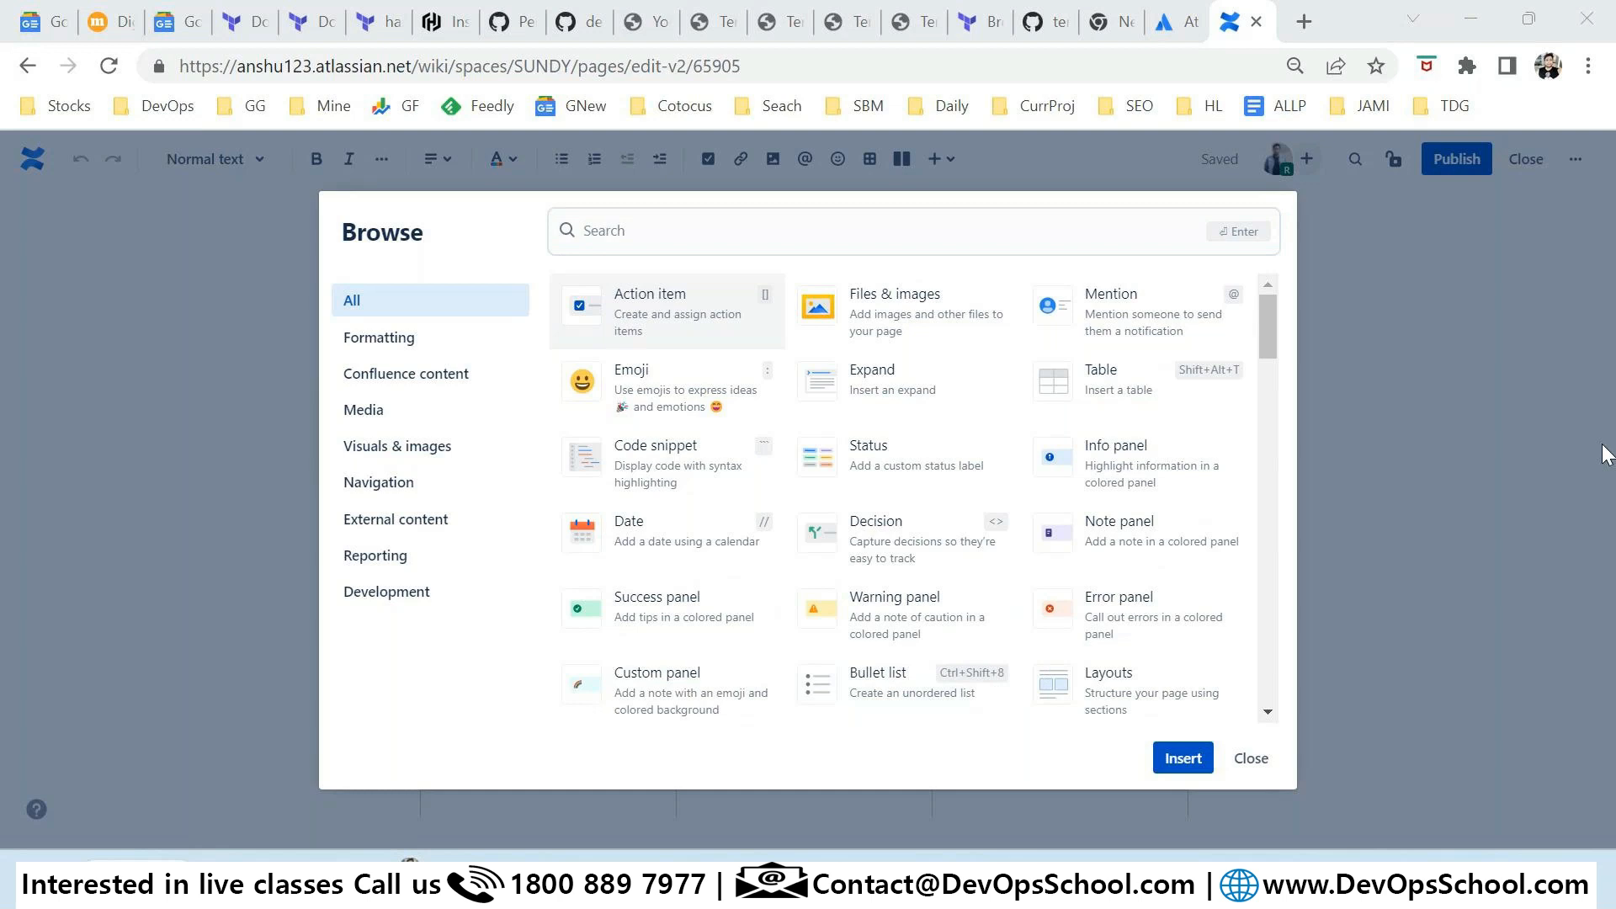
{"action": "left_click", "coordinate": [1253, 758]}
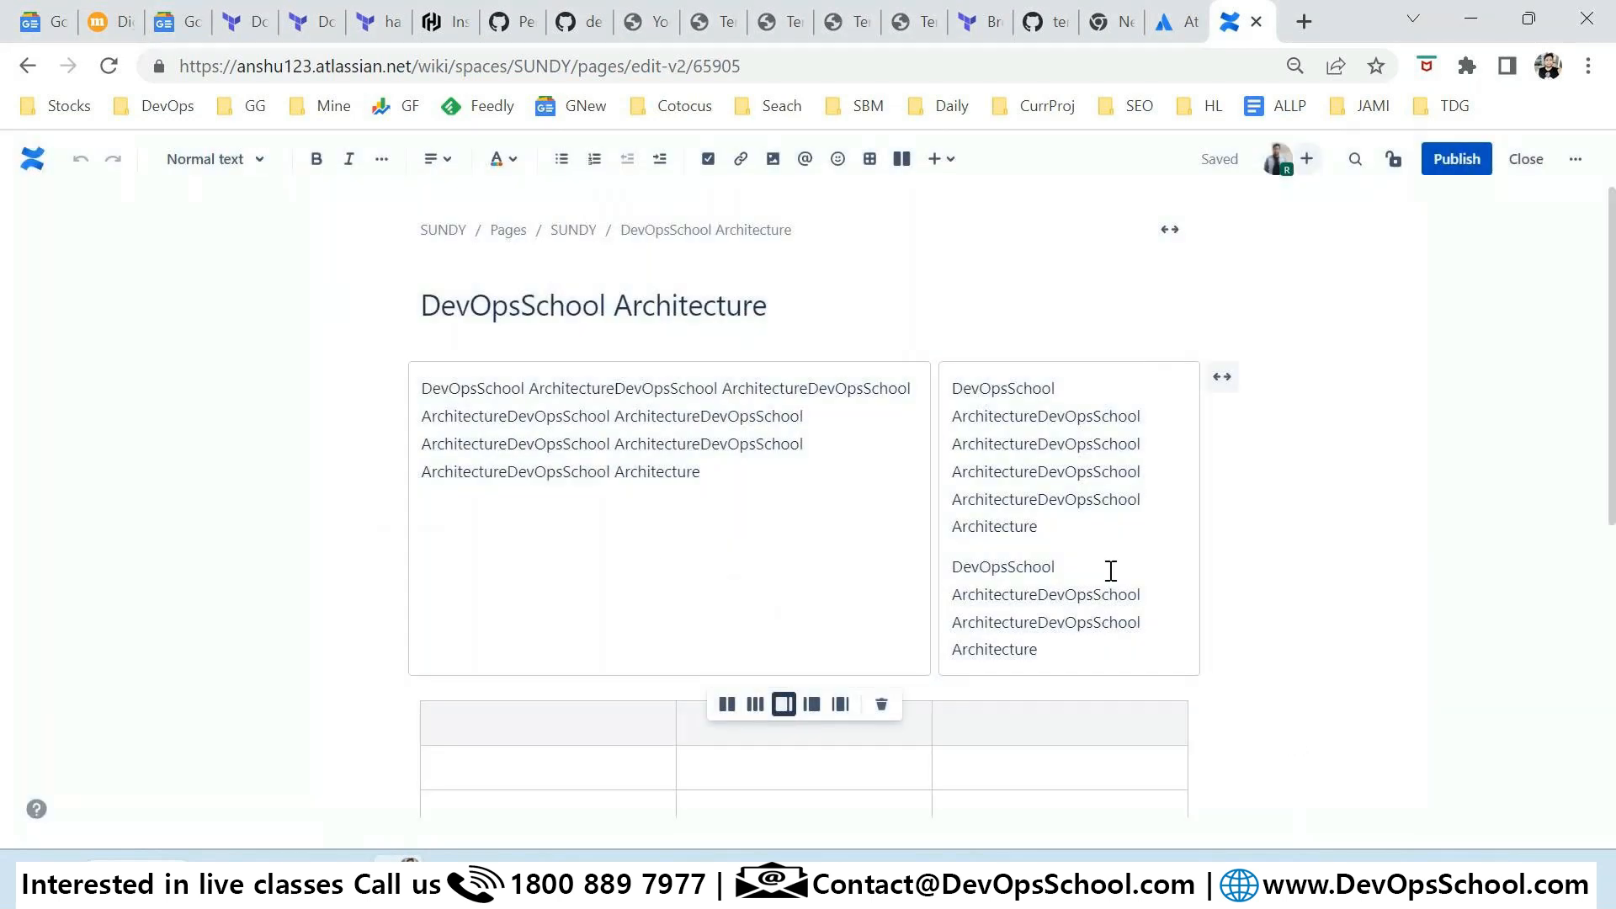
Step: Examine the additional publishing and preview options for the page being edited, and close the editor
{"action": "scroll", "coordinate": [654, 567], "scroll_direction": "down", "scroll_amount": 3}
{"action": "scroll", "coordinate": [653, 567], "scroll_direction": "up", "scroll_amount": 3}
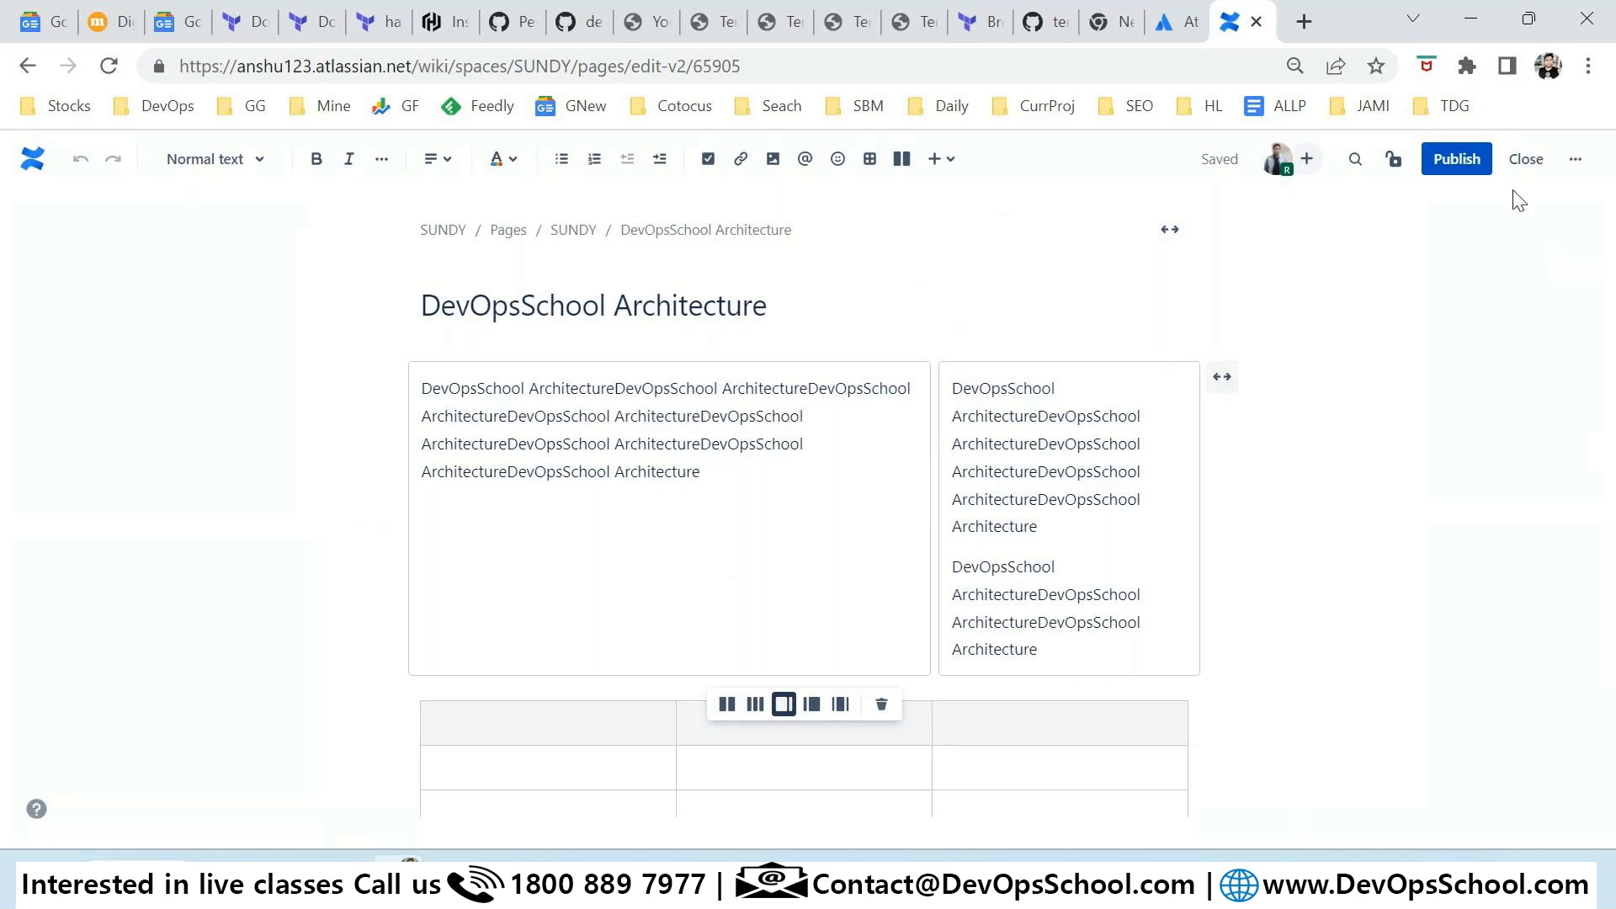
{"action": "left_click", "coordinate": [1575, 159]}
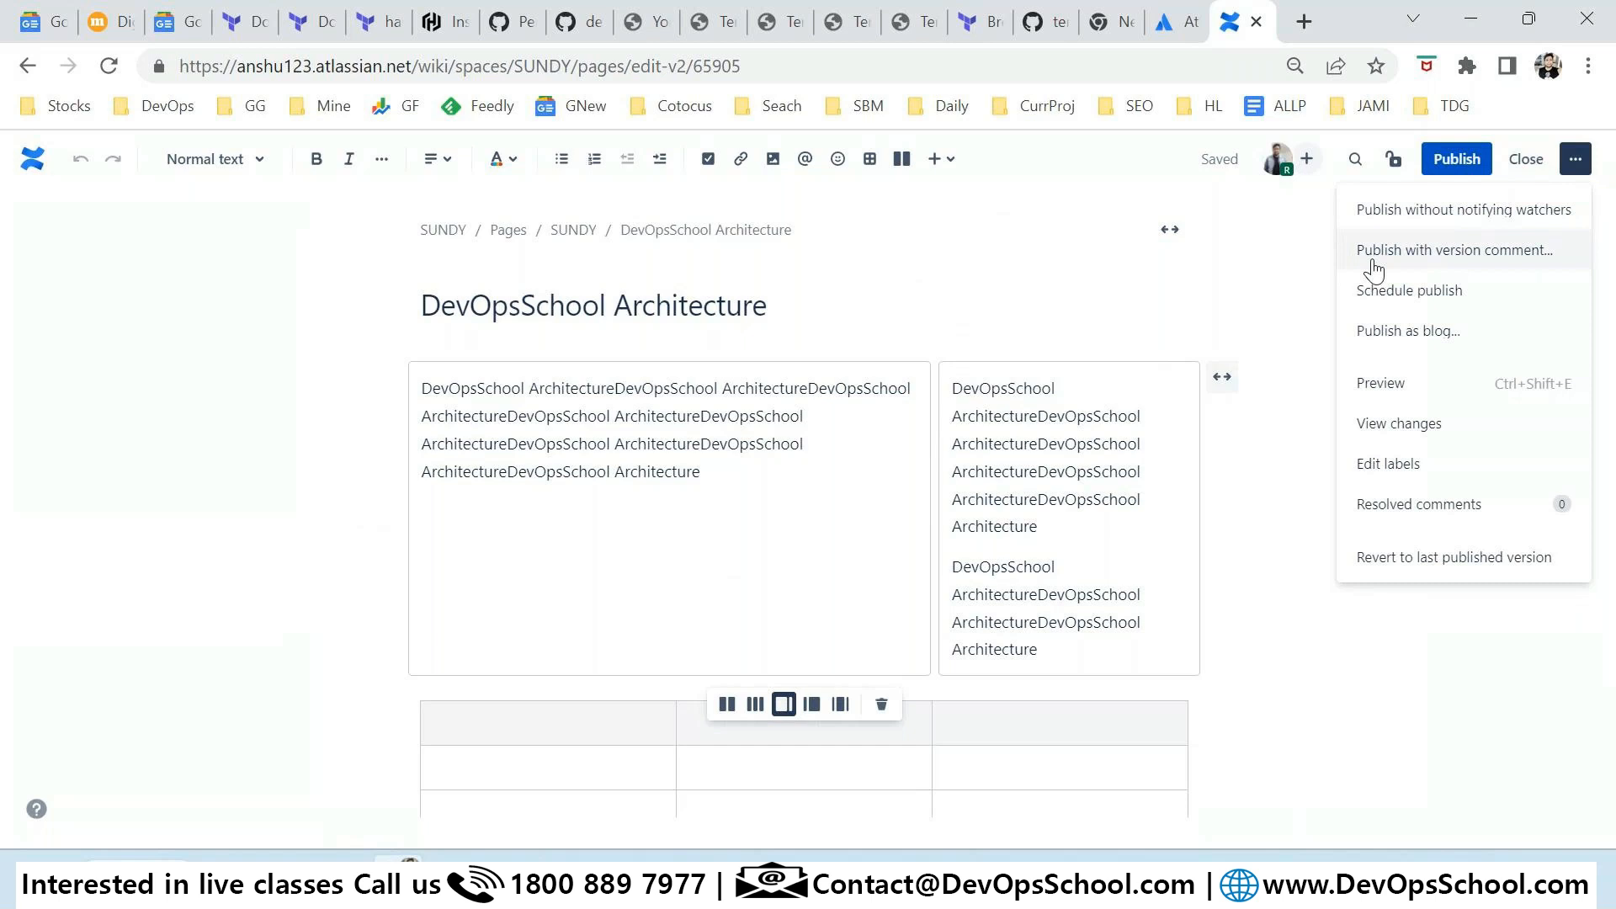
{"action": "left_click", "coordinate": [1502, 170]}
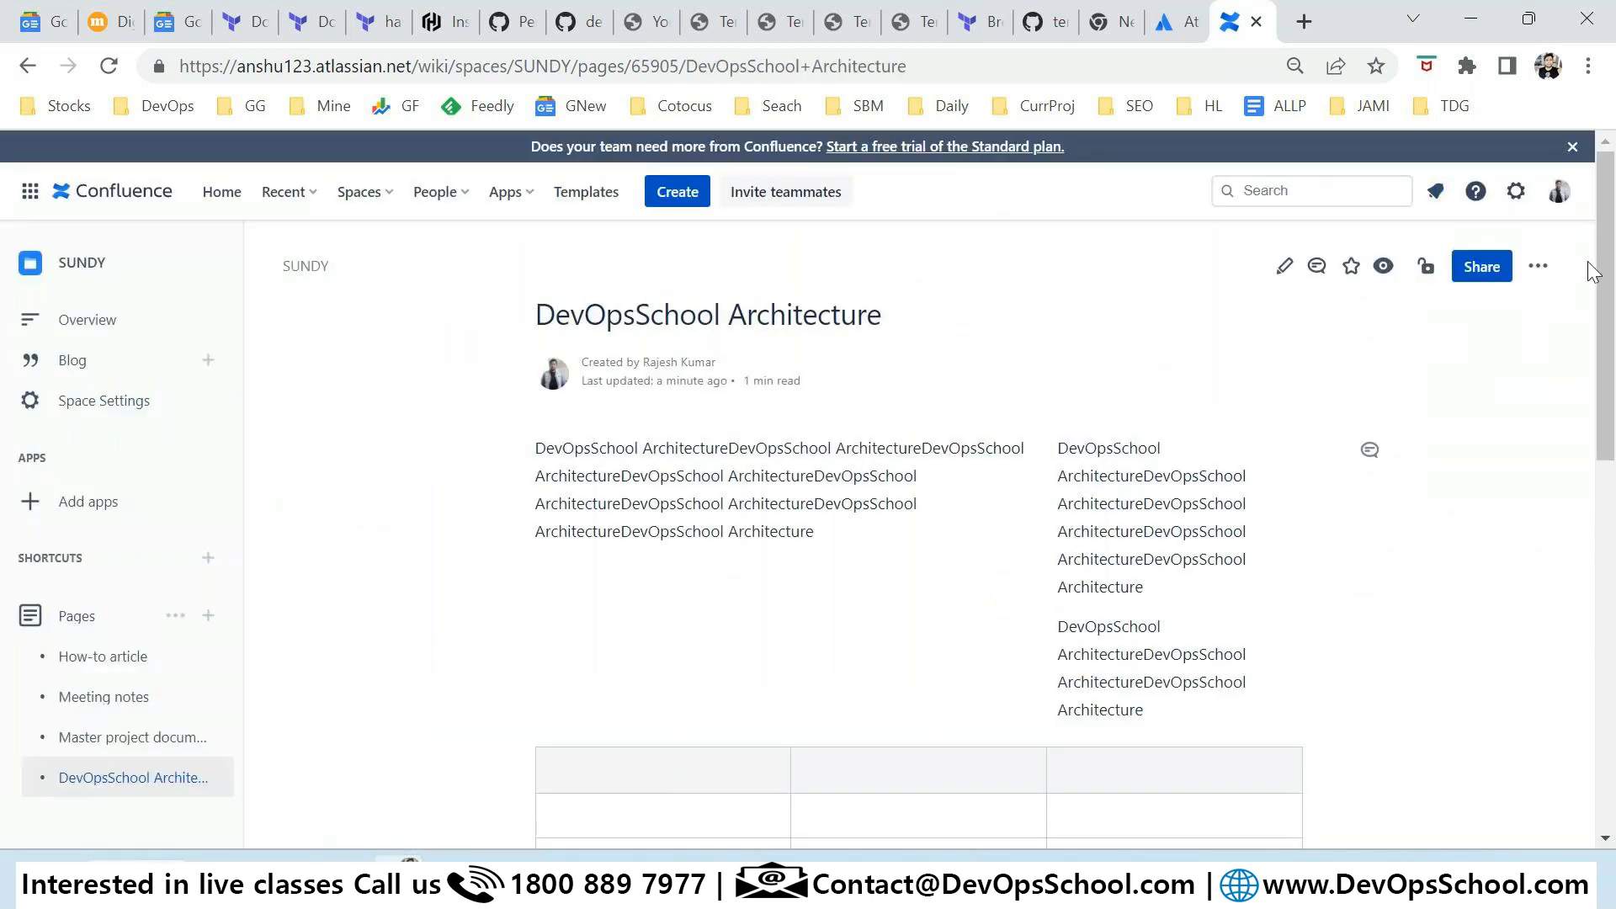
Step: Open the page history of DevOpsSchool Architecture and restore version 1 with the comment "Reverted from v. 1"
{"action": "left_click", "coordinate": [1539, 266]}
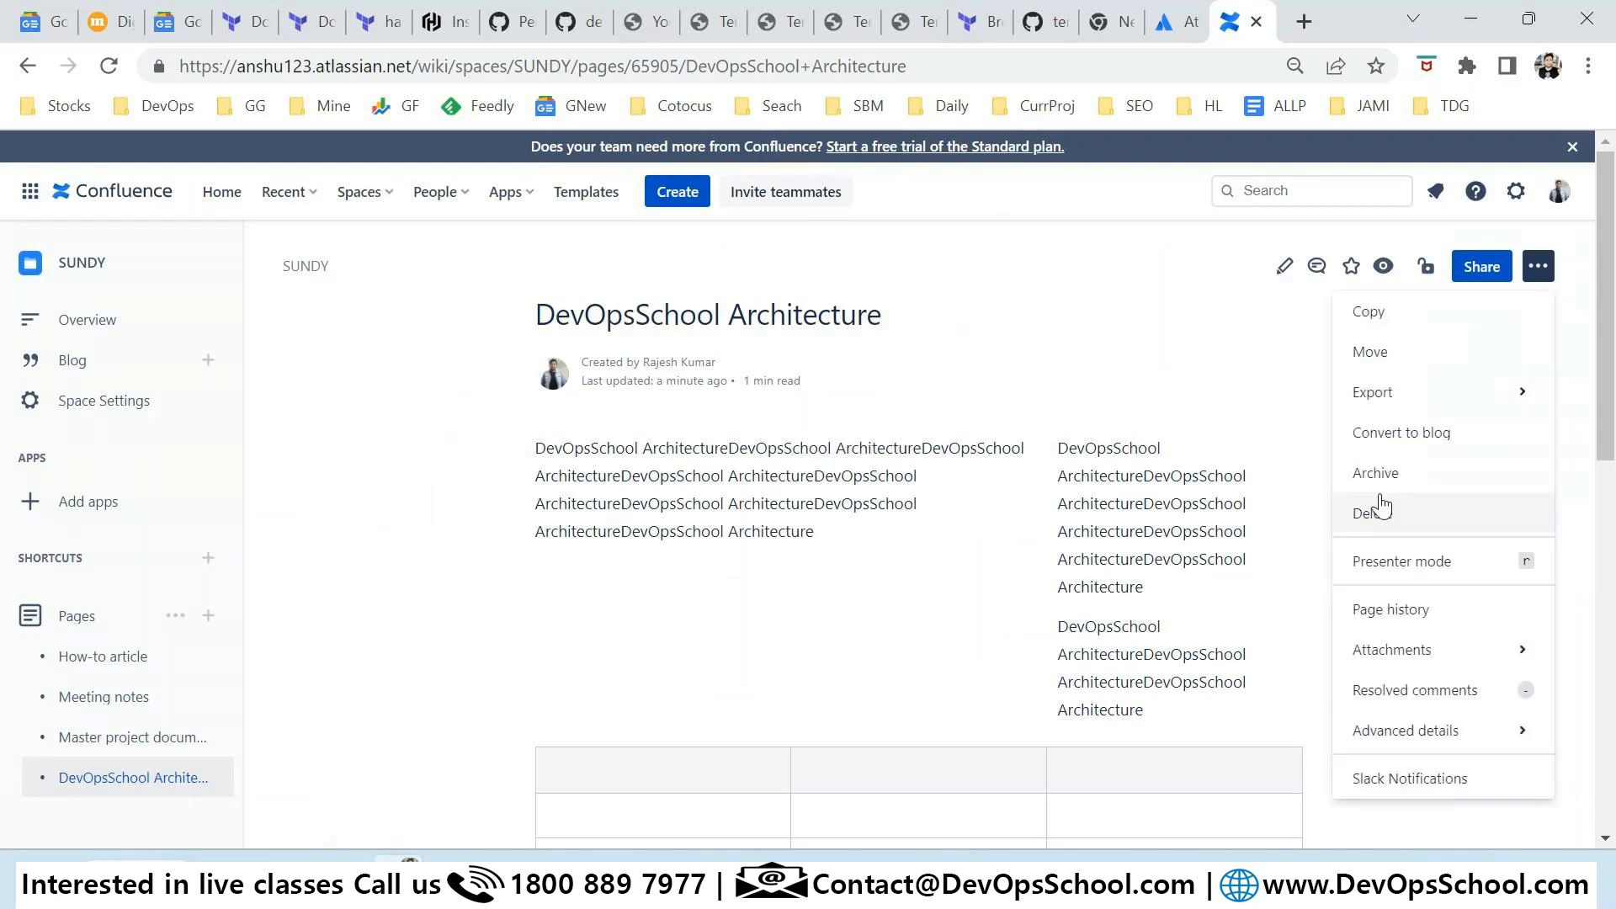
{"action": "scroll", "coordinate": [1383, 506], "scroll_direction": "down", "scroll_amount": 1}
{"action": "left_click", "coordinate": [1396, 485]}
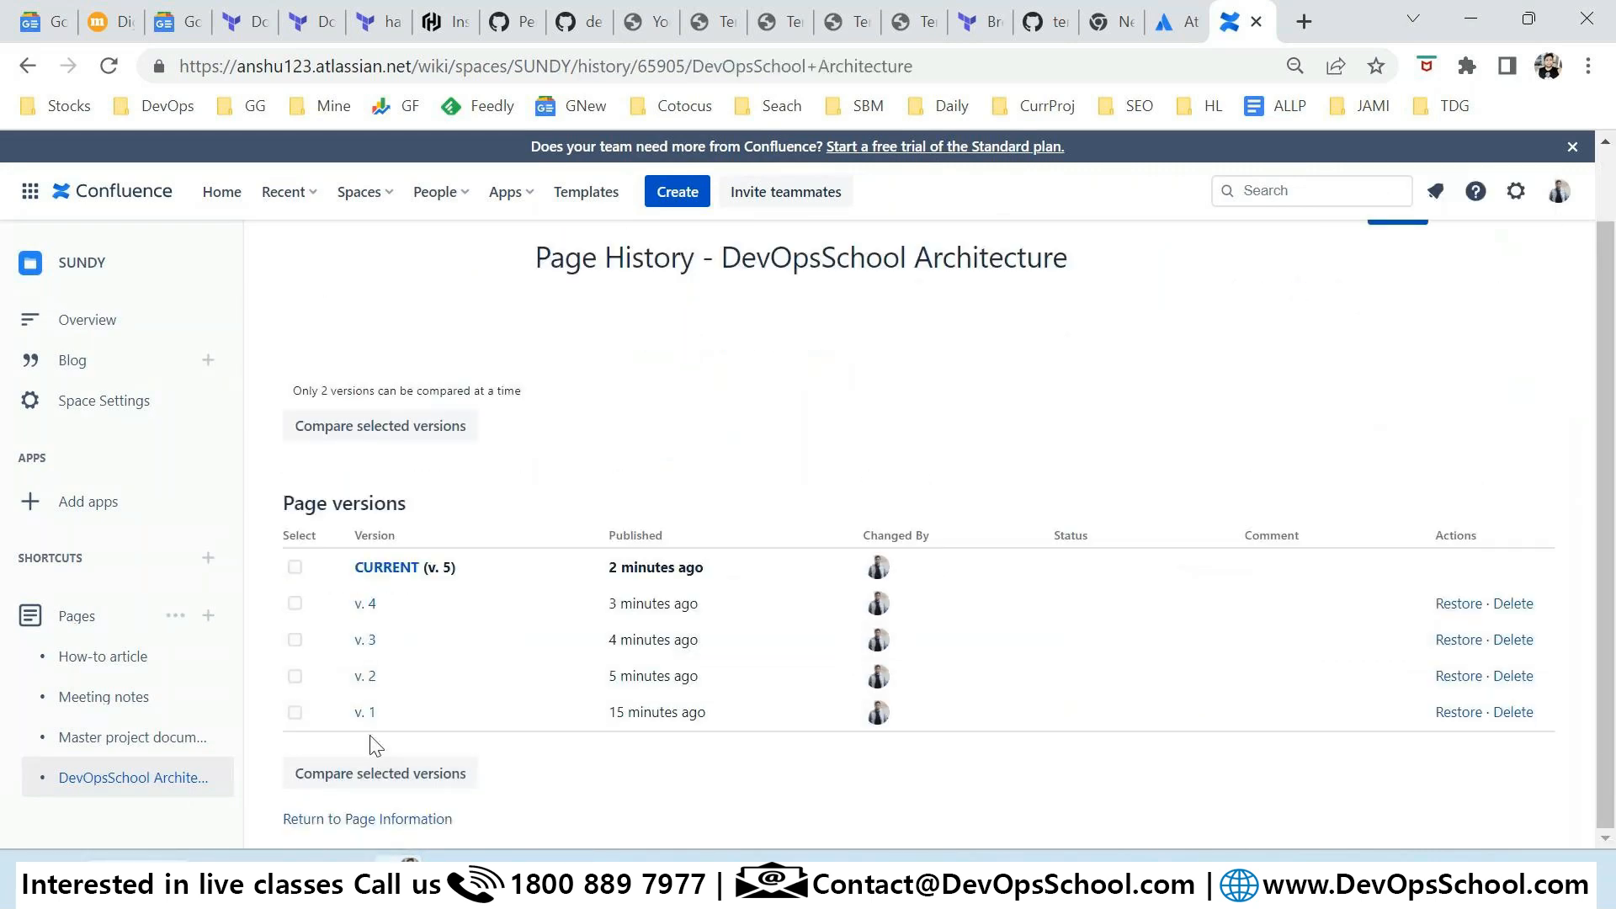
{"action": "left_click_drag", "start_coordinate": [710, 712], "coordinate": [602, 716]}
{"action": "left_click_drag", "start_coordinate": [709, 567], "coordinate": [620, 565]}
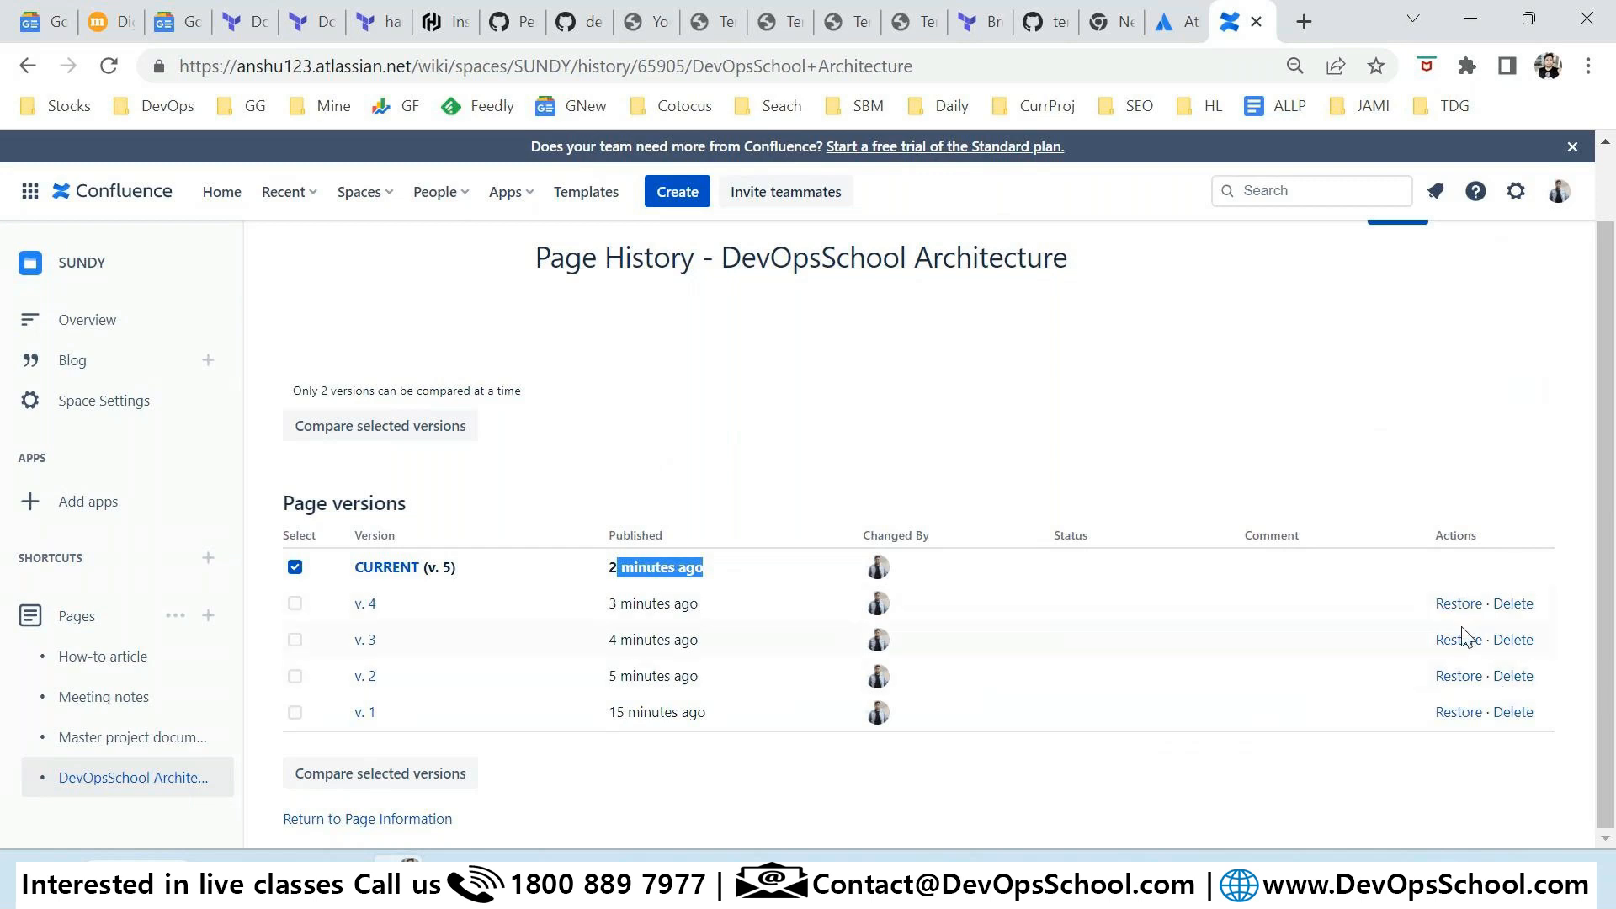
{"action": "left_click_drag", "start_coordinate": [421, 731], "coordinate": [400, 566]}
{"action": "left_click", "coordinate": [594, 471]}
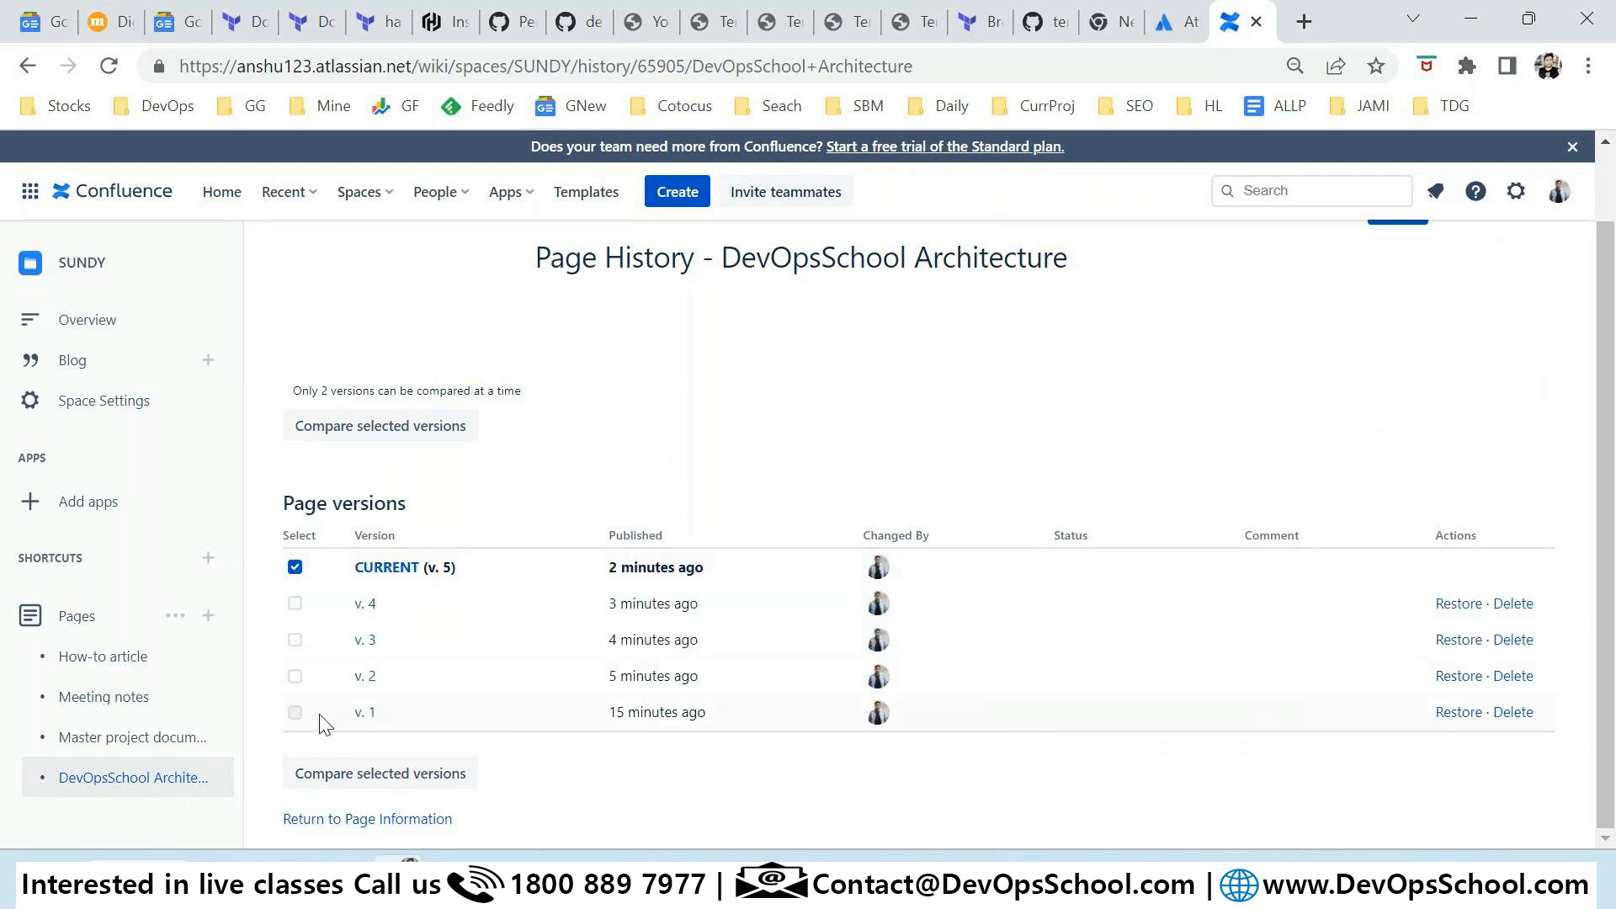
{"action": "left_click", "coordinate": [1463, 716]}
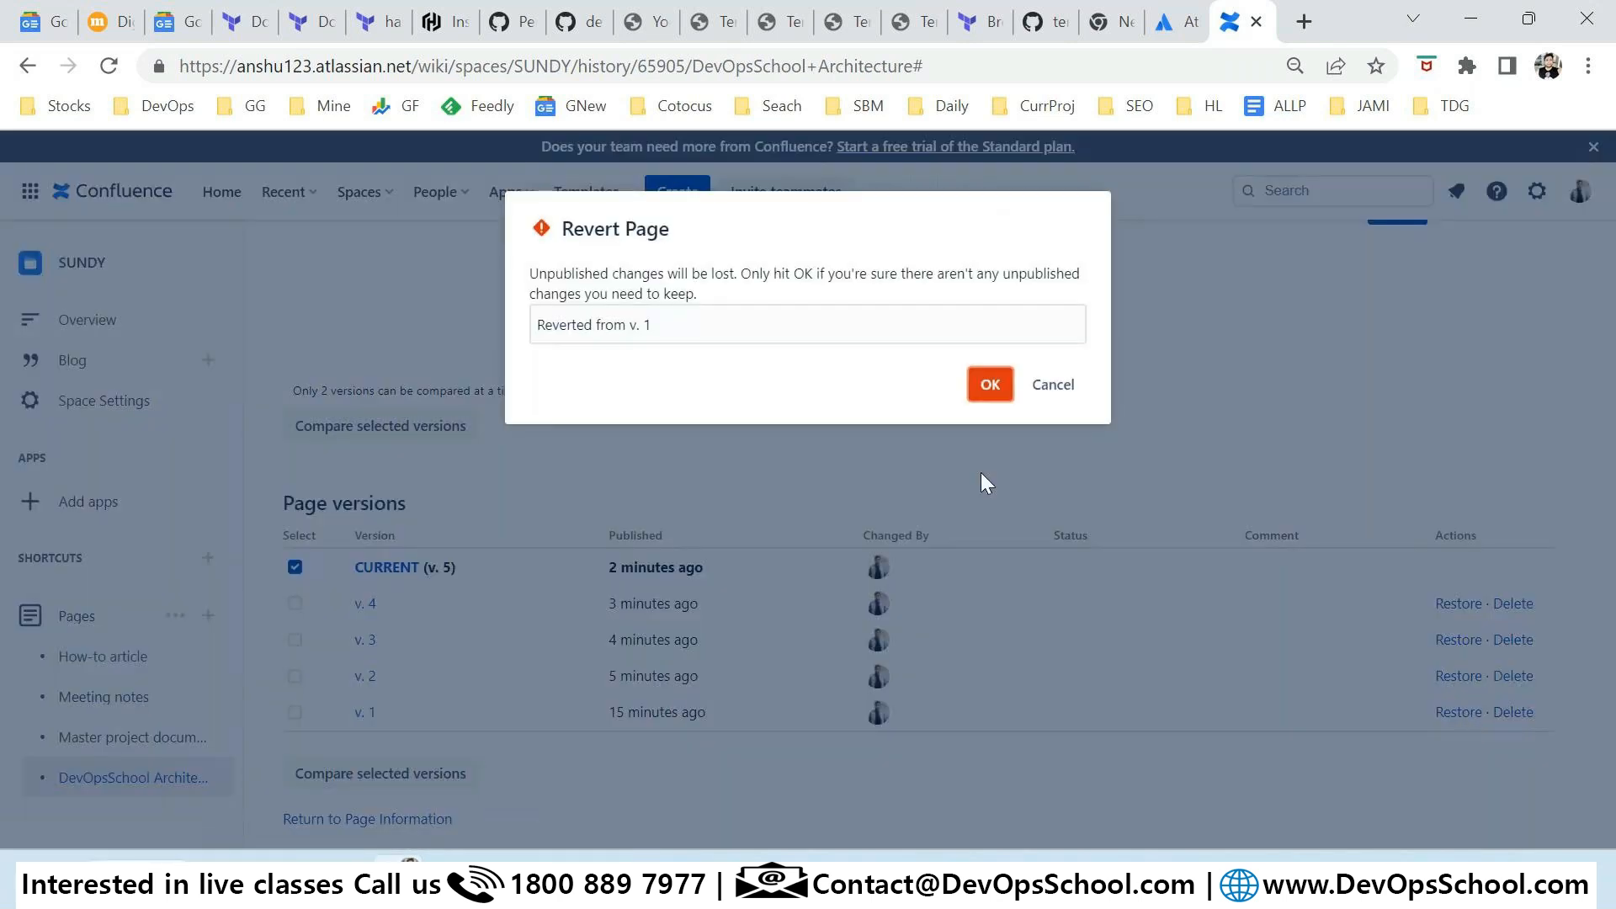
{"action": "left_click", "coordinate": [992, 387]}
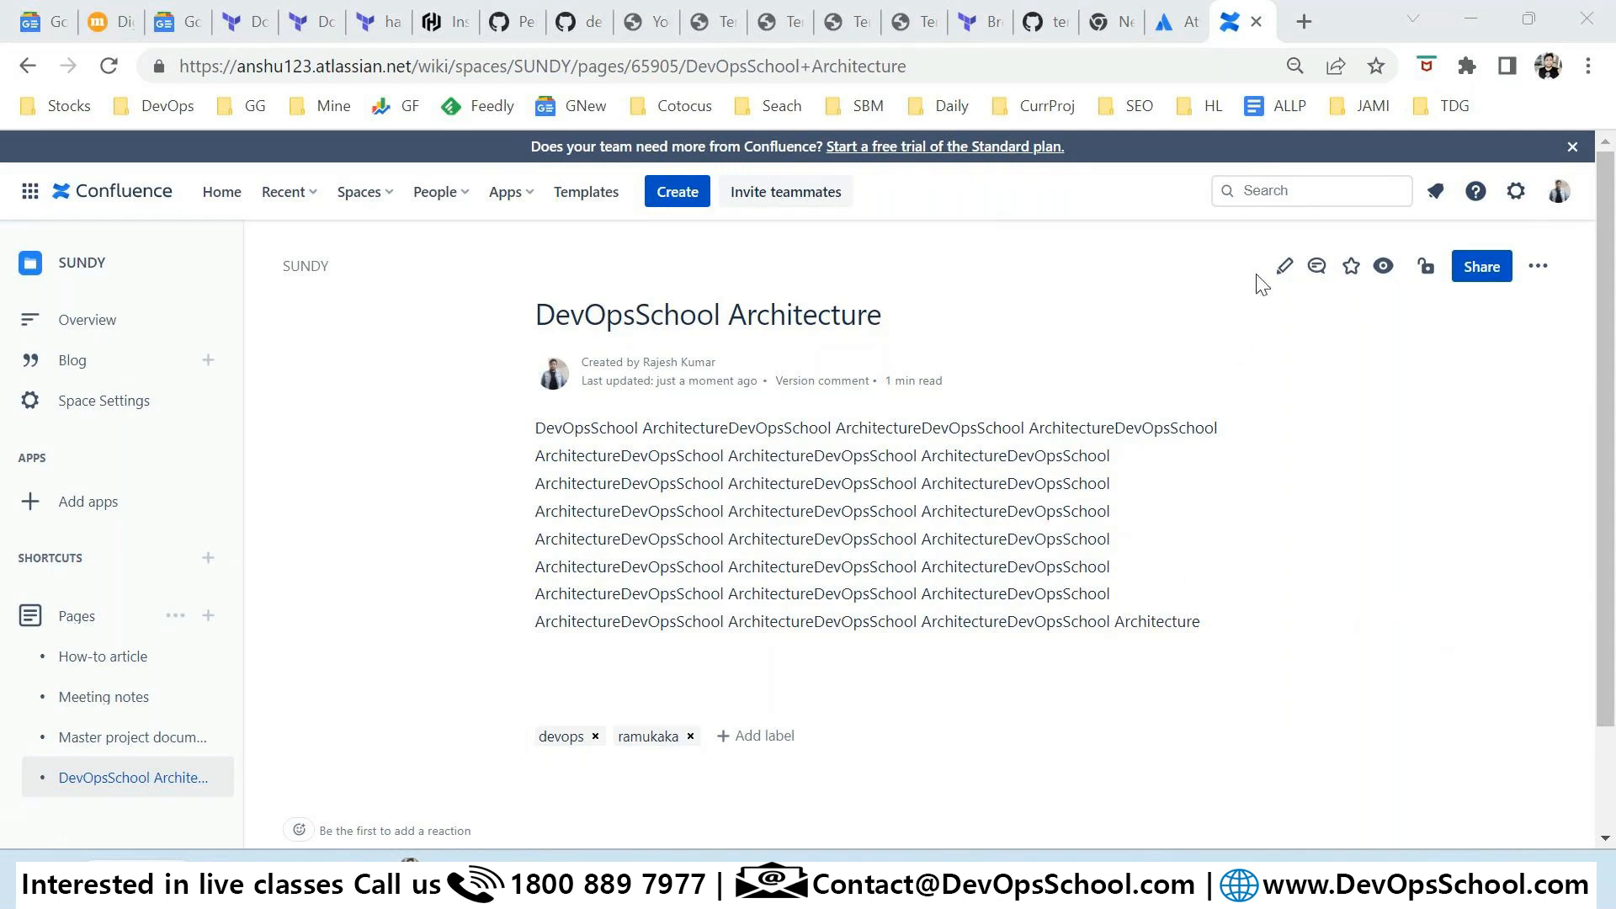
Step: Edit the restored DevOpsSchool Architecture page and browse the complete list of insertable elements, including the chart, Jira and page index entries
{"action": "left_click", "coordinate": [1285, 277]}
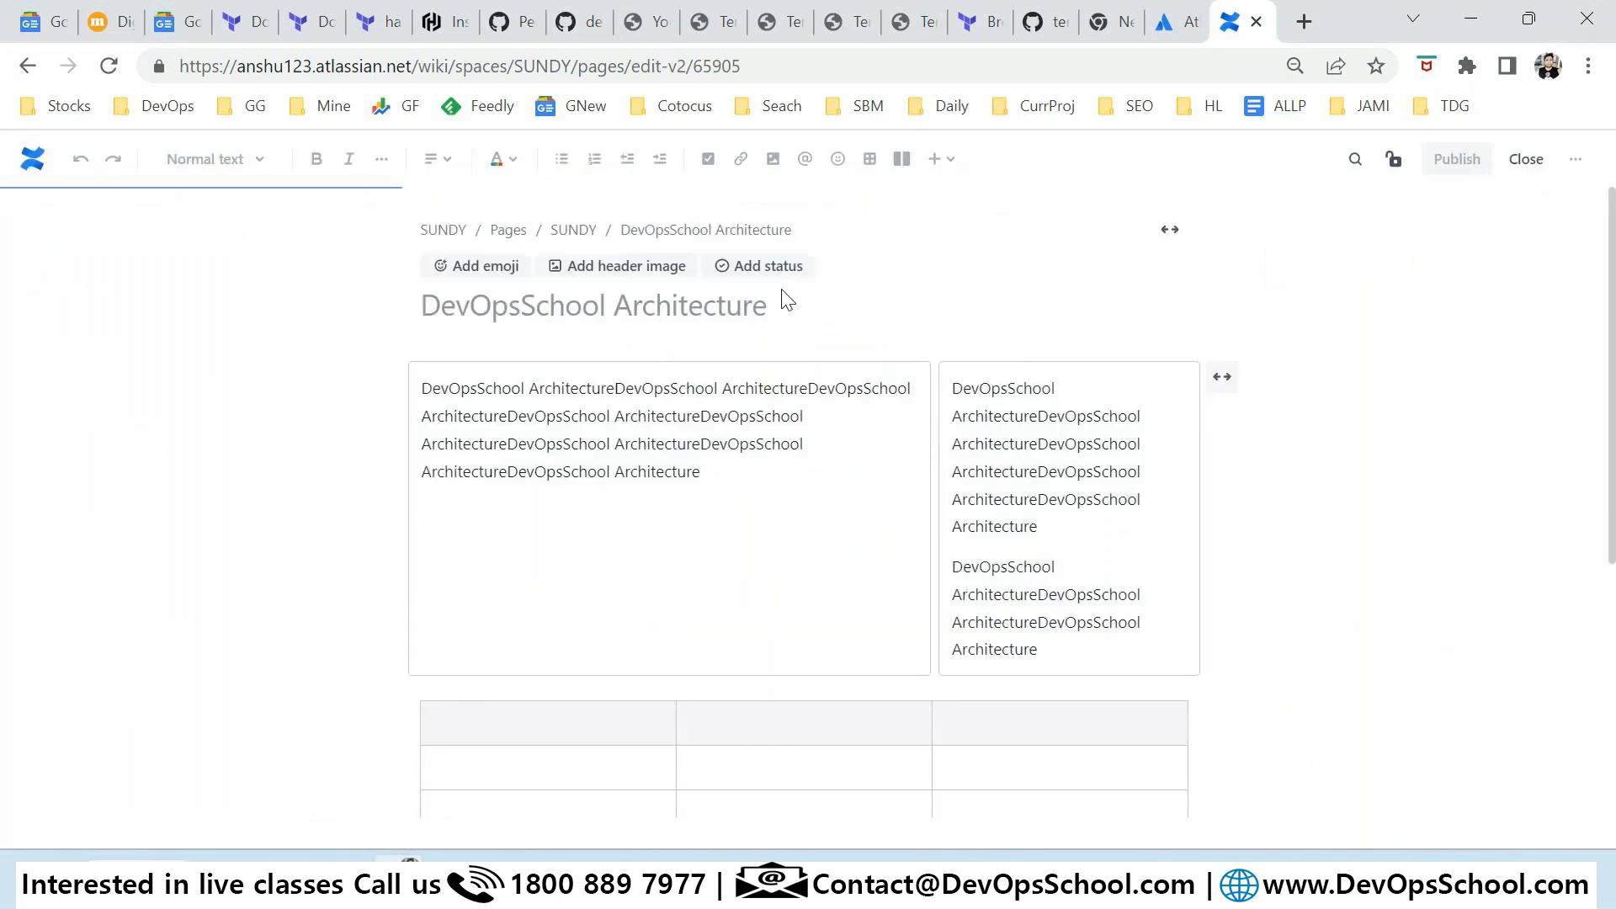
{"action": "left_click", "coordinate": [941, 160]}
{"action": "scroll", "coordinate": [1076, 515], "scroll_direction": "down", "scroll_amount": 5}
{"action": "left_click", "coordinate": [972, 720]}
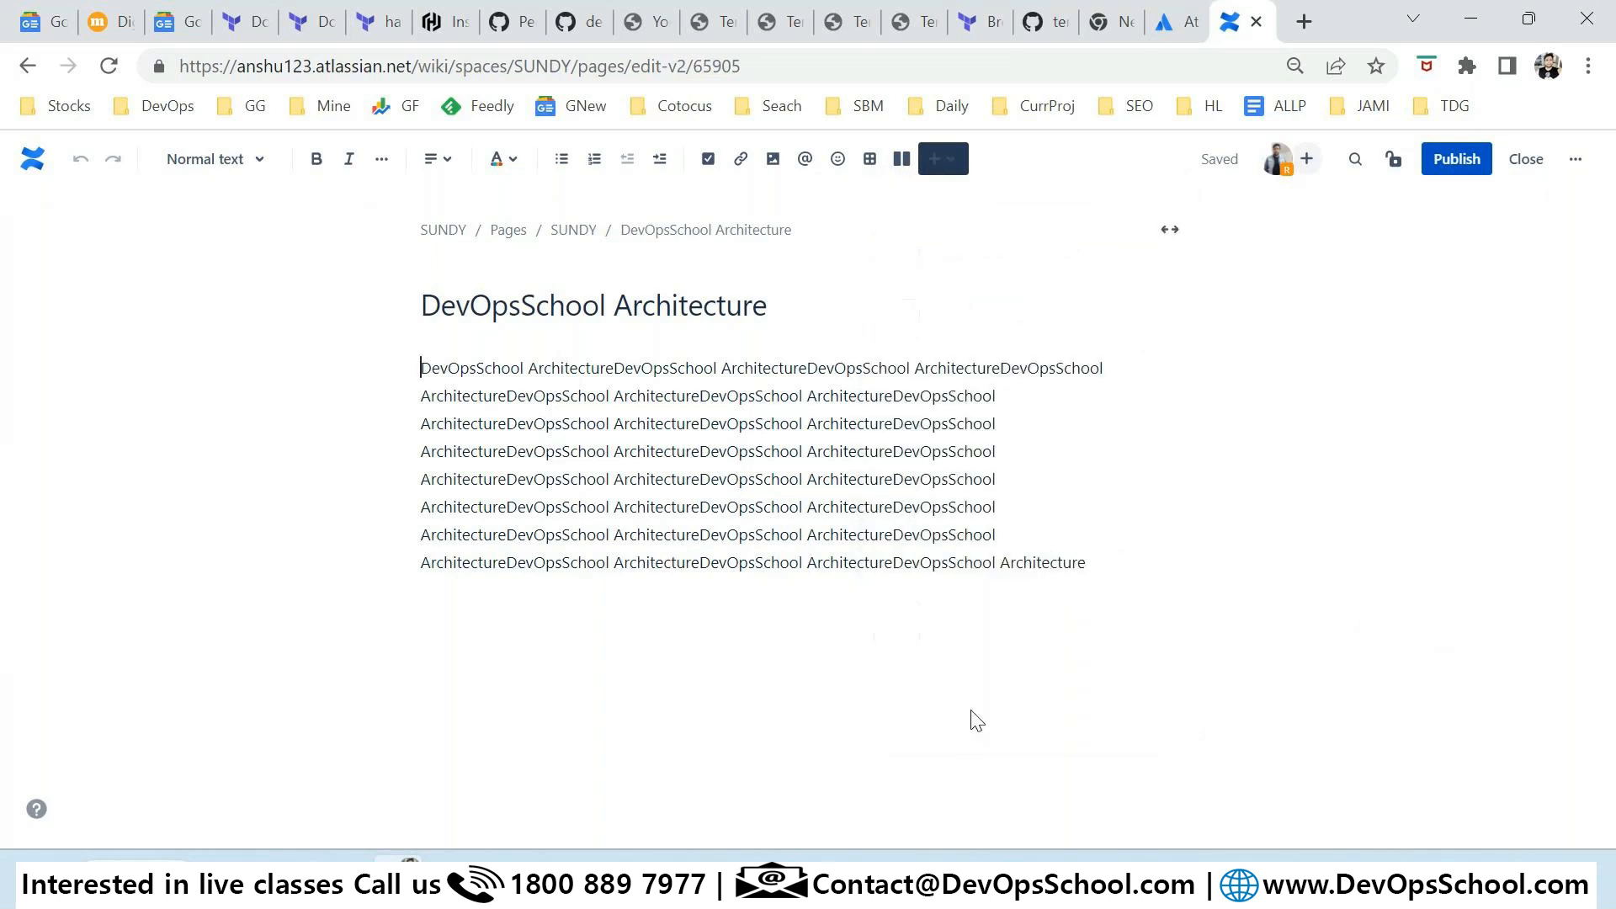
{"action": "scroll", "coordinate": [674, 450], "scroll_direction": "down", "scroll_amount": 10}
{"action": "scroll", "coordinate": [693, 462], "scroll_direction": "down", "scroll_amount": 10}
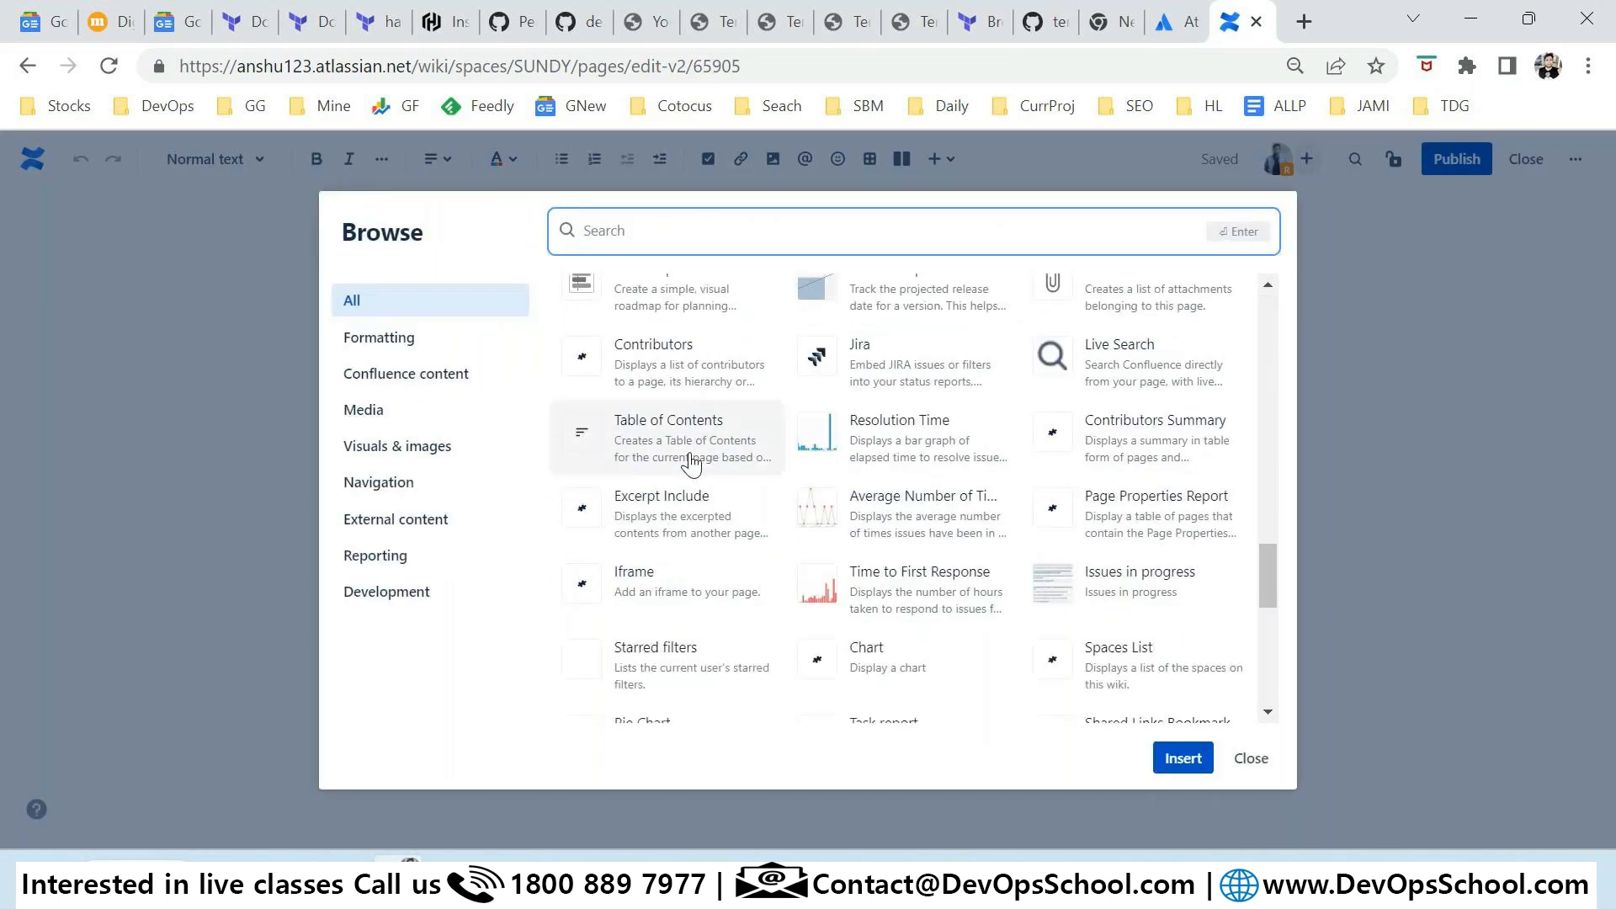
{"action": "scroll", "coordinate": [692, 462], "scroll_direction": "down", "scroll_amount": 5}
{"action": "scroll", "coordinate": [689, 460], "scroll_direction": "up", "scroll_amount": 3}
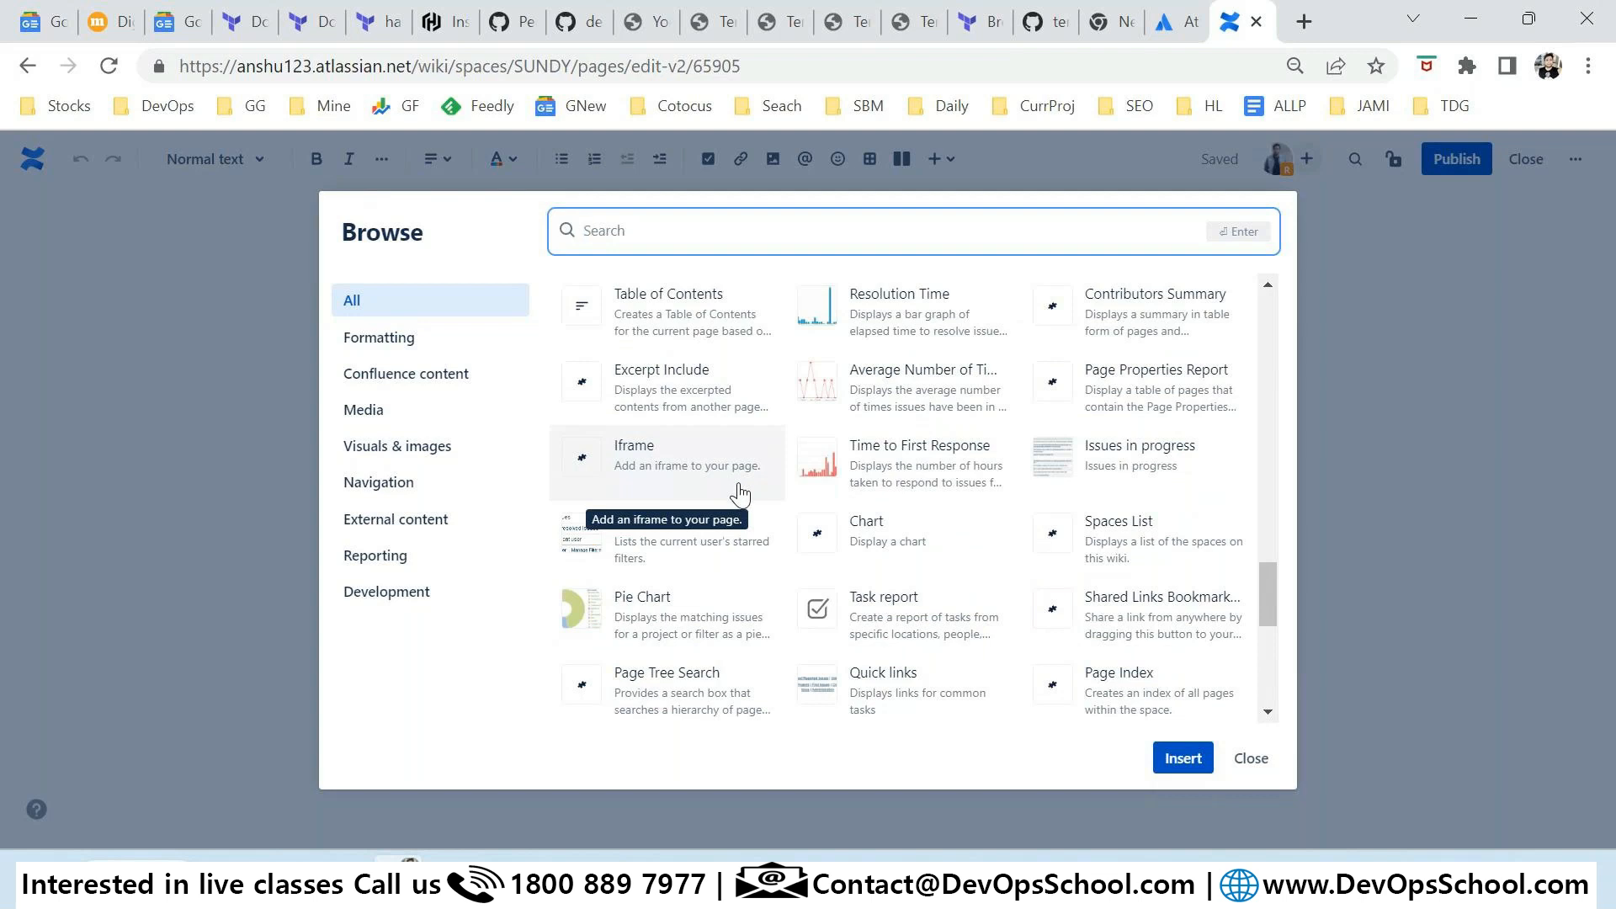
{"action": "scroll", "coordinate": [731, 494], "scroll_direction": "down", "scroll_amount": 3}
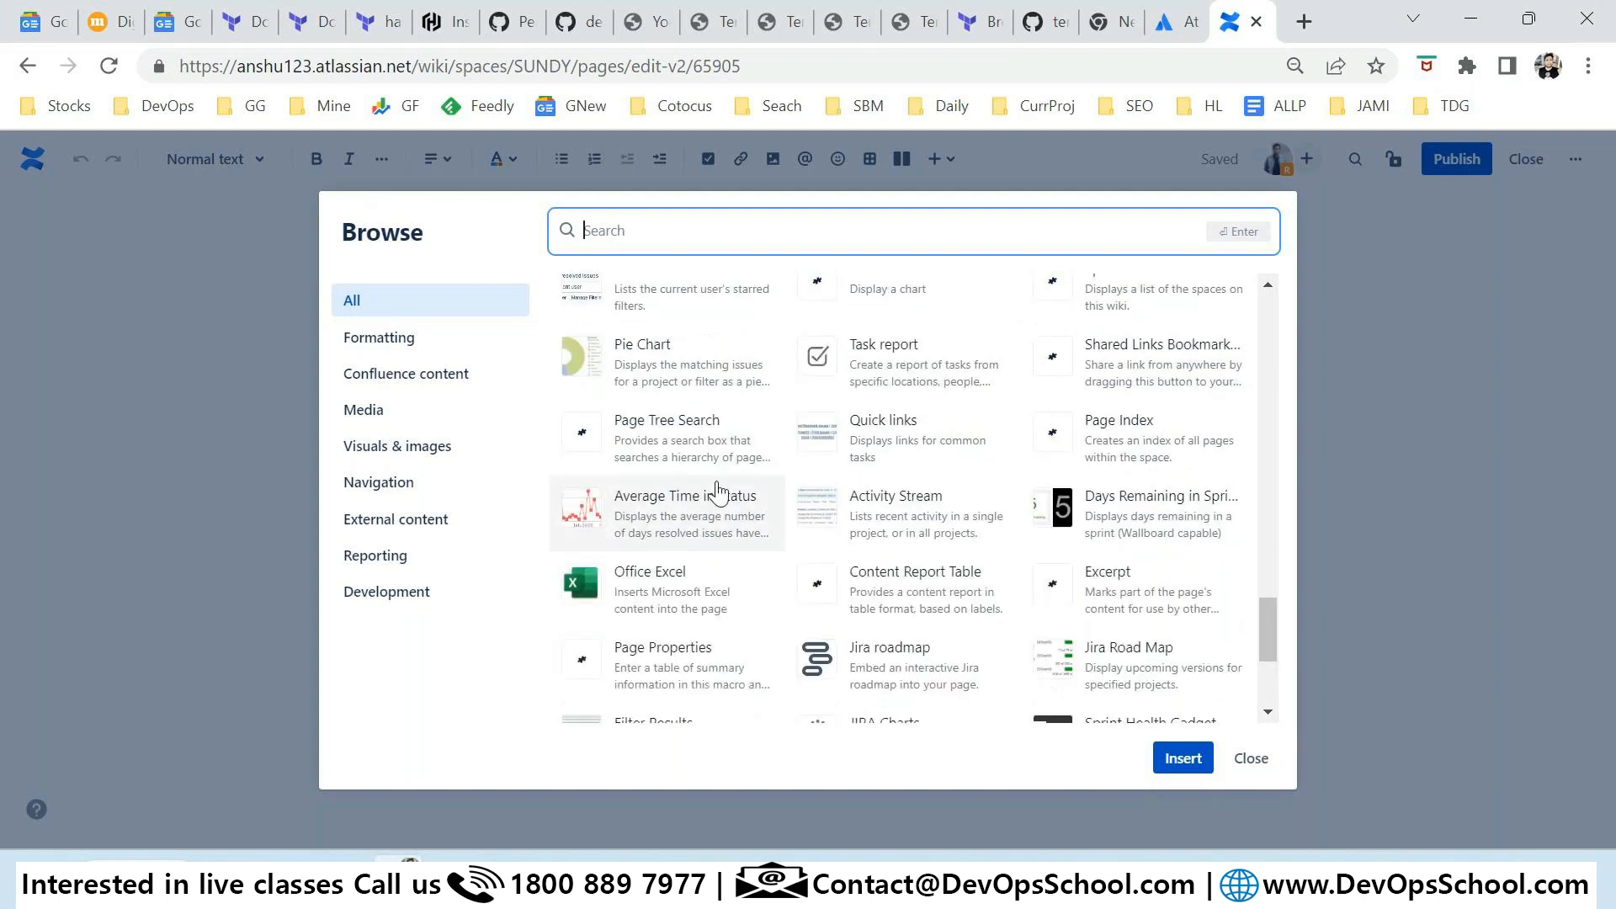
{"action": "scroll", "coordinate": [724, 505], "scroll_direction": "up", "scroll_amount": 3}
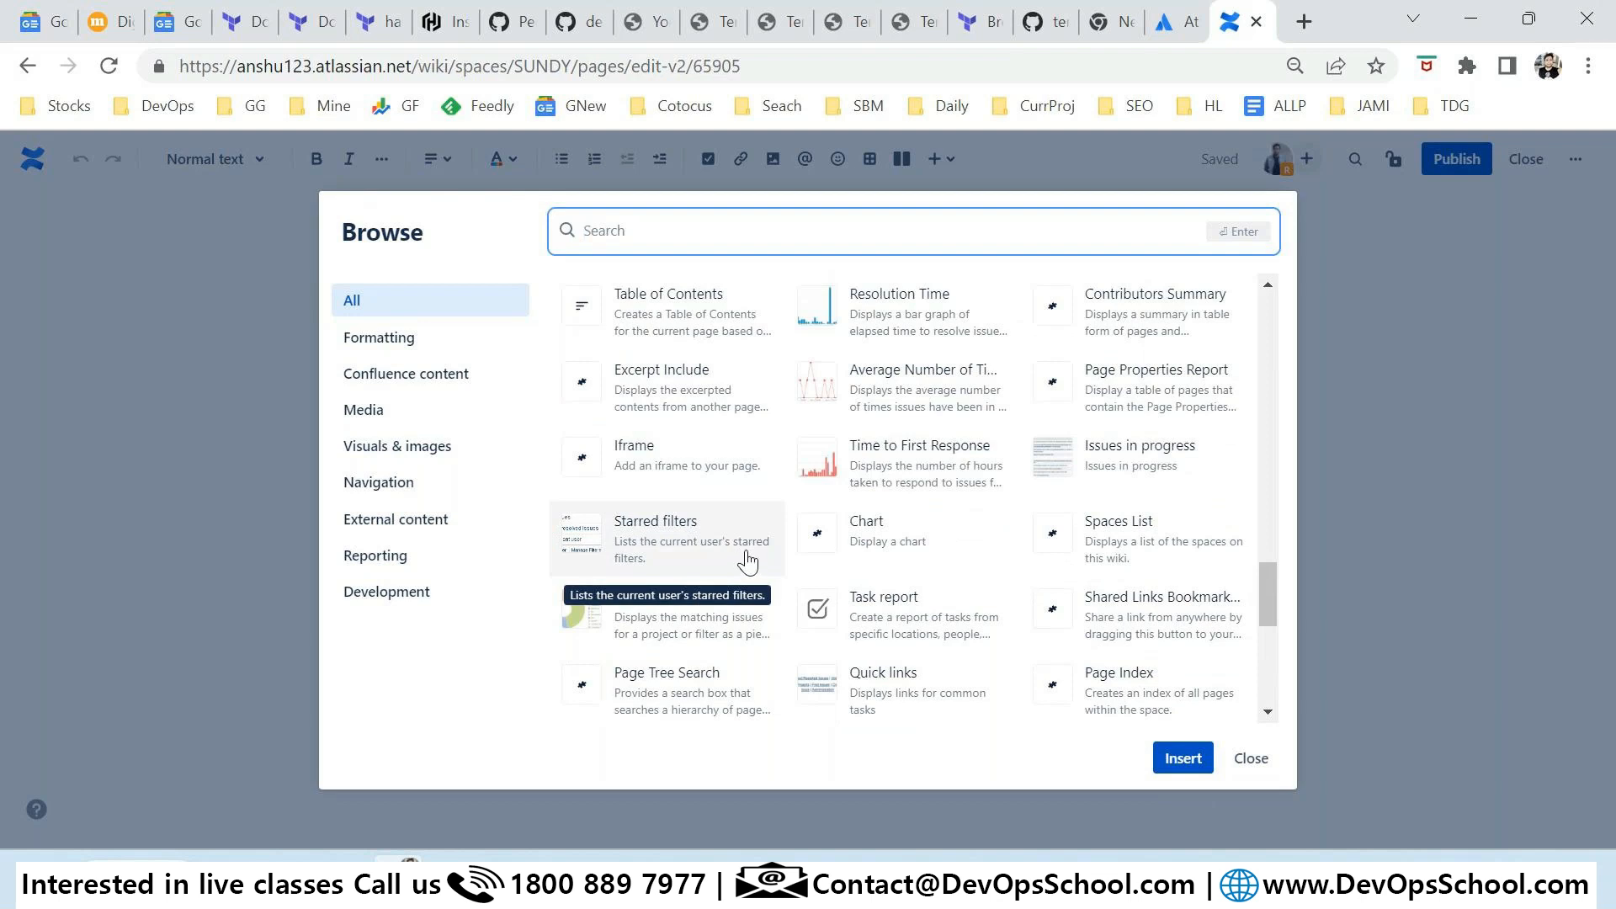
{"action": "scroll", "coordinate": [741, 562], "scroll_direction": "down", "scroll_amount": 3}
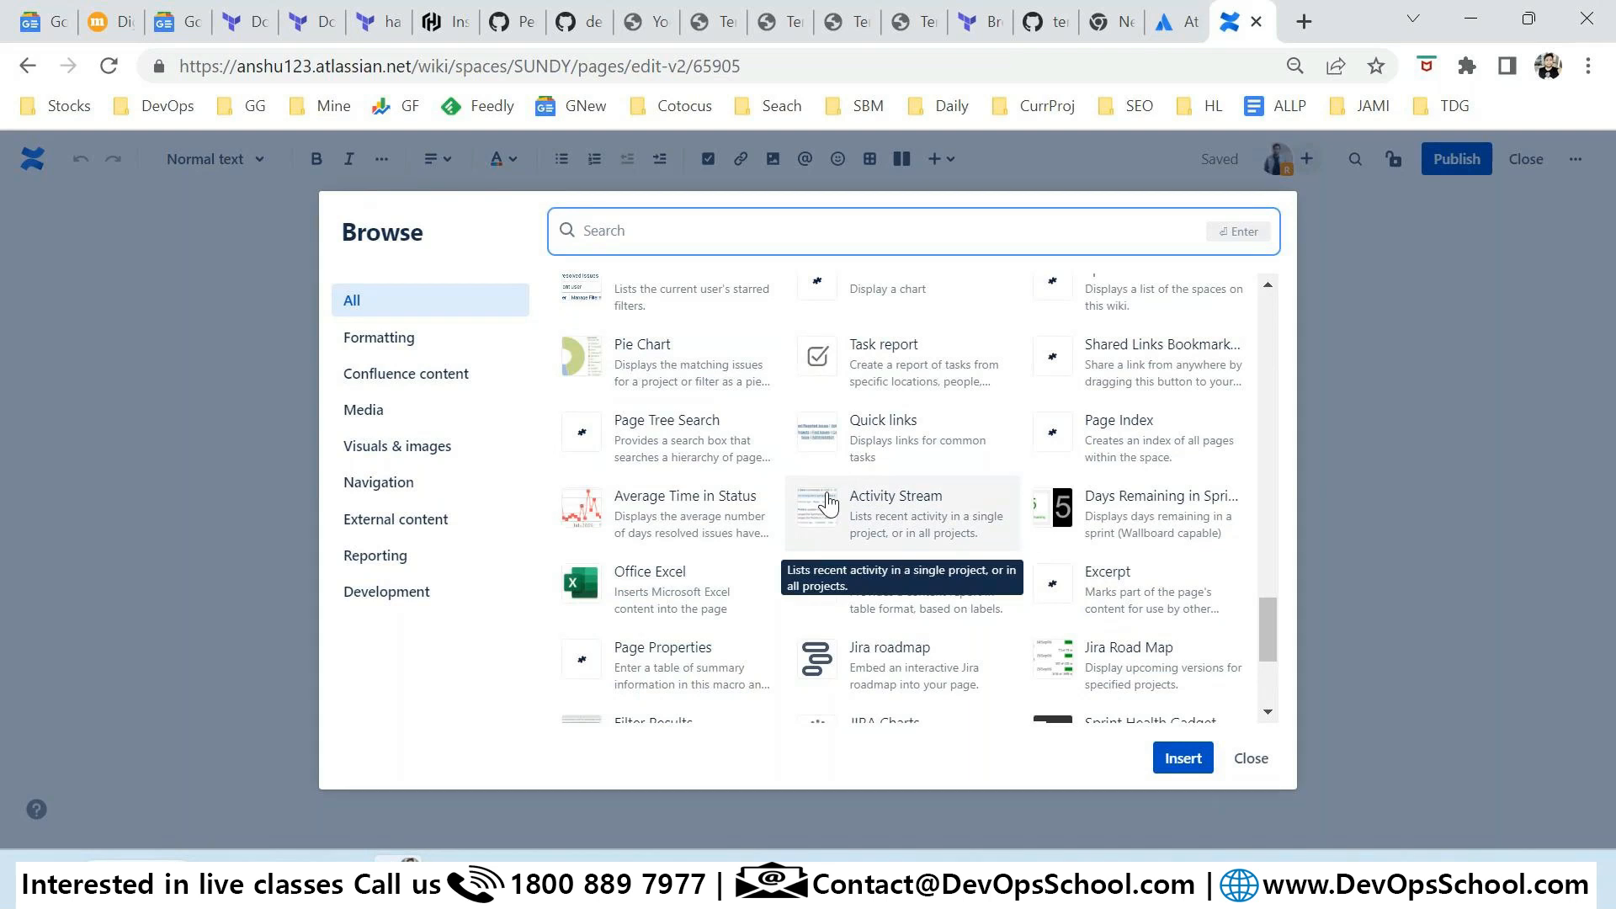
Step: Review the insertable elements in the Visuals & images, Navigation and Reporting categories, and close the catalogue without inserting any
{"action": "left_click", "coordinate": [390, 449]}
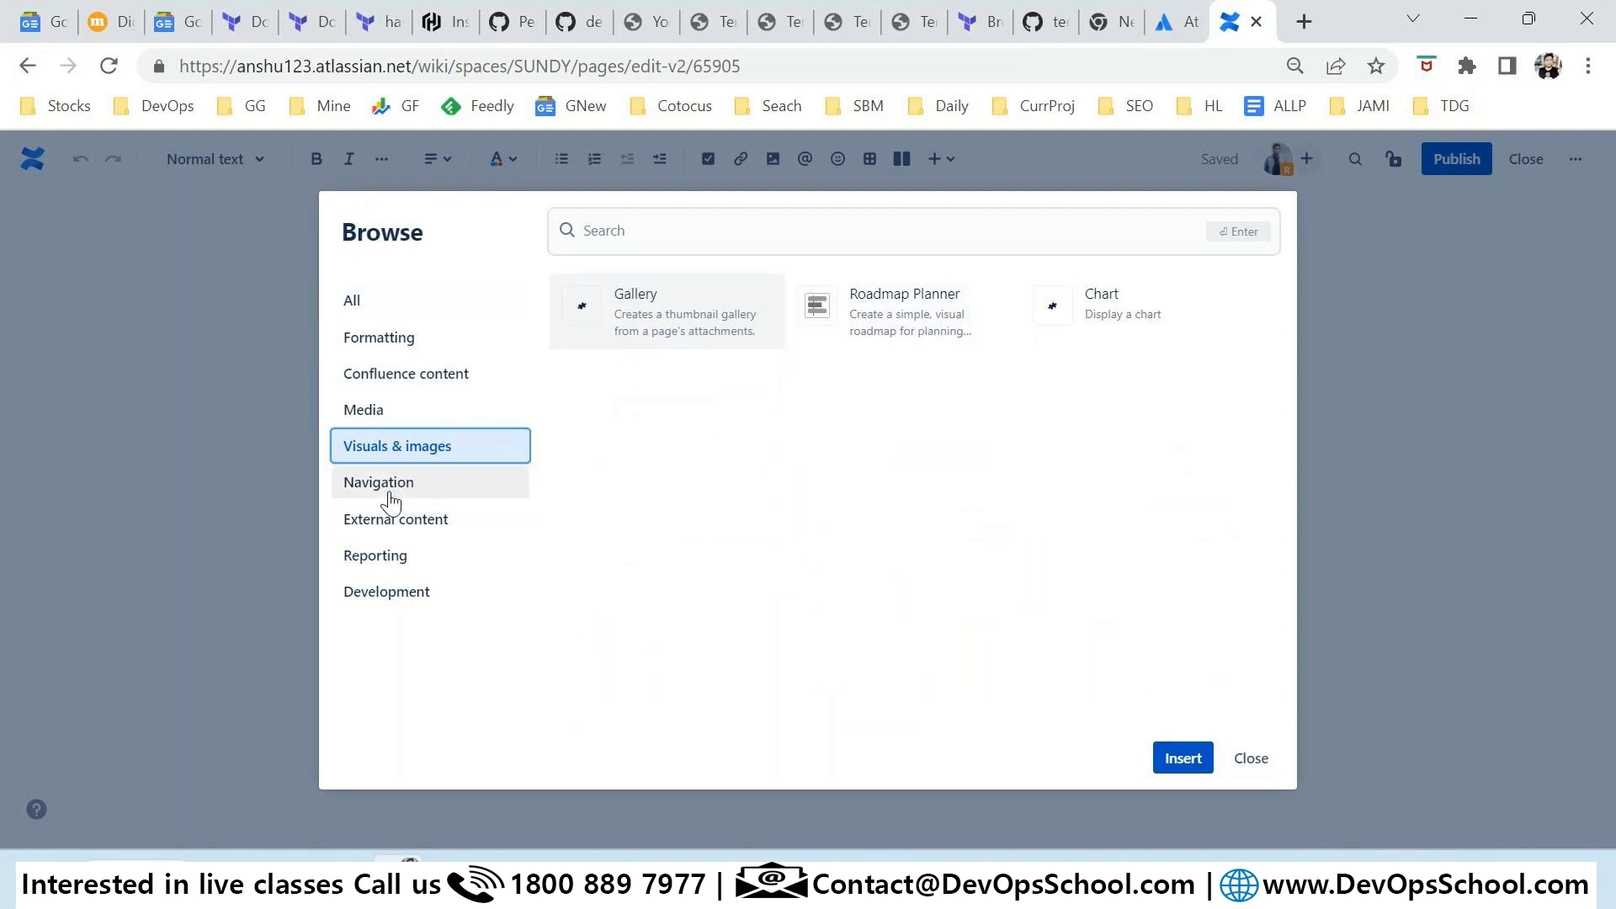
{"action": "left_click", "coordinate": [345, 490]}
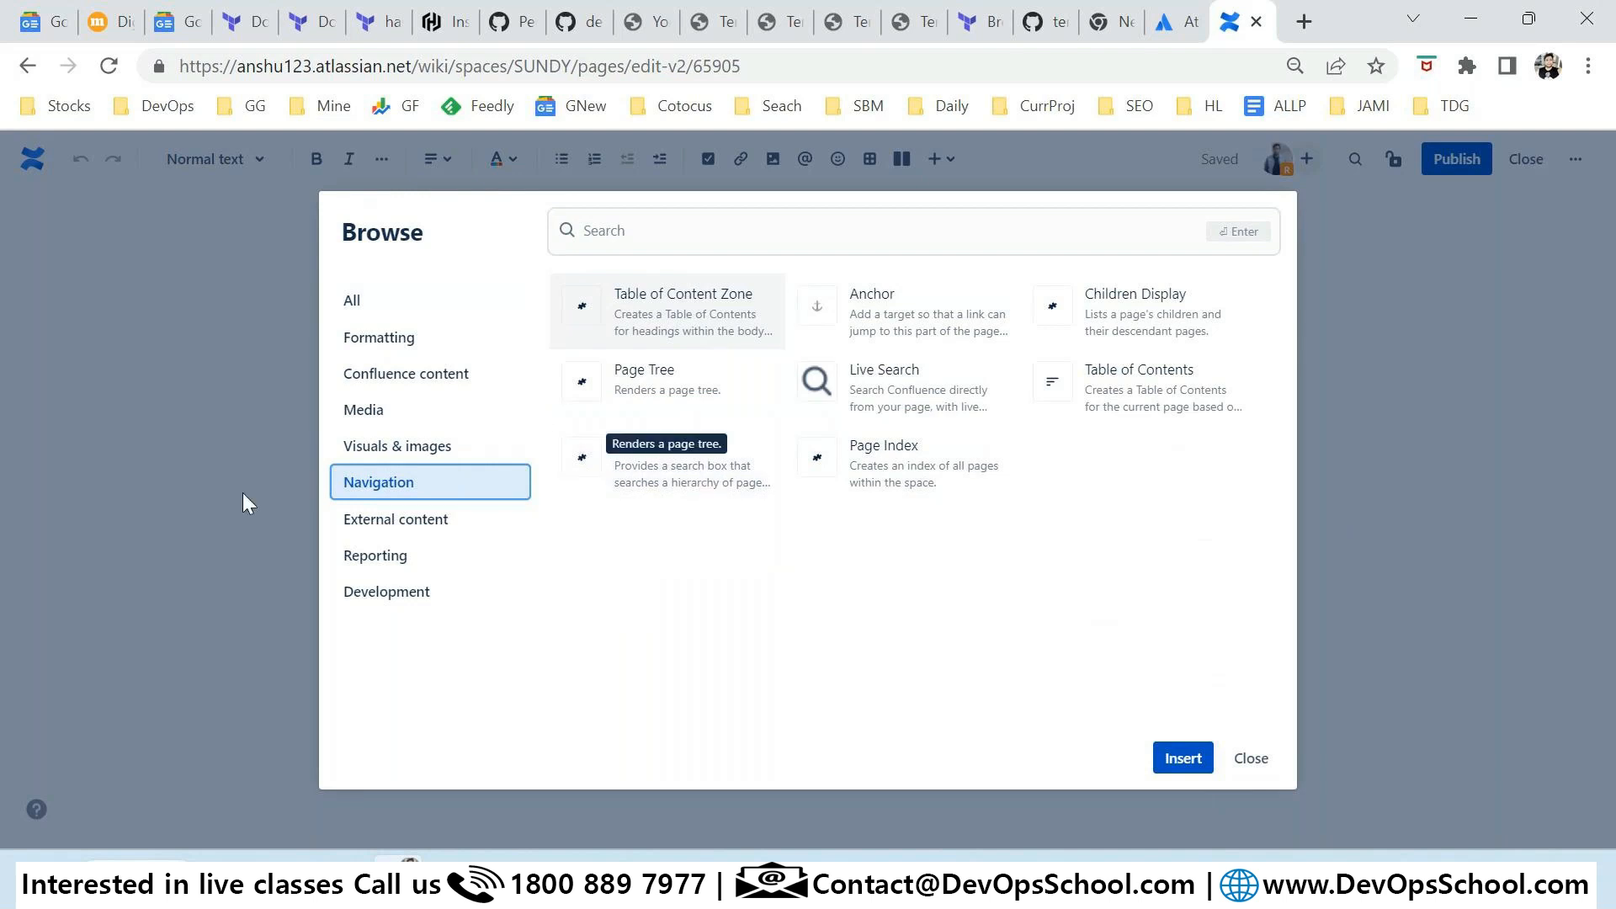
{"action": "left_click", "coordinate": [362, 554]}
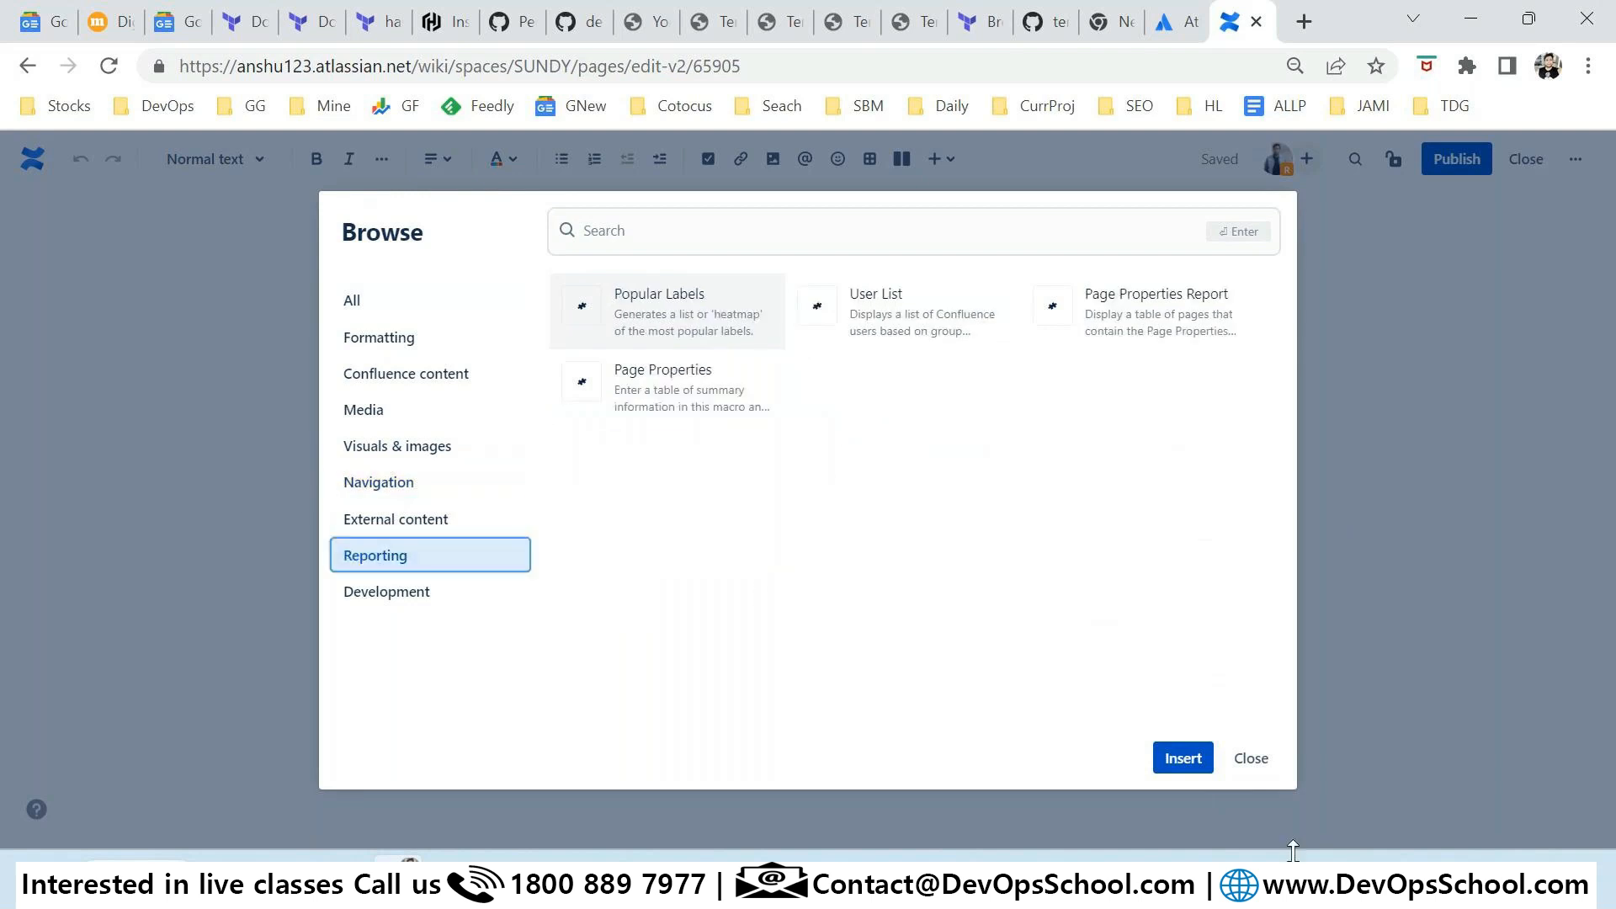
{"action": "left_click", "coordinate": [1263, 760]}
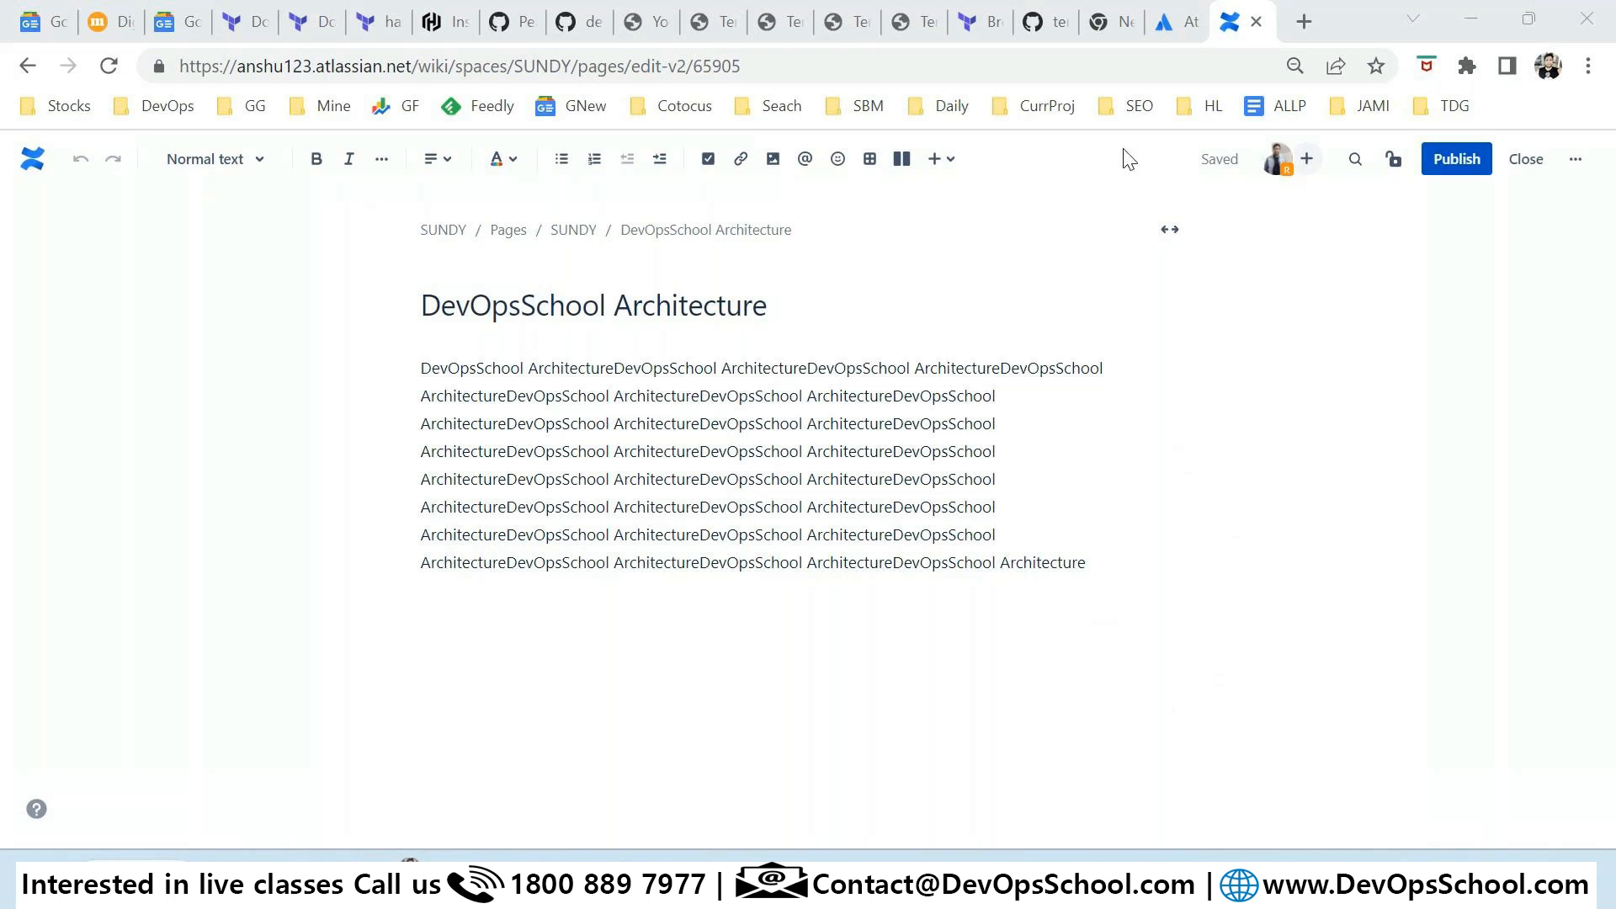
Step: Switch to GitHub, change the dashboard context to devopsschool-sample-programs, and view that organization's overview page
{"action": "left_click", "coordinate": [1044, 21]}
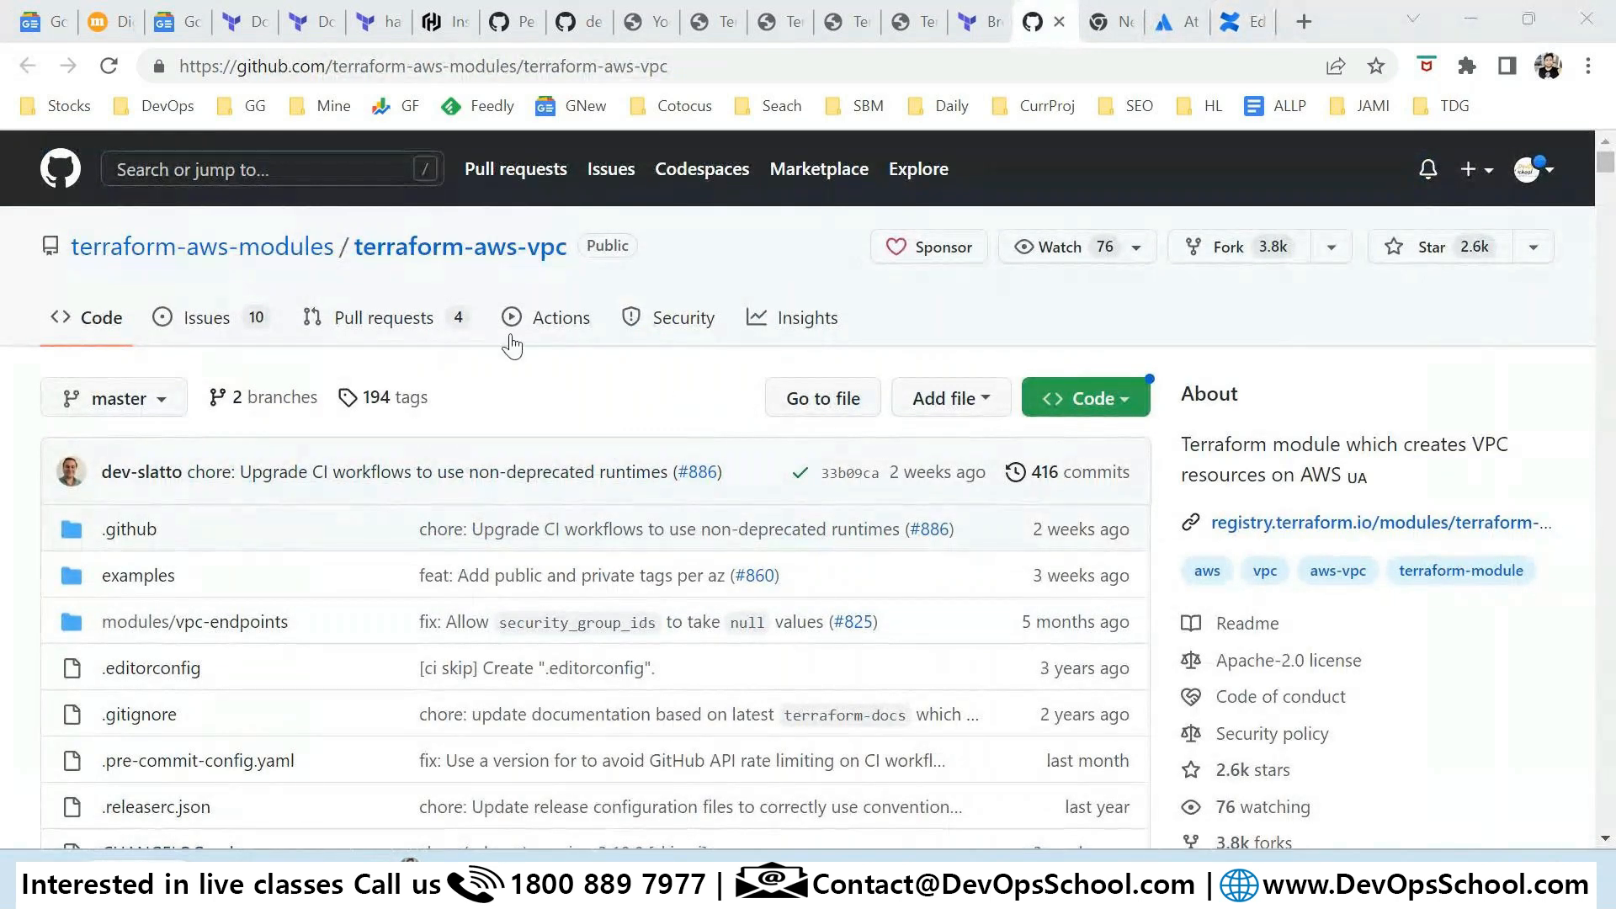
{"action": "left_click", "coordinate": [89, 185]}
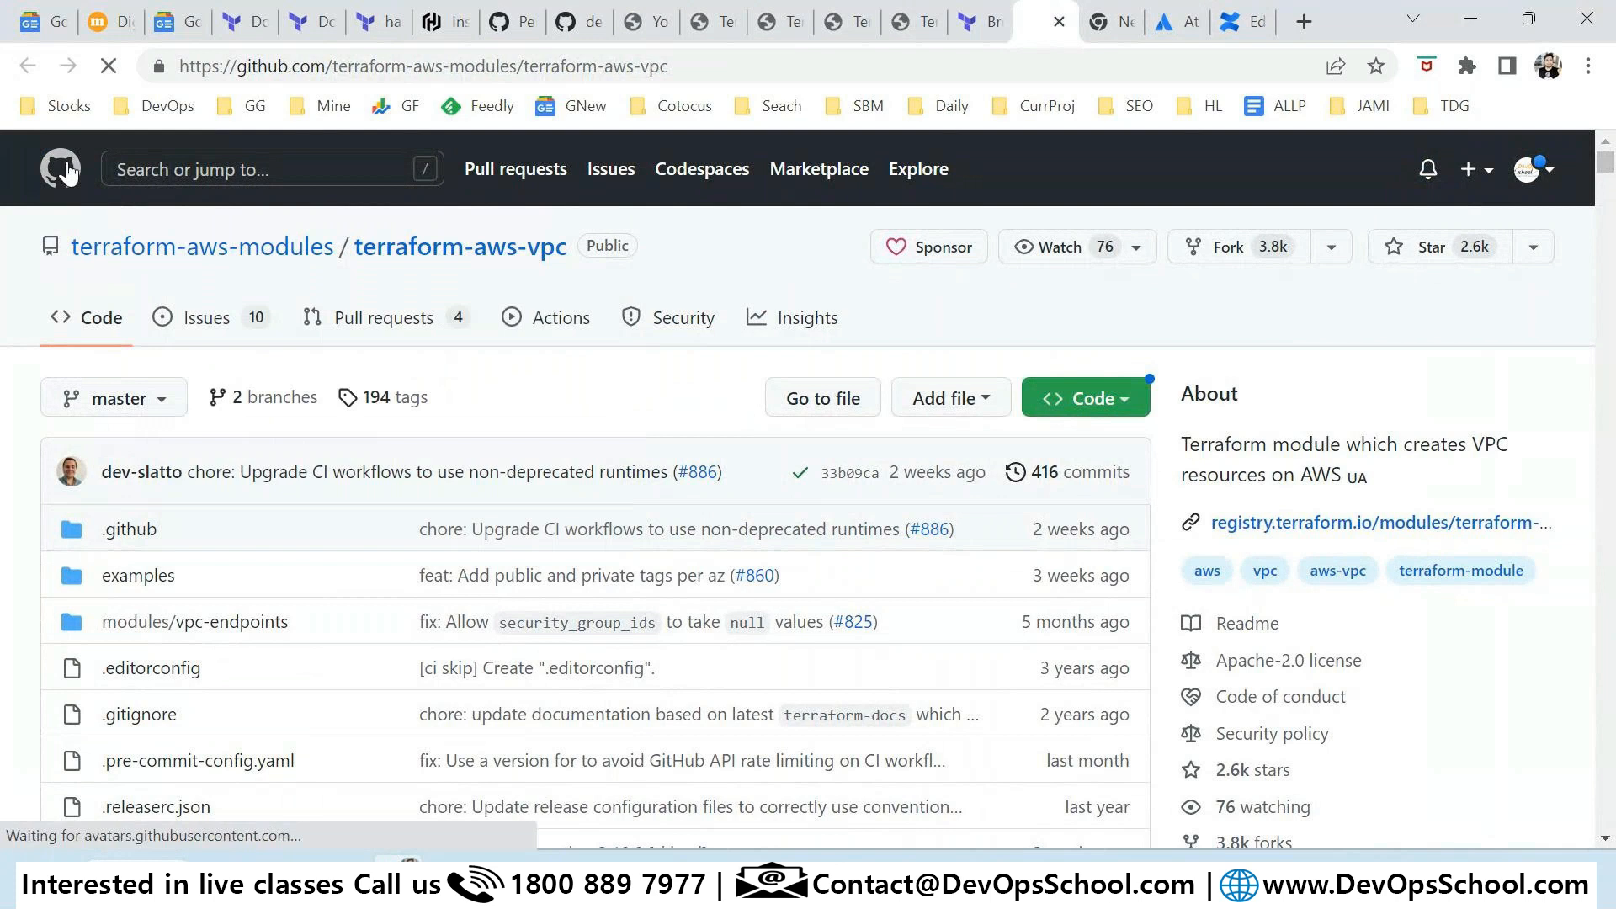
{"action": "left_click", "coordinate": [145, 259]}
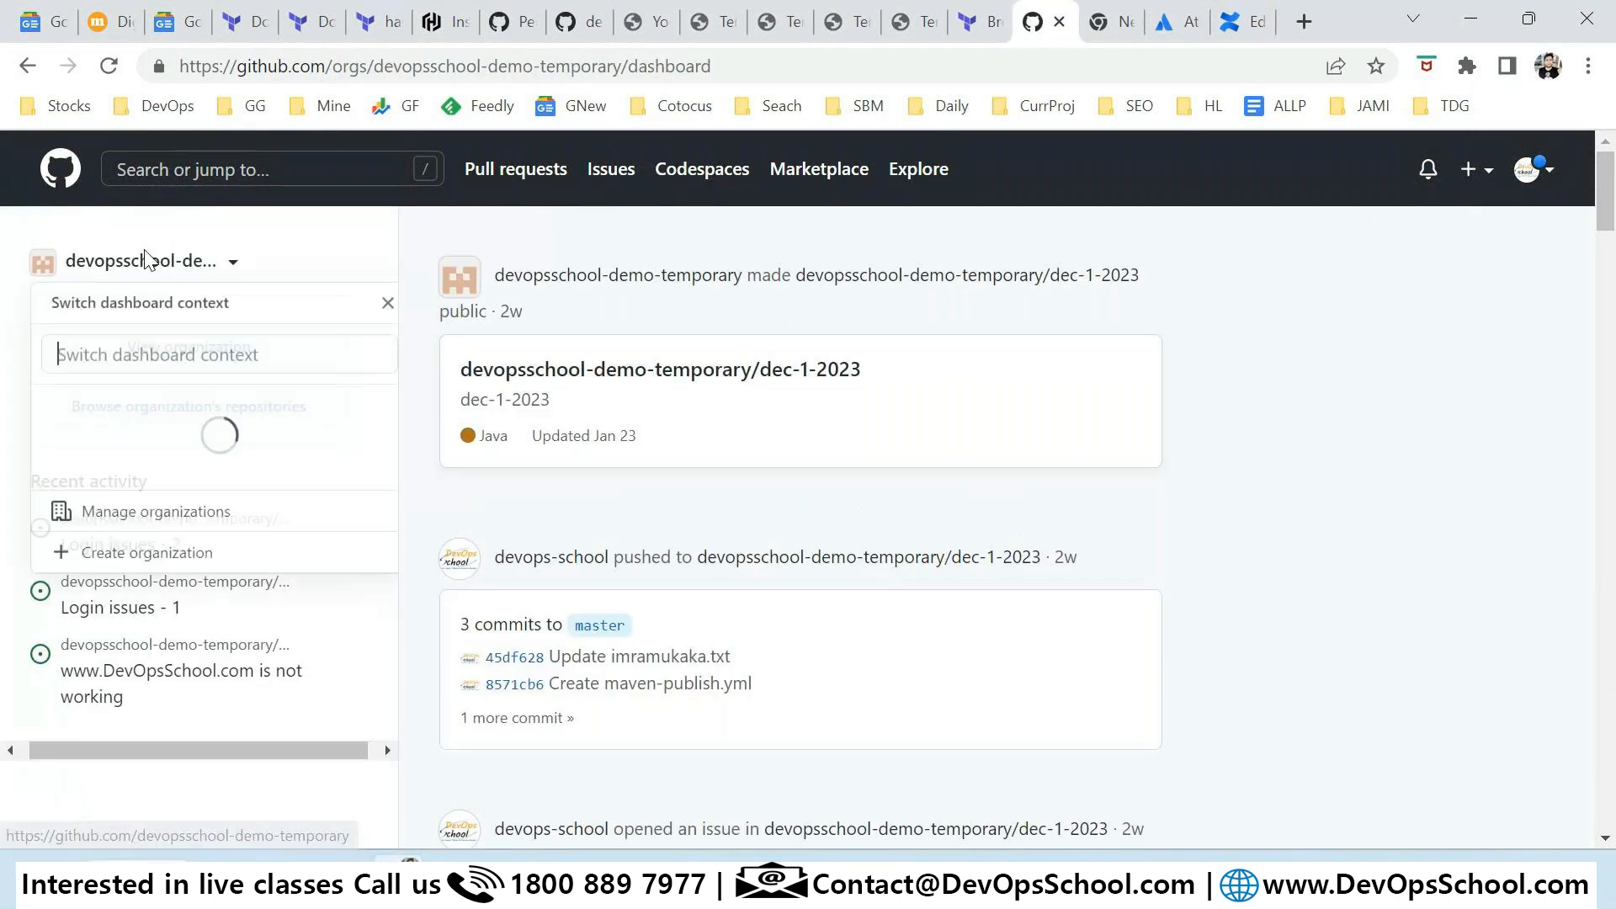
{"action": "scroll", "coordinate": [194, 652], "scroll_direction": "down", "scroll_amount": 2}
{"action": "left_click", "coordinate": [221, 520]}
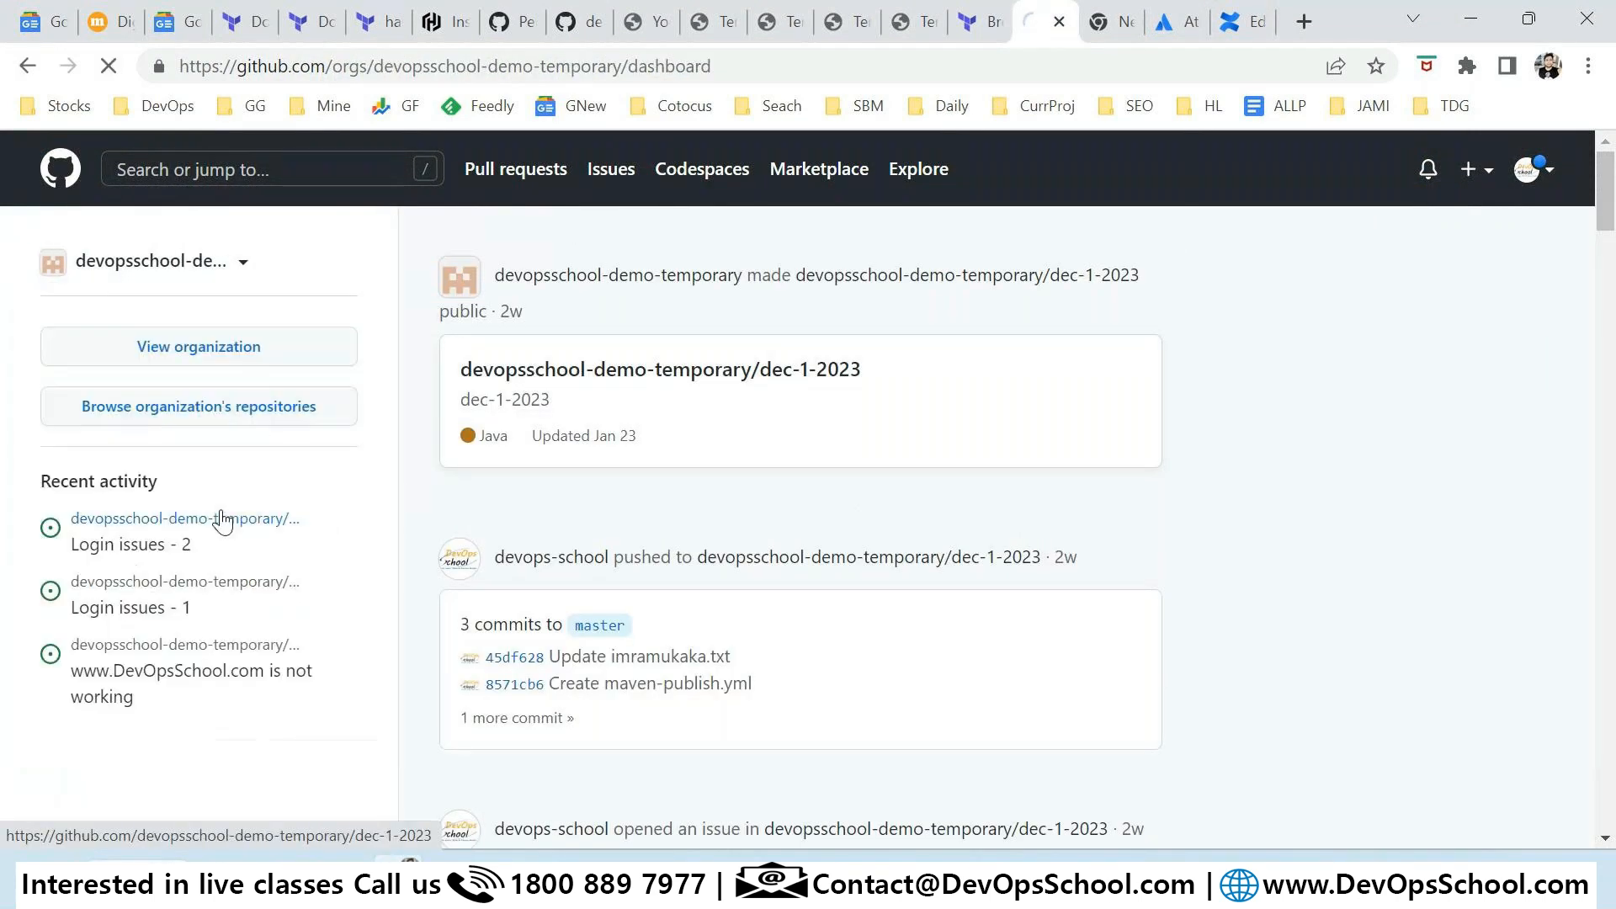
{"action": "left_click", "coordinate": [234, 361]}
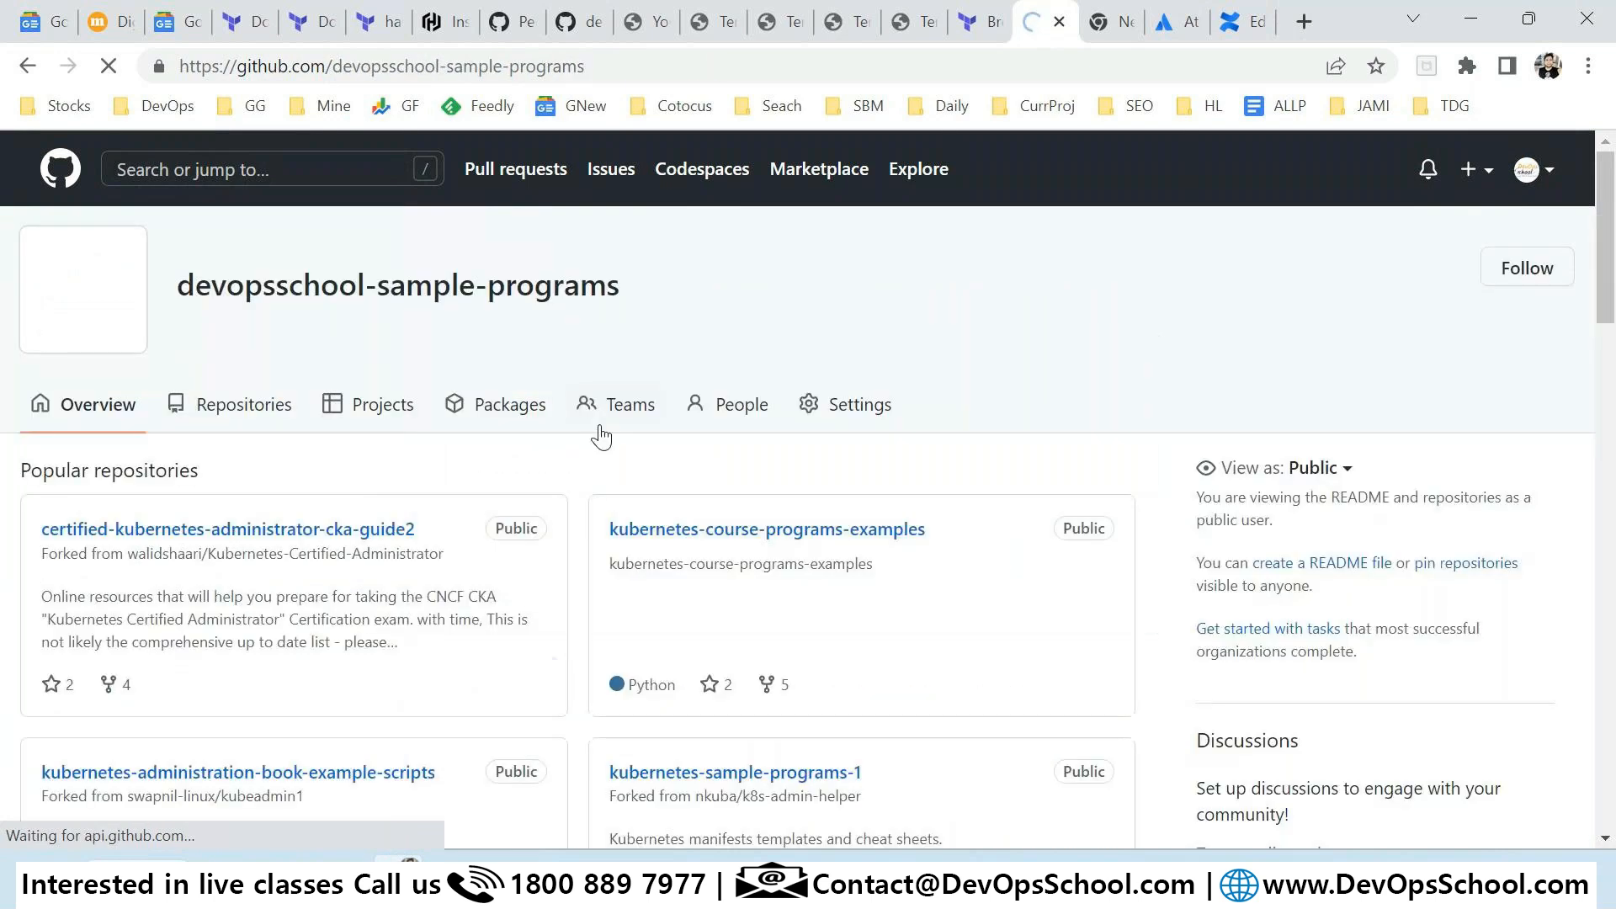
Step: View the wiki of the certified-kubernetes-administrator-cka-guide2 repository, and return to the DevOpsSchool Architecture page in Confluence
{"action": "left_click", "coordinate": [512, 551]}
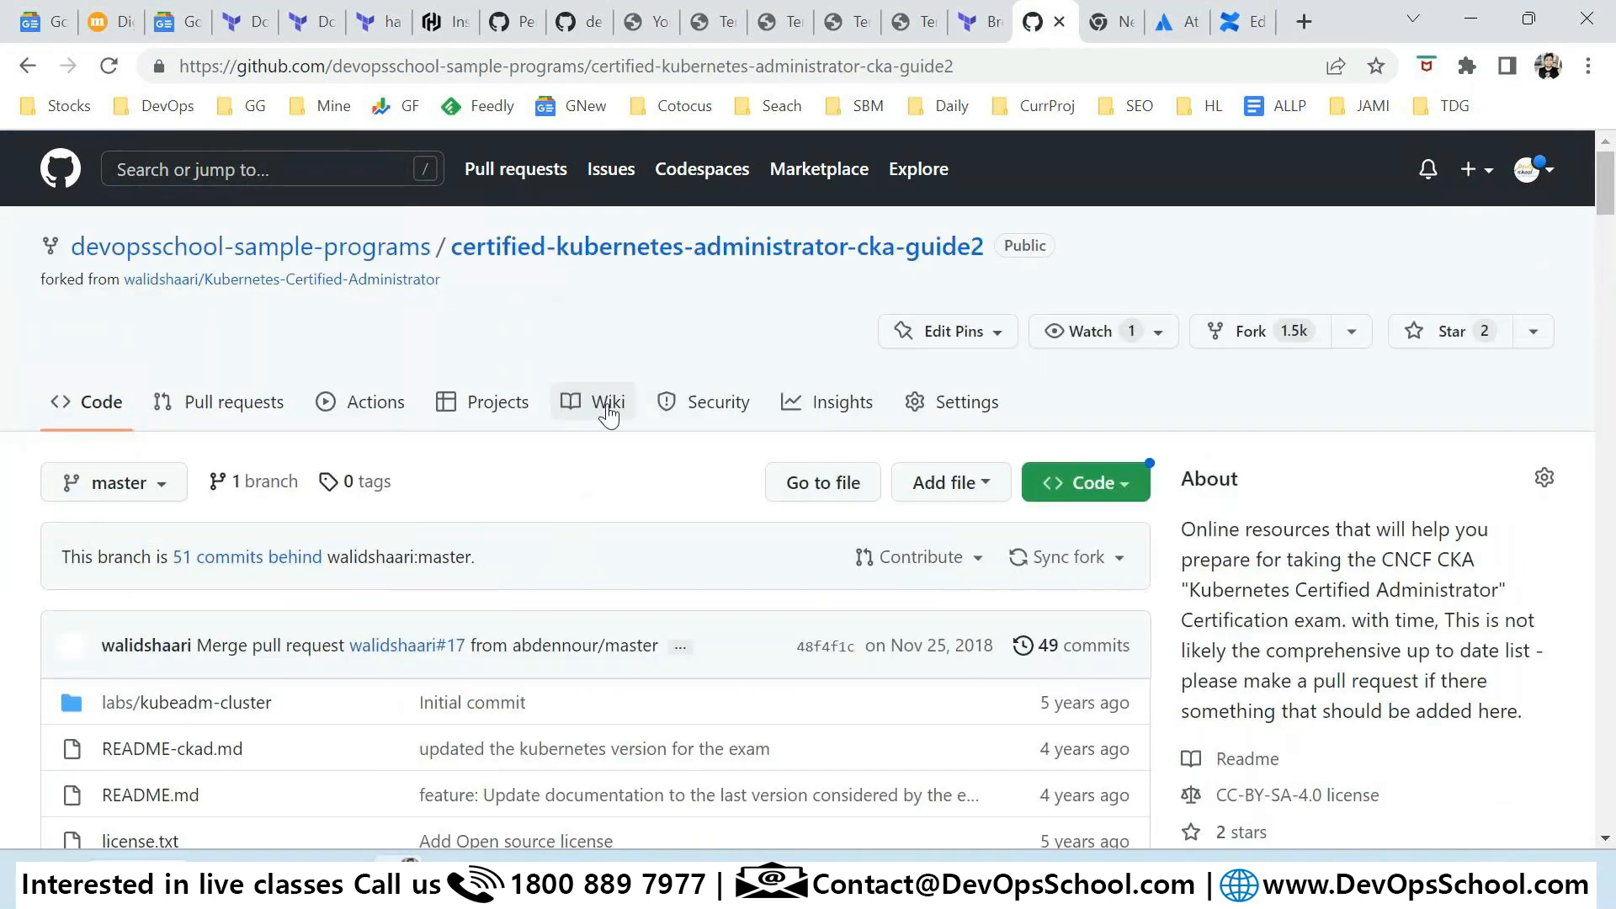
{"action": "left_click", "coordinate": [606, 411]}
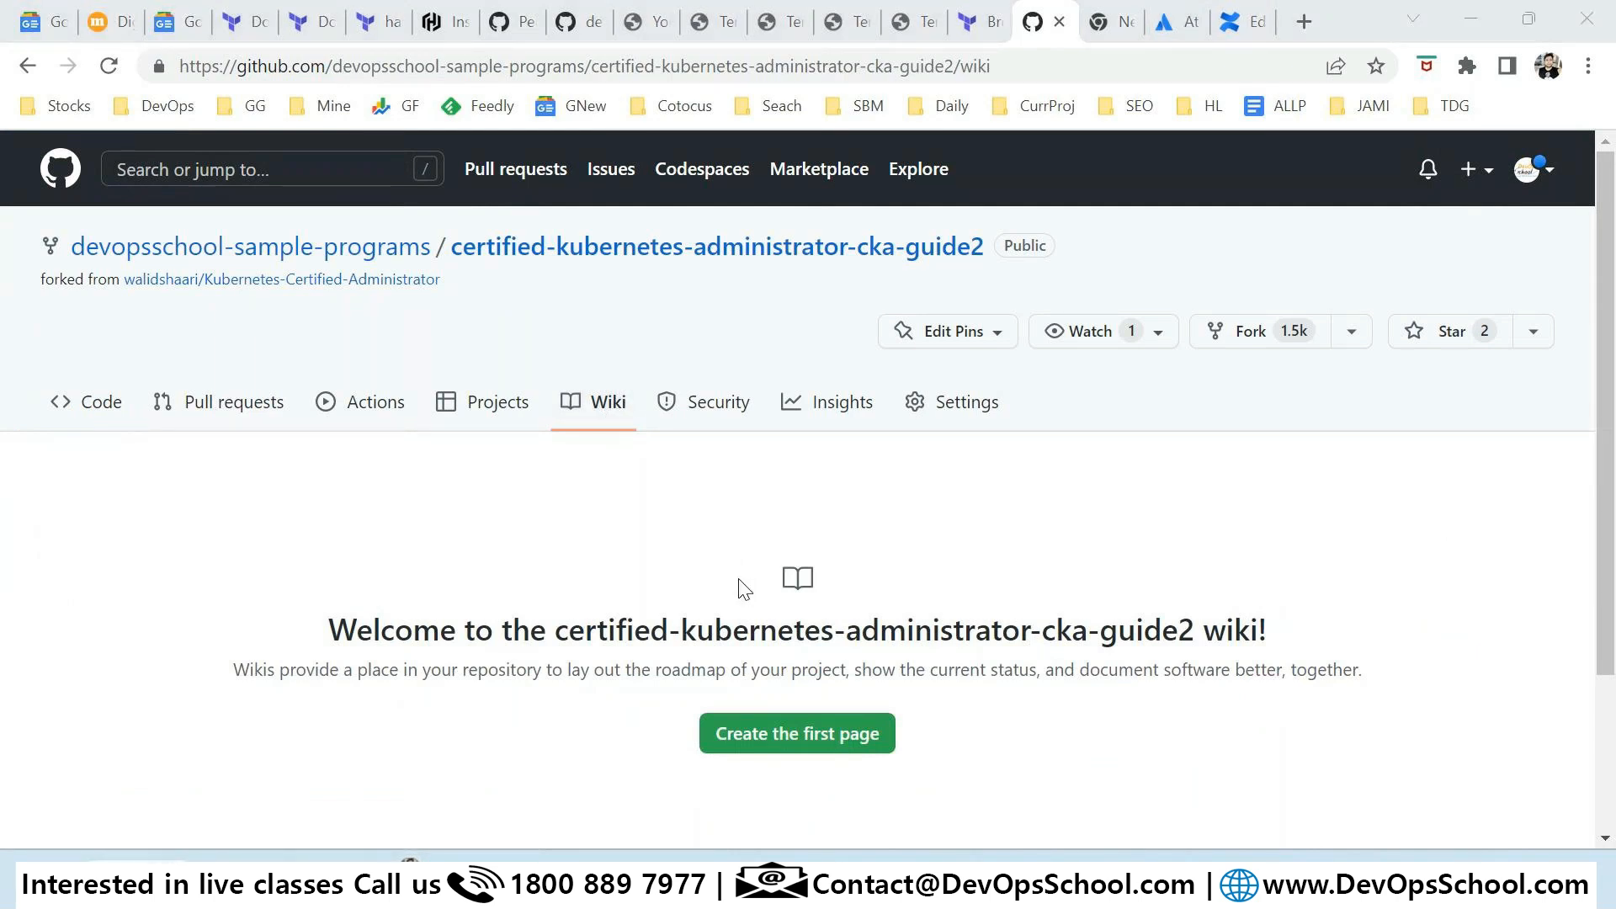
{"action": "left_click", "coordinate": [1234, 21]}
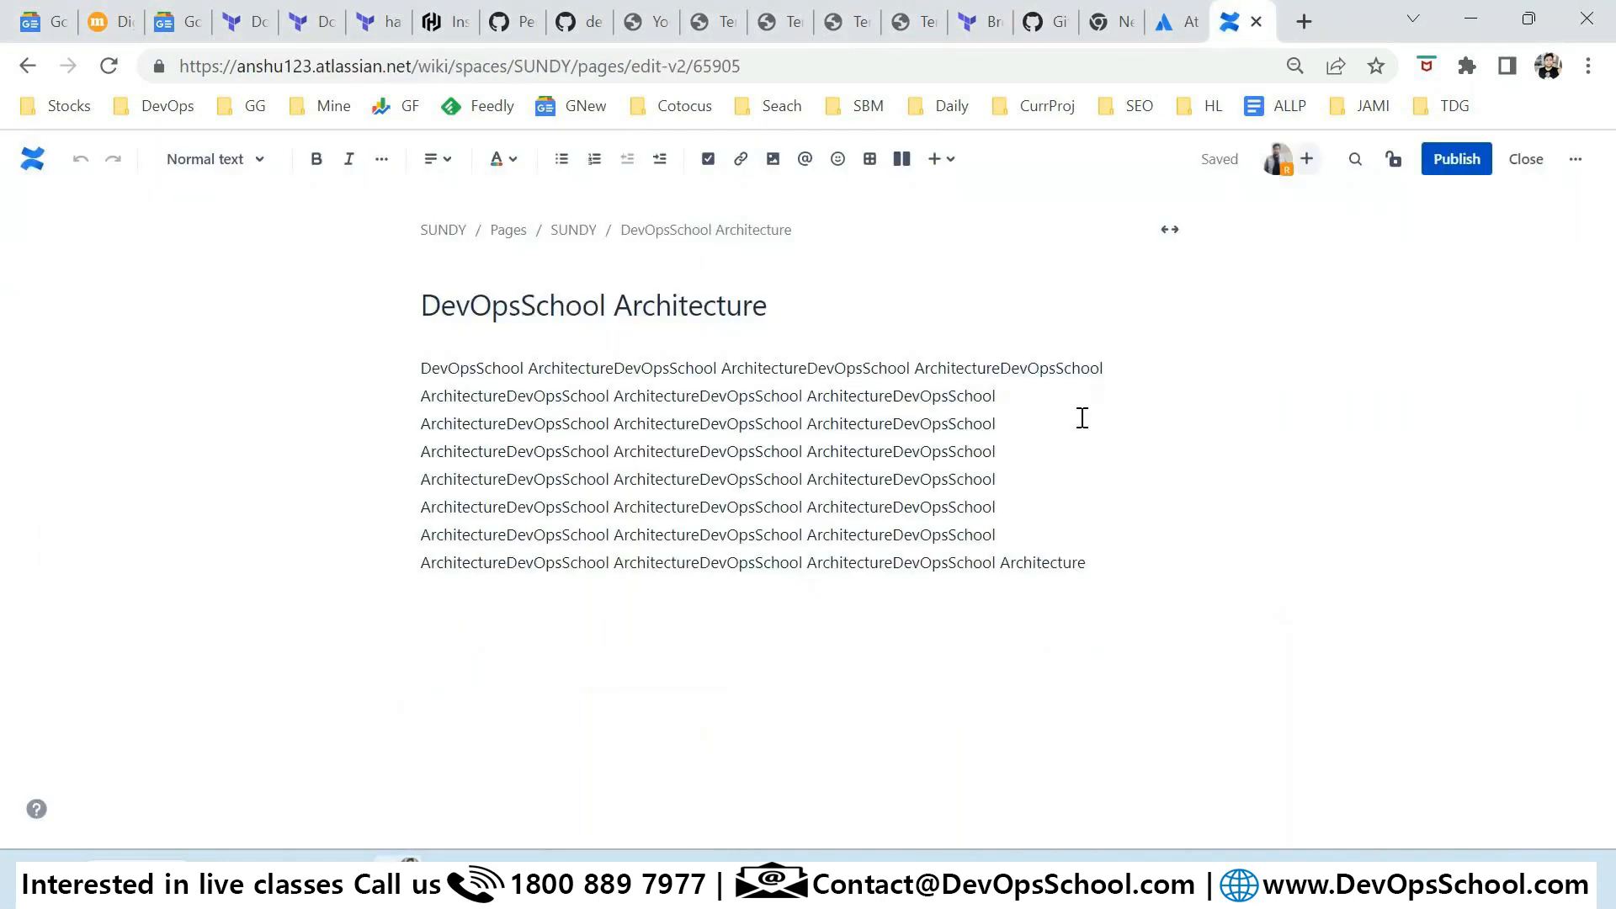